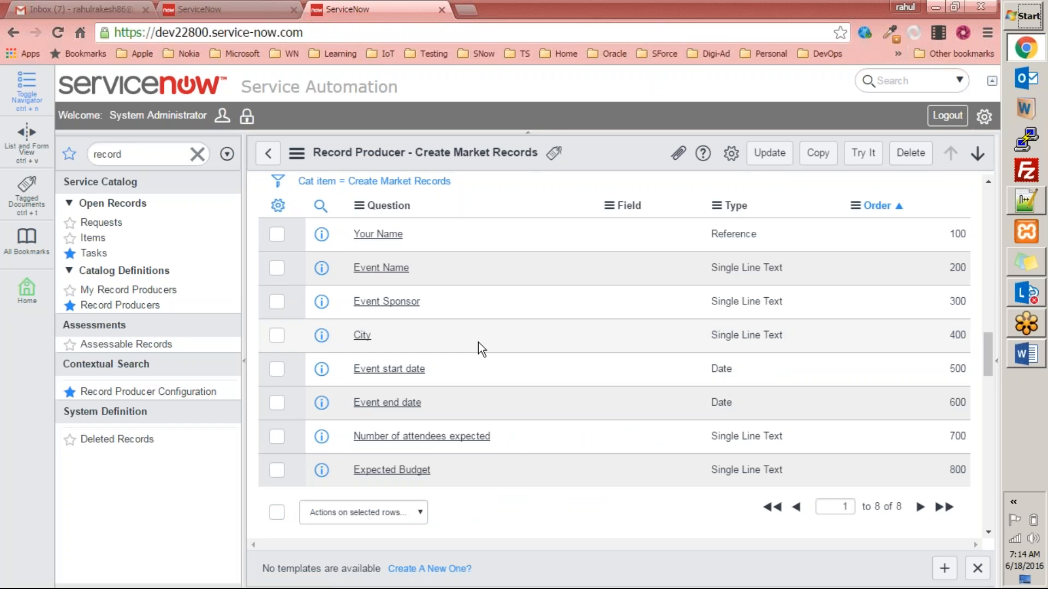
Add a 'Number of Attendees Registered' question variable to Create Market Records and submit it.
scroll(478, 342, up, 3)
scroll(478, 342, down, 1)
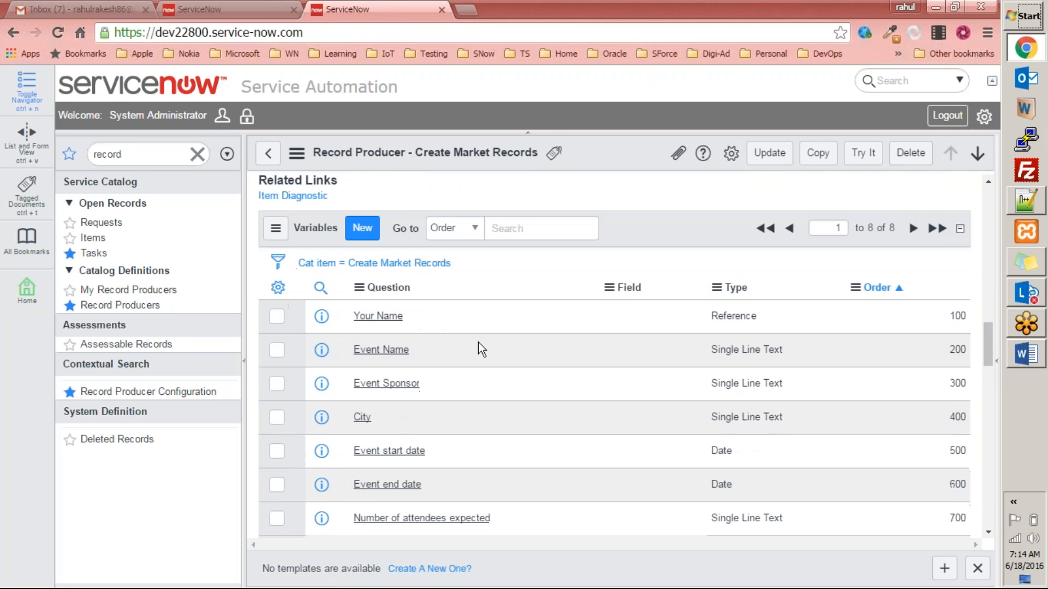
scroll(478, 342, down, 2)
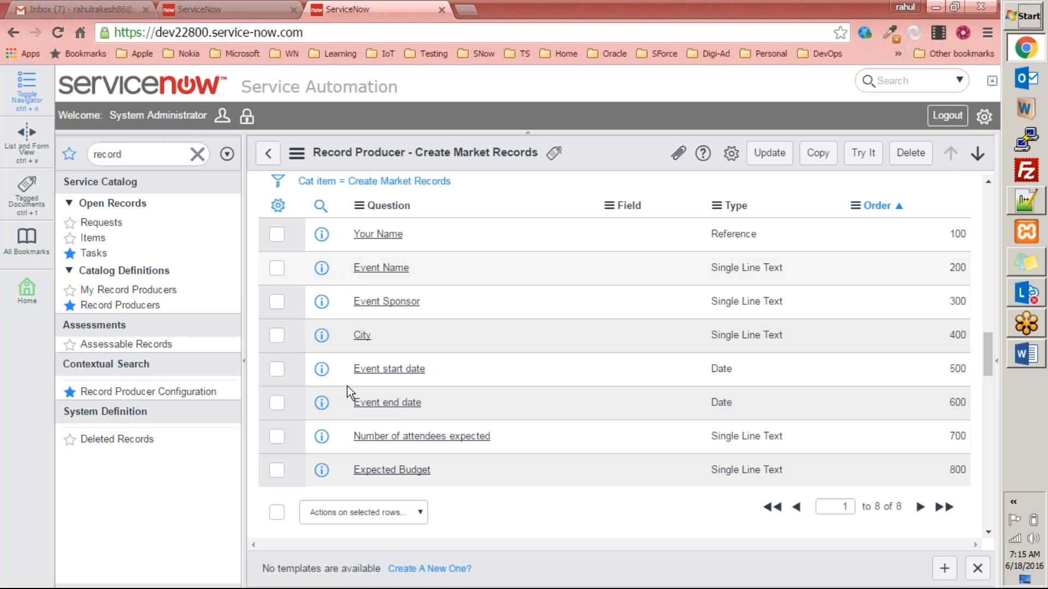
scroll(524, 370, up, 2)
scroll(378, 229, up, 2)
click(379, 219)
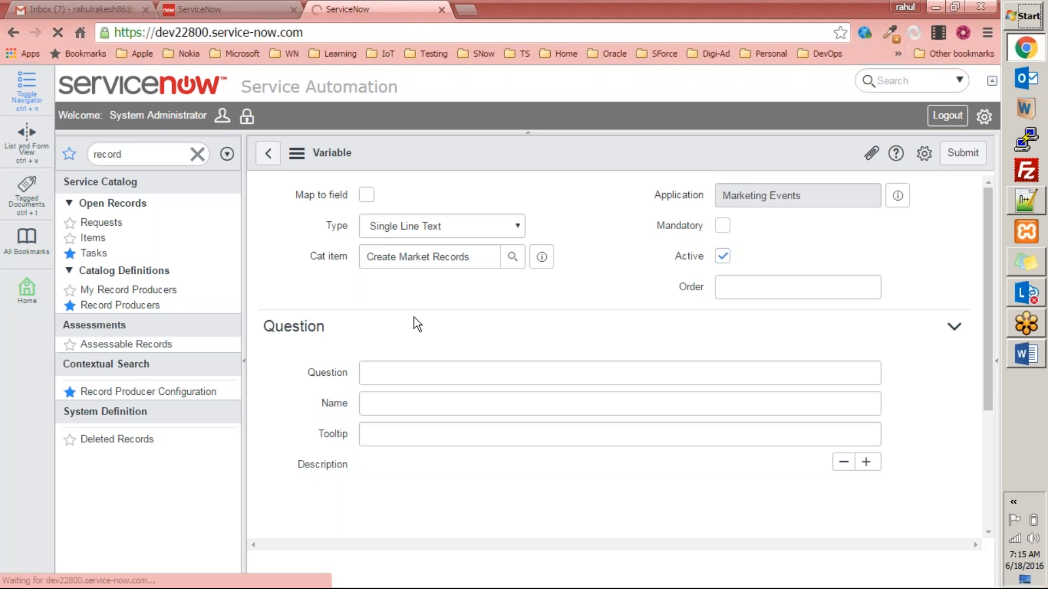
click(412, 409)
key(Tab)
text(number_of_attendees_registered)
key(shift+Tab)
text(Number of Attendees Register)
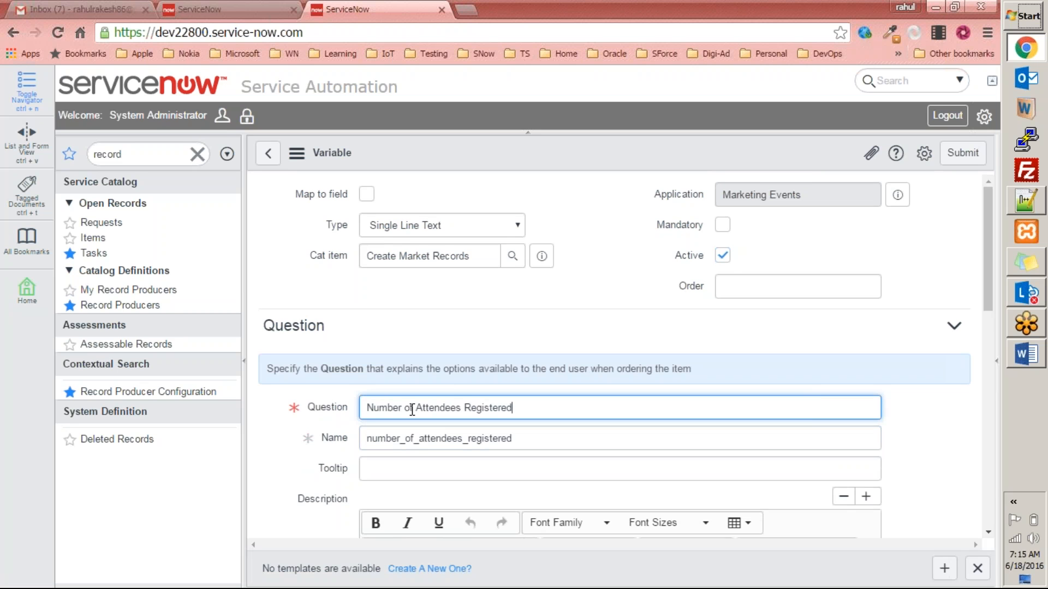
click(963, 153)
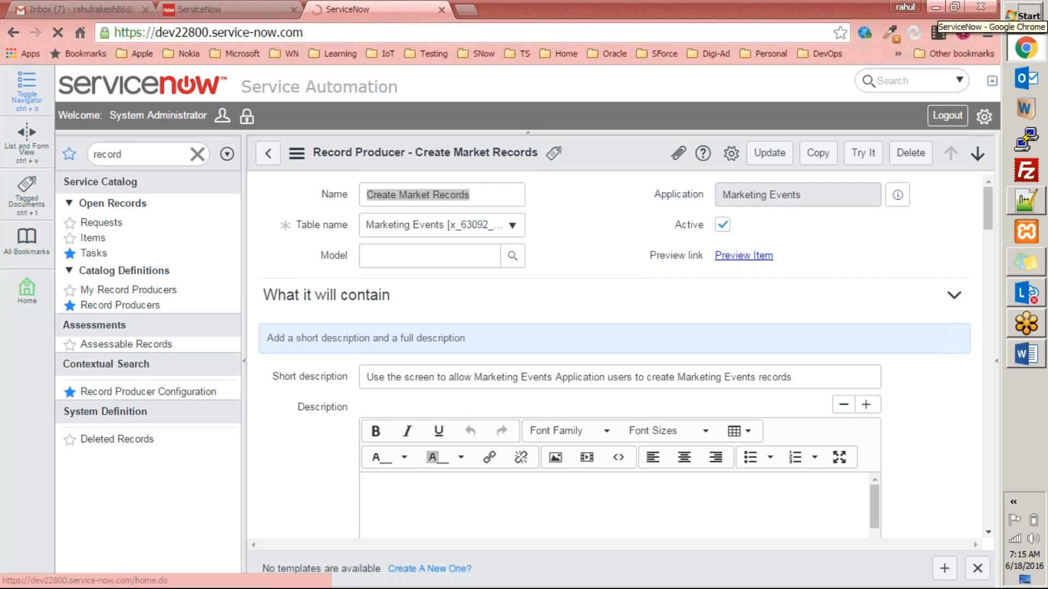
Try It on the record producer and enter 45 for Number of Attendees Registered.
click(353, 383)
scroll(516, 382, down, 2)
scroll(516, 381, down, 3)
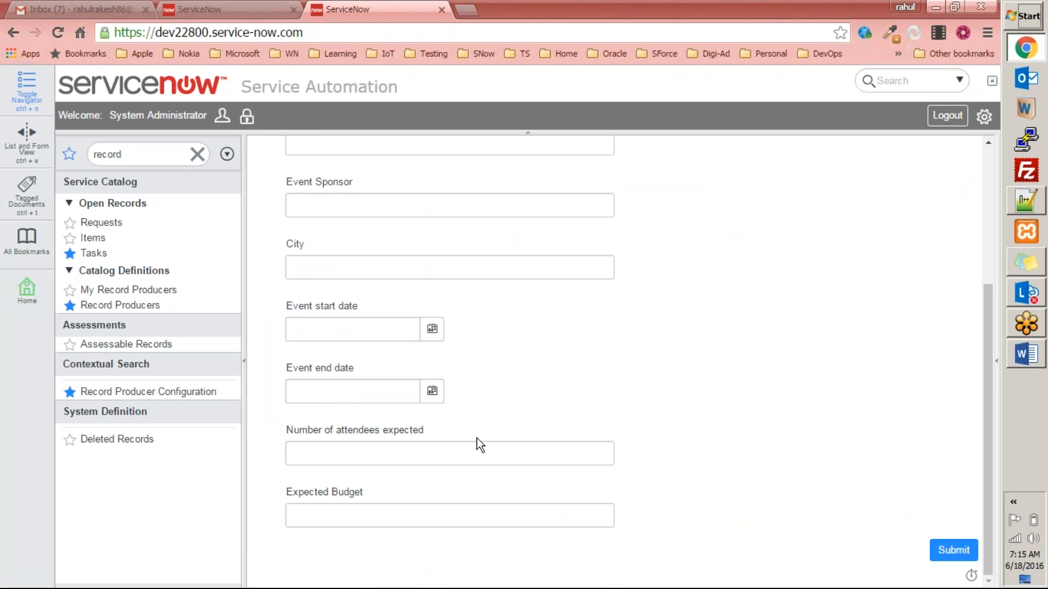
scroll(470, 455, up, 5)
click(340, 230)
text(45)
Pick a user for Your Name from the lookup list.
scroll(398, 269, down, 1)
click(601, 216)
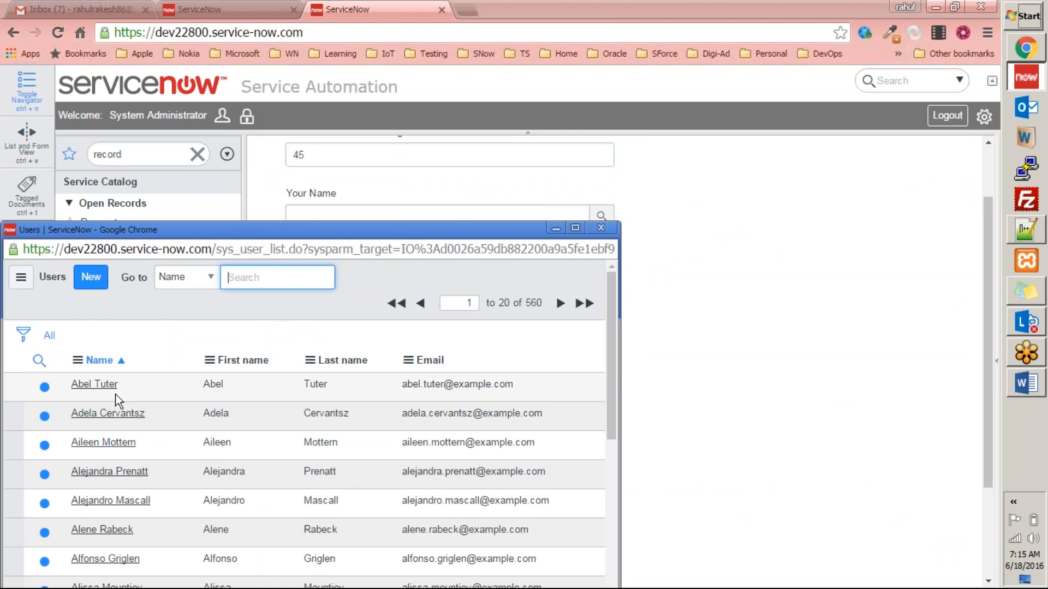
click(104, 392)
scroll(322, 218, up, 1)
scroll(367, 262, down, 1)
scroll(381, 169, up, 1)
scroll(332, 224, up, 1)
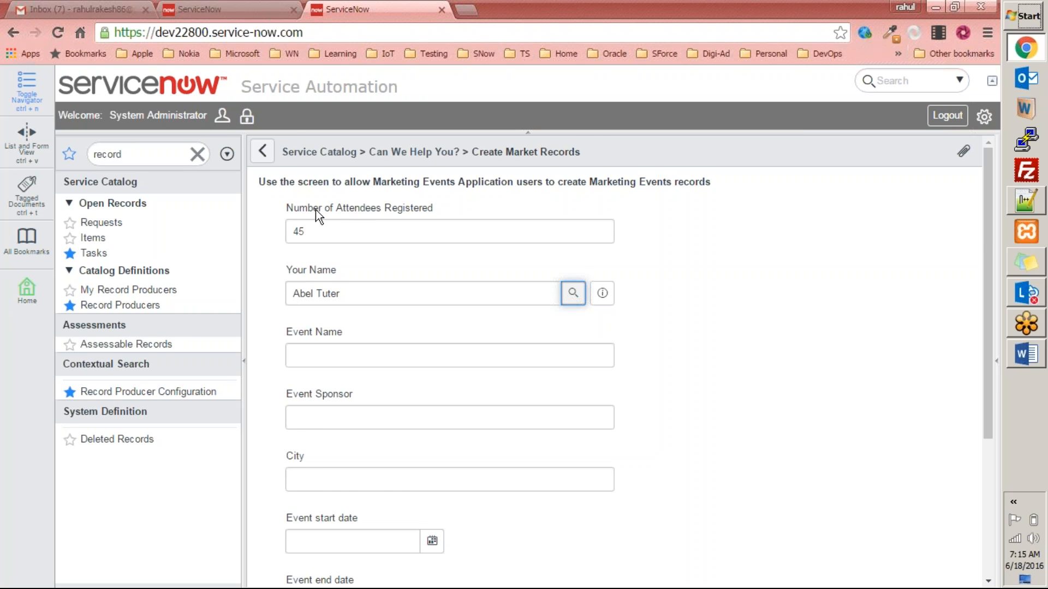
Enter Event Name 'denver', Sponsor 'anycompany' and City 'dencer'.
scroll(339, 218, down, 3)
click(339, 203)
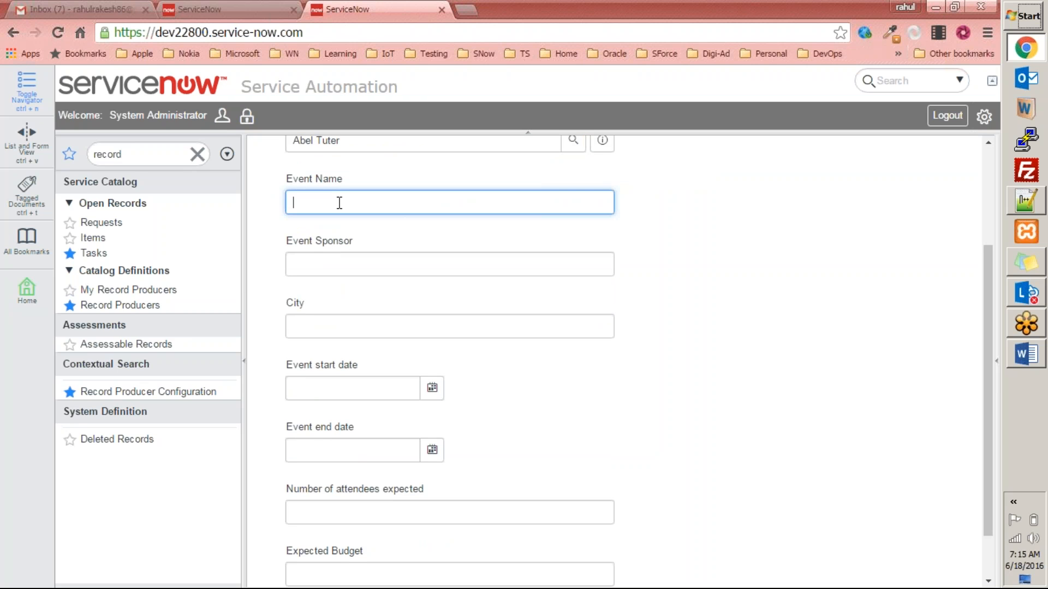
text(denver)
key(Tab)
text(anyc)
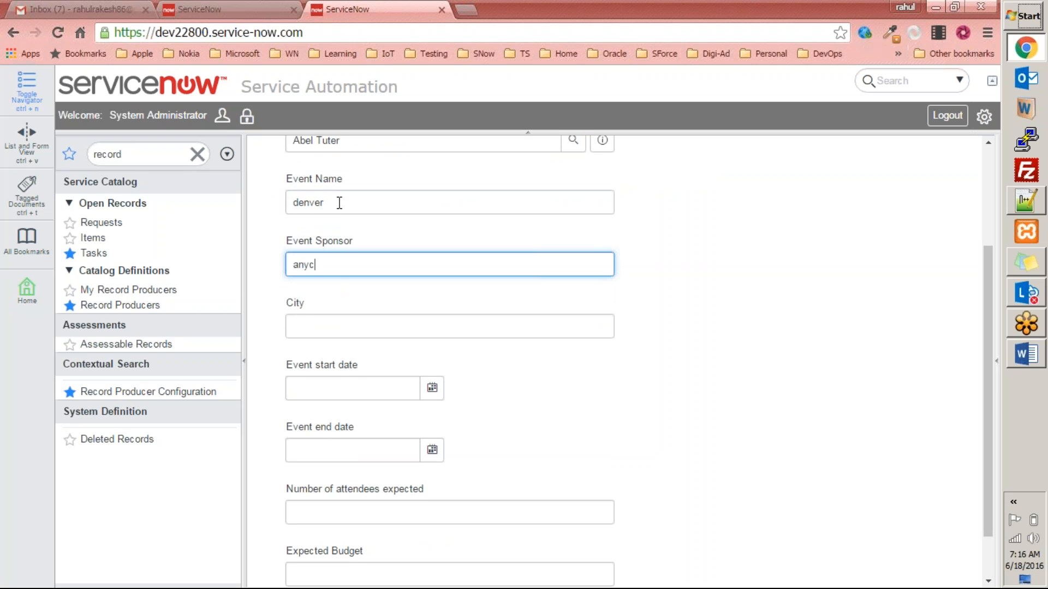
text(ompany)
key(Tab)
text(dencer)
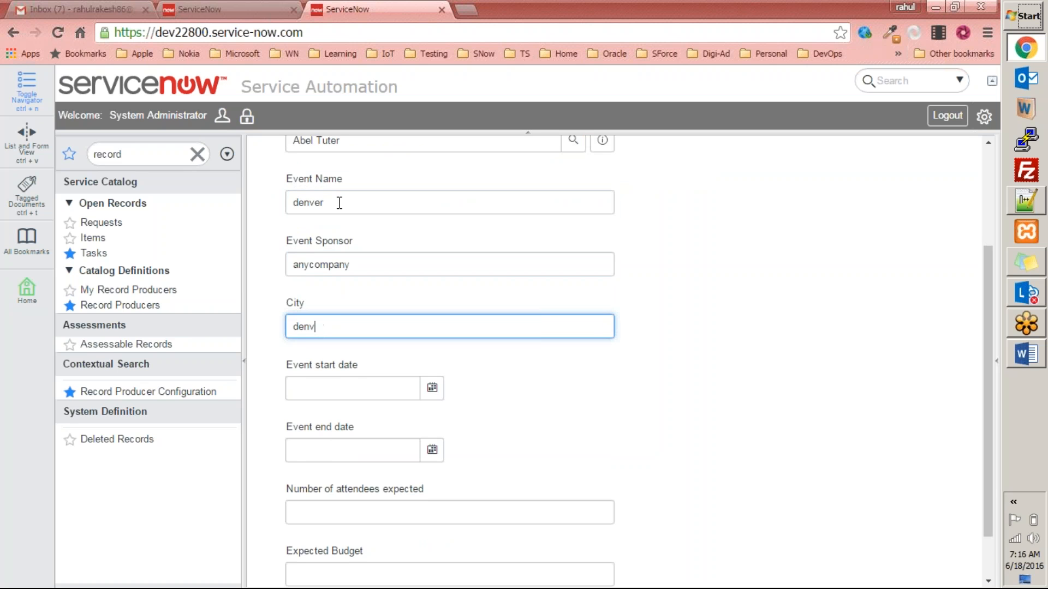
Set dates June 17 to June 23, 44 expected attendees and a 500 budget, then submit.
click(433, 387)
click(384, 486)
key(Tab)
click(432, 449)
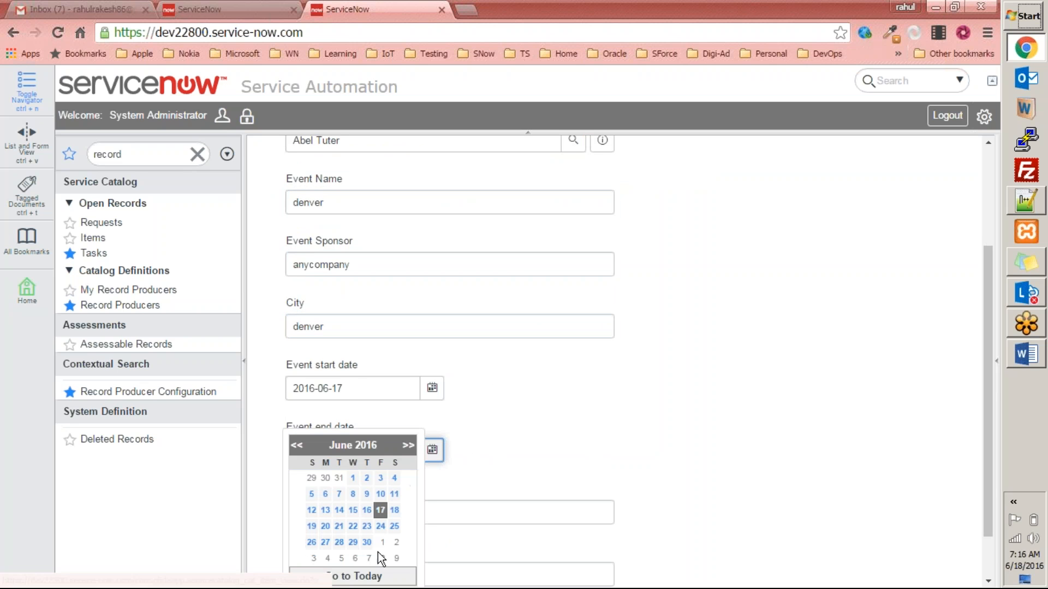
click(364, 535)
click(382, 516)
text(44)
scroll(458, 496, down, 1)
click(376, 513)
text(500)
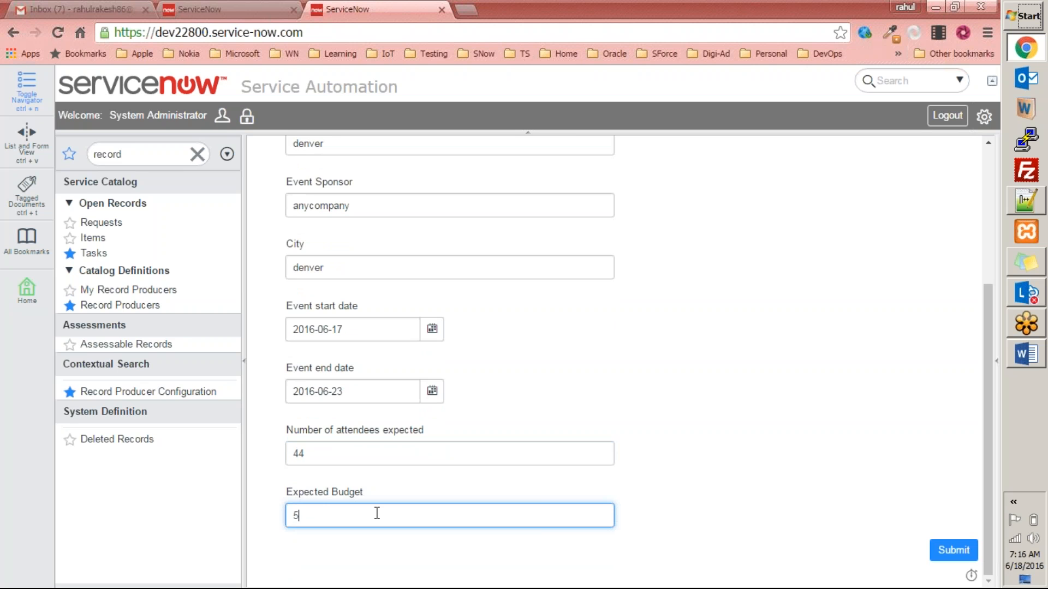
click(957, 551)
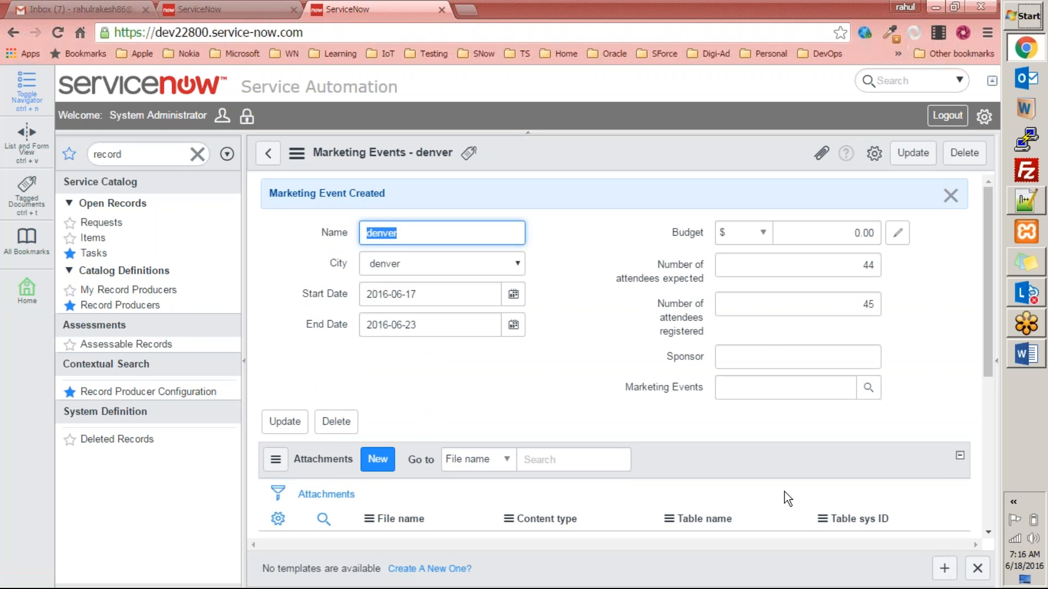
Review the denver record's attendee counts 45 and 44 and inspect the empty Sponsor field's options.
drag(688, 318, 803, 297)
drag(851, 268, 941, 267)
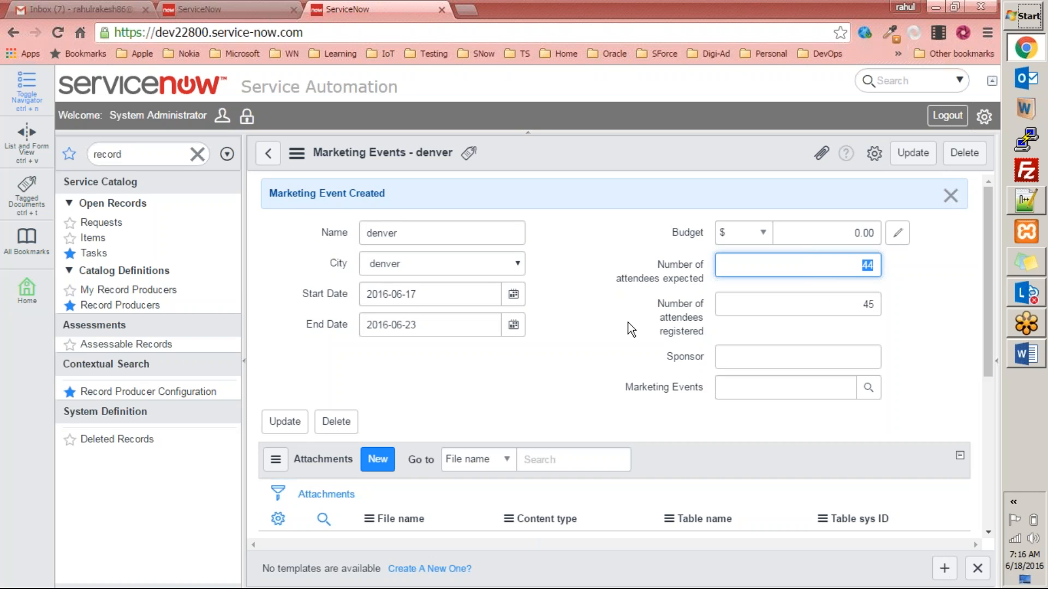
click(679, 349)
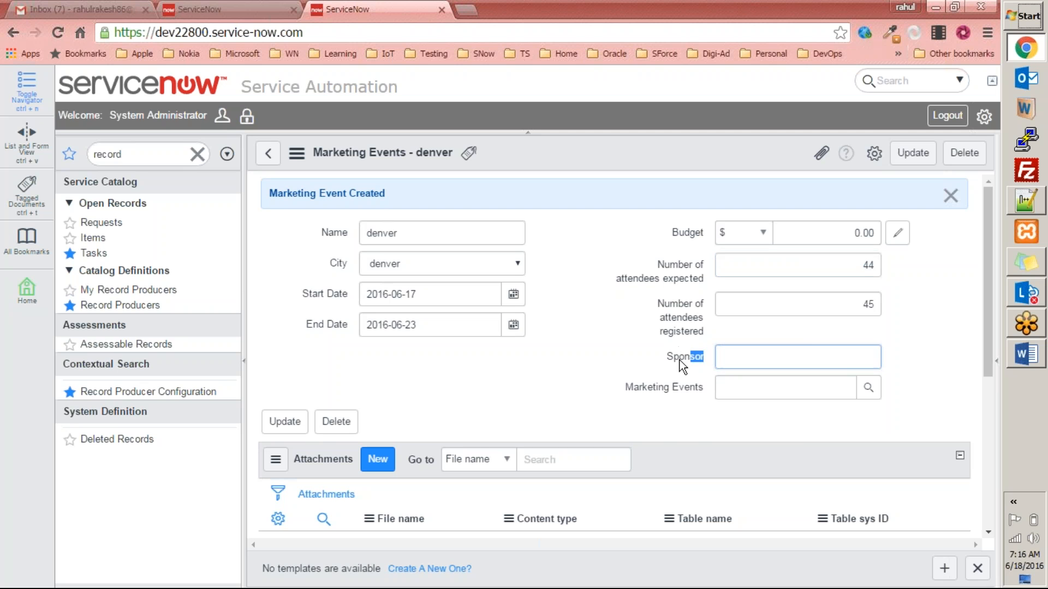
right_click(674, 360)
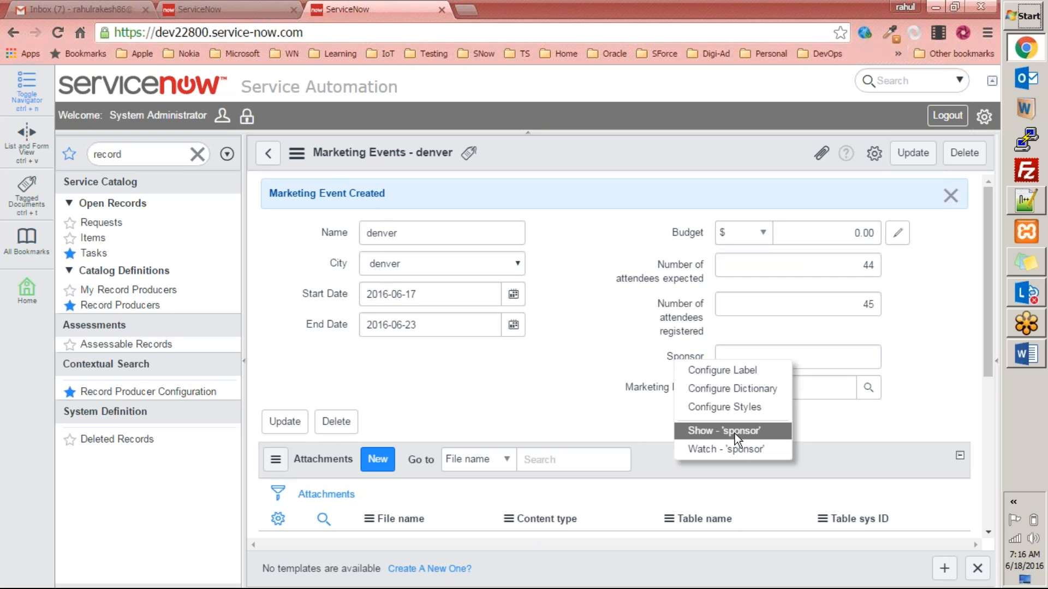
Filter the navigator for 'mark' and open the Marketing Events list.
double_click(129, 154)
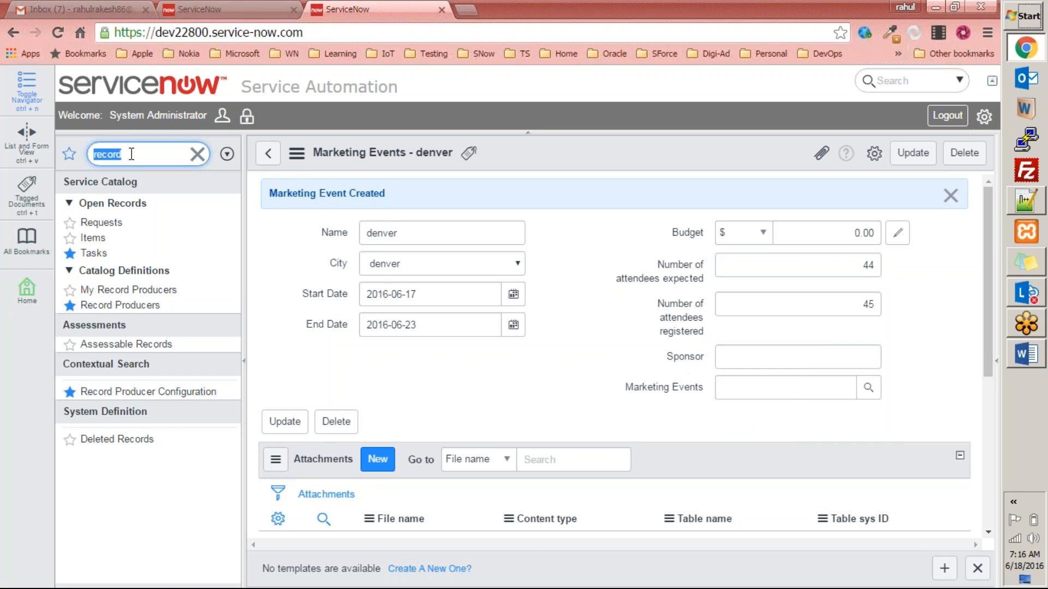
text(makre)
key(BackSpace)
key(BackSpace)
key(BackSpace)
text(rke)
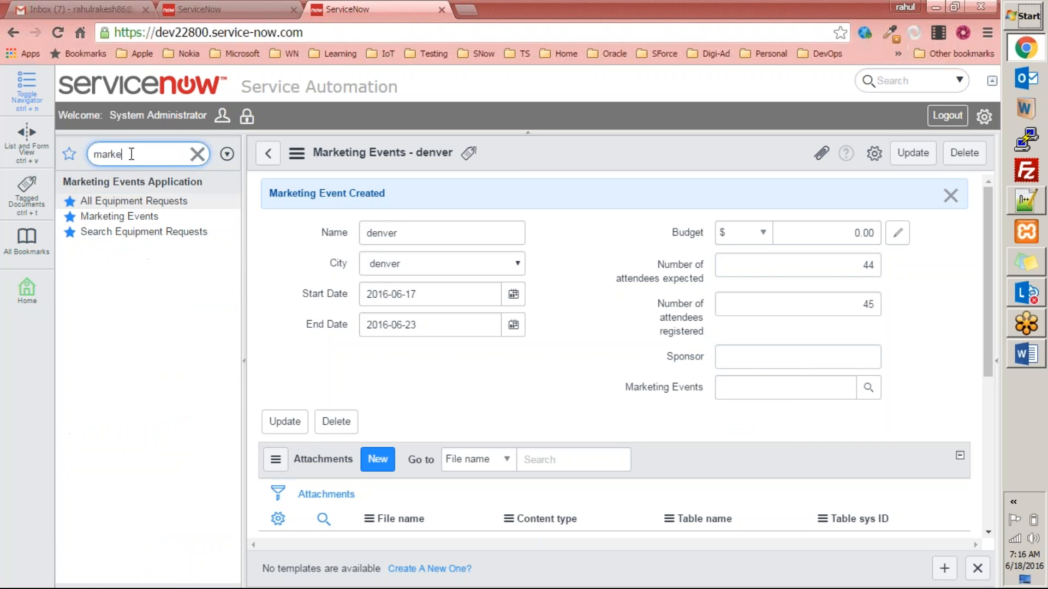
click(120, 216)
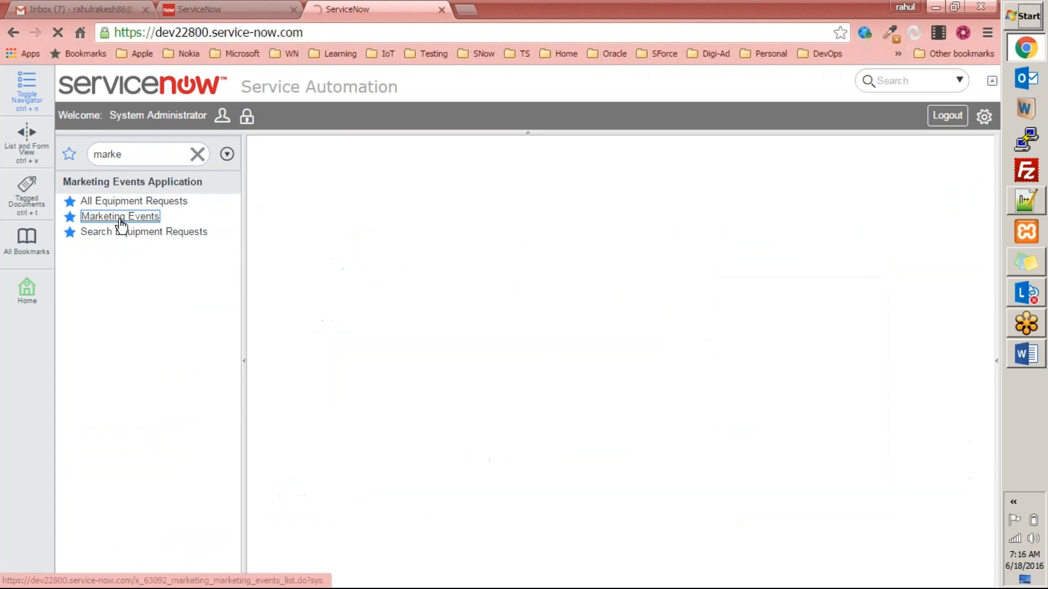
On a new Marketing Events form, confirm the Sponsor field name is 'sponsor', then filter the navigator for 'record'.
click(389, 153)
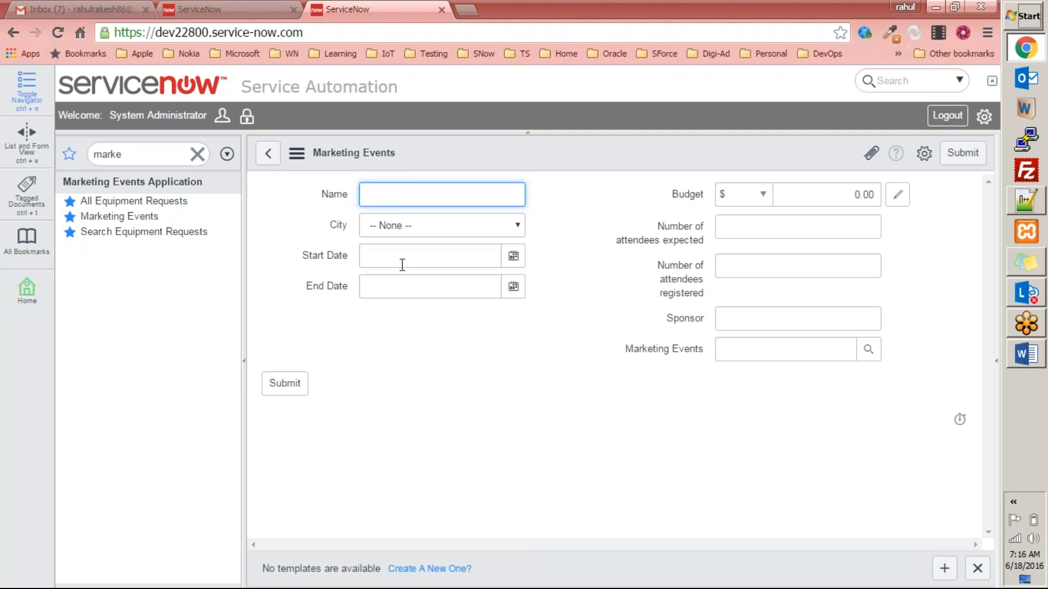
right_click(682, 322)
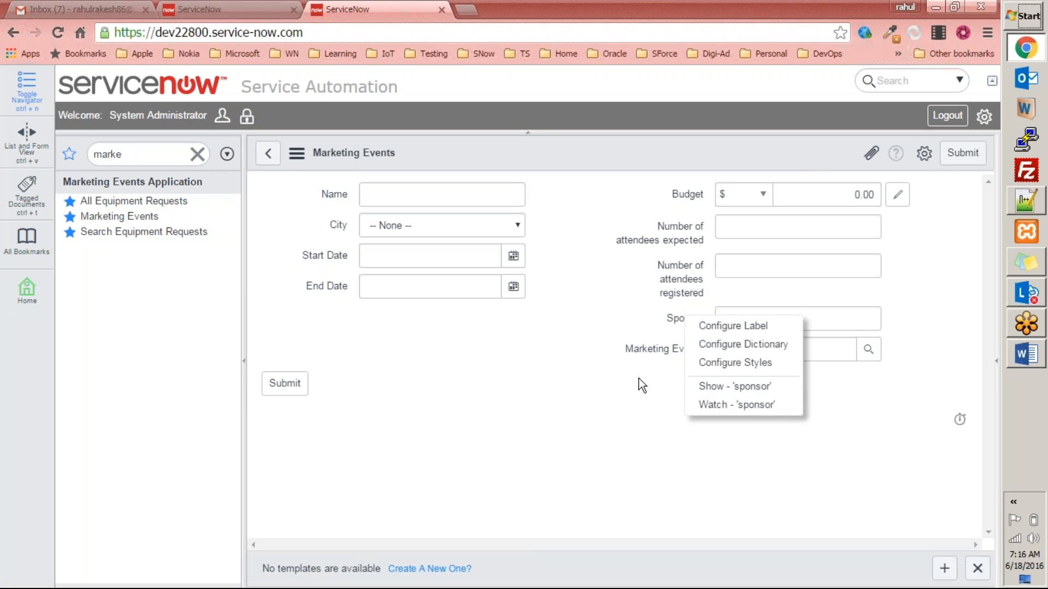
click(548, 345)
double_click(180, 151)
text(record)
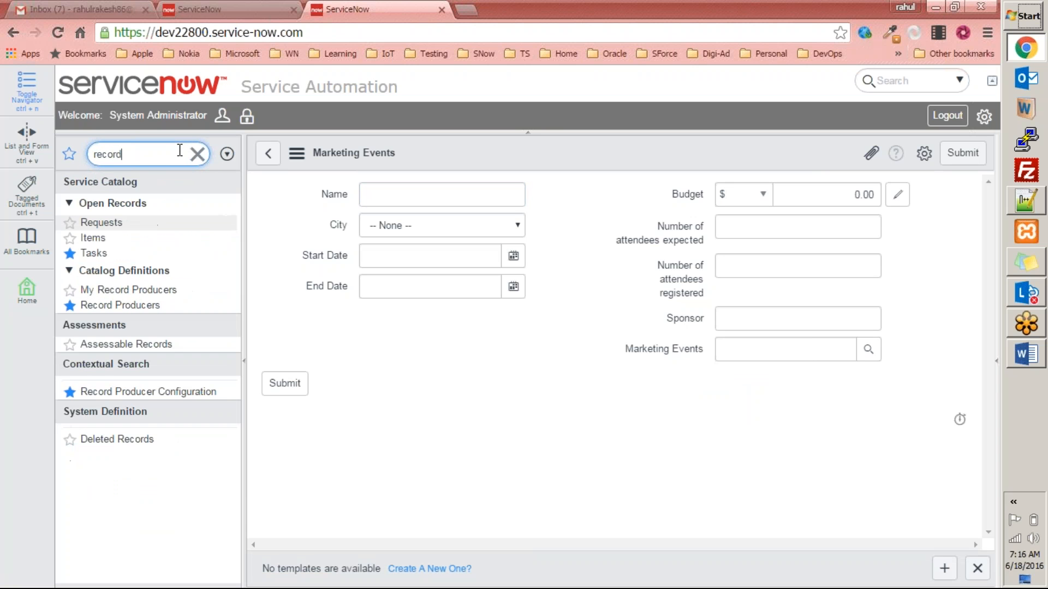
Open the Create Market Records record producer and its Event Sponsor variable.
click(104, 305)
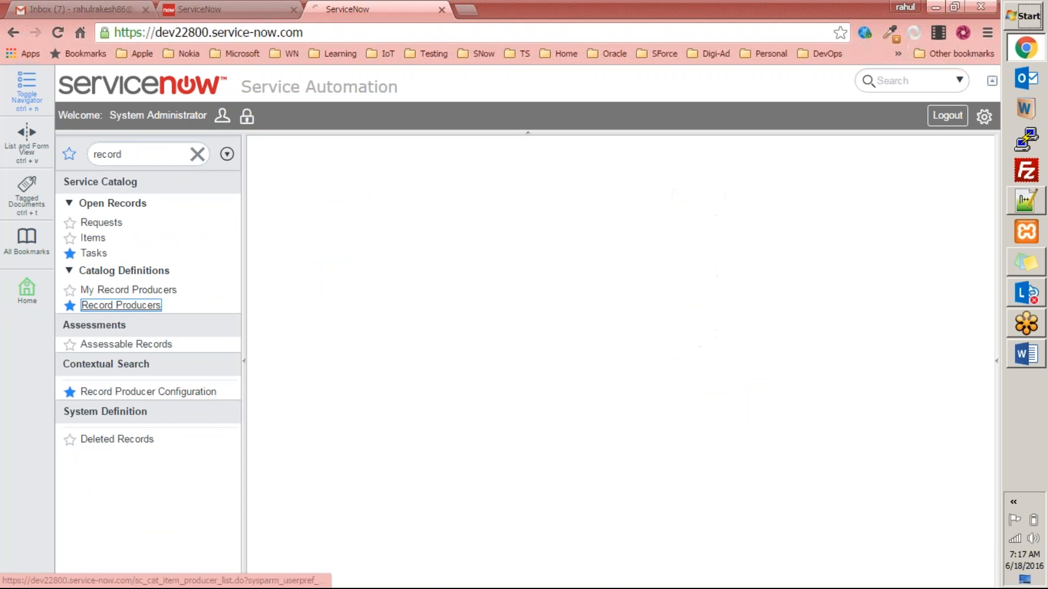
click(364, 240)
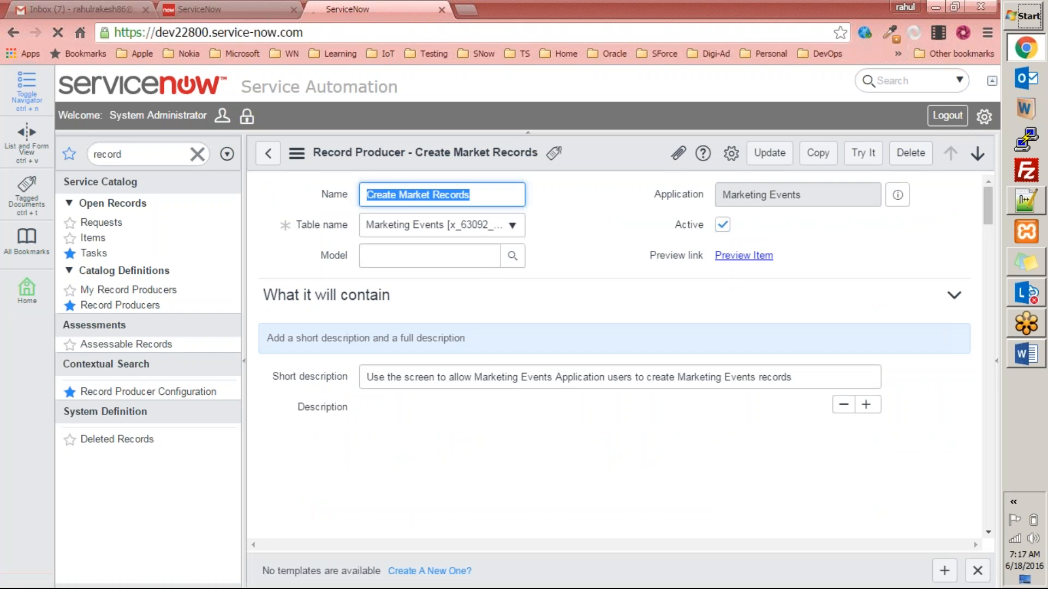
scroll(328, 376, down, 20)
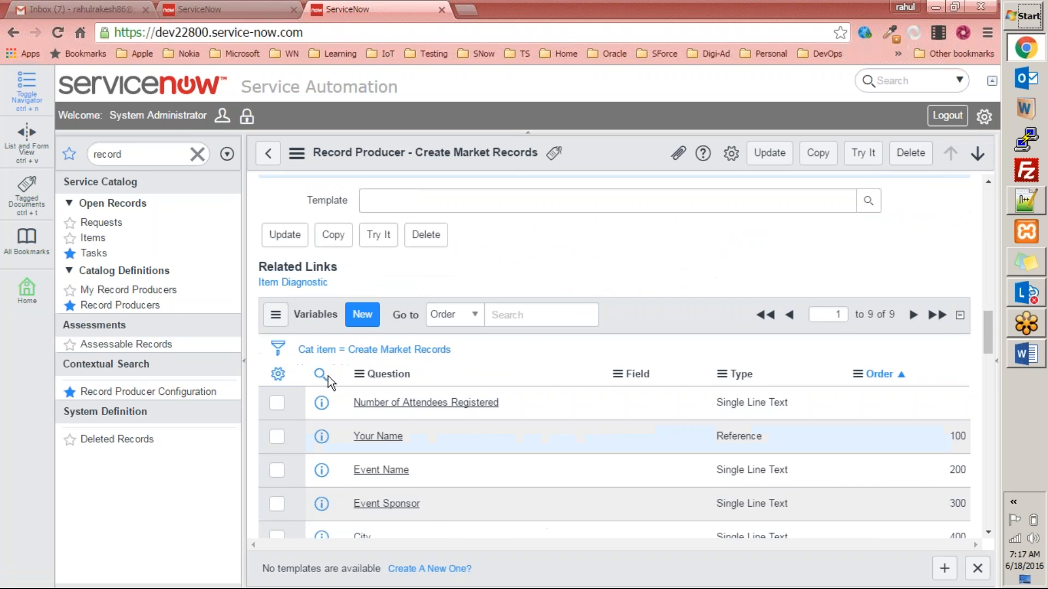
scroll(328, 377, down, 4)
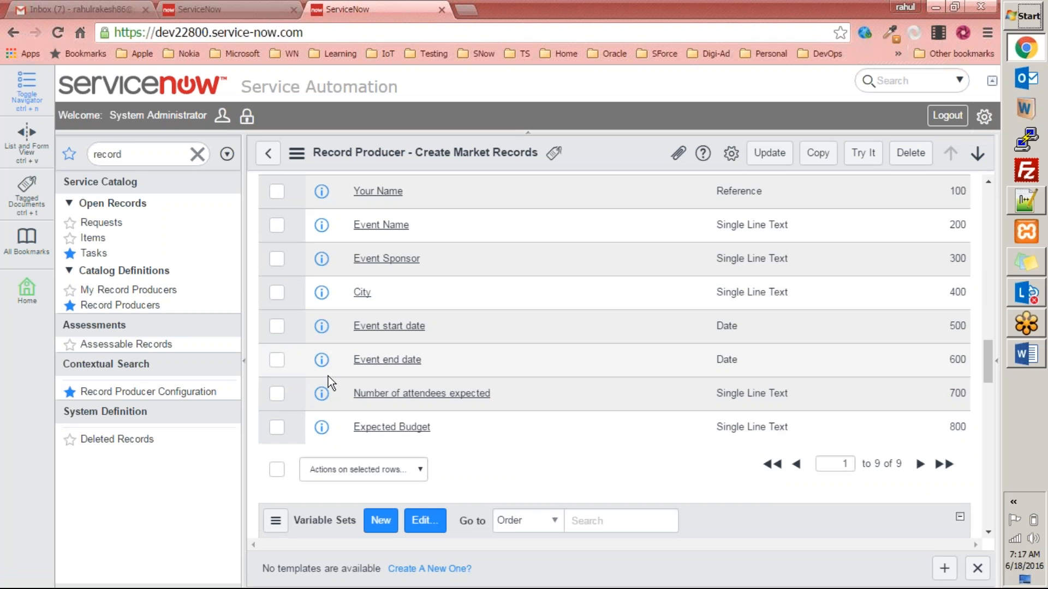
scroll(328, 375, up, 1)
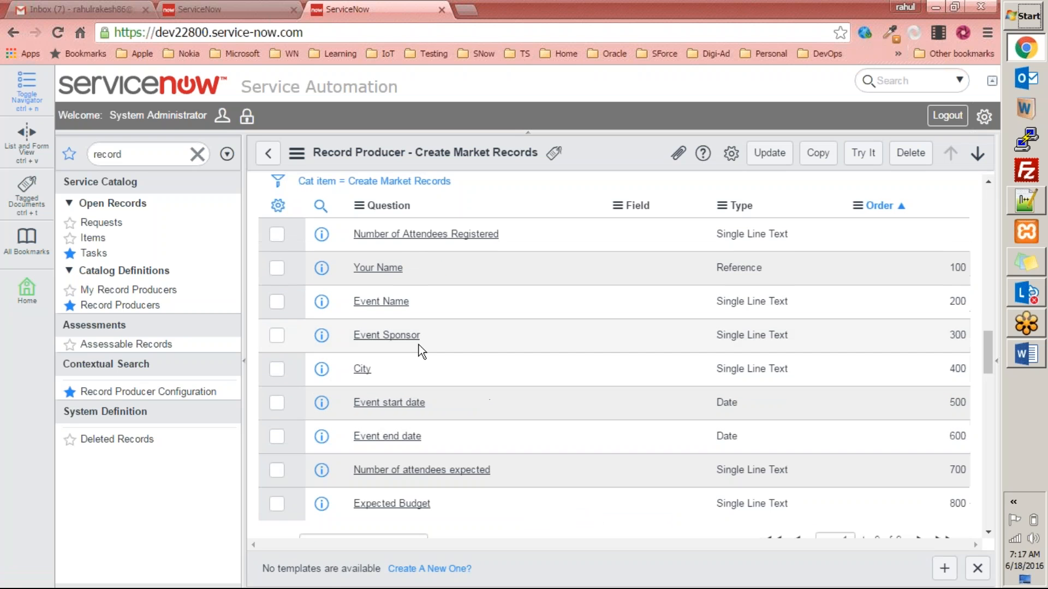
click(388, 342)
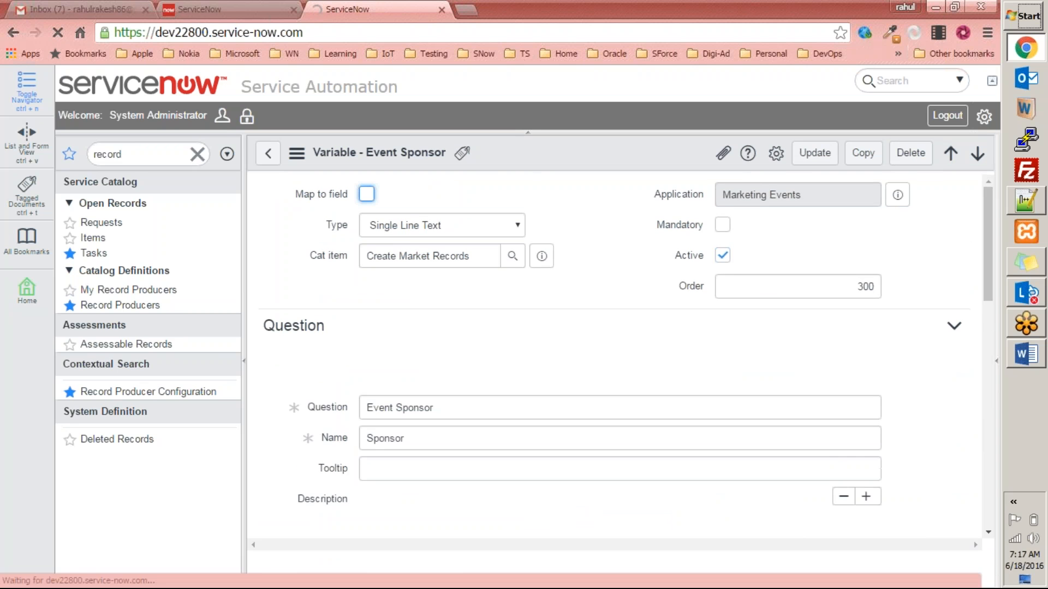
Change the variable's Name to lowercase 'sponsor' and update it.
click(423, 439)
drag(423, 440, 356, 420)
key(Home)
key(Delete)
text(s)
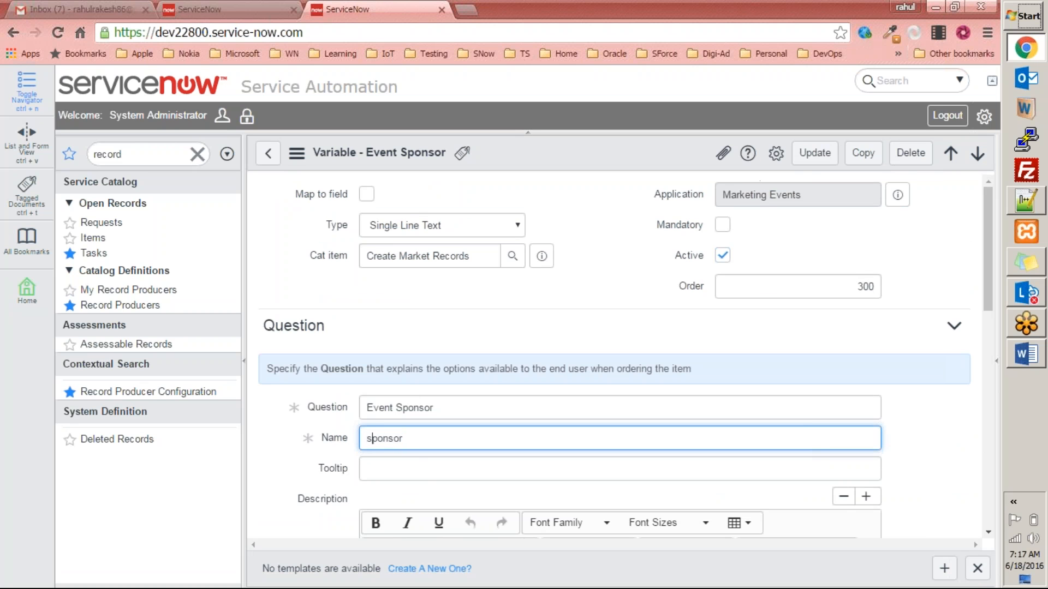
click(816, 157)
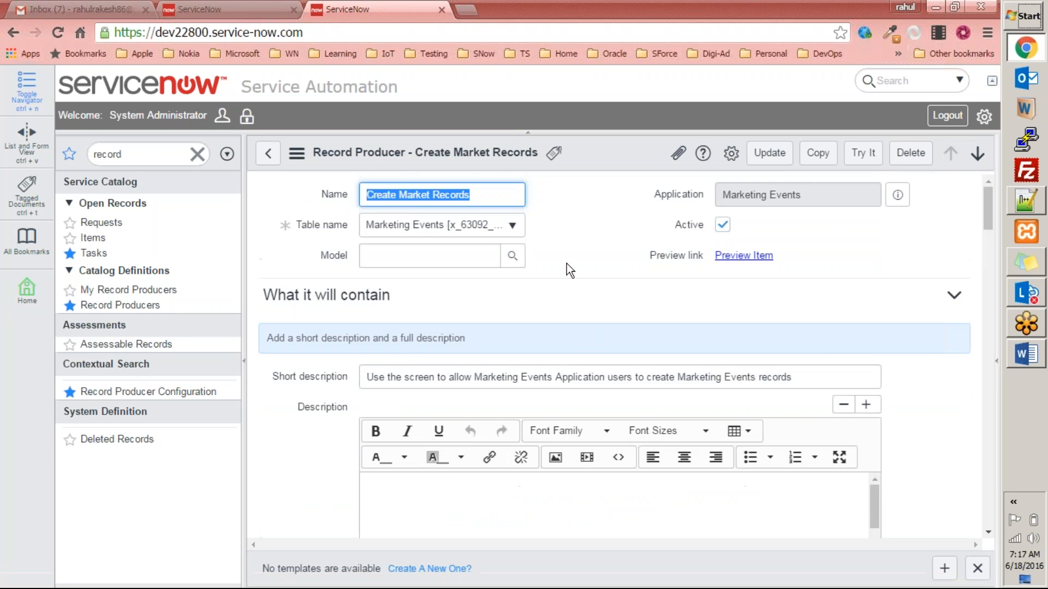
Update the Create Market Records producer, then open its request form from the Self Service home page.
scroll(311, 344, down, 7)
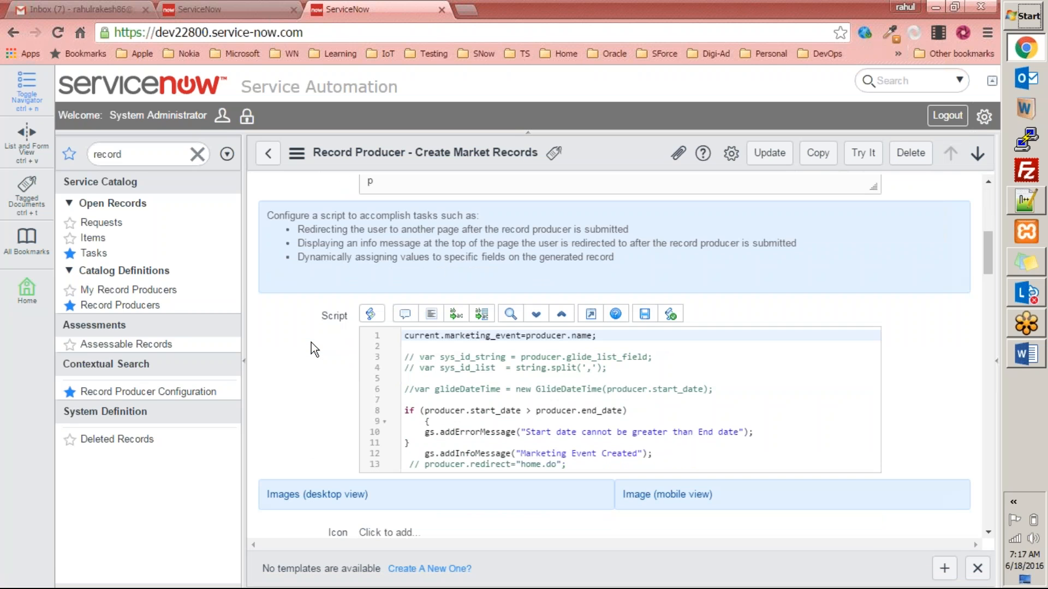
scroll(311, 342, down, 2)
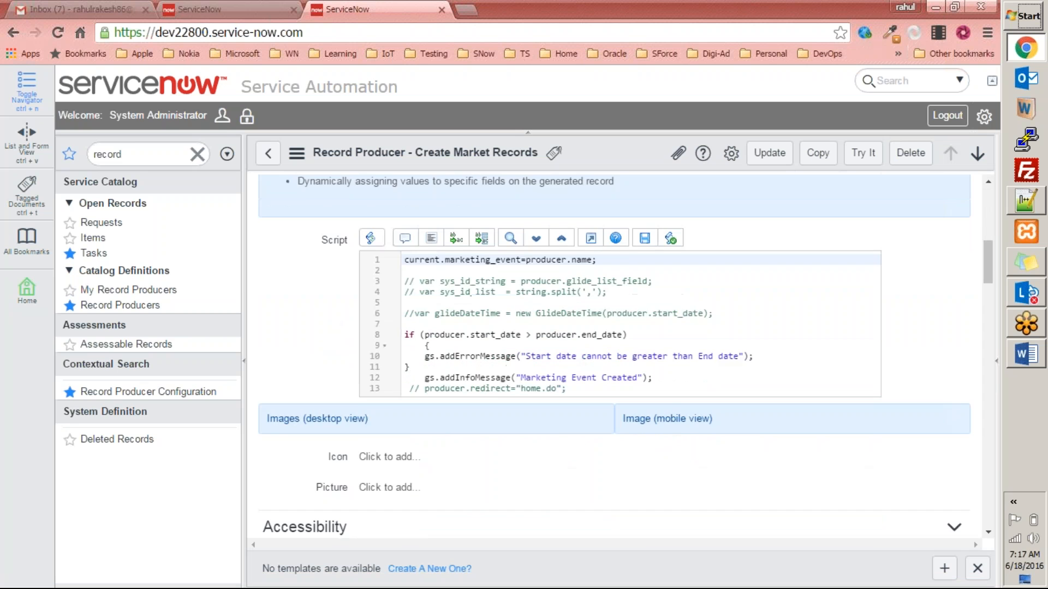
scroll(672, 359, down, 5)
scroll(673, 359, down, 4)
scroll(673, 359, up, 10)
click(771, 156)
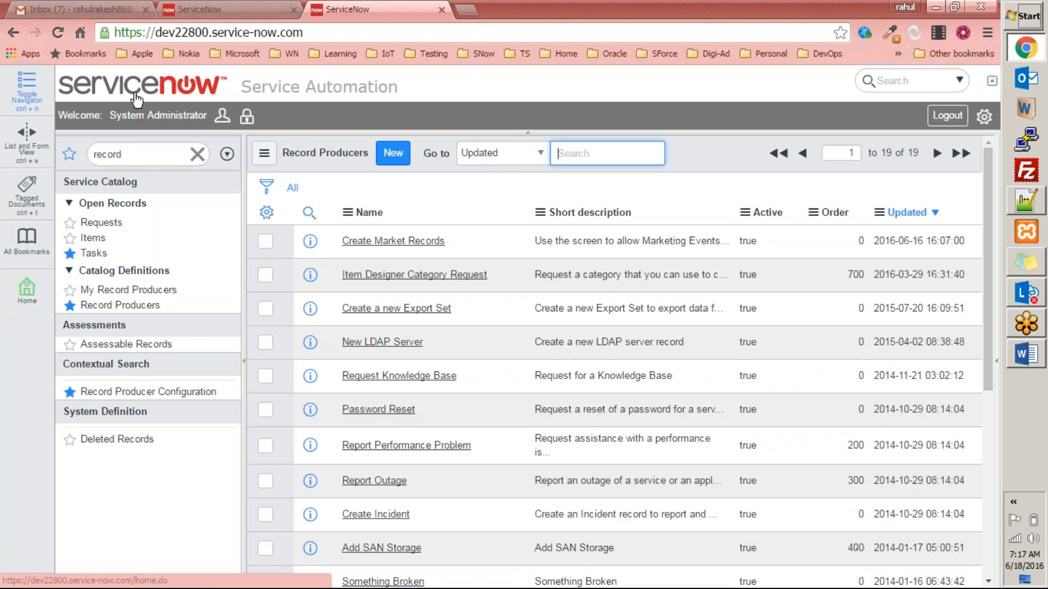
click(136, 100)
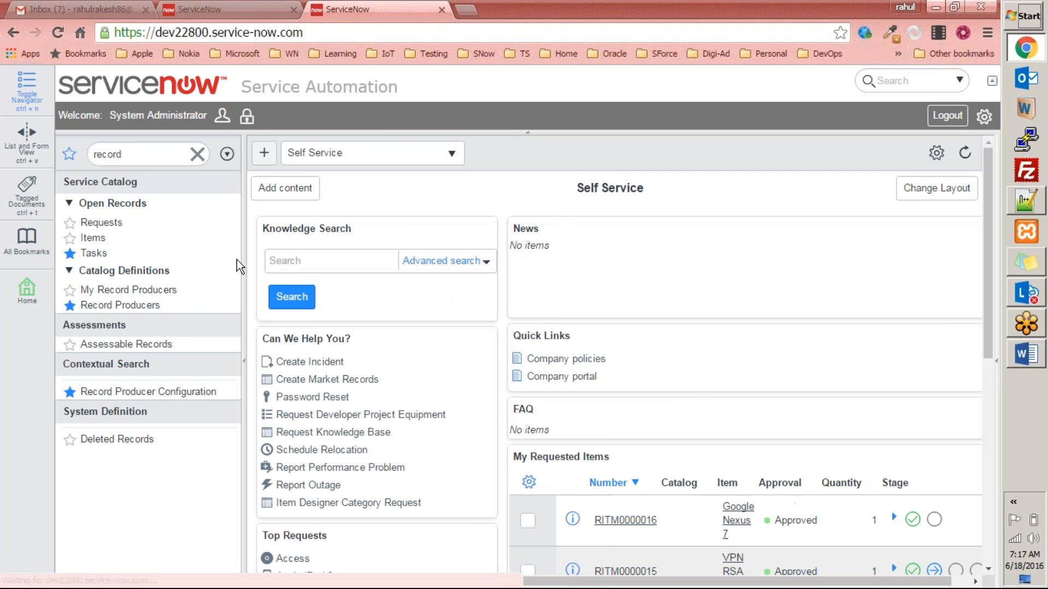
click(328, 379)
Submit the form with test text 'asdklfjhlaksdhfkljashdf' as Event Sponsor and check the new record's Sponsor value.
click(351, 415)
text(asdklfjhlaksdhfkljashdf)
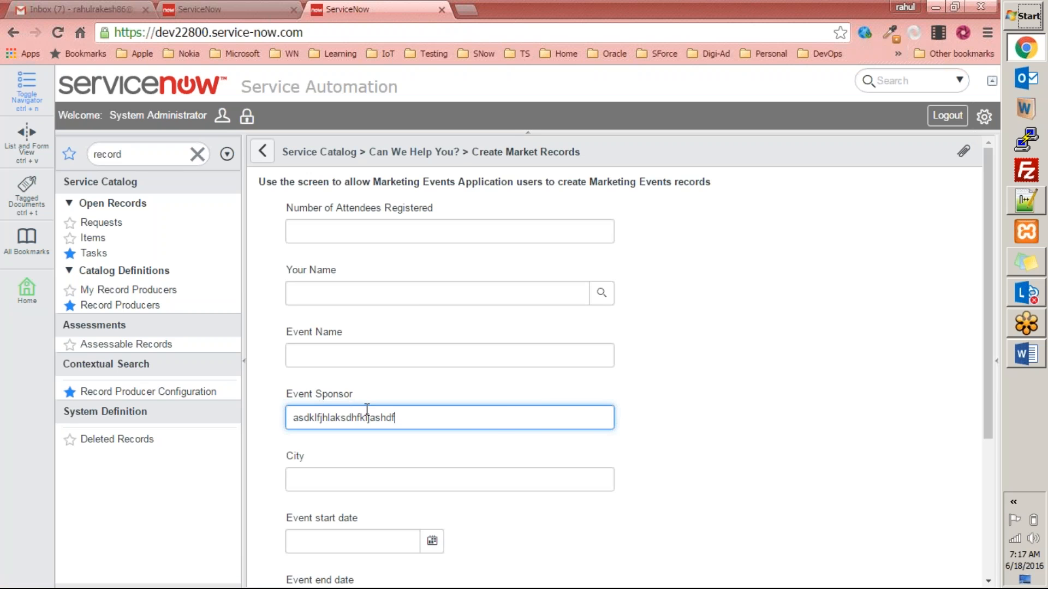
scroll(926, 534, down, 4)
click(935, 549)
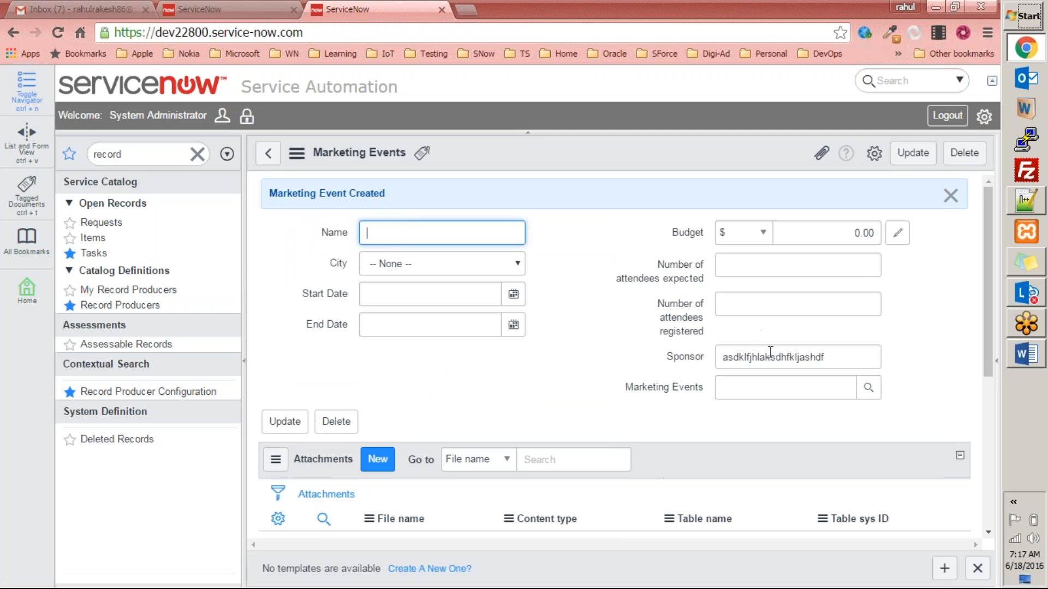
double_click(840, 357)
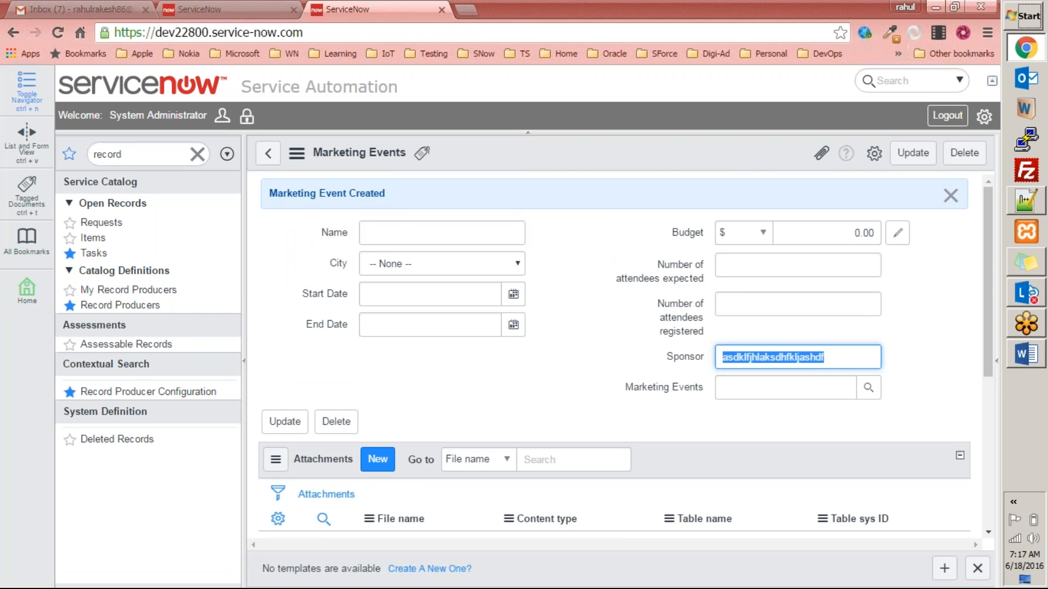
click(396, 344)
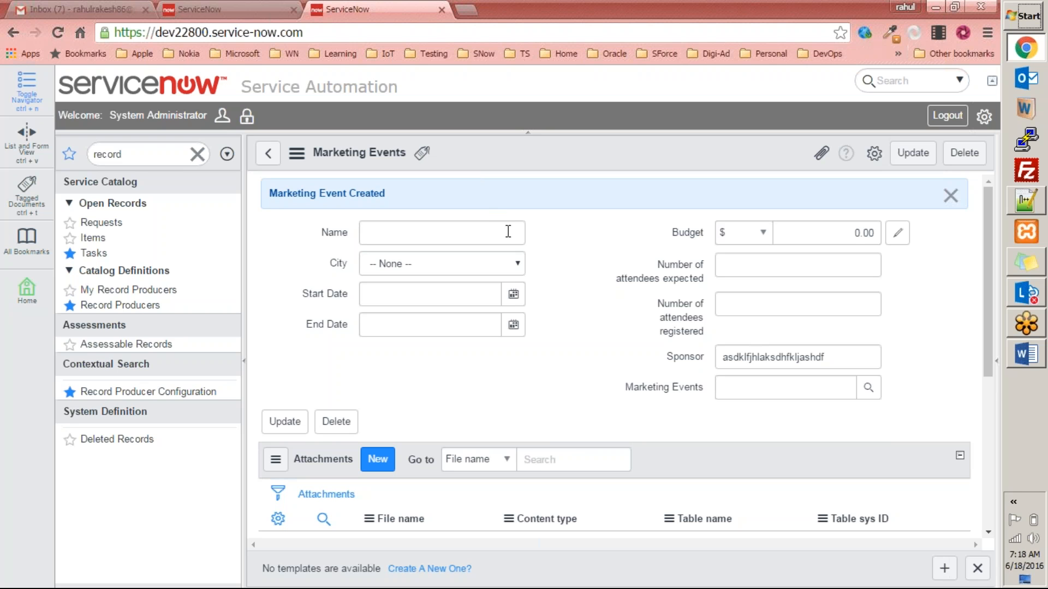
click(869, 388)
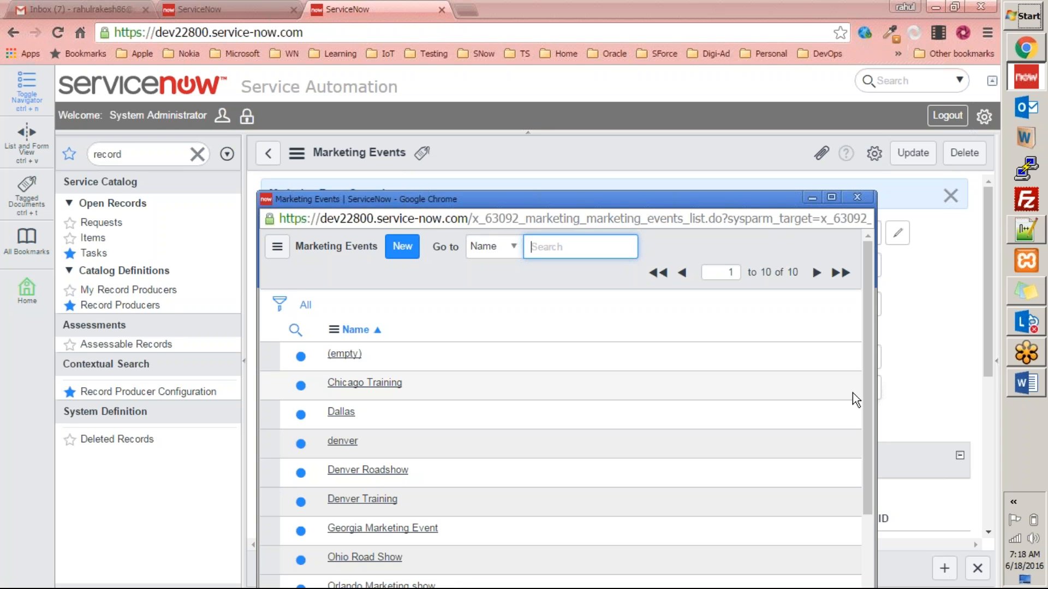
scroll(833, 407, down, 1)
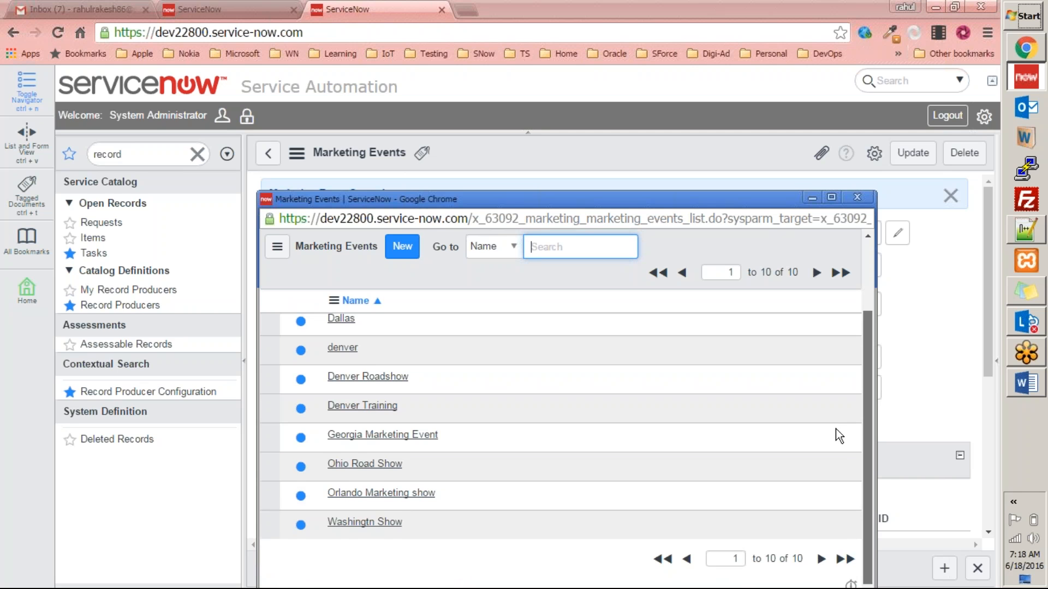
scroll(848, 410, up, 3)
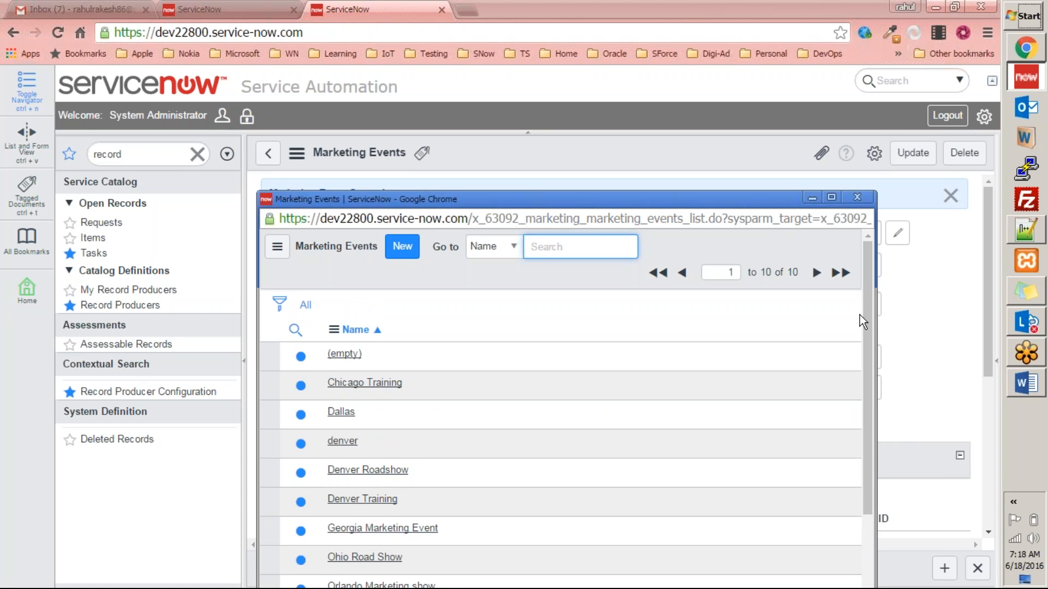
click(859, 315)
right_click(859, 316)
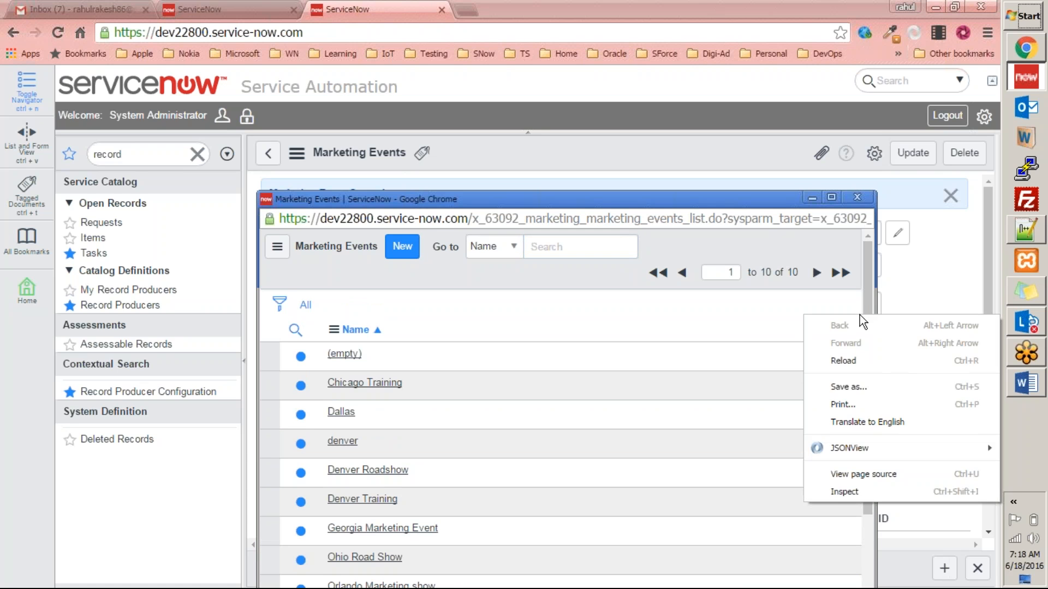
click(856, 197)
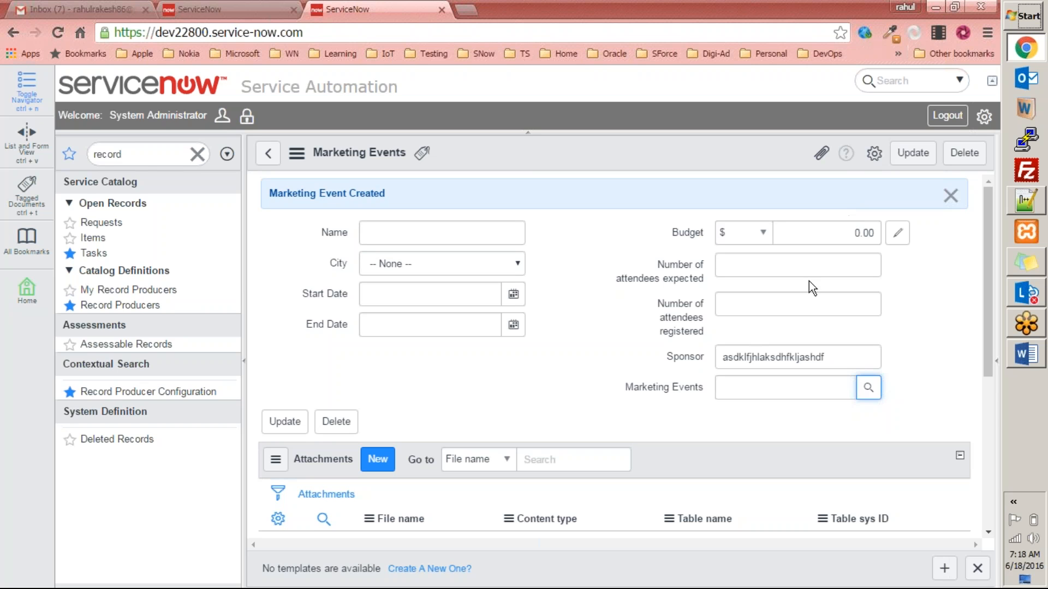
Check the Marketing Events field's configure options, then go to the Record Producers list.
right_click(670, 387)
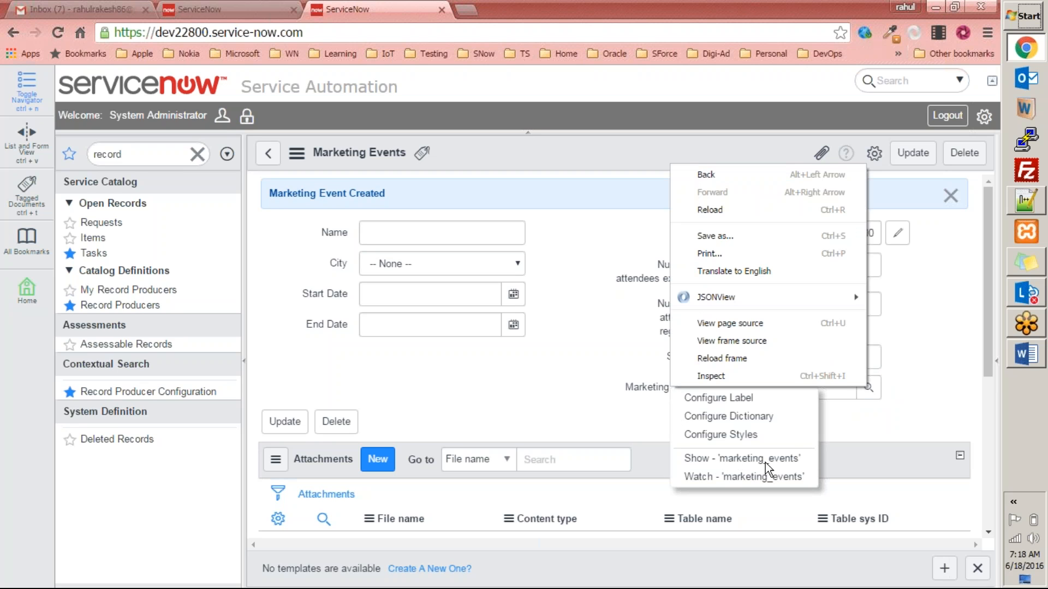
click(601, 362)
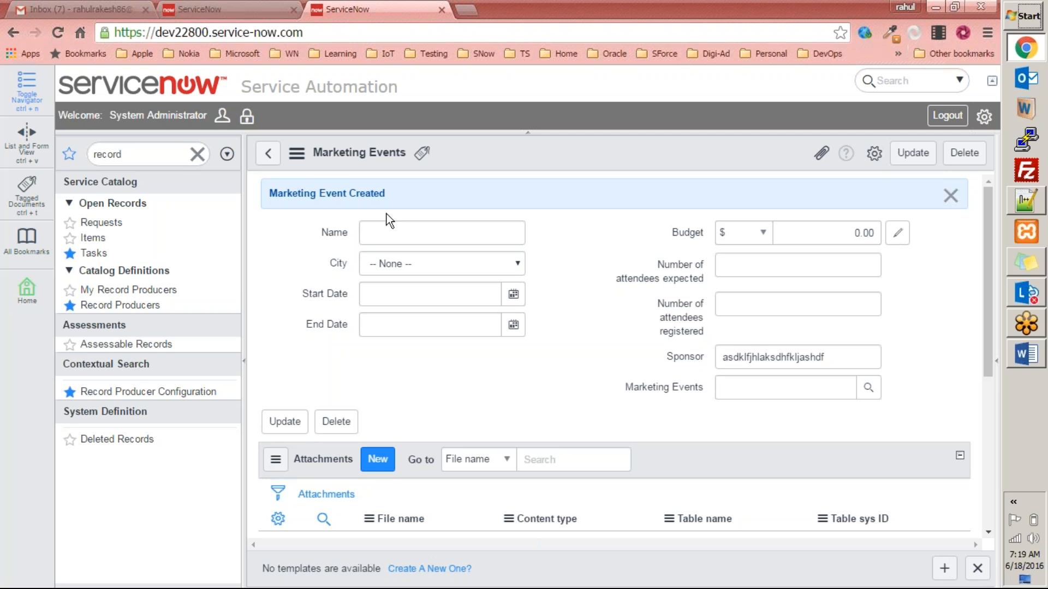
click(162, 156)
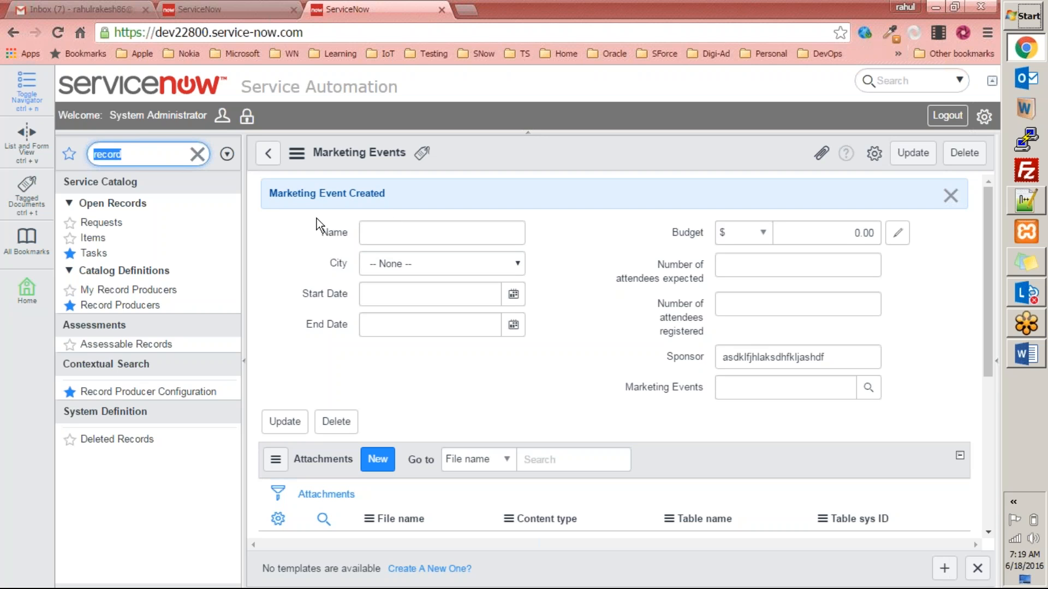
click(131, 305)
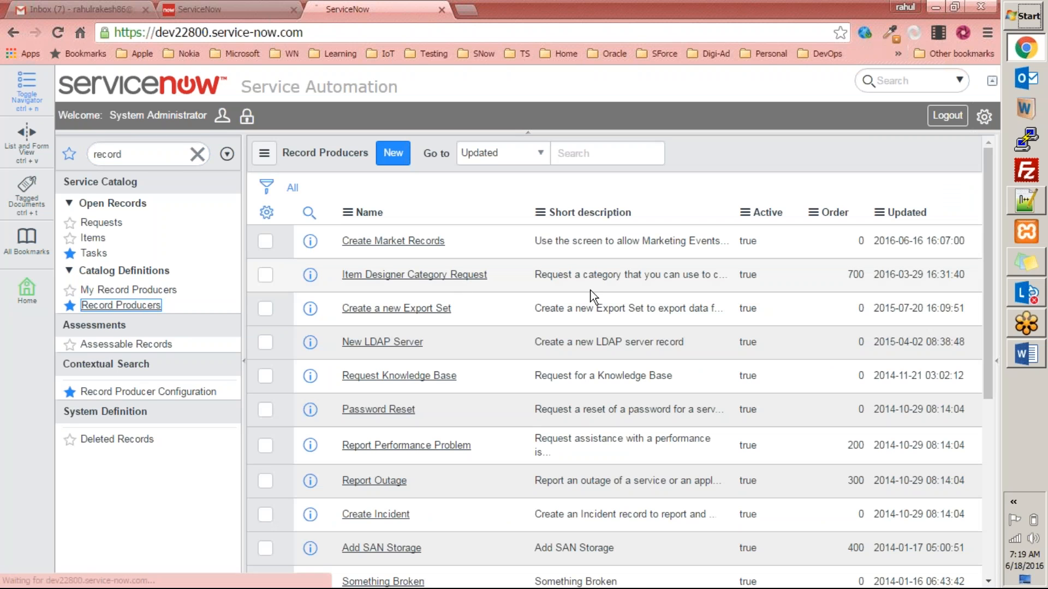
Open Create Market Records and review its nine variables, variable sets and catalog category.
click(373, 242)
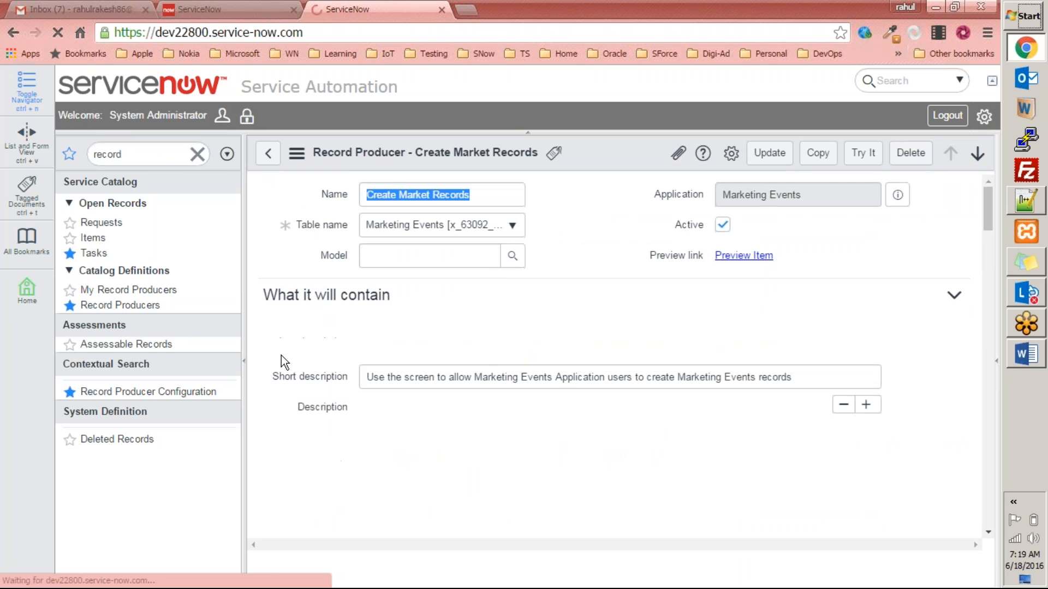
scroll(370, 355, down, 10)
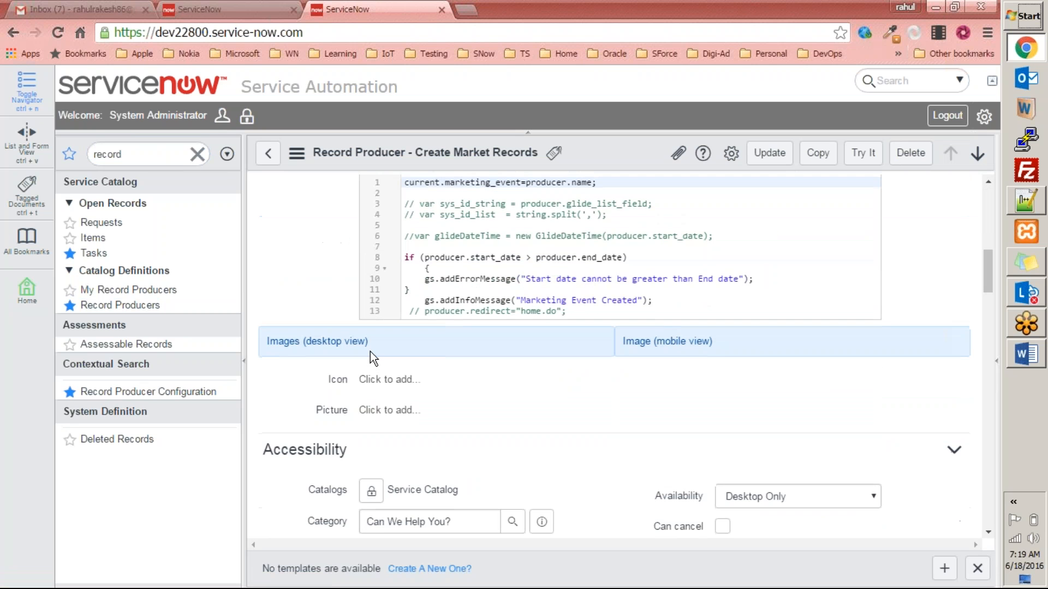
scroll(370, 351, down, 10)
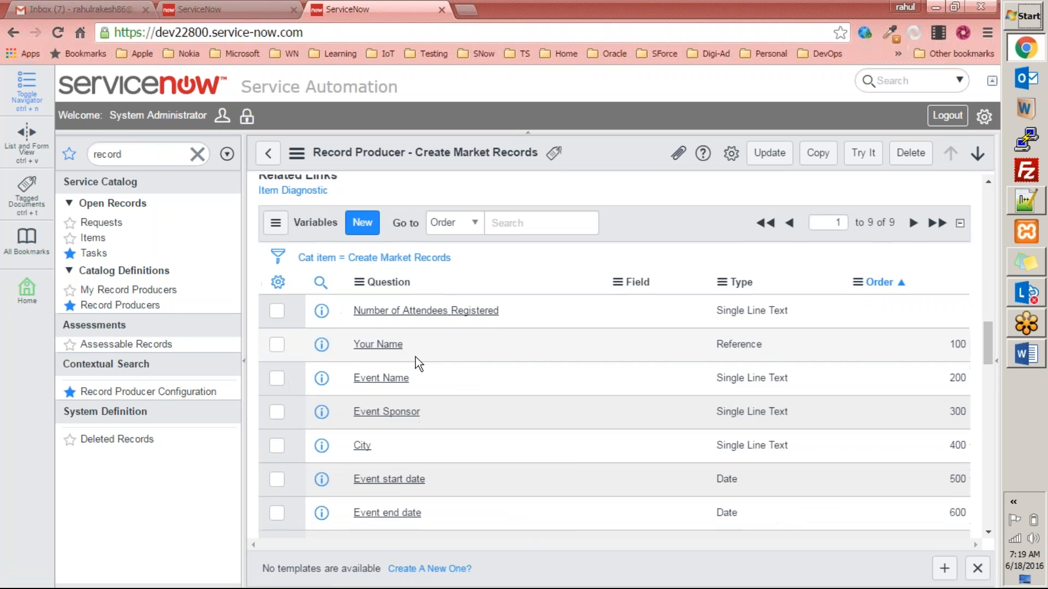
scroll(455, 358, down, 5)
scroll(455, 358, up, 2)
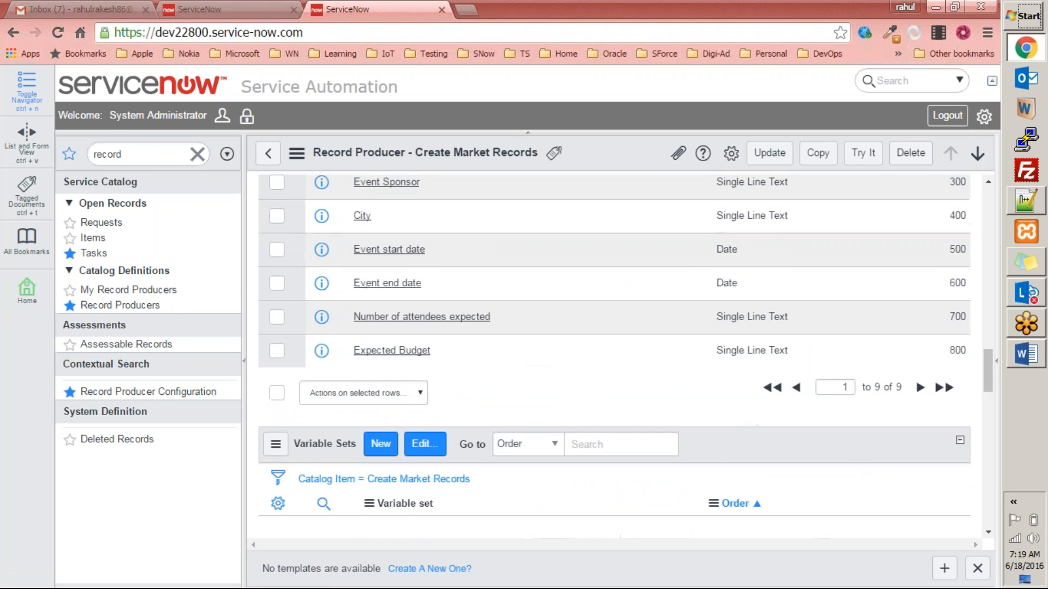
scroll(409, 281, up, 2)
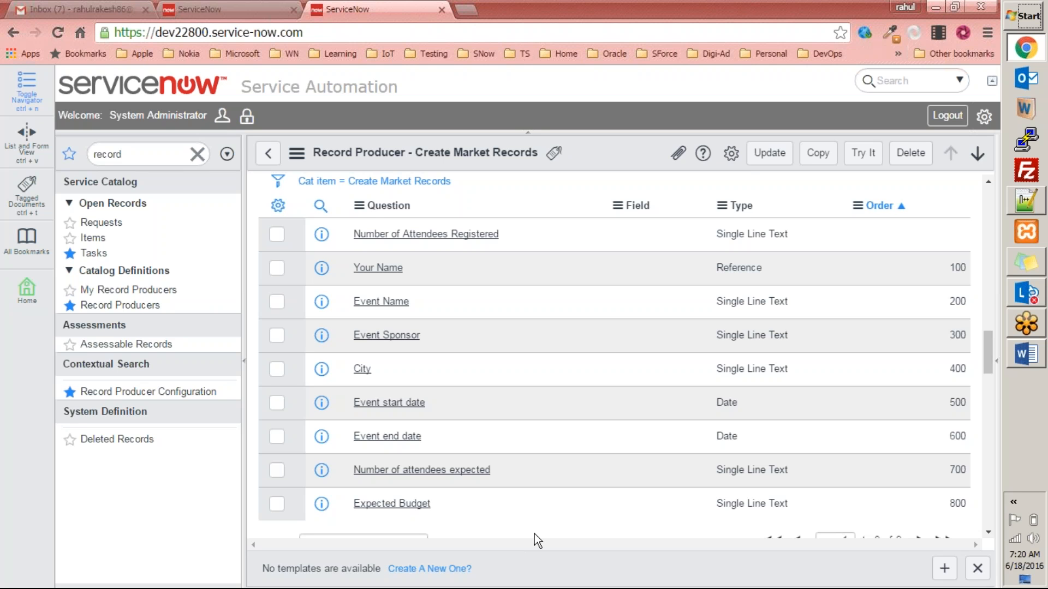
scroll(534, 534, down, 5)
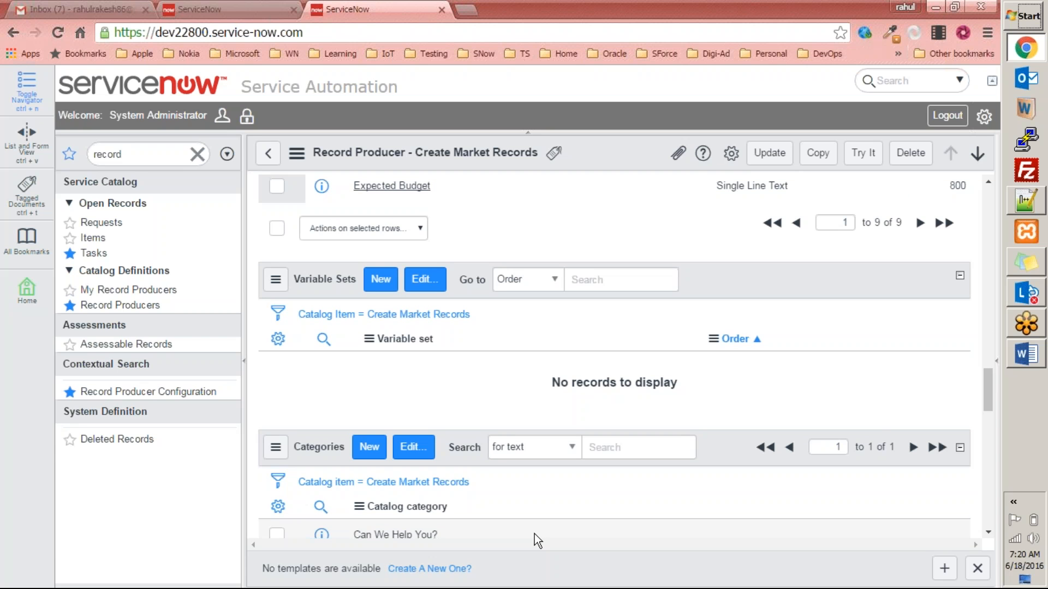
scroll(616, 452, up, 9)
scroll(627, 454, up, 15)
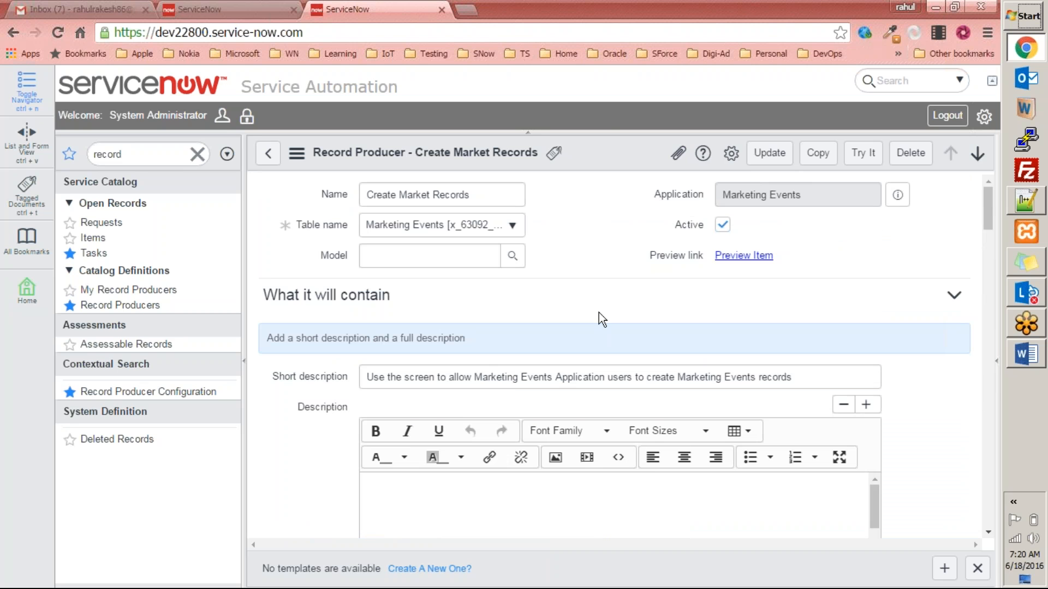
click(167, 93)
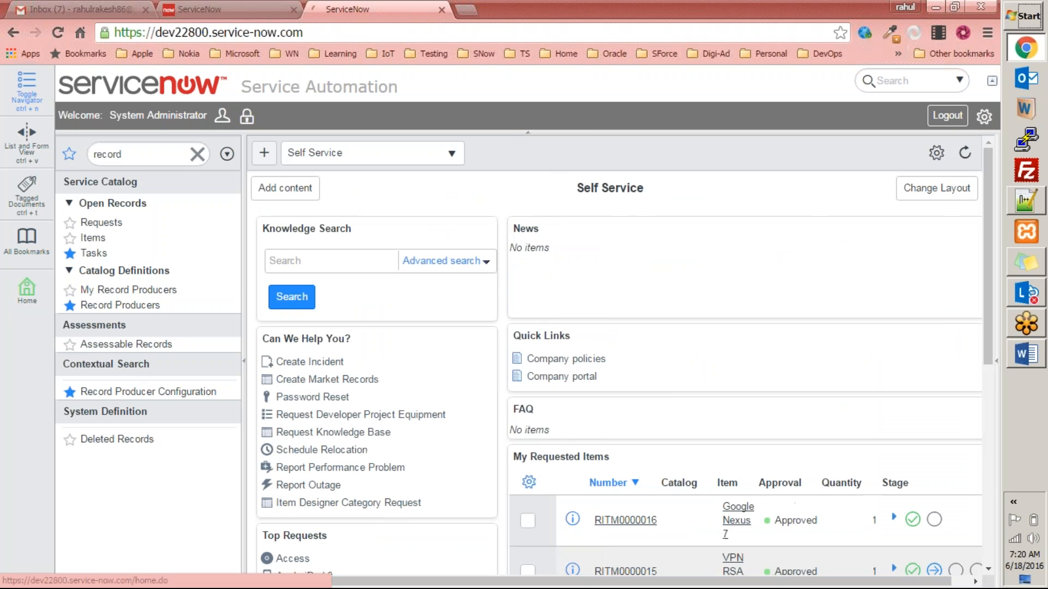
Return to the dev22800 instance, clear the navigator filter and collapse Self-Service.
click(253, 8)
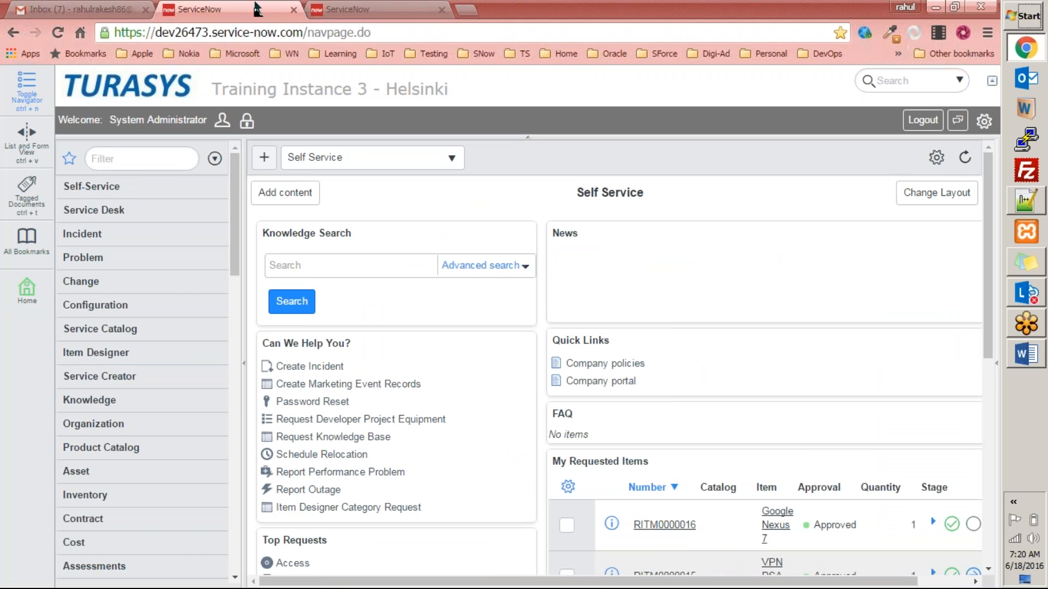
click(341, 10)
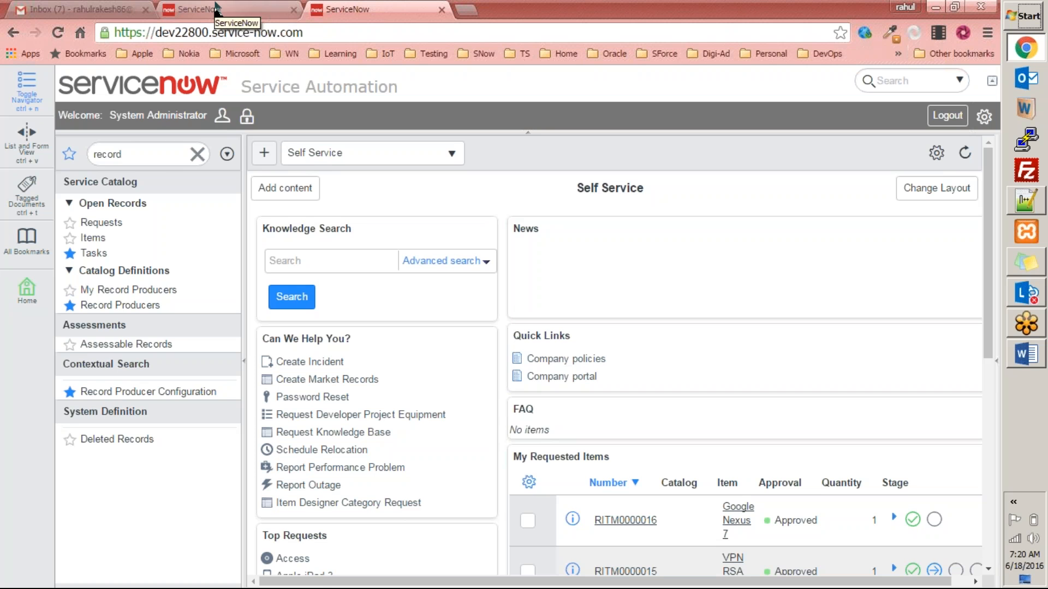
click(198, 153)
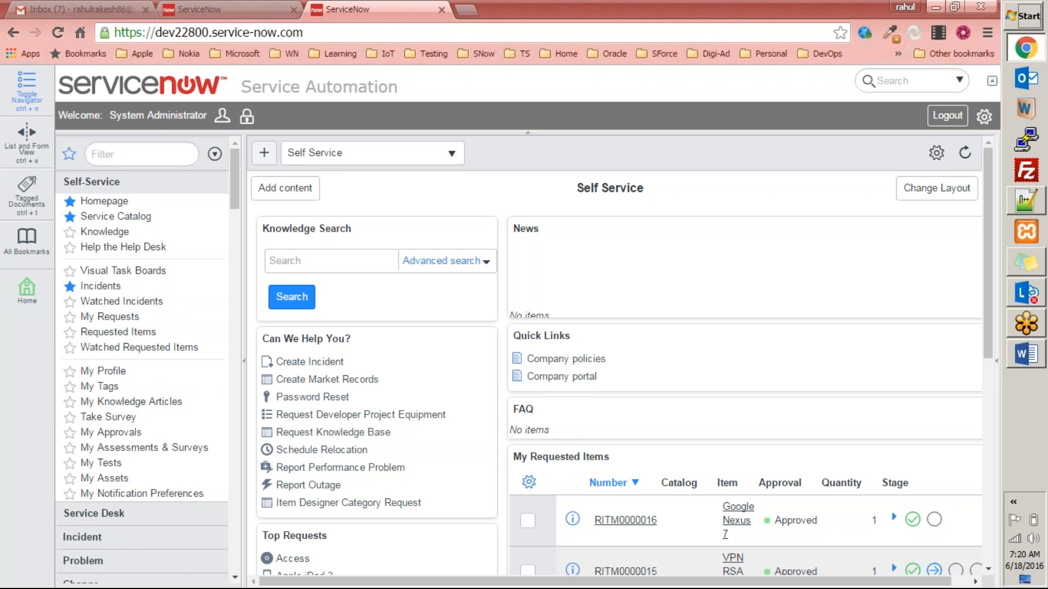
mouse_move(234, 188)
mouse_down()
mouse_move(239, 260)
mouse_move(245, 188)
mouse_up()
click(140, 183)
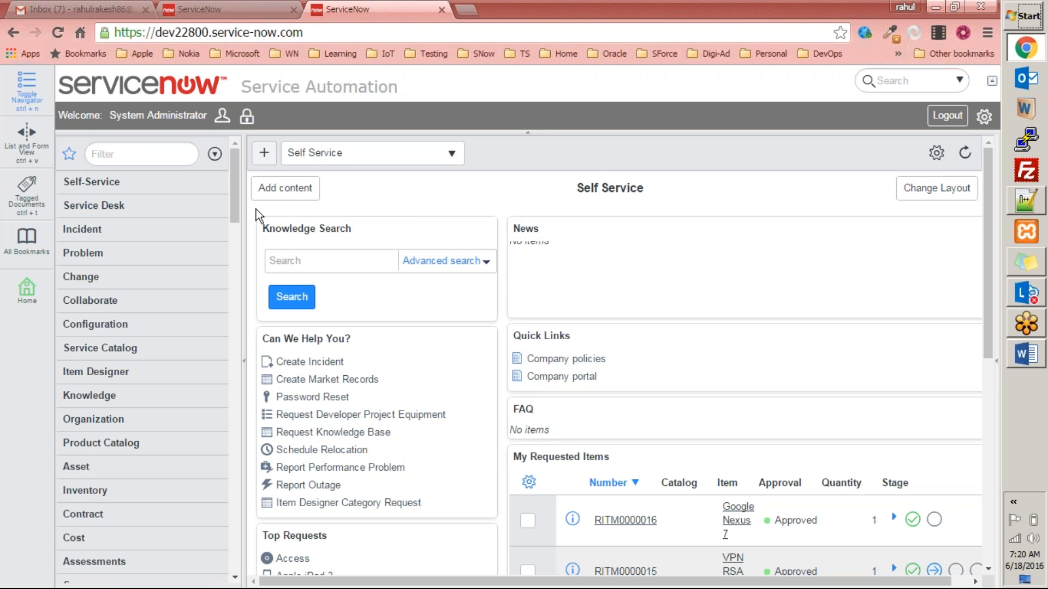
Filter the navigator for 'market' and open Marketing Events.
click(145, 154)
text(mar)
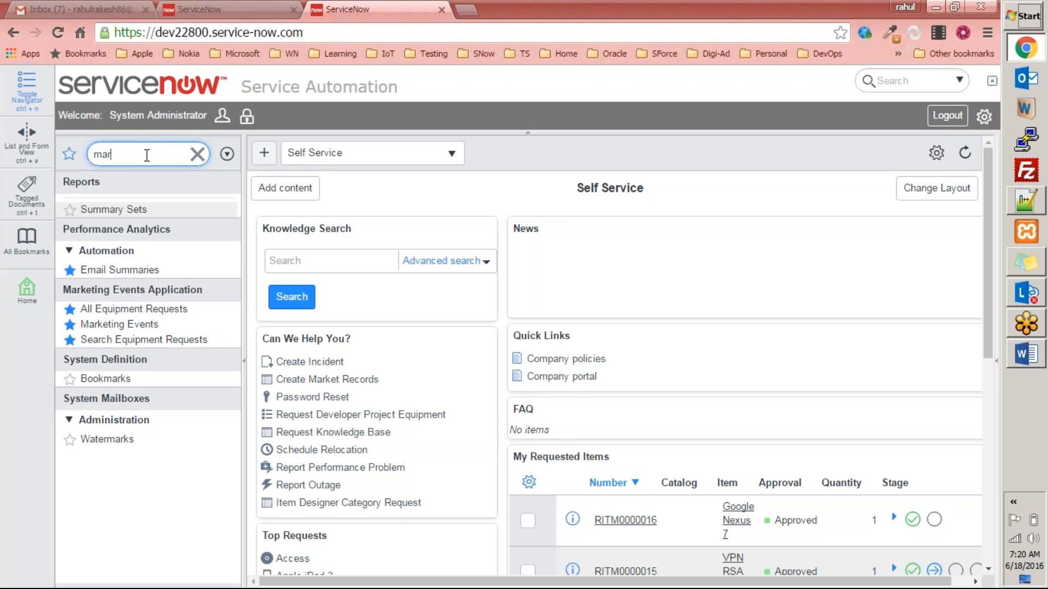
text(ket)
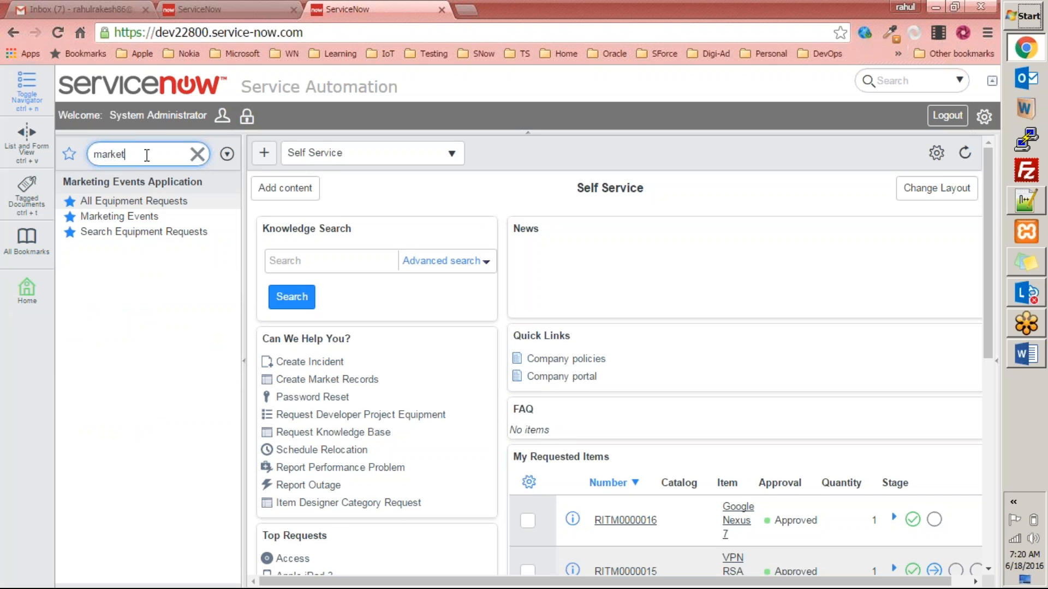
click(119, 216)
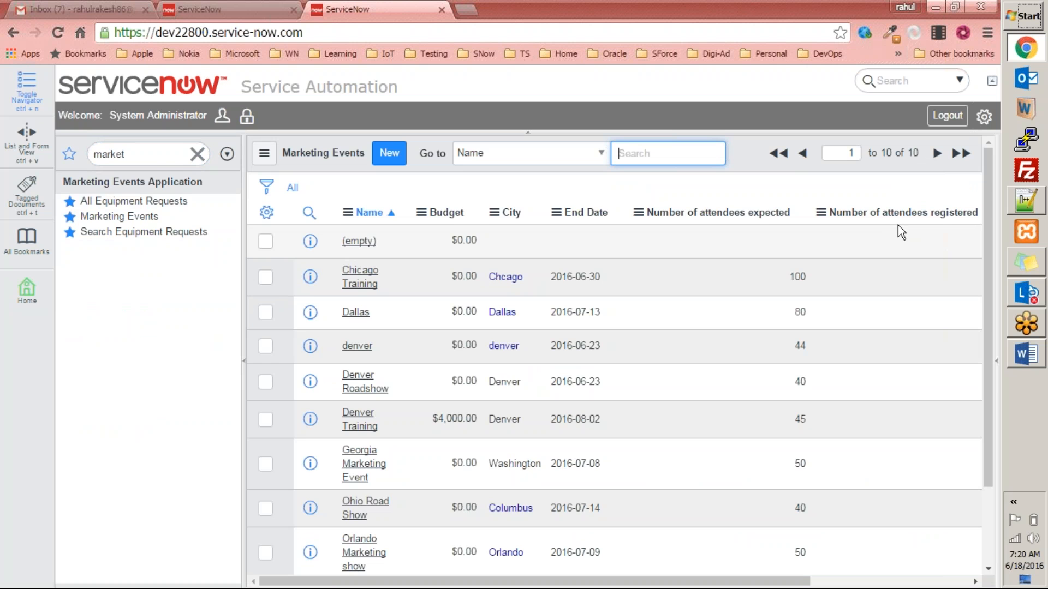
Select the 'market' filter text and switch to the dev26473 training instance tab.
scroll(897, 225, down, 3)
scroll(879, 226, up, 3)
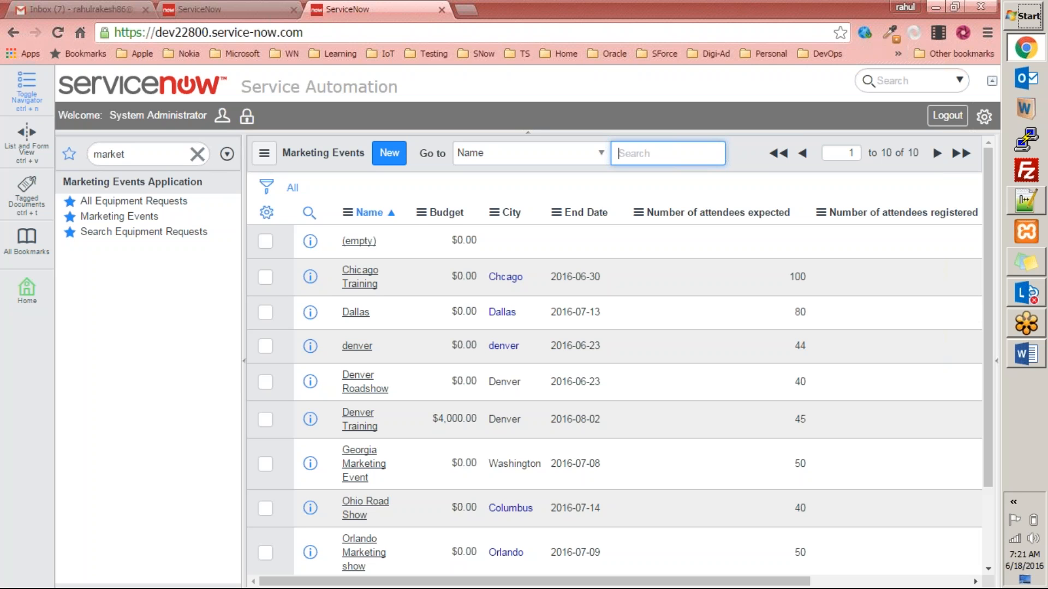
click(150, 155)
key(ctrl+shift+Tab)
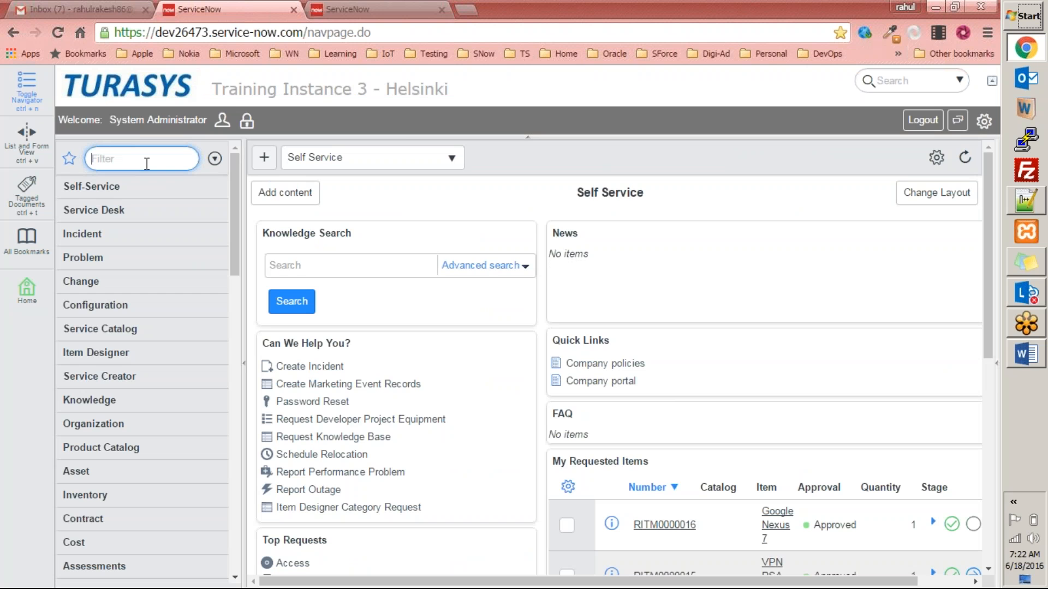
Filter the navigator for 'repor' to show the Reports modules.
text(reports)
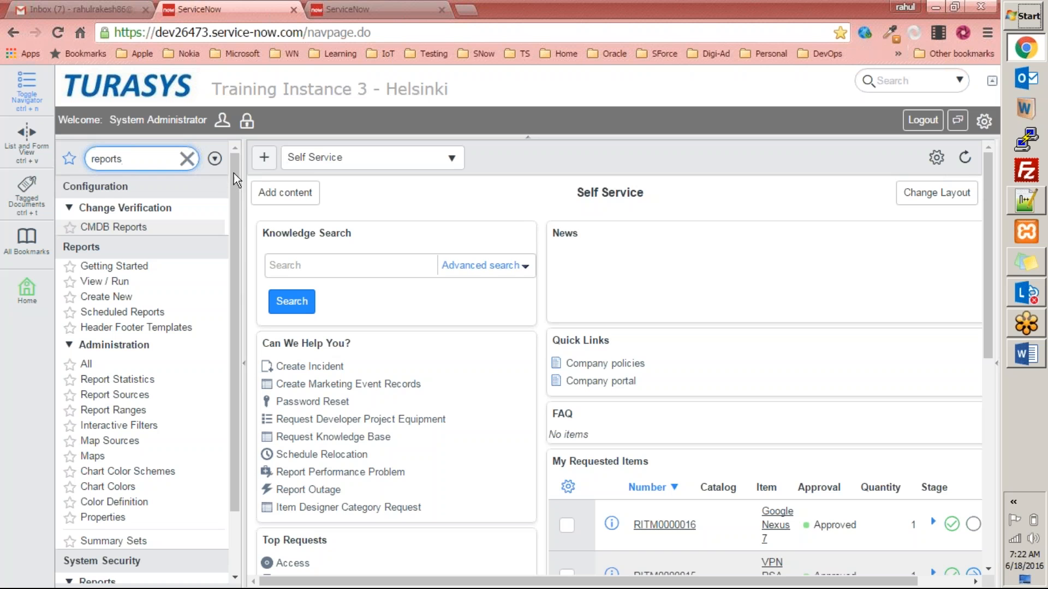
drag(236, 174, 234, 221)
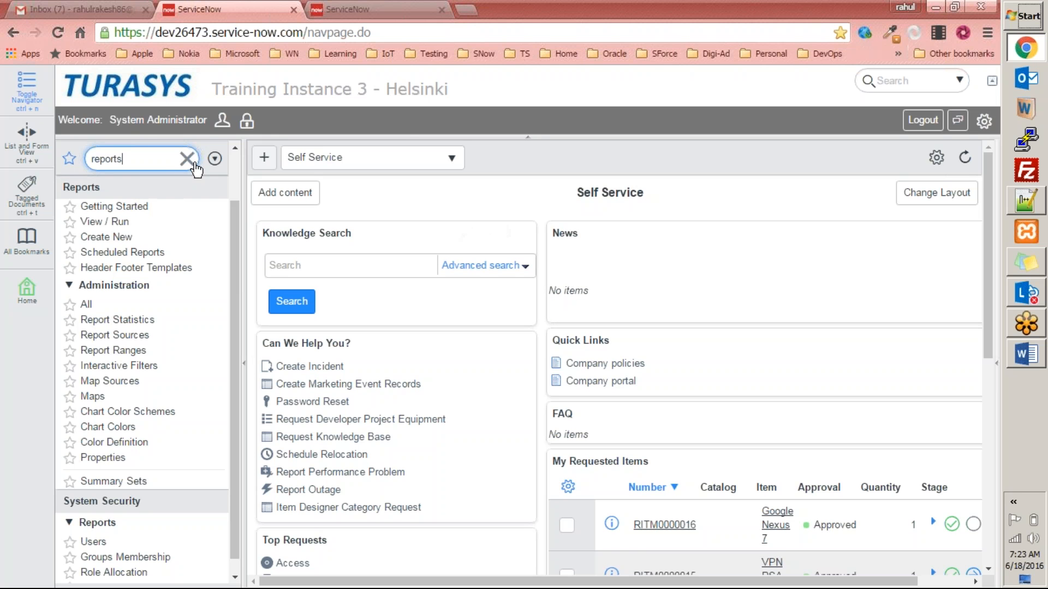
drag(234, 205, 227, 338)
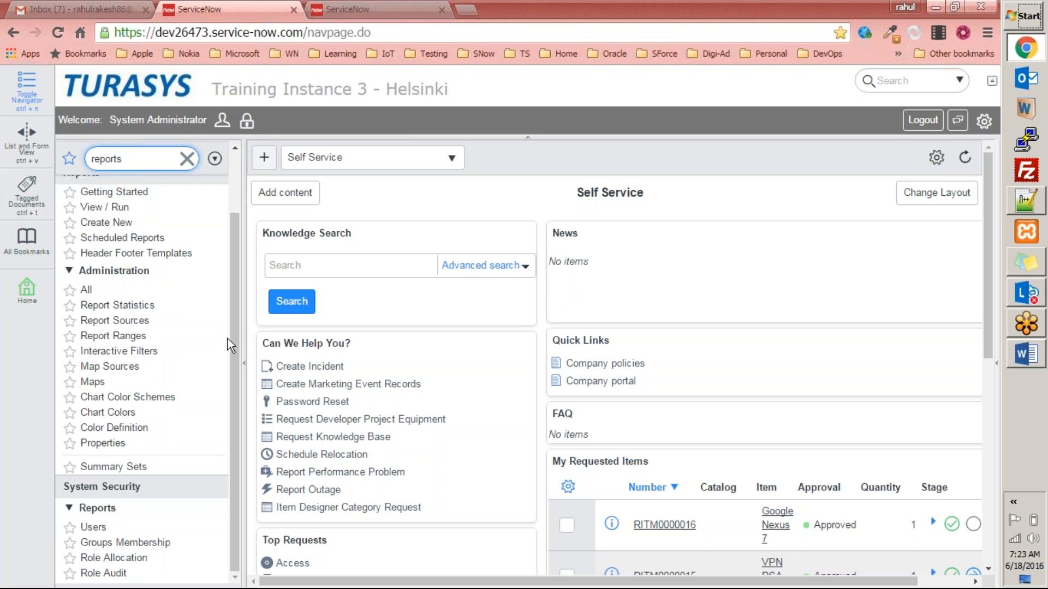
drag(235, 333, 231, 307)
scroll(98, 205, up, 1)
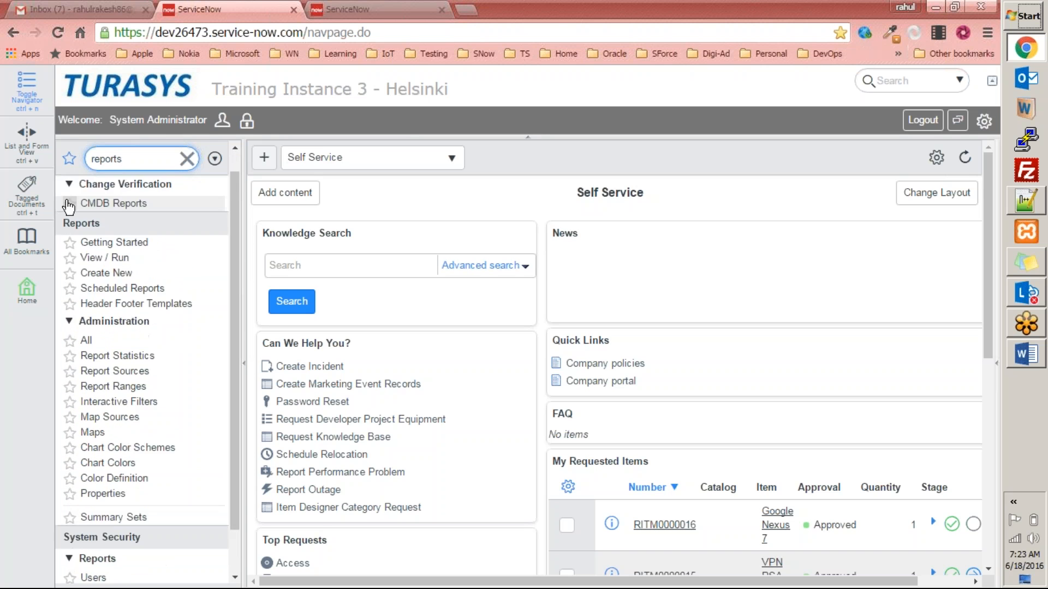
scroll(68, 206, up, 1)
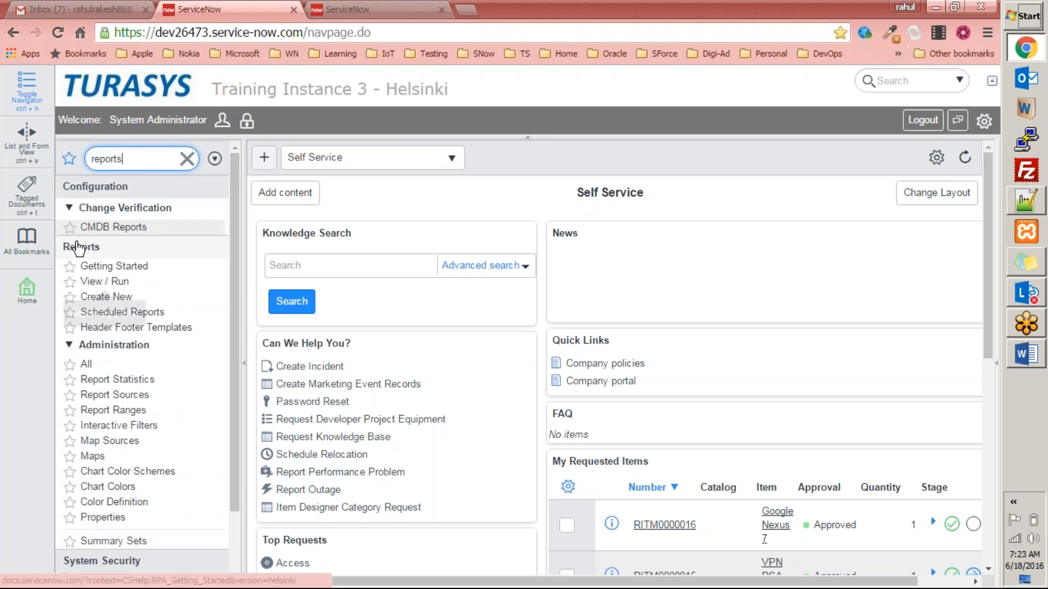
Close the reporting Getting Started help and open Reports > View / Run.
click(105, 271)
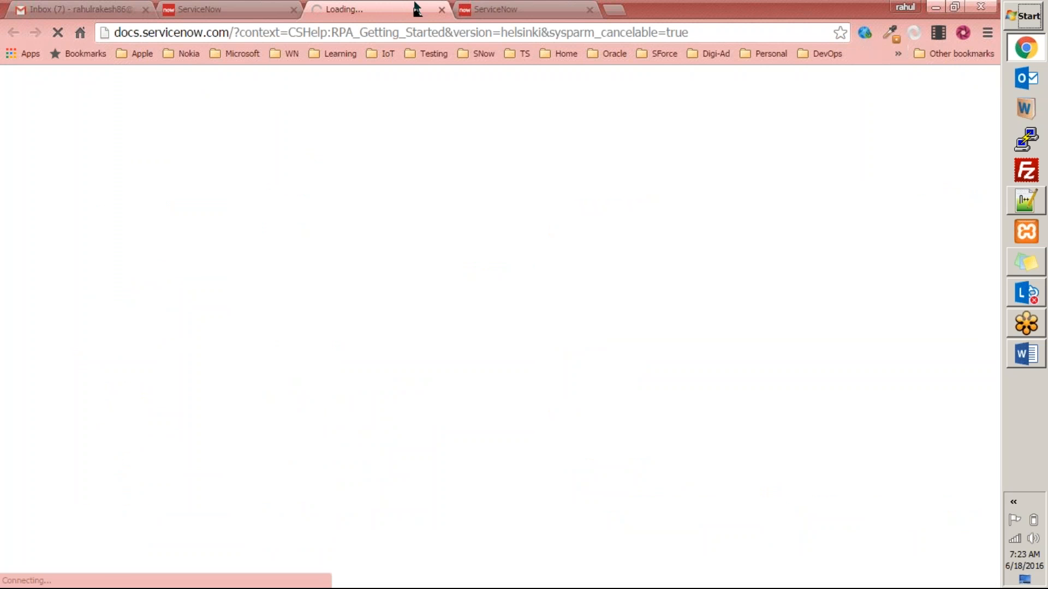
key(ctrl+w)
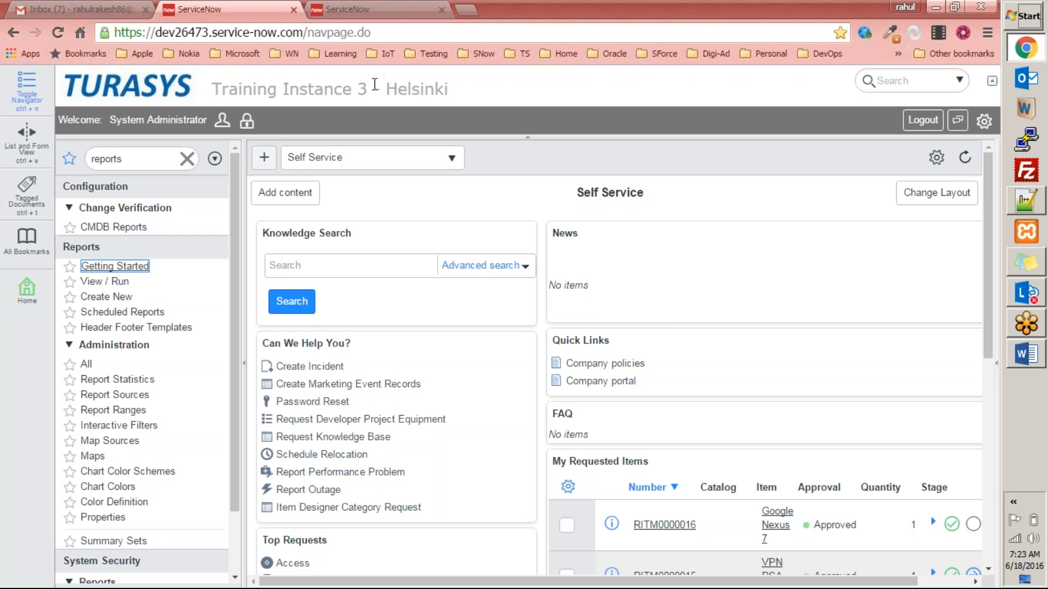
click(118, 282)
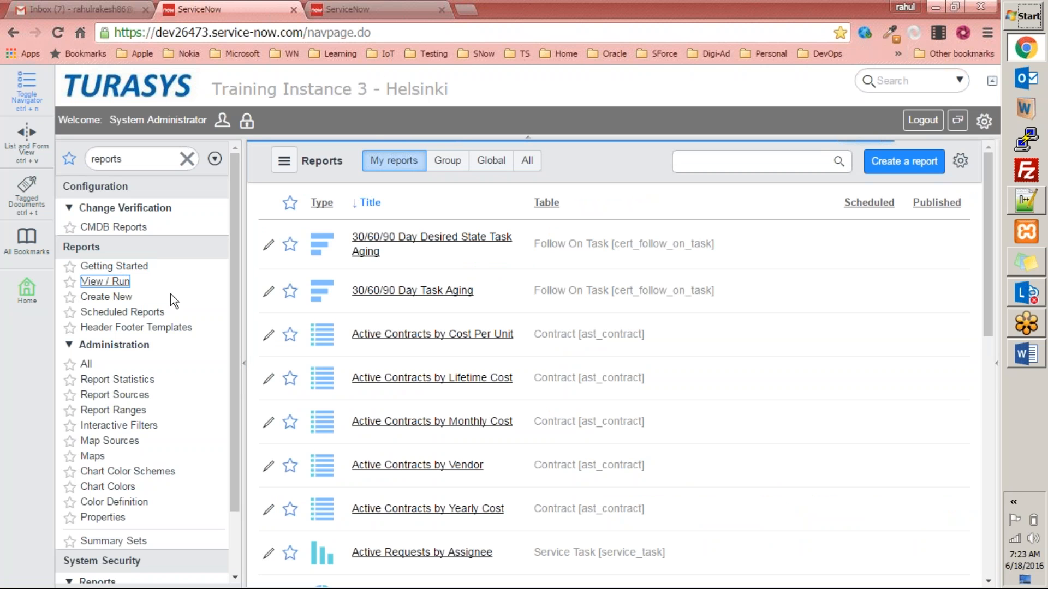
Look through My reports, then open the System Administrator profile from the header.
scroll(813, 251, down, 10)
scroll(797, 250, up, 10)
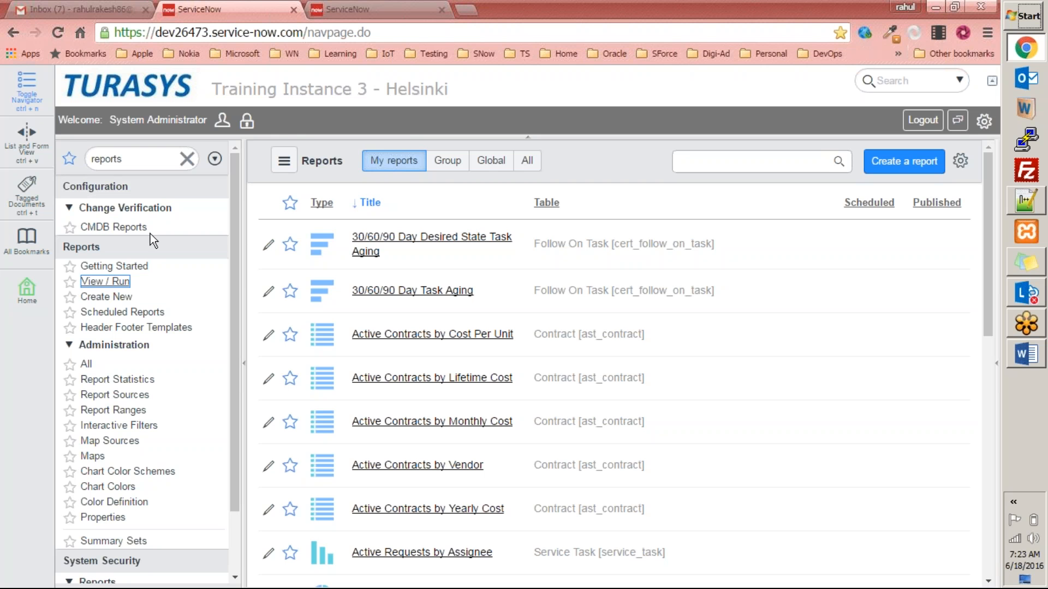
scroll(225, 316, down, 2)
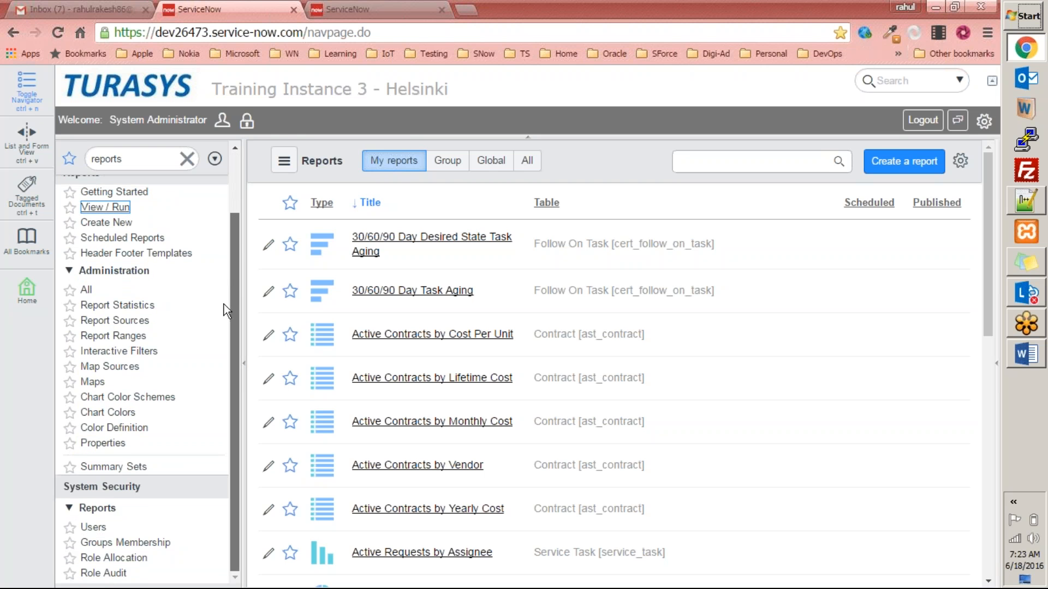
drag(234, 270, 239, 198)
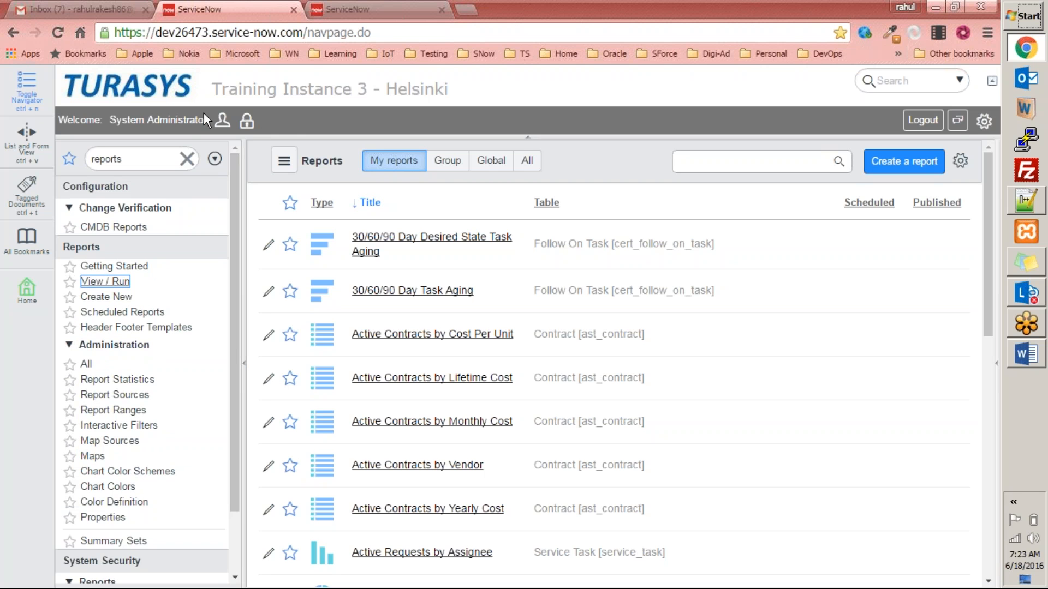
click(180, 120)
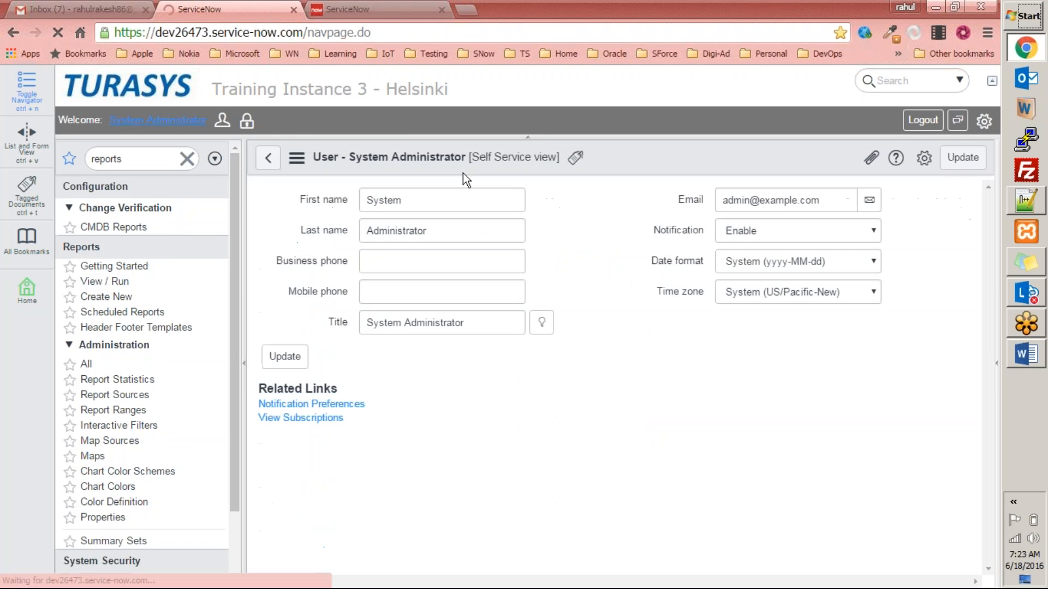
Impersonate a demo user found through the user search.
click(222, 121)
text(abel)
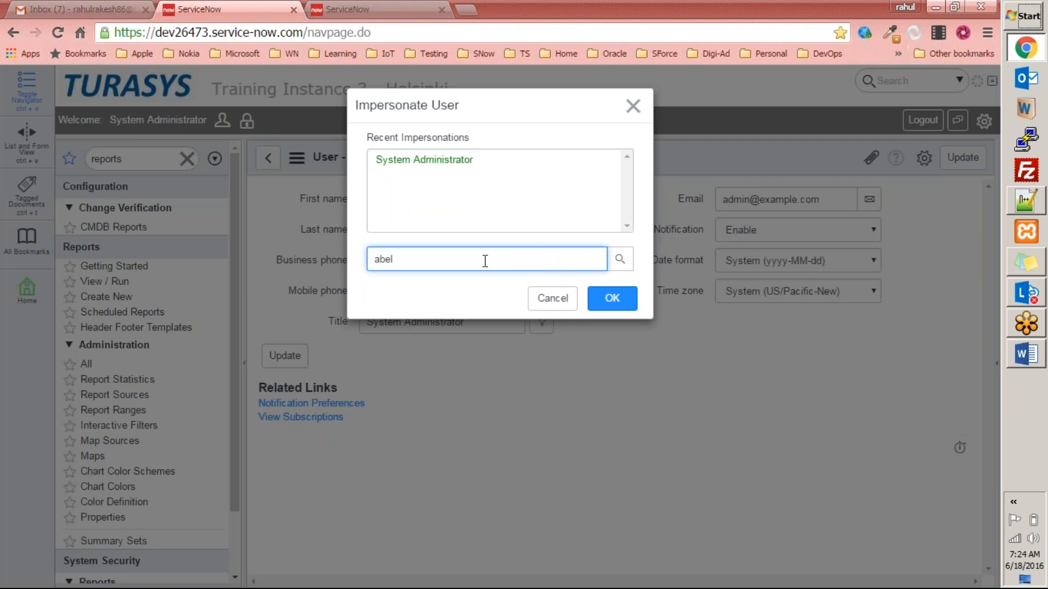
click(431, 290)
click(610, 300)
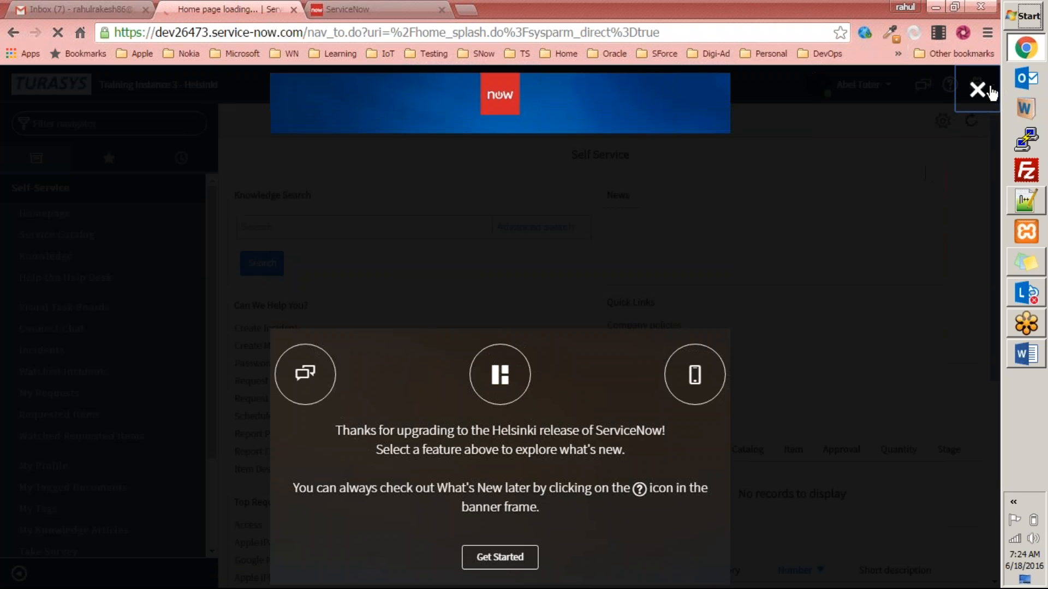
Dismiss the what's new overlay and system settings, then filter the navigator for 'repo'.
click(976, 90)
click(977, 85)
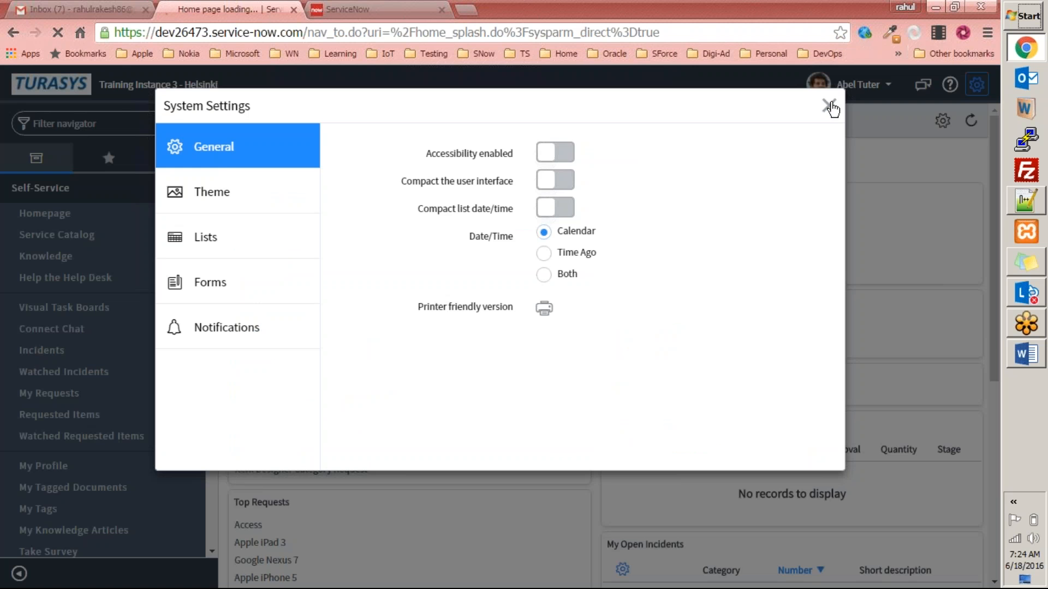
click(828, 105)
click(111, 124)
text(repo)
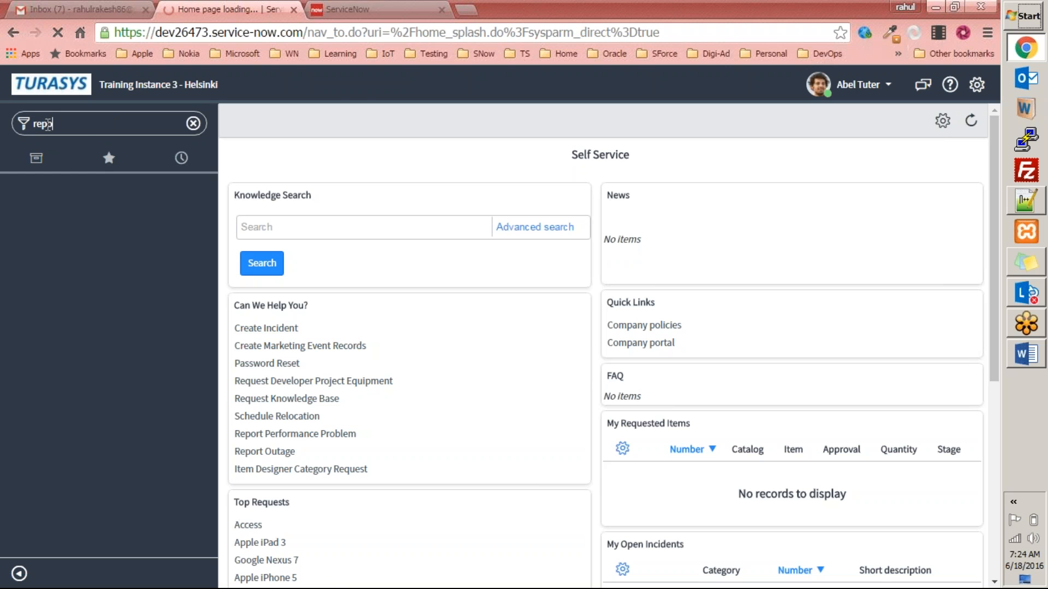
Open the ServiceNow Wiki in a new browser tab.
click(338, 9)
key(ctrl+t)
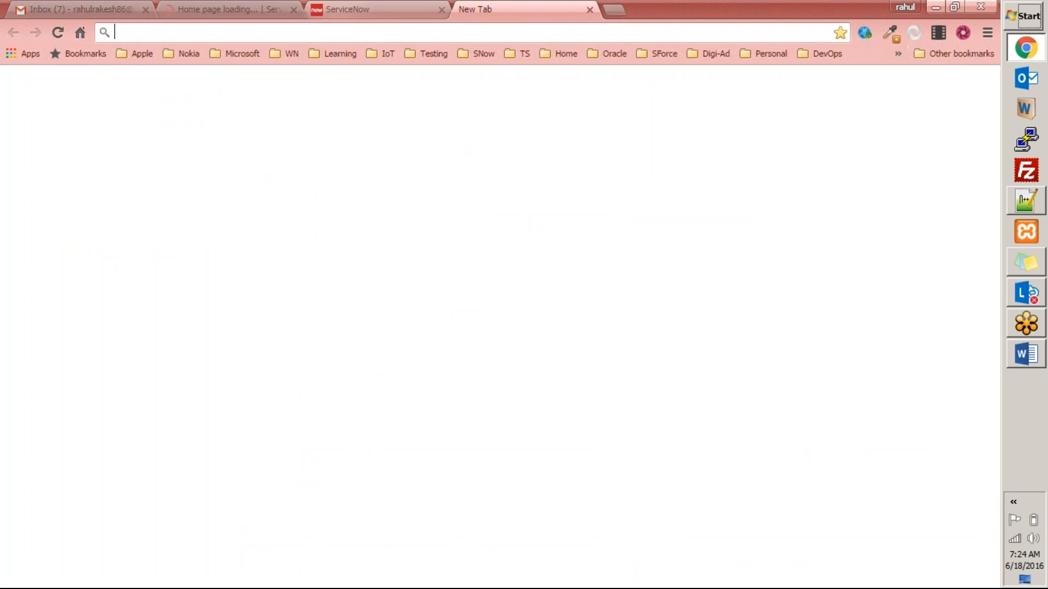
text(wiki.servicenow.com)
key(Return)
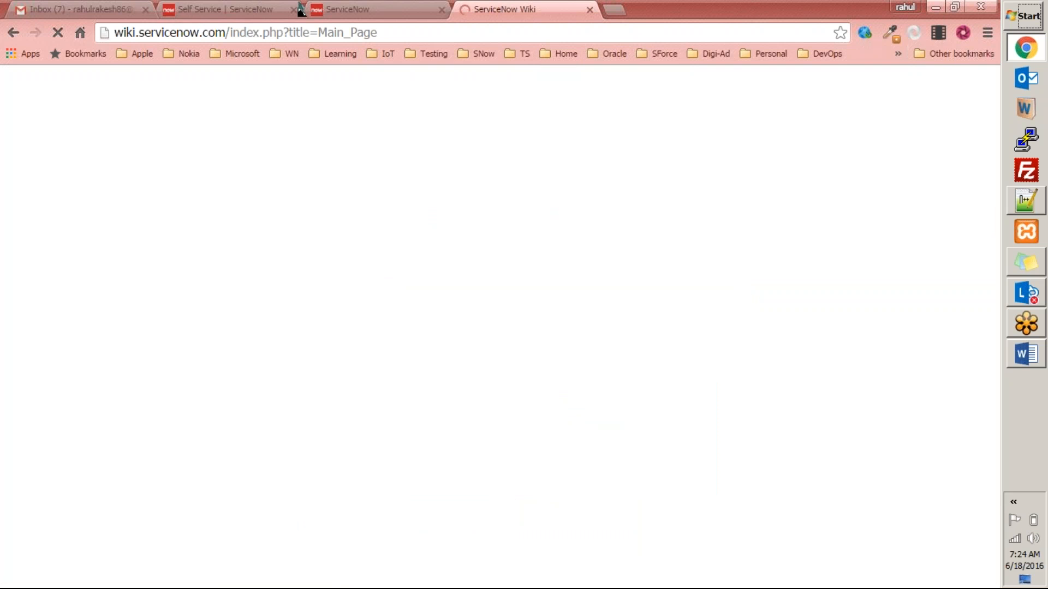
Impersonate System Administrator again from the recent impersonations list.
click(227, 9)
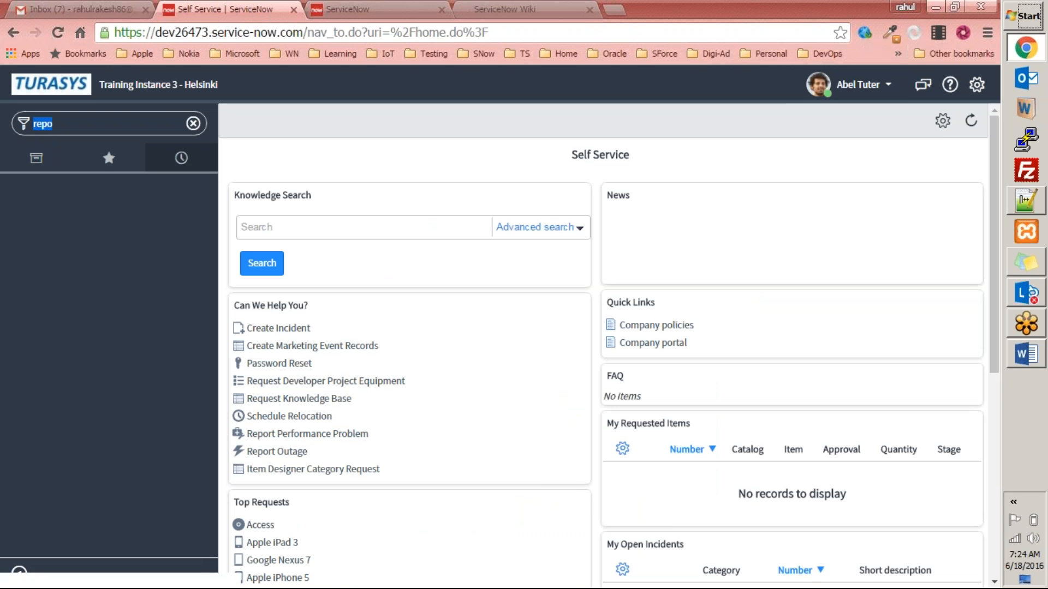
click(885, 86)
click(820, 127)
click(503, 144)
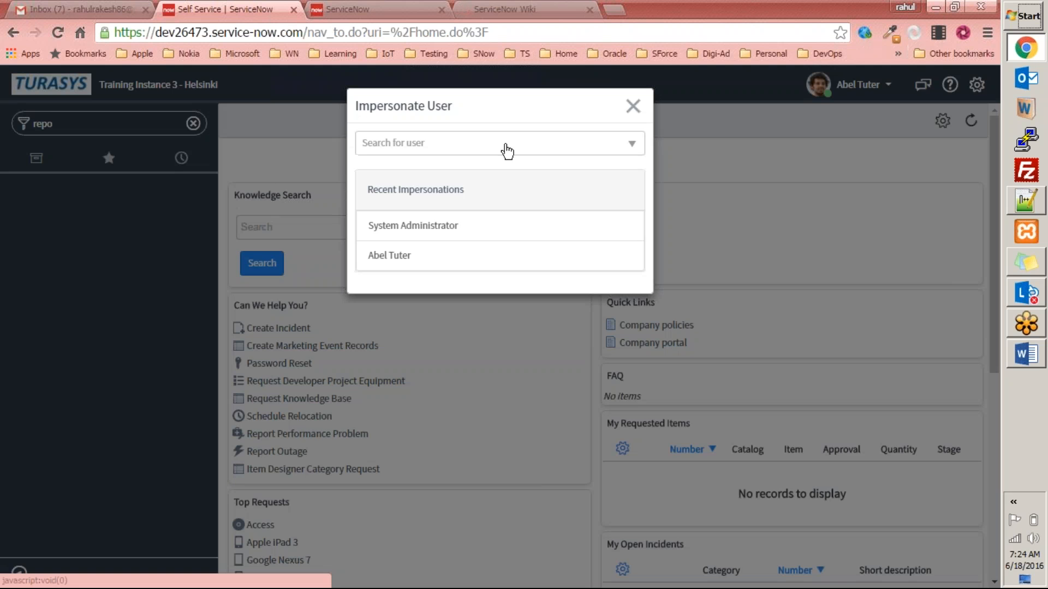
click(412, 226)
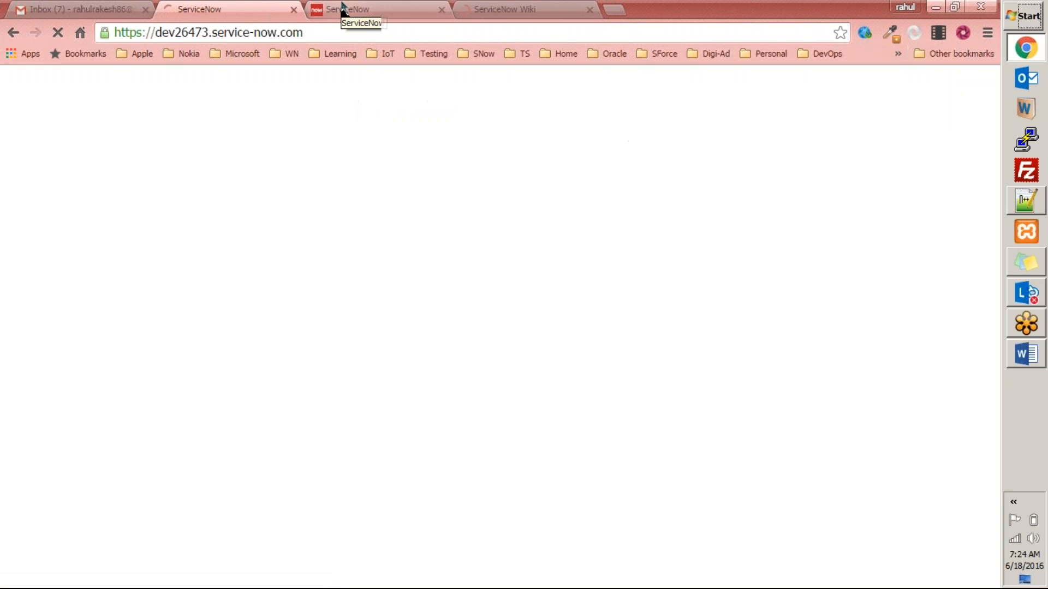
Open the Roles list and filter names by '%report'.
click(343, 9)
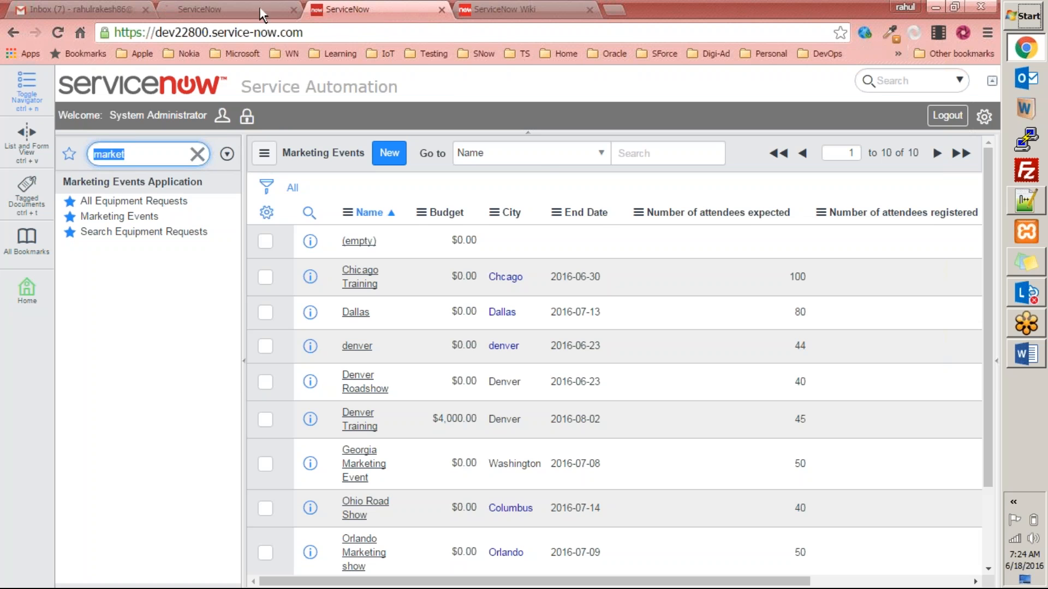
click(257, 8)
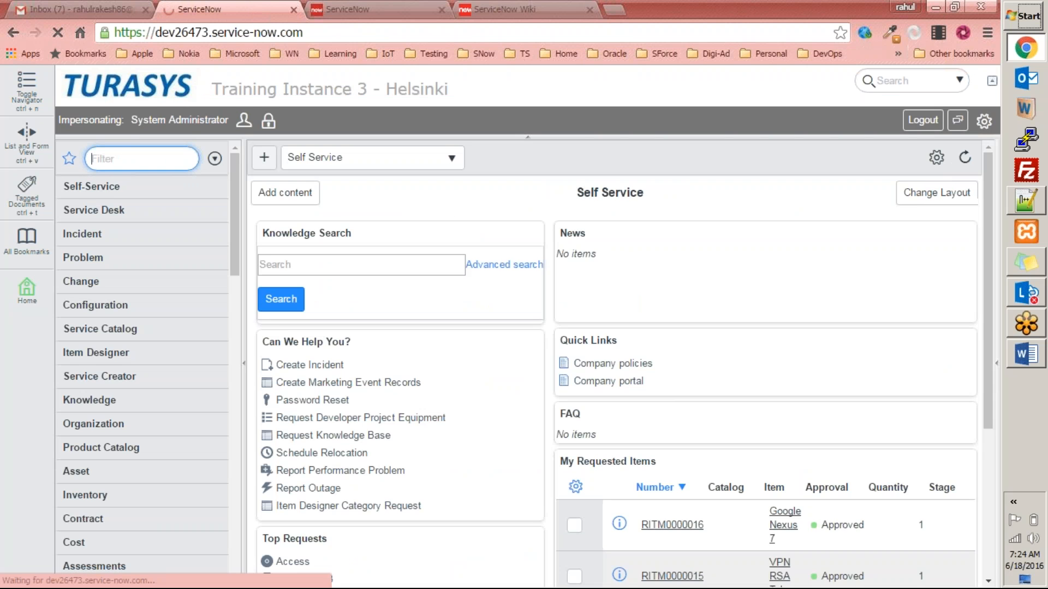
text(roles)
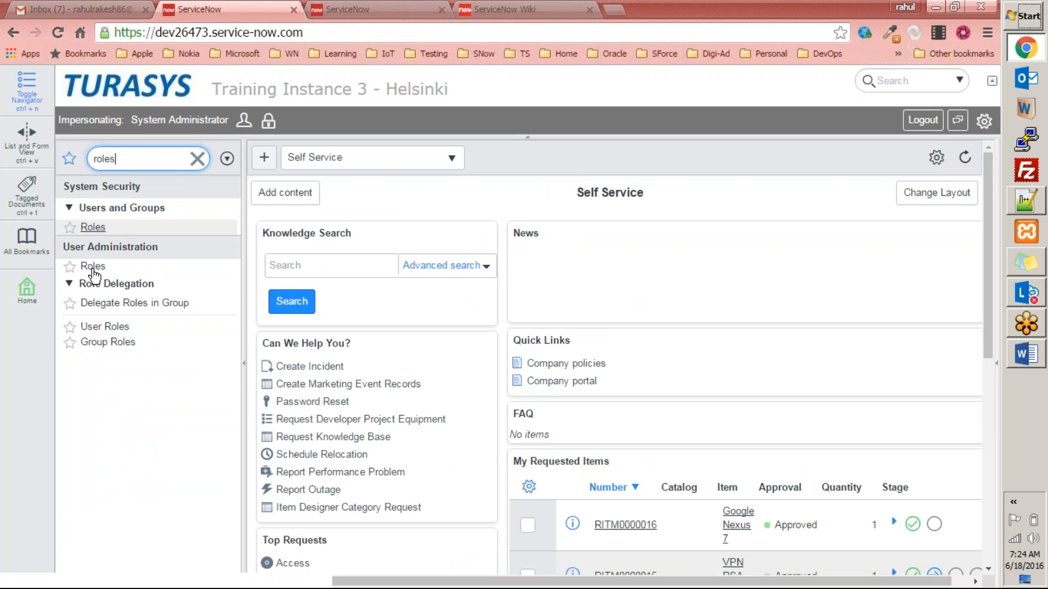
click(92, 266)
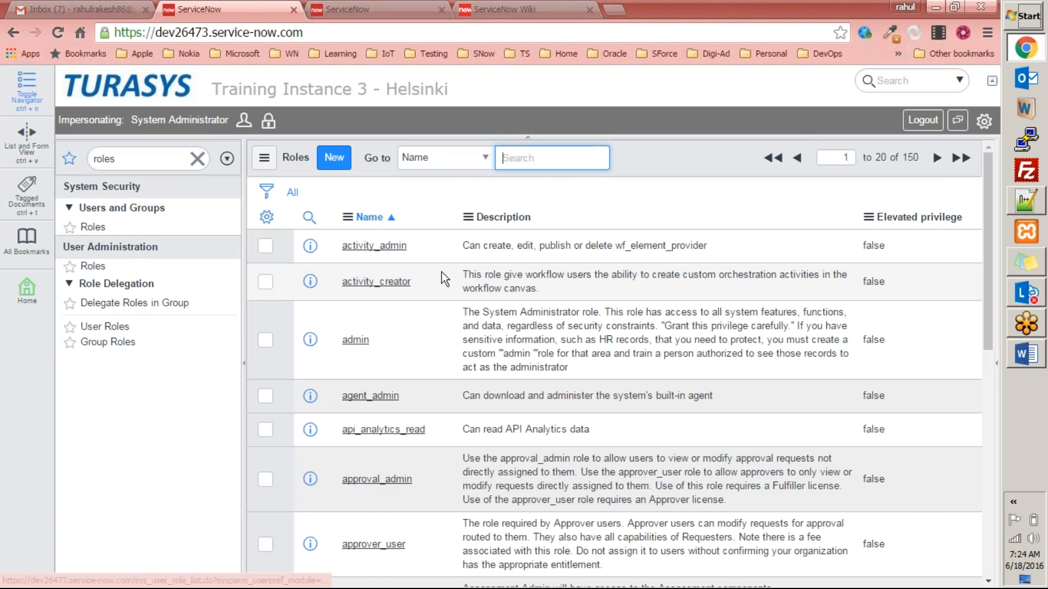
text(%)
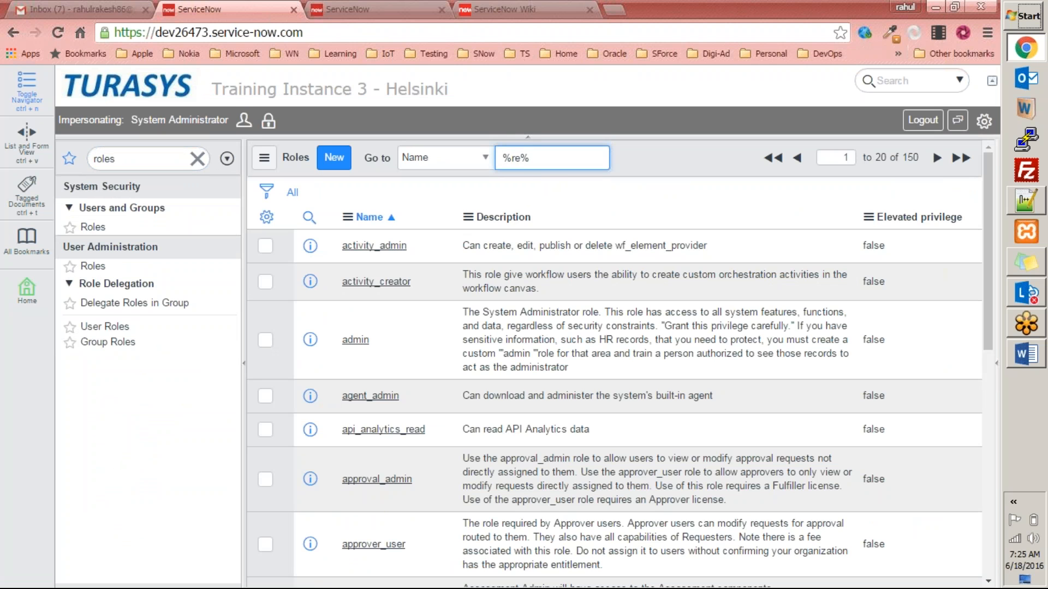
text(%report)
key(Return)
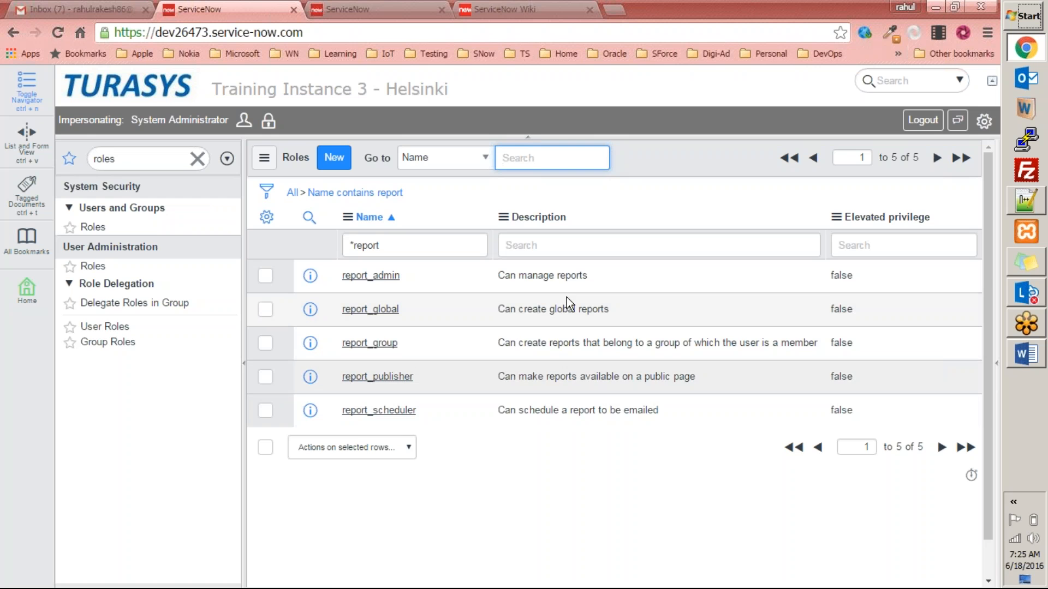
Highlight the report_admin, report_global and report_group names and descriptions to read them.
drag(418, 280, 329, 277)
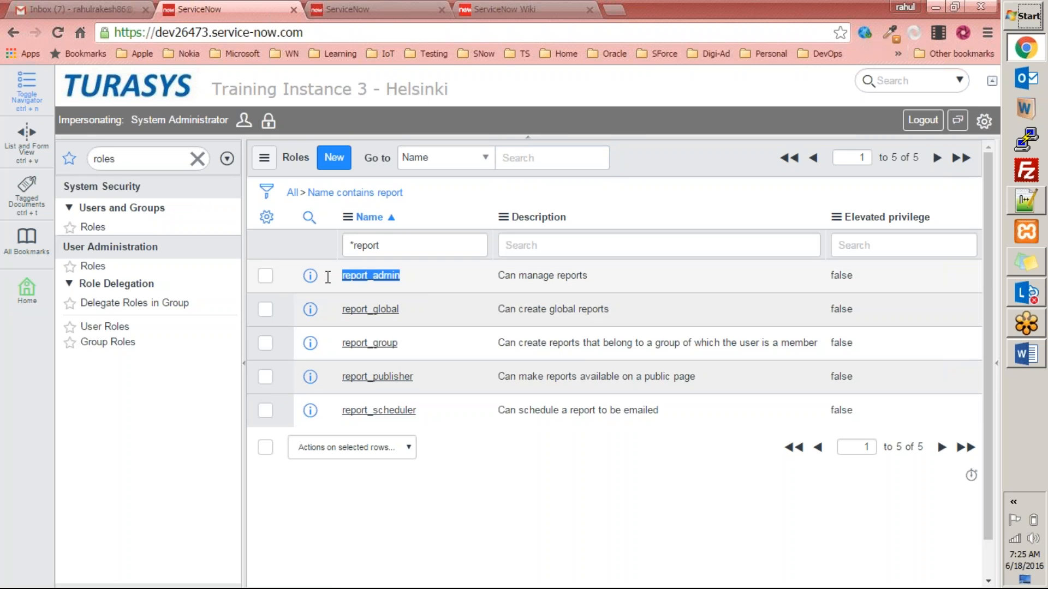
drag(443, 311, 339, 315)
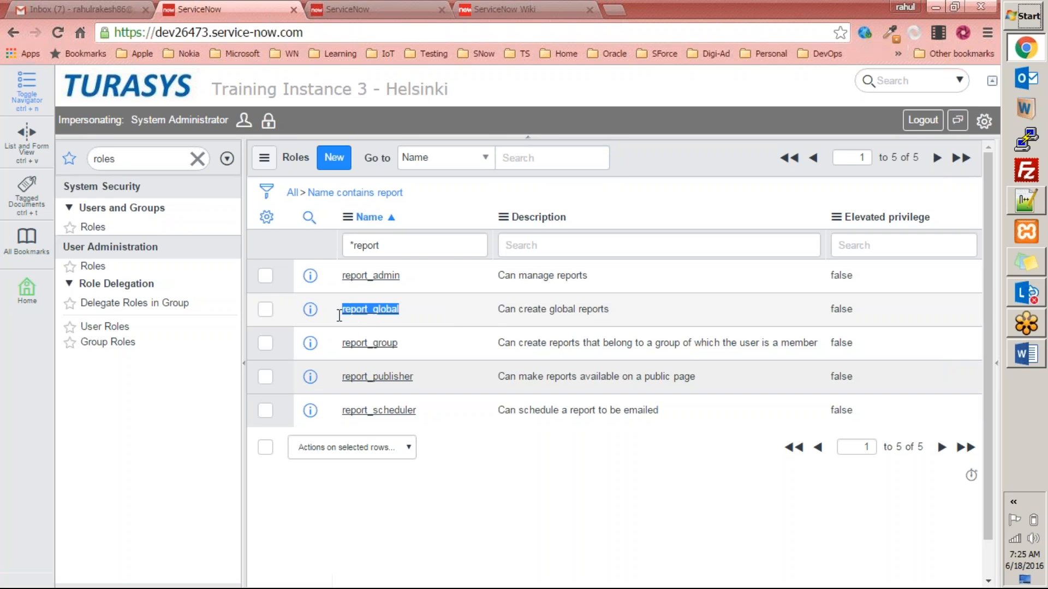
drag(611, 310, 498, 310)
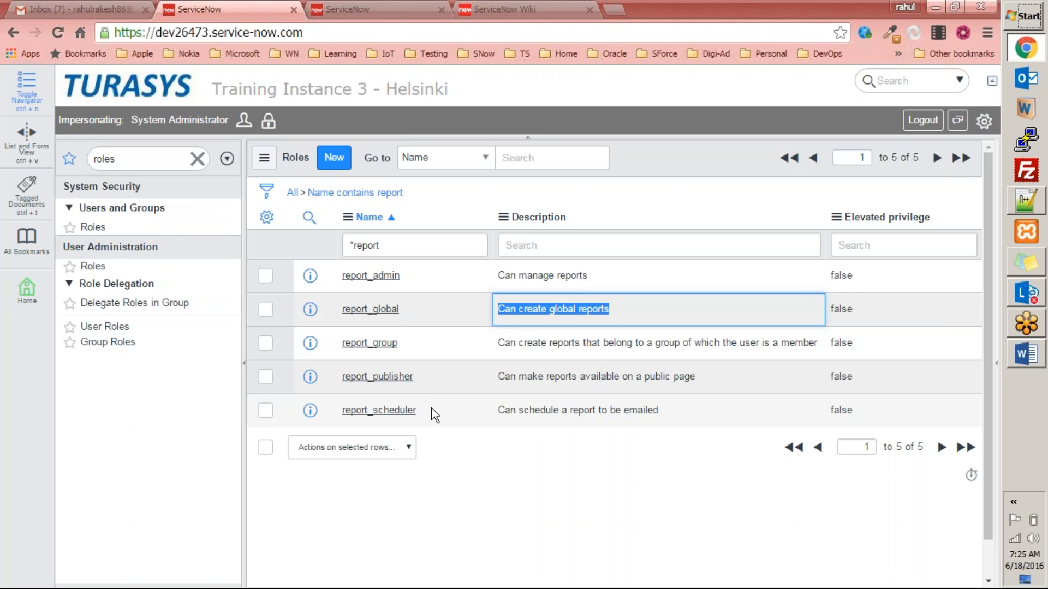
drag(407, 343, 339, 345)
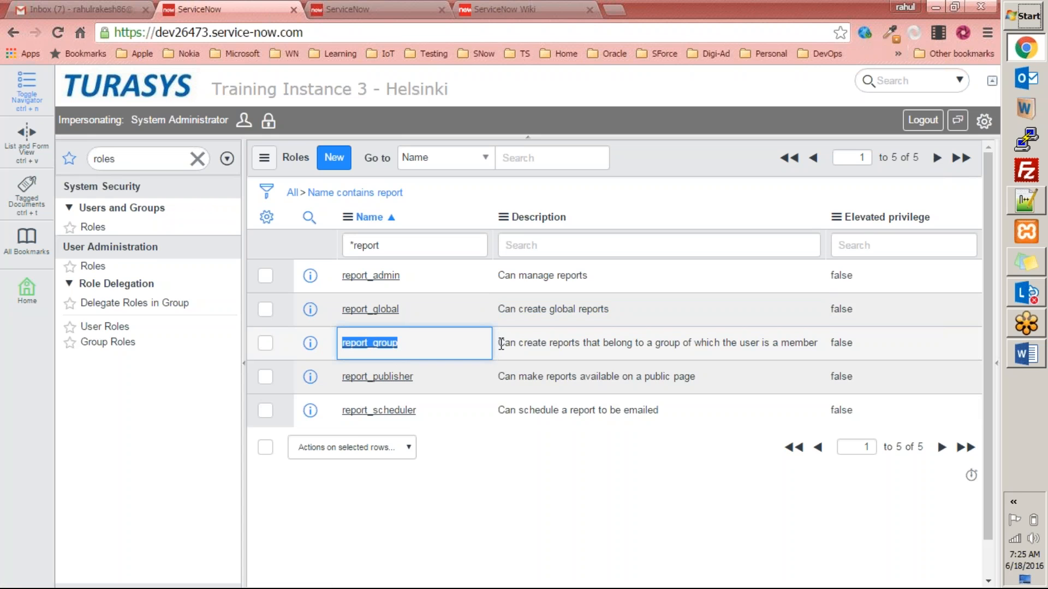
drag(497, 343, 825, 341)
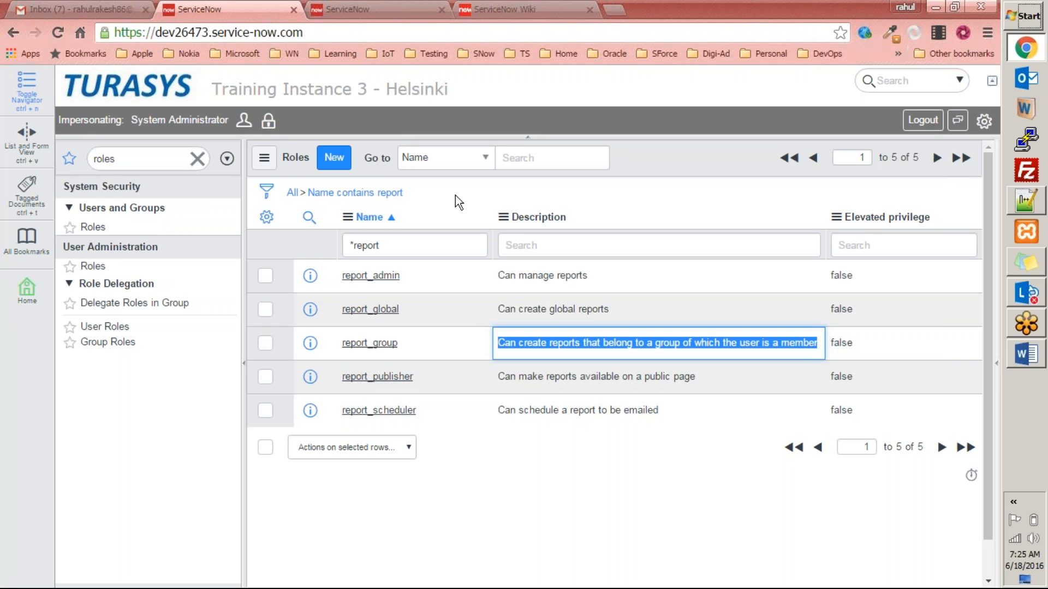
double_click(139, 157)
Open the 30/60/90 Day Desired State Task Aging report via 'reports' > View / Run, then bring up Notepad++.
text(repo)
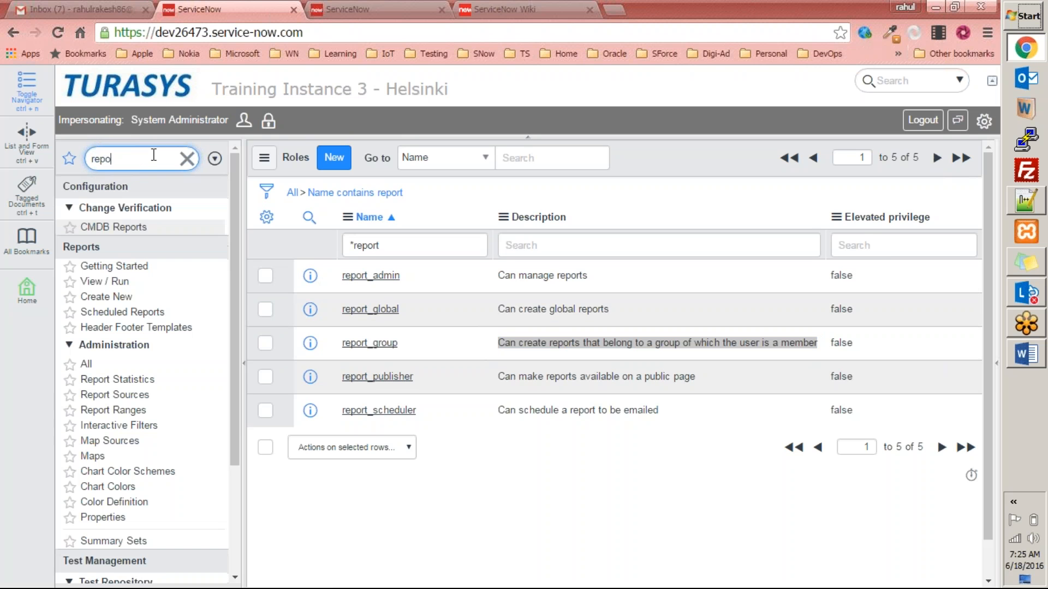
text(rts)
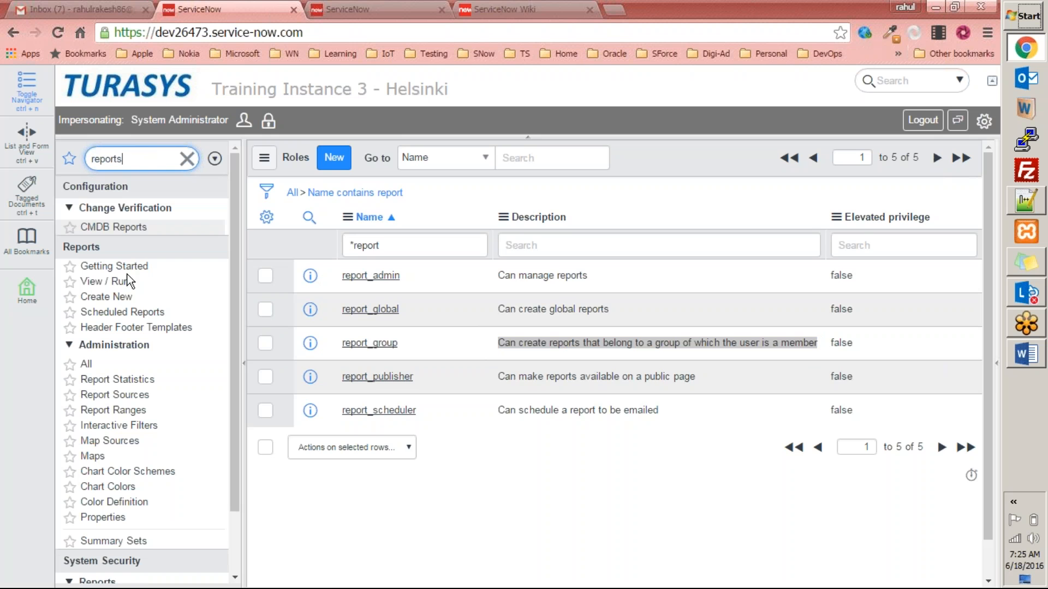
click(119, 281)
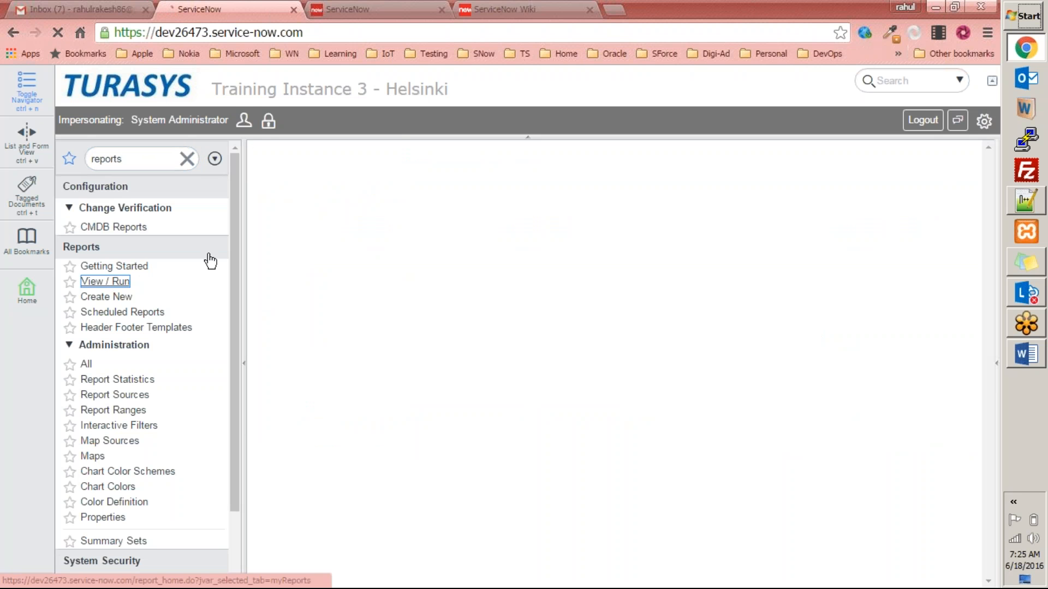
scroll(546, 224, down, 8)
scroll(545, 240, up, 8)
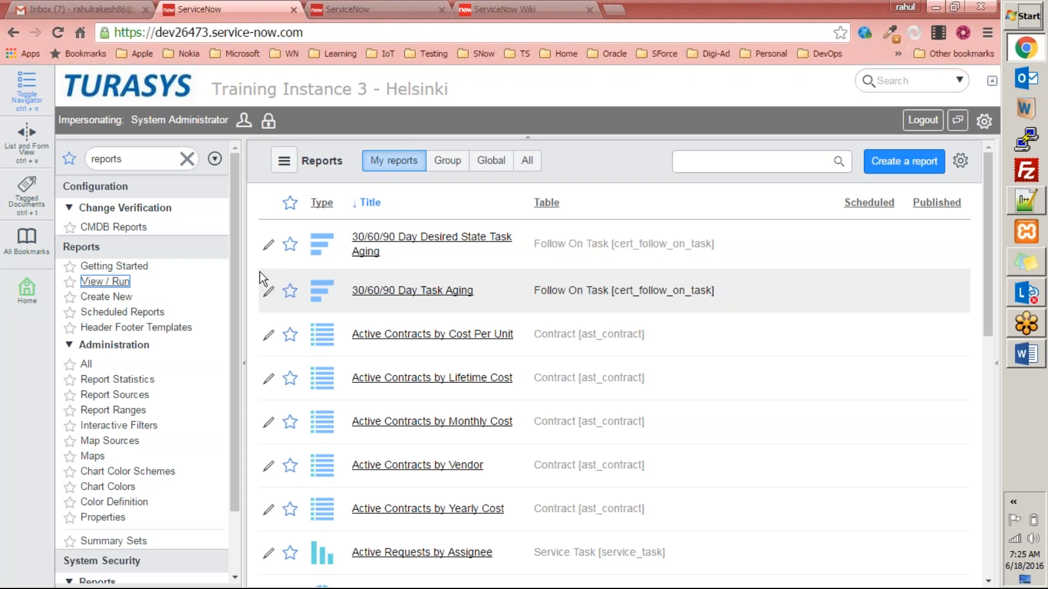
click(390, 237)
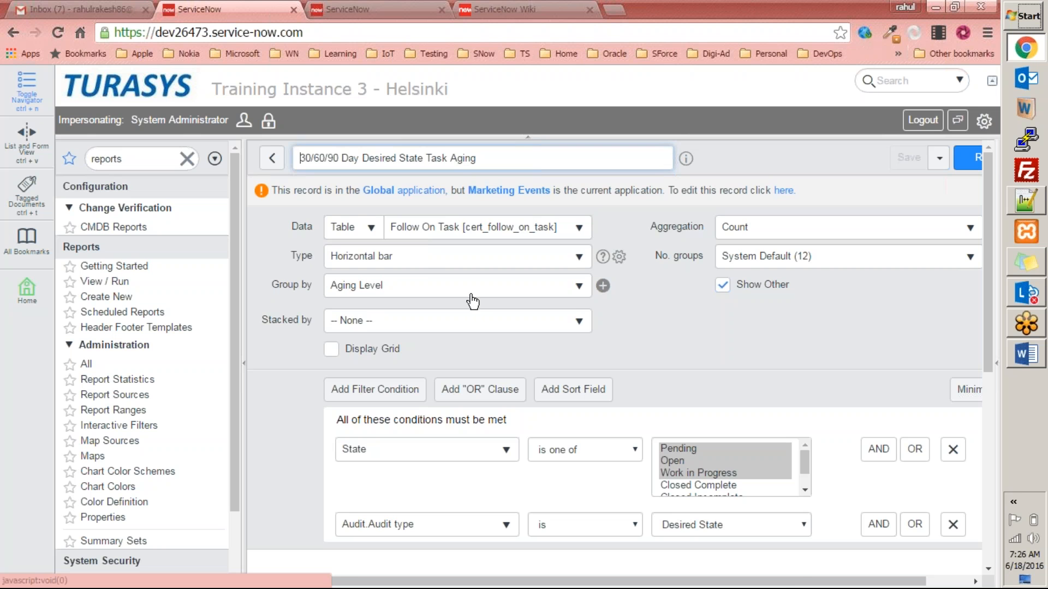
click(1025, 202)
Replace the document text with 'SELECT * from table1 group by column1' on three lines.
click(586, 232)
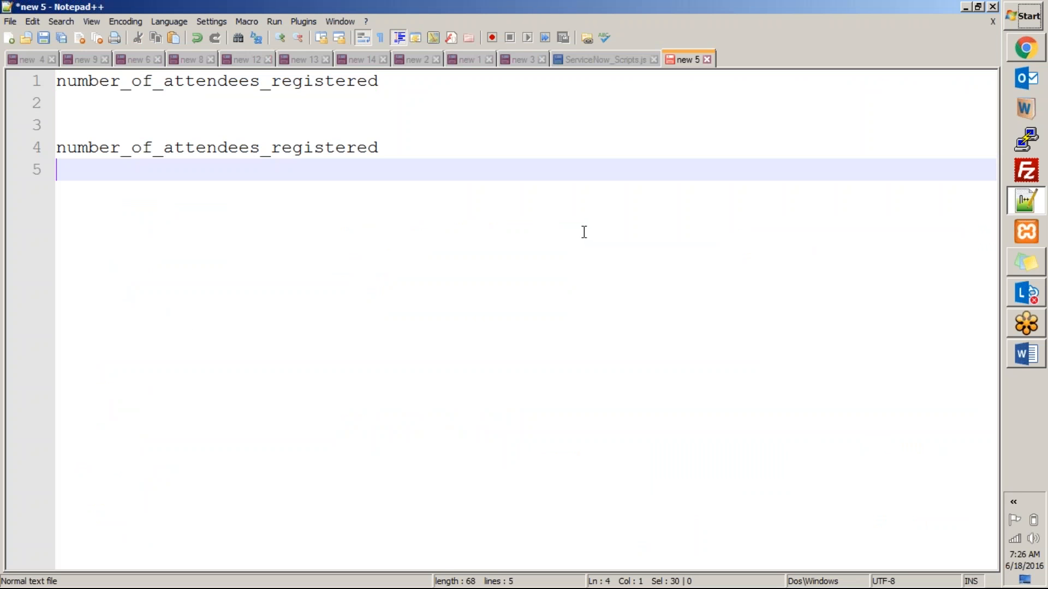
key(ctrl+a)
key(Delete)
text(SELECT *)
key(Return)
text(from )
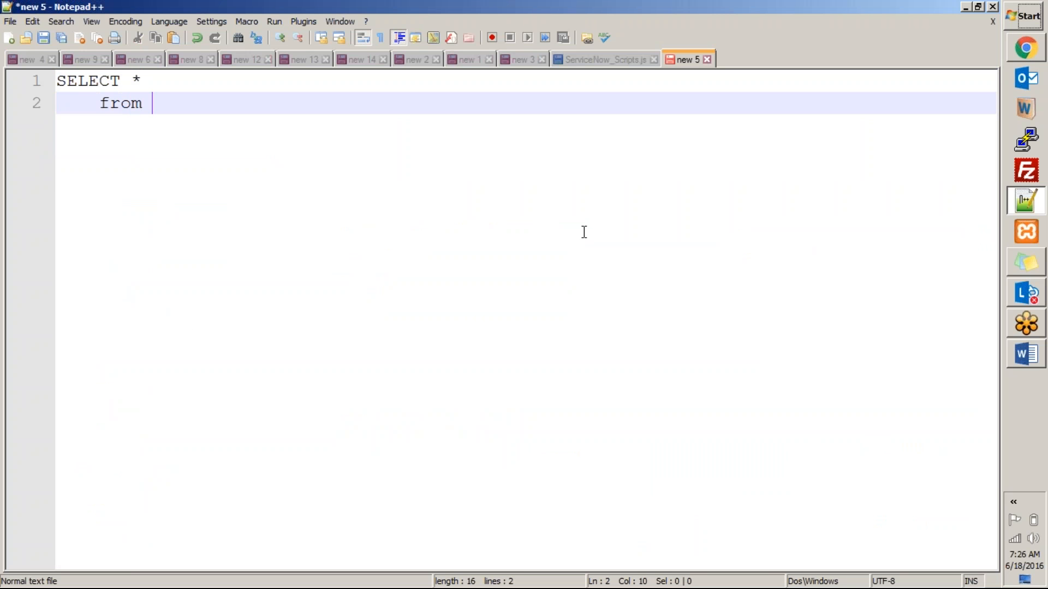
text(table1)
key(Return)
key(Tab)
text(group by)
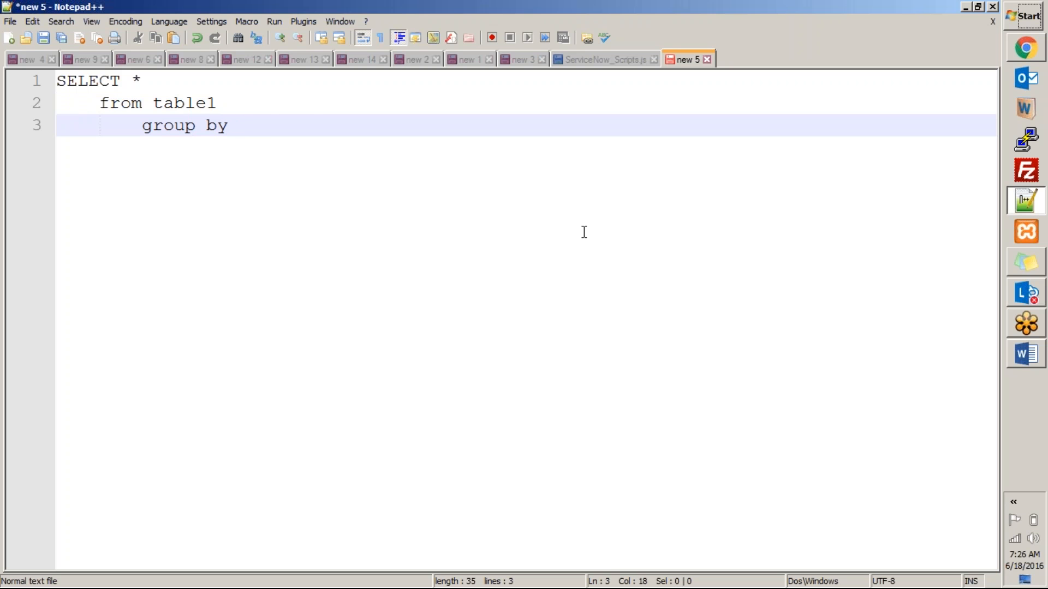
text(column1)
Delete the whole sample query and switch back to the ServiceNow report.
key(Up)
key(Down)
key(Home)
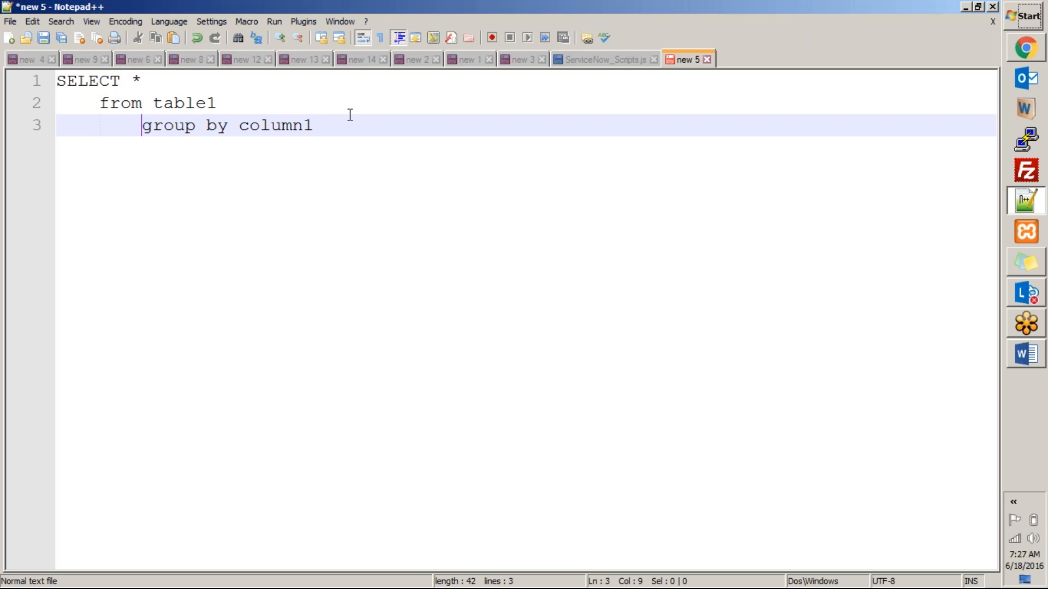
drag(314, 125, 47, 80)
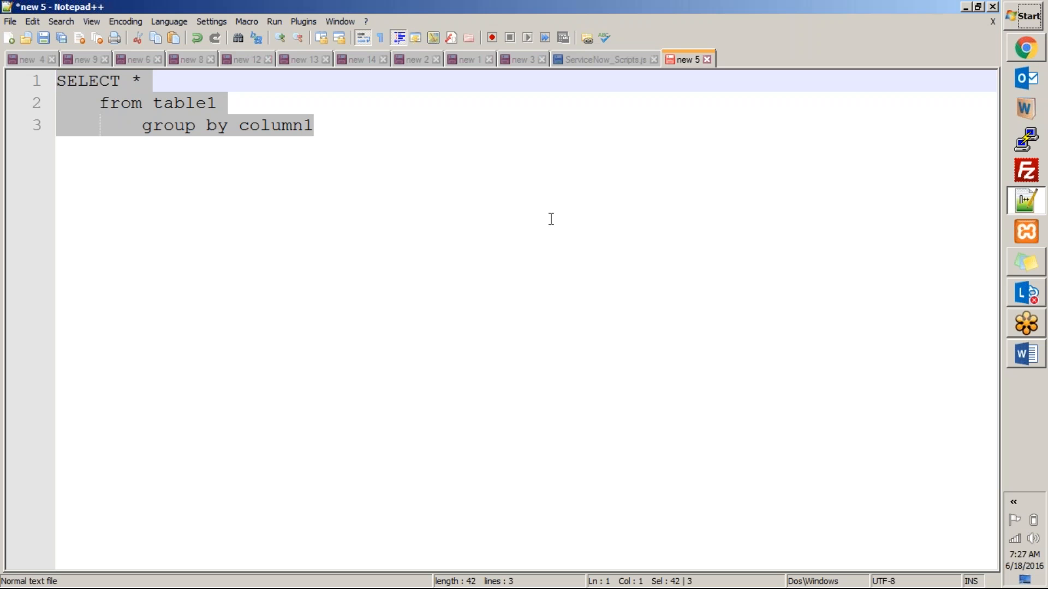
key(Delete)
key(alt+Tab)
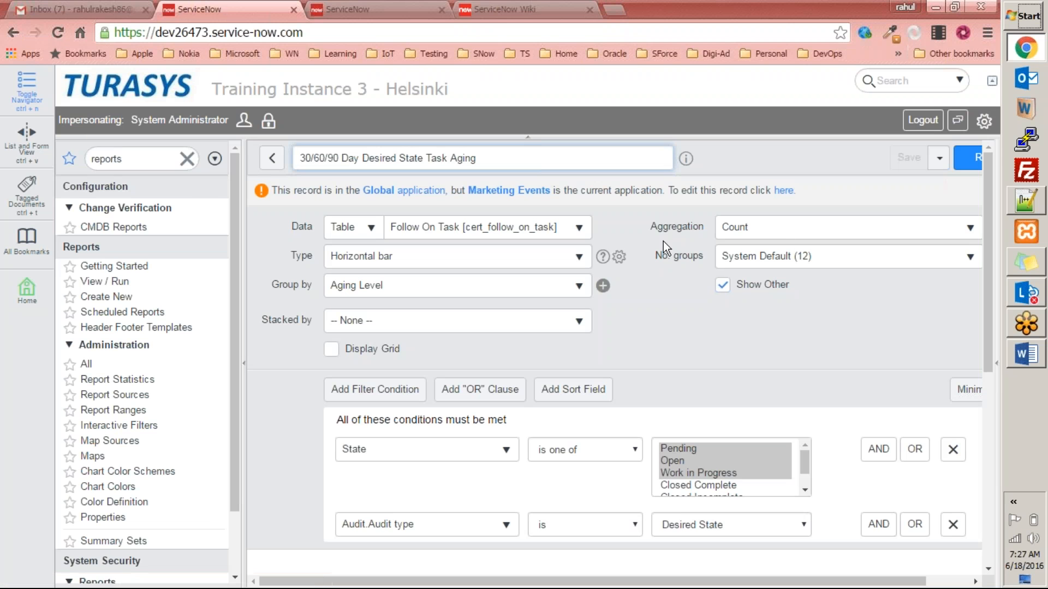
Look at the Aggregation options and leave it on Count.
drag(620, 580, 665, 580)
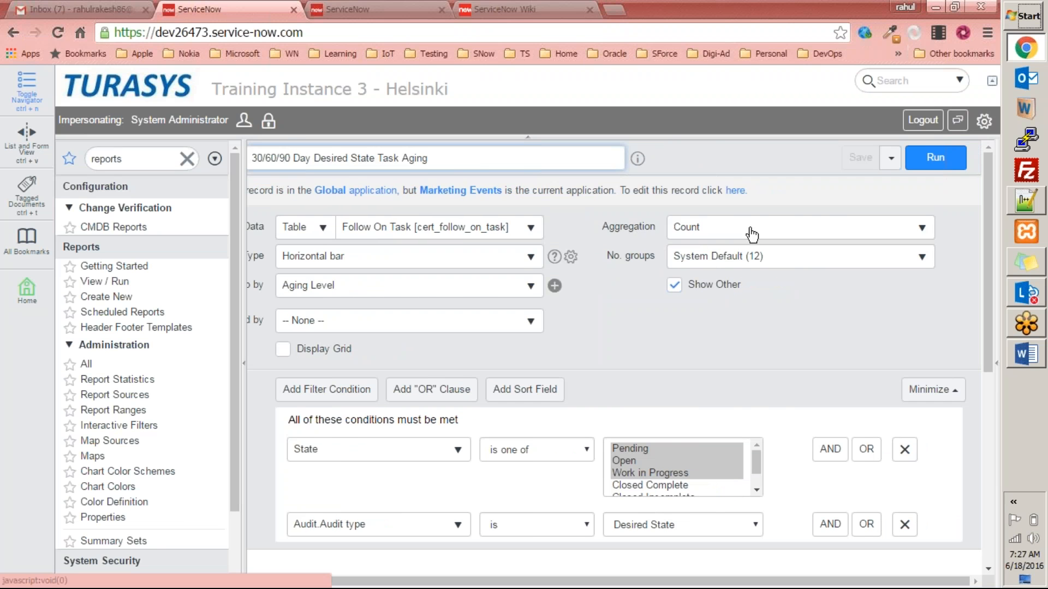
click(804, 232)
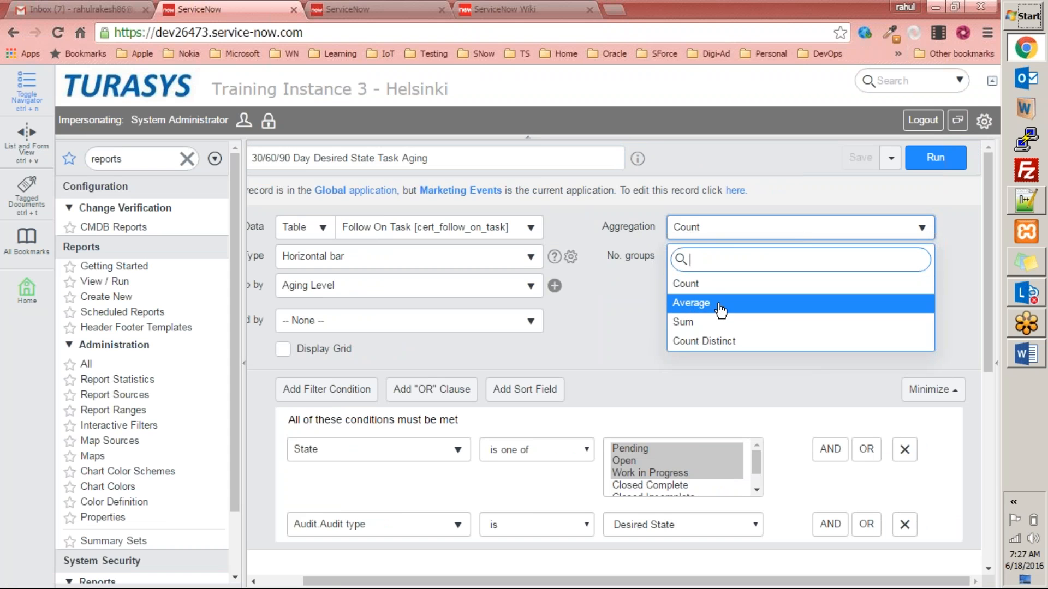
click(645, 302)
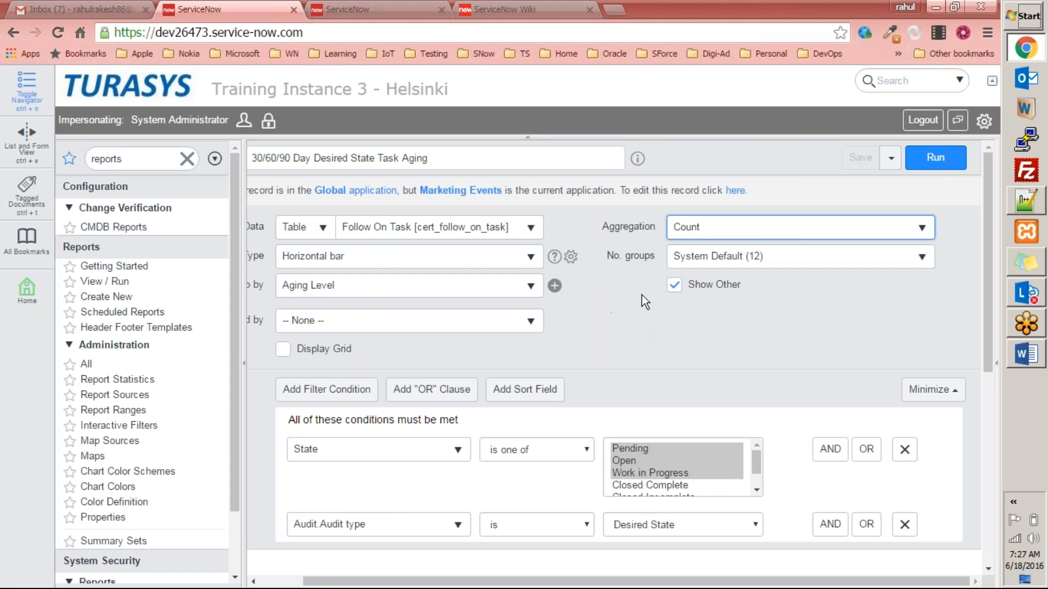
drag(813, 582, 782, 582)
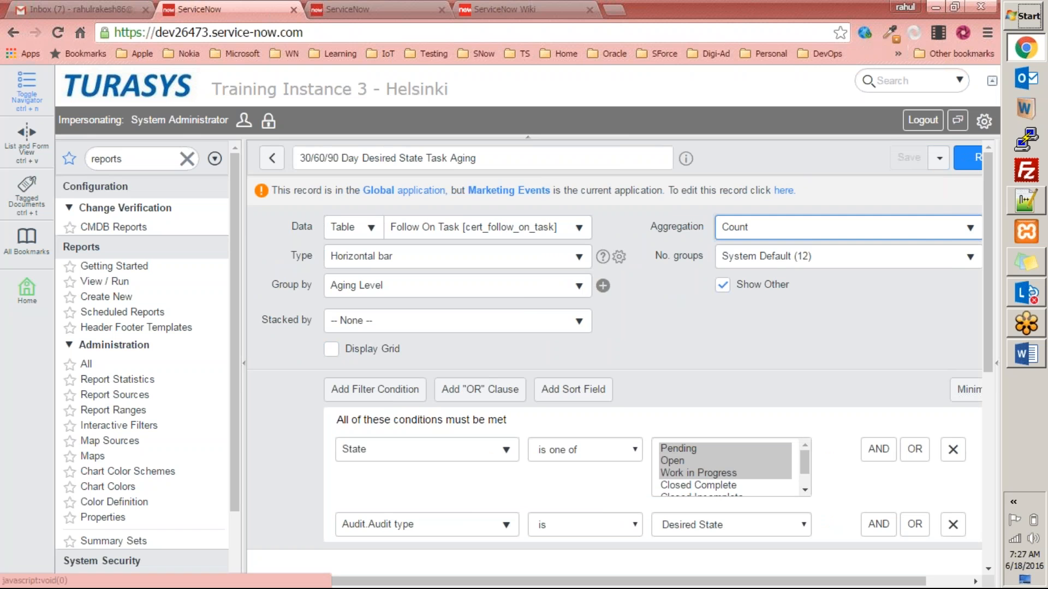
click(667, 310)
Scroll down to the empty chart, then return to the Reports list.
scroll(625, 402, down, 4)
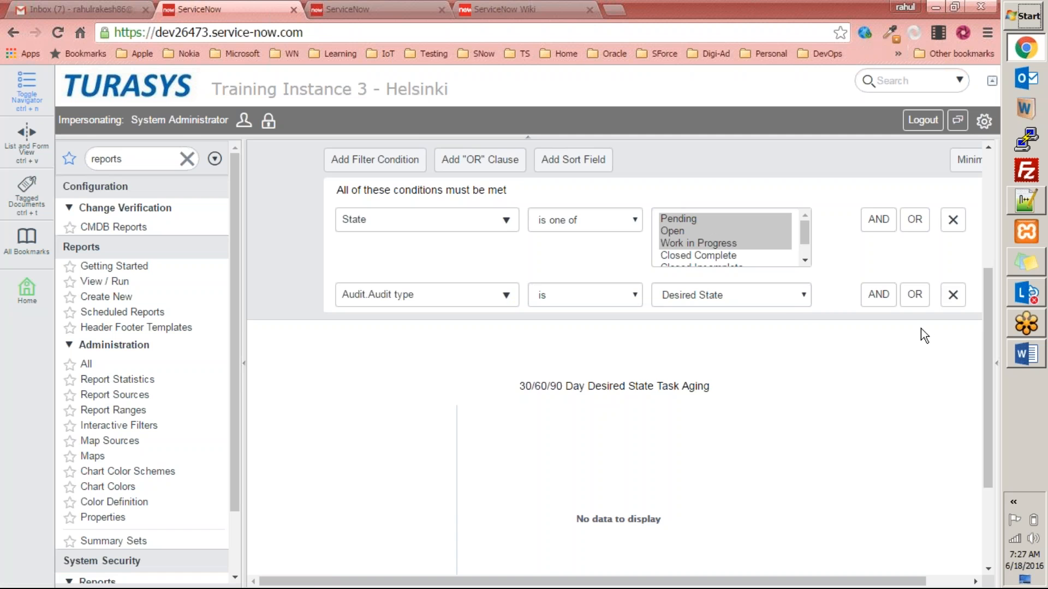
drag(985, 323, 999, 195)
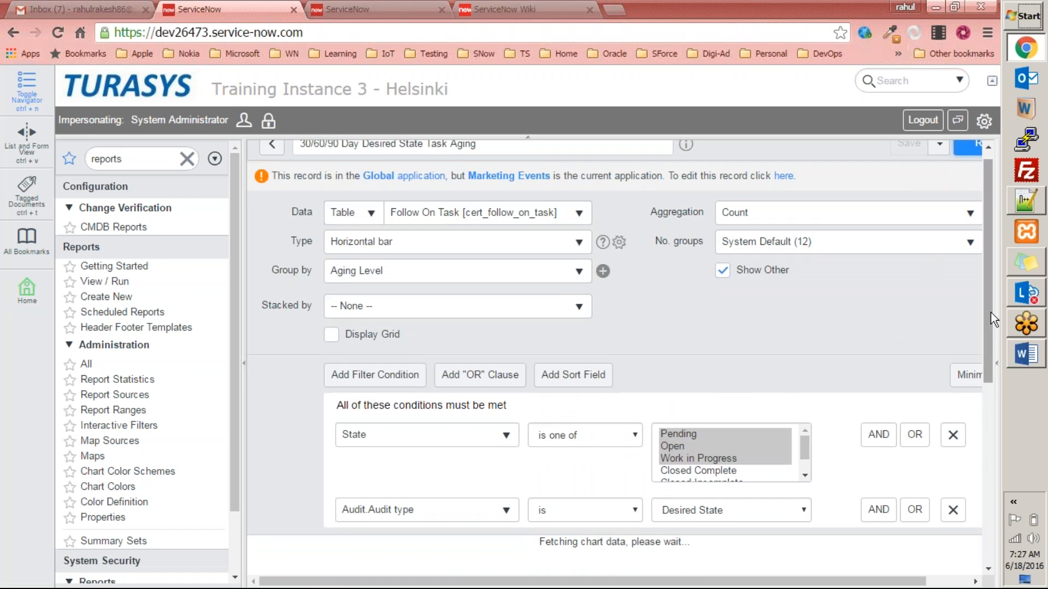
drag(990, 317, 970, 506)
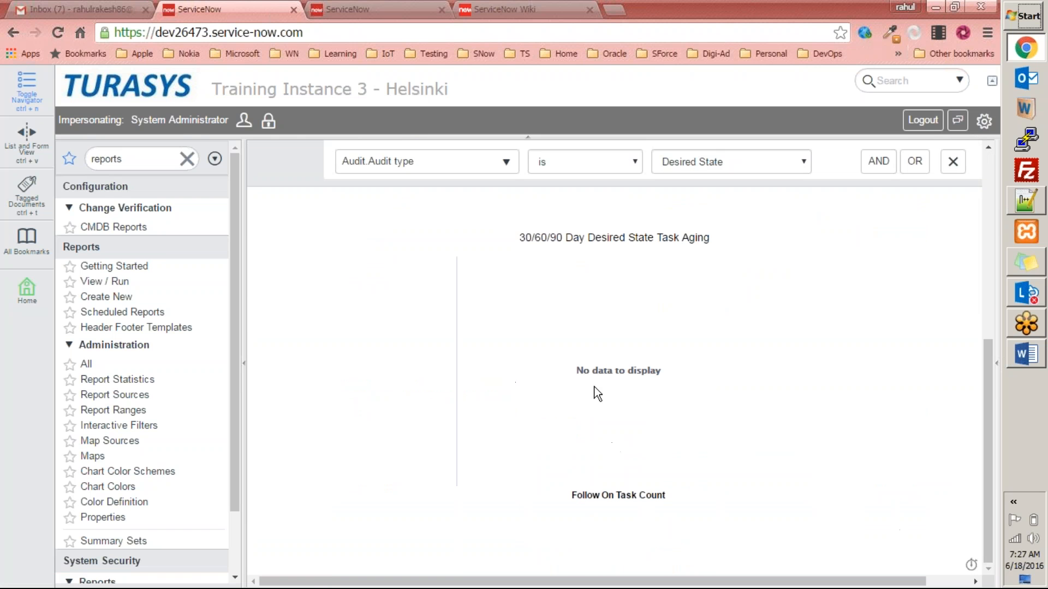
scroll(604, 470, up, 7)
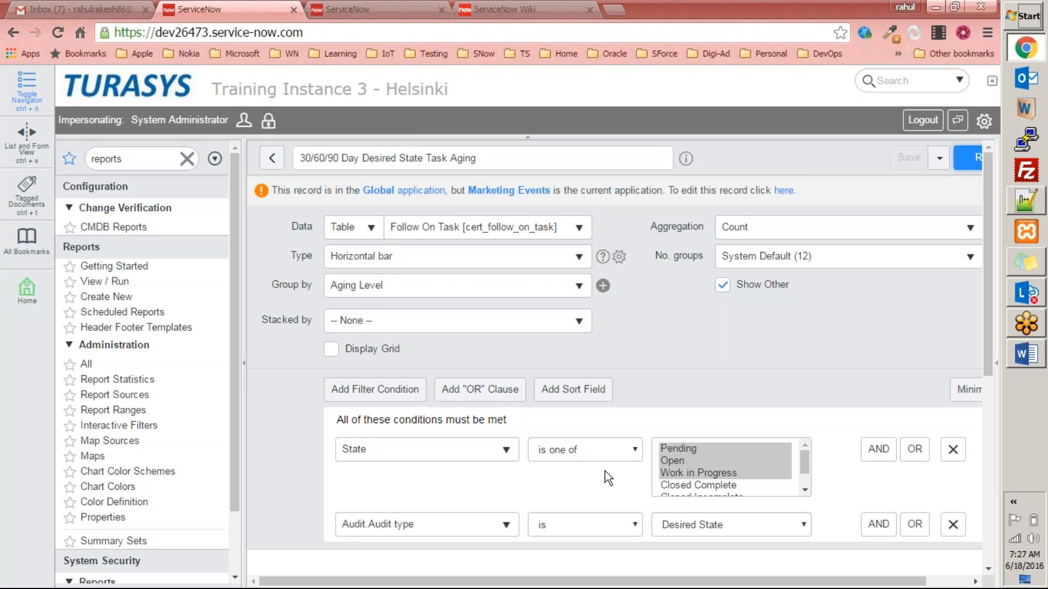
scroll(561, 409, down, 7)
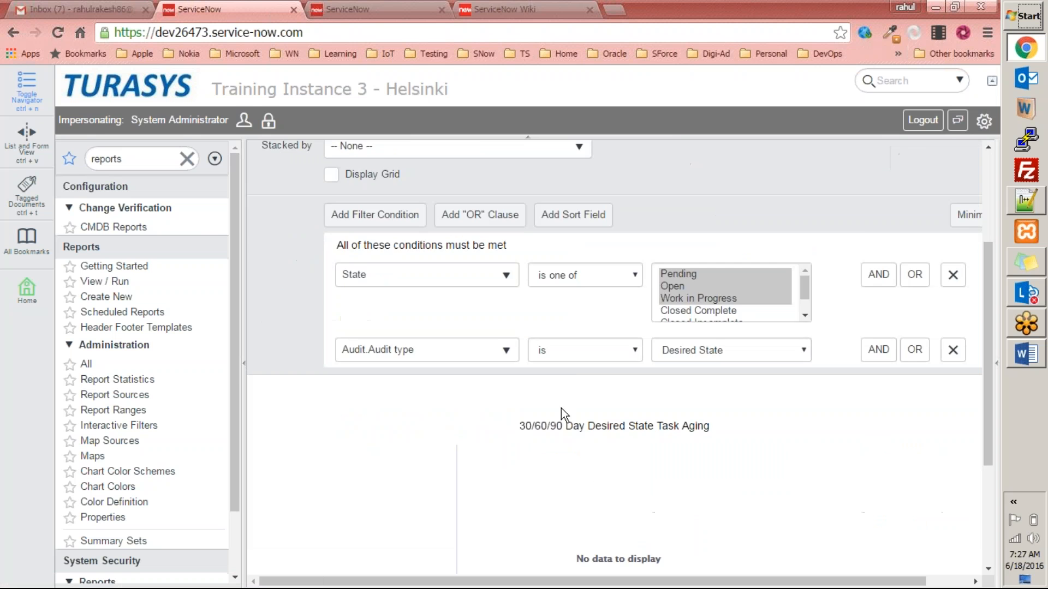
scroll(445, 376, up, 7)
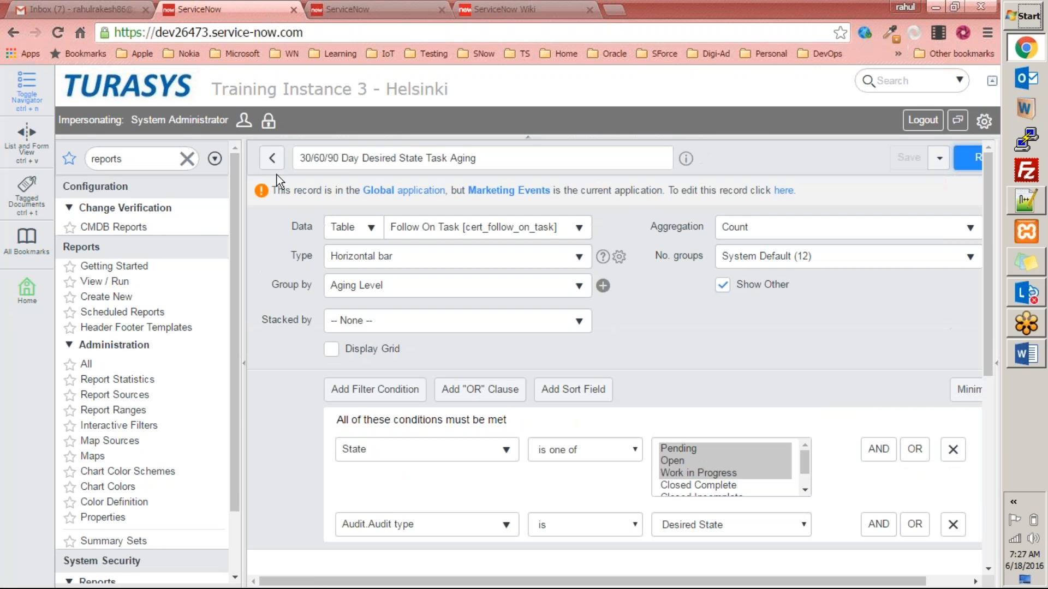
click(272, 159)
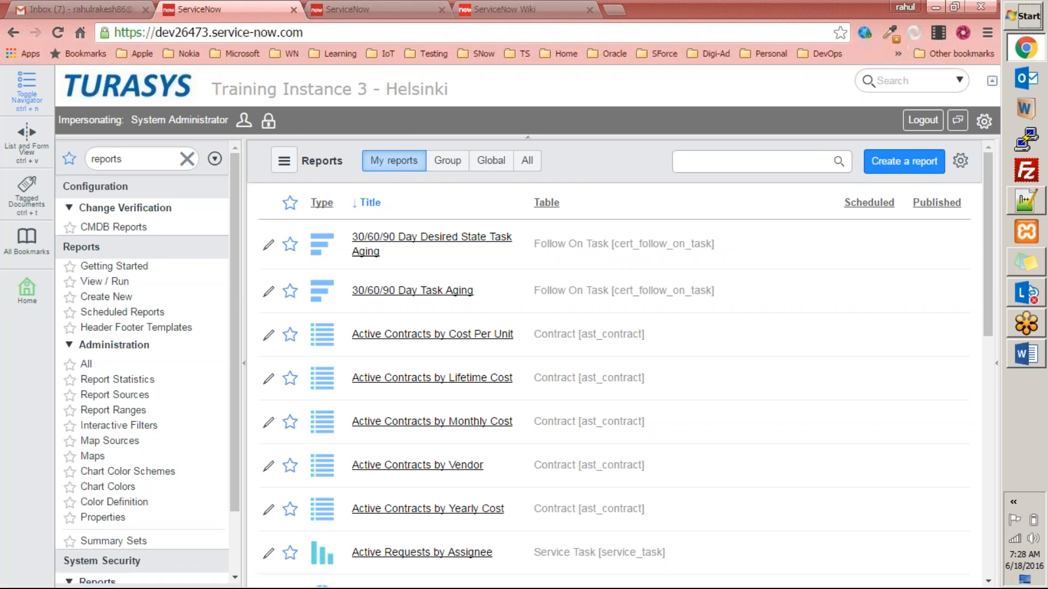
Create a new report named 'Marketing Budget' using the Marketing Events table.
click(92, 302)
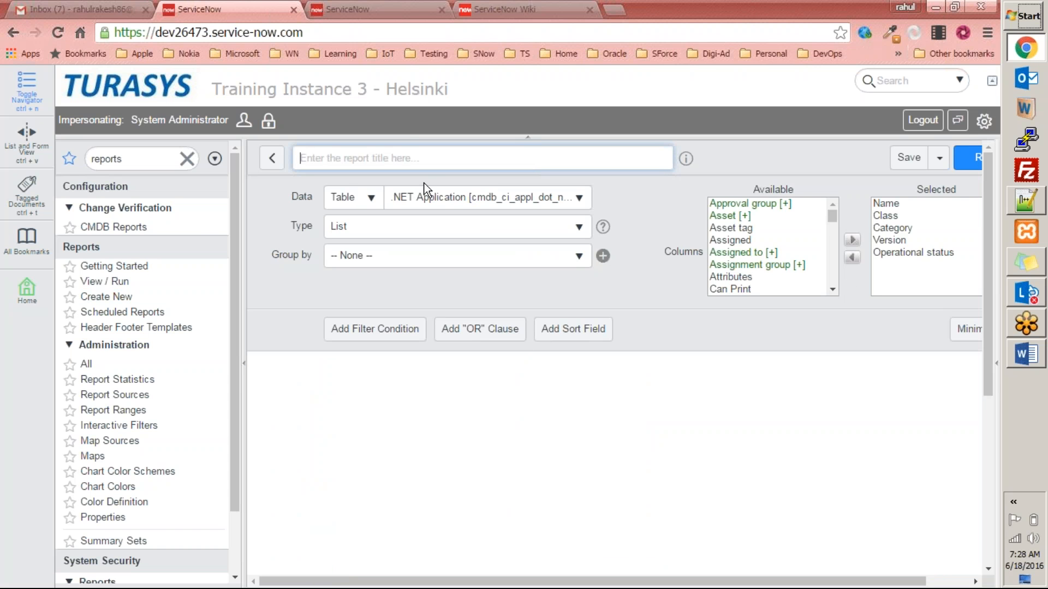
text(Mark)
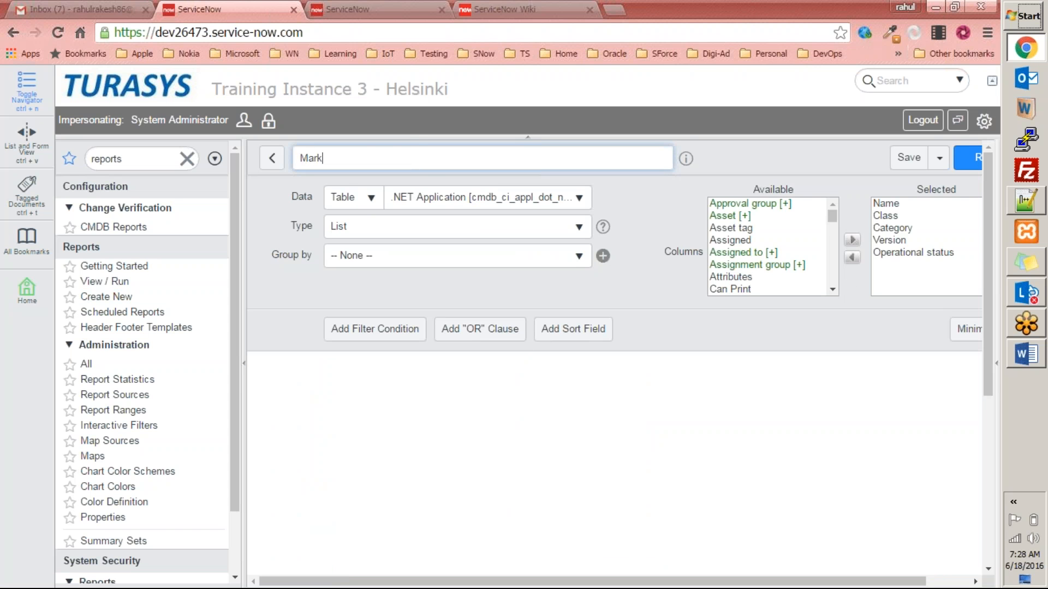
text(eting Budget)
click(436, 198)
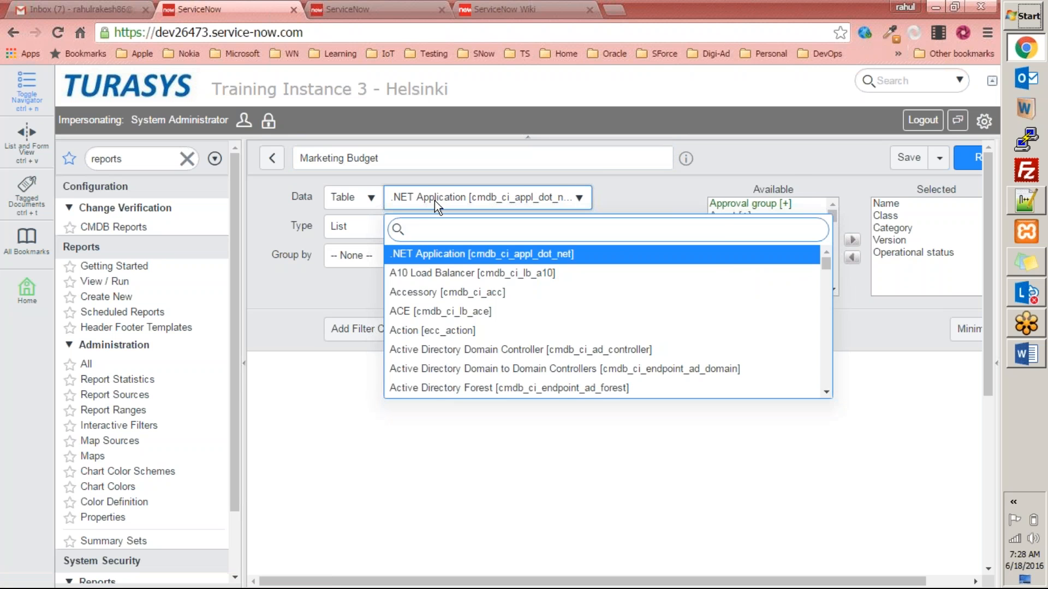
text(marke)
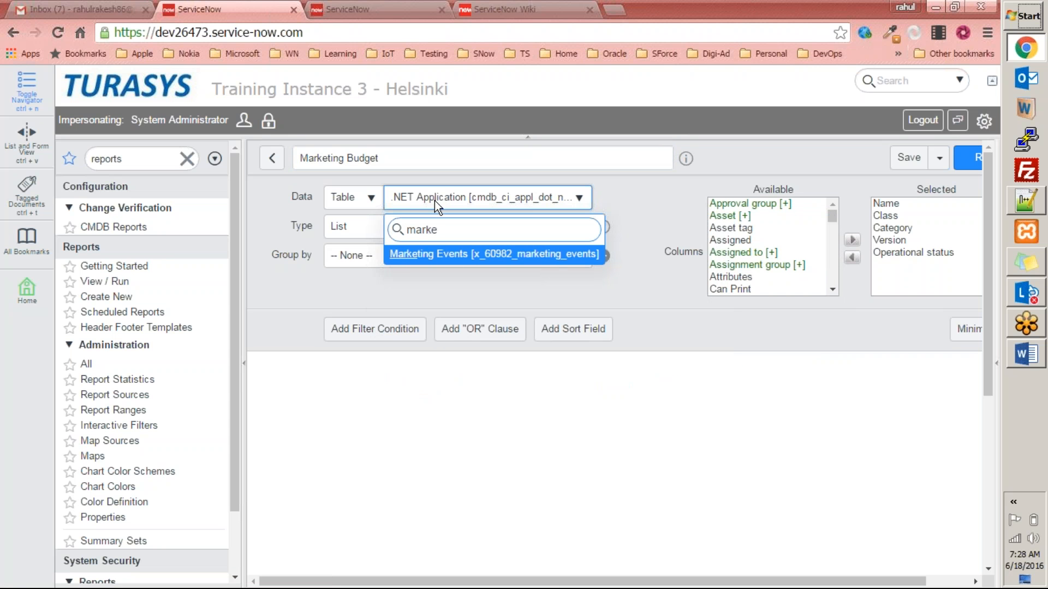
click(449, 255)
Set the report type to Horizontal bar and group by Name.
click(434, 232)
text(ha)
key(BackSpace)
key(BackSpace)
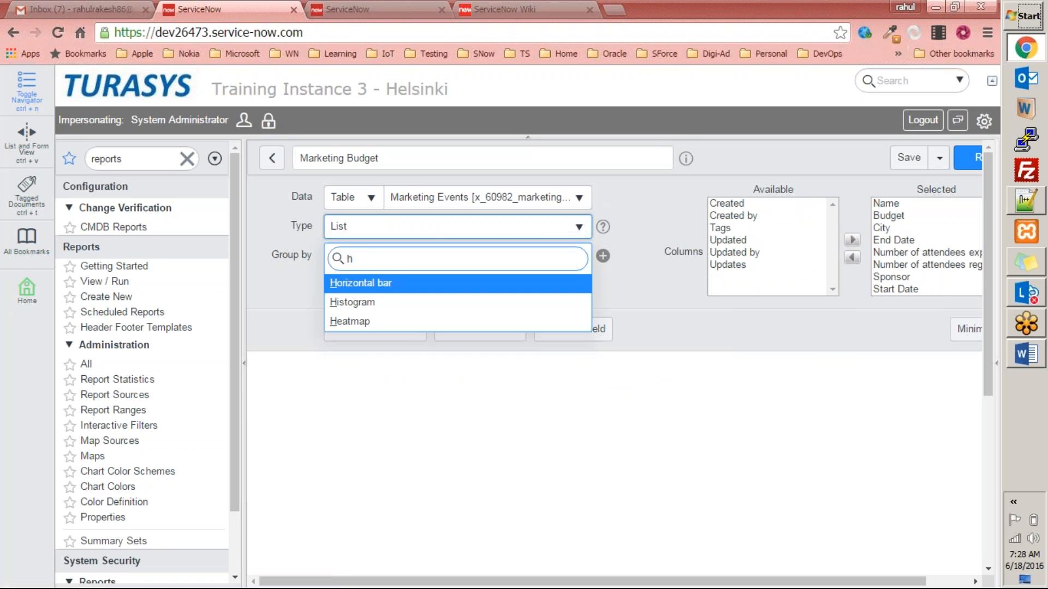
click(404, 287)
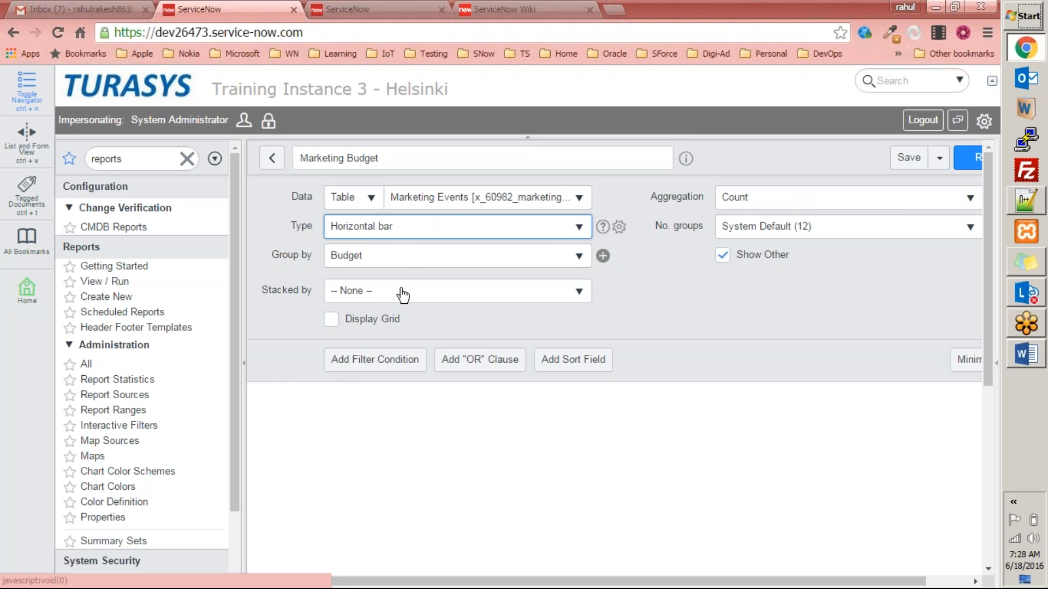
click(373, 258)
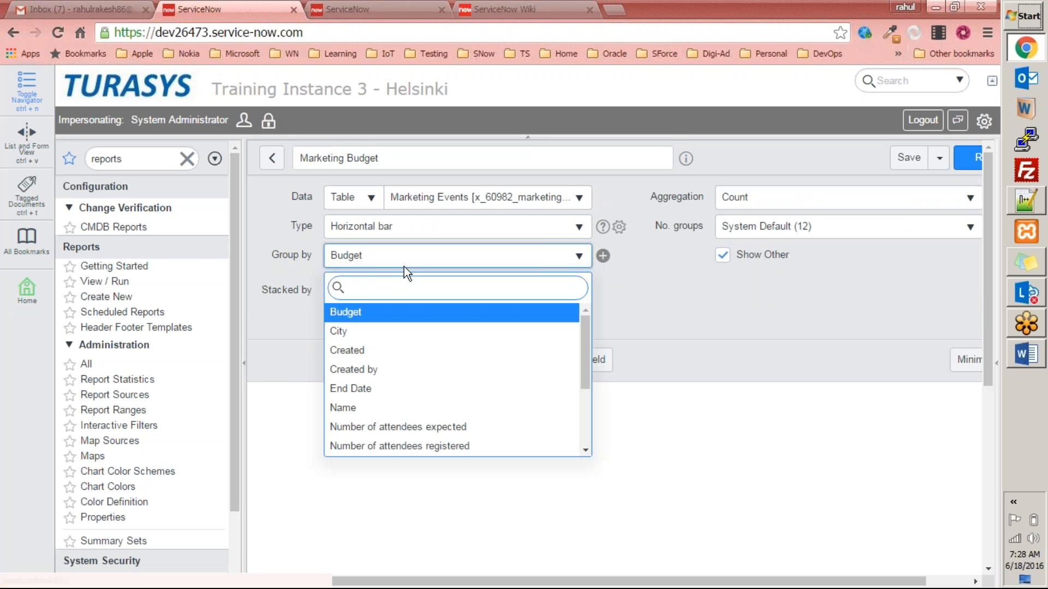
drag(587, 325, 585, 301)
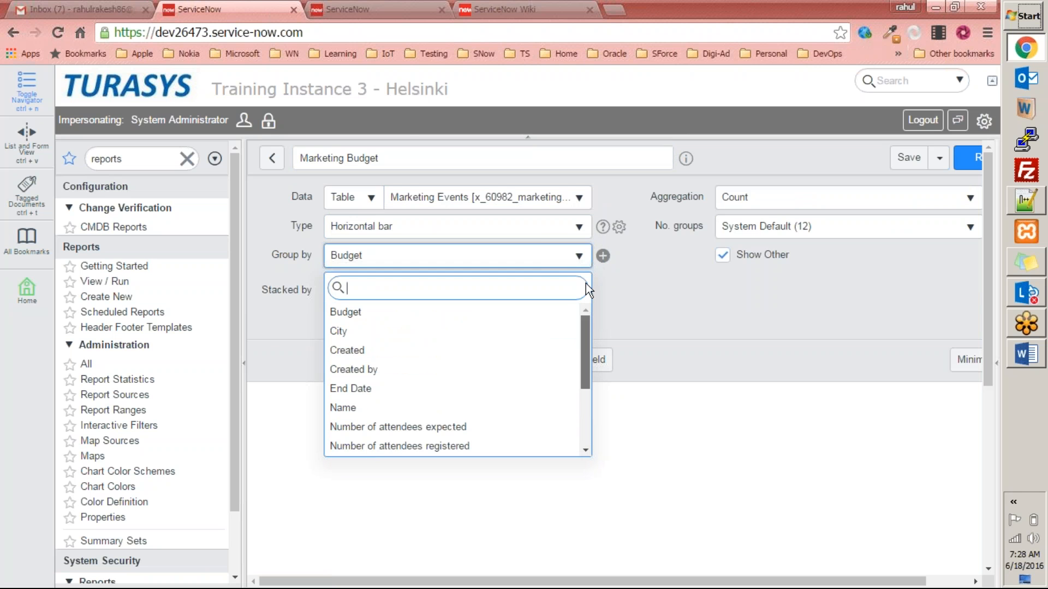
scroll(589, 359, down, 4)
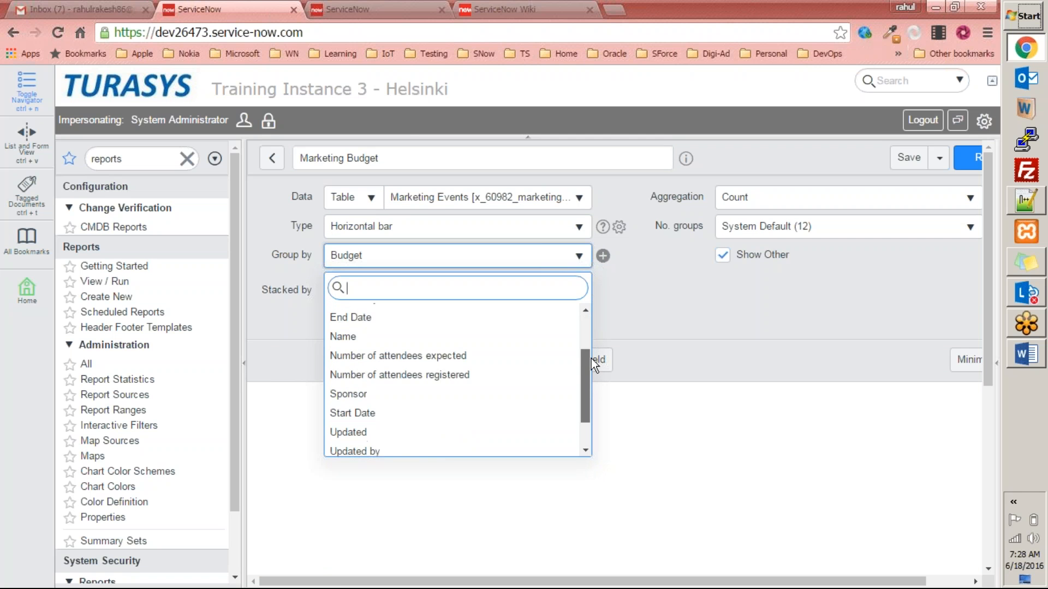
scroll(589, 352, up, 4)
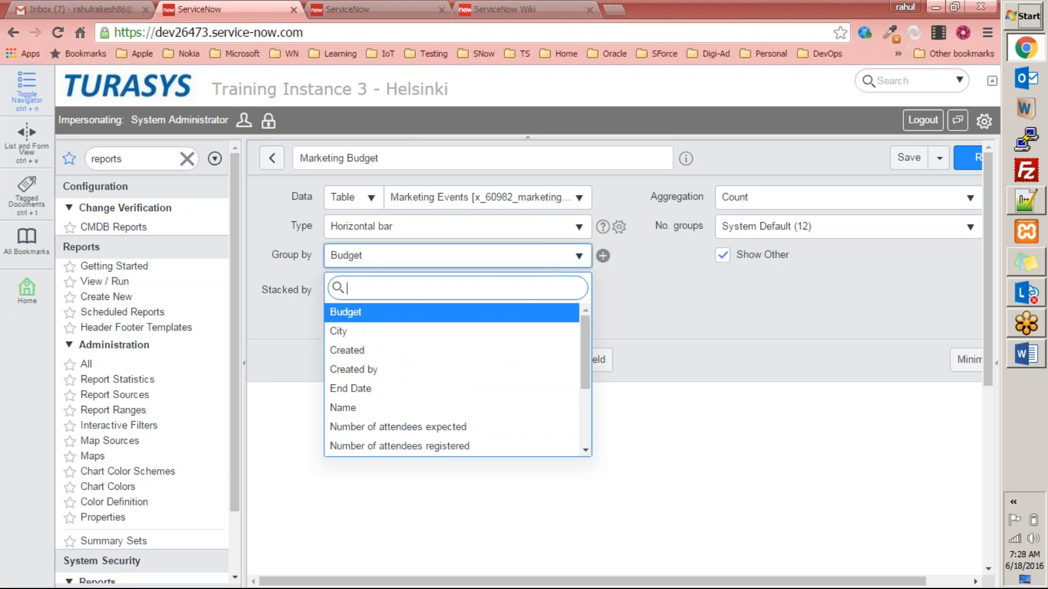
click(413, 410)
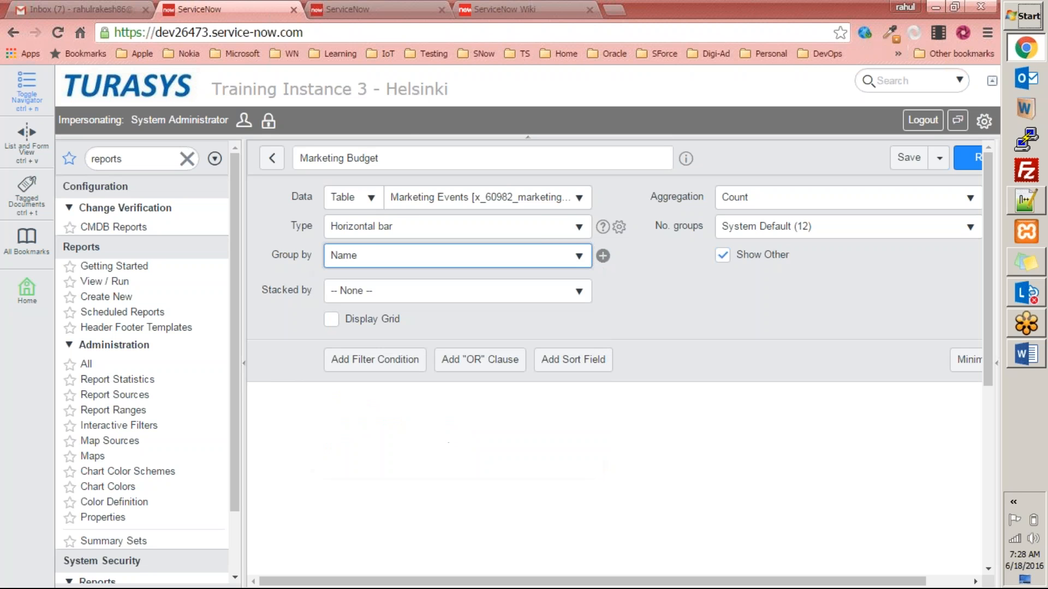
click(840, 308)
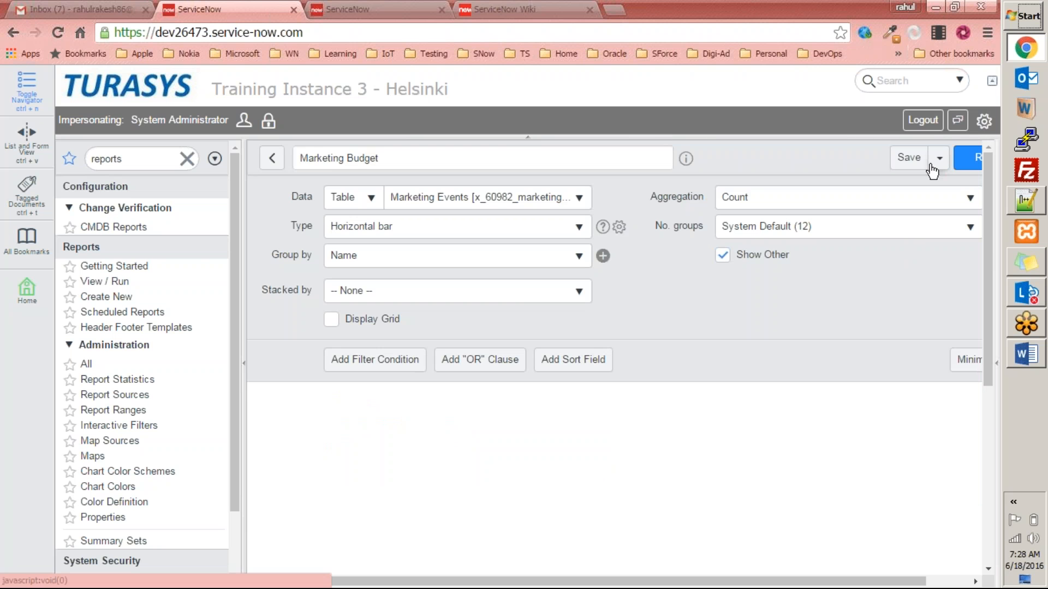
Run the Marketing Budget report to draw the horizontal bar chart of events per name.
click(969, 164)
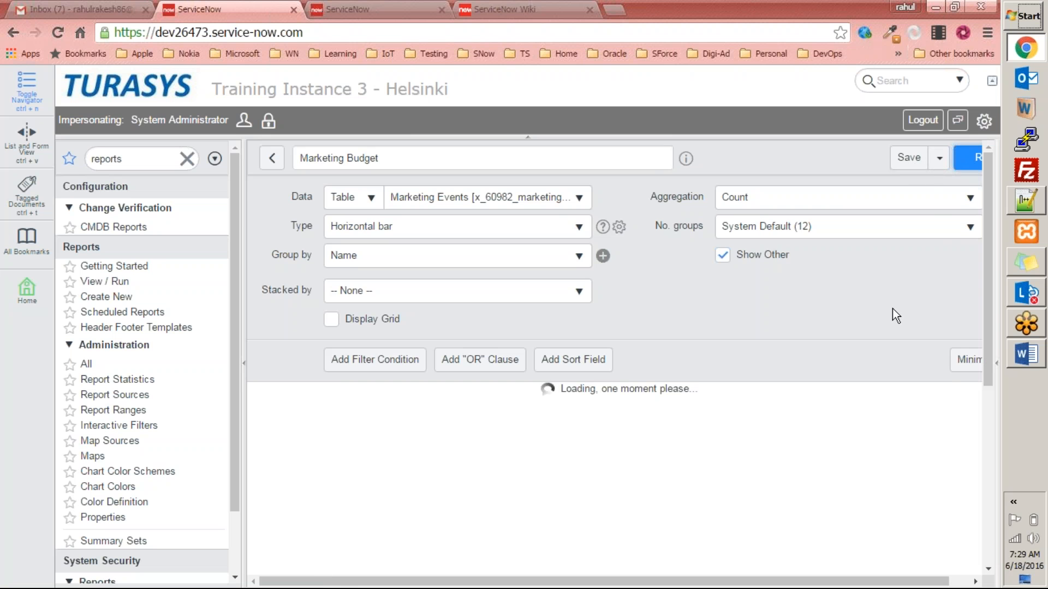
scroll(891, 309, down, 3)
scroll(891, 309, up, 3)
drag(626, 582, 805, 587)
drag(600, 582, 835, 586)
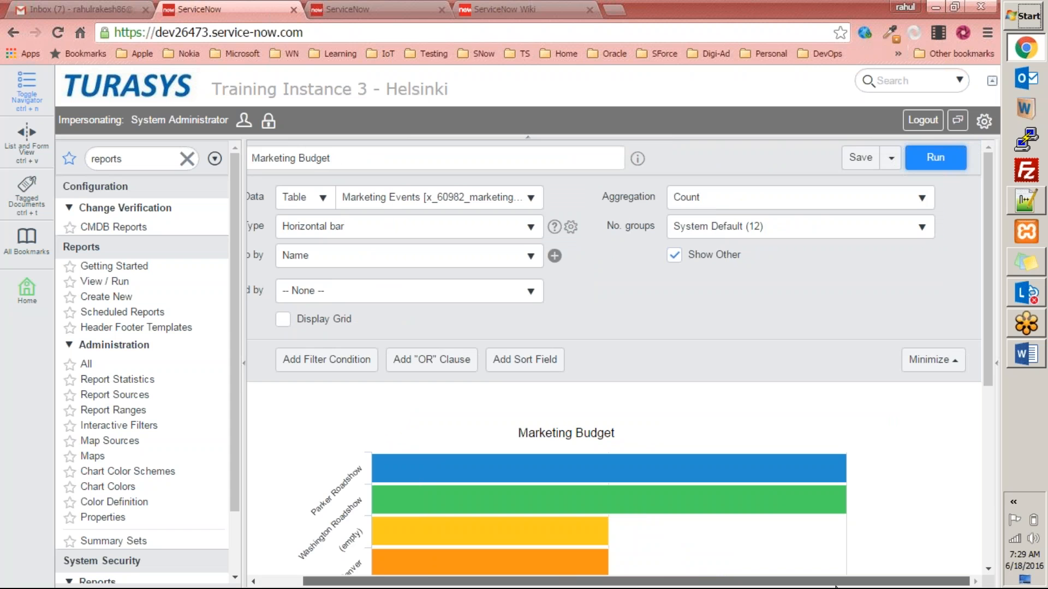
drag(989, 300, 974, 452)
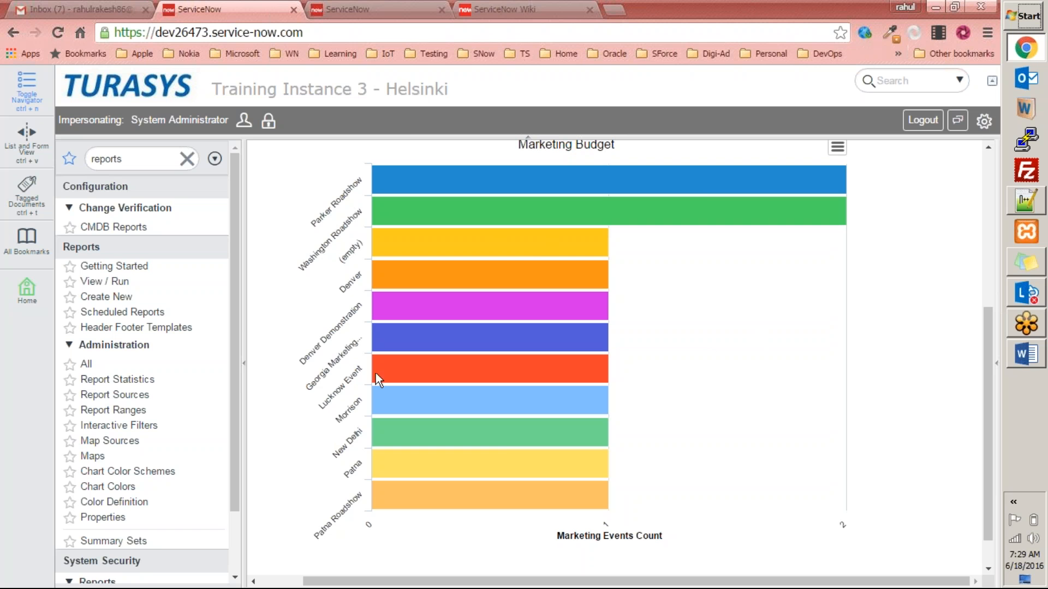
Check the bar values: Parker Roadshow and Washington Roadshow at 2, all others at 1.
mouse_move(602, 467)
mouse_move(498, 433)
scroll(415, 429, up, 3)
scroll(414, 430, down, 4)
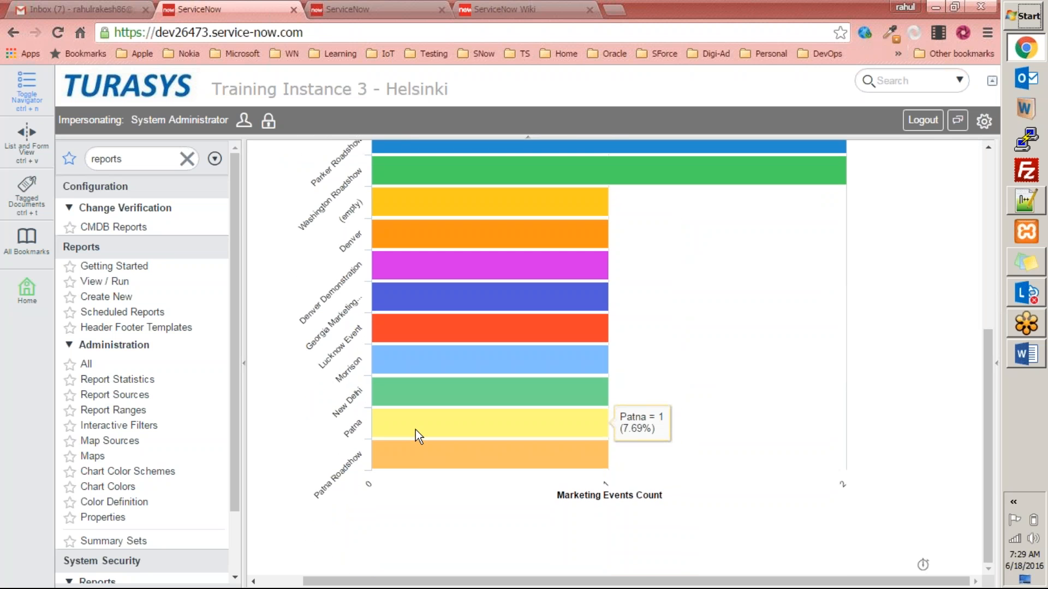
scroll(415, 430, up, 3)
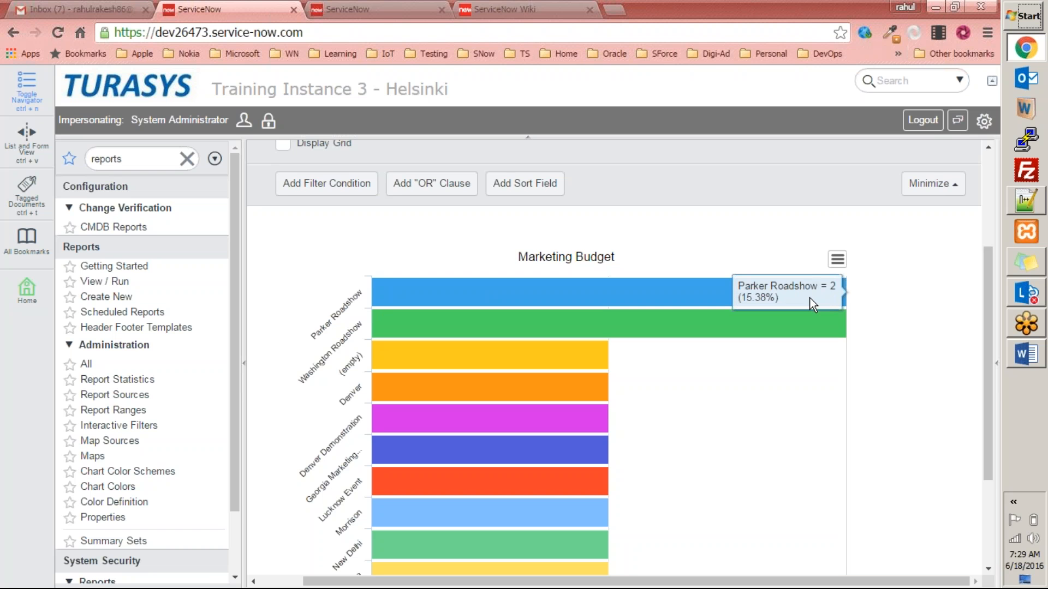
mouse_move(670, 323)
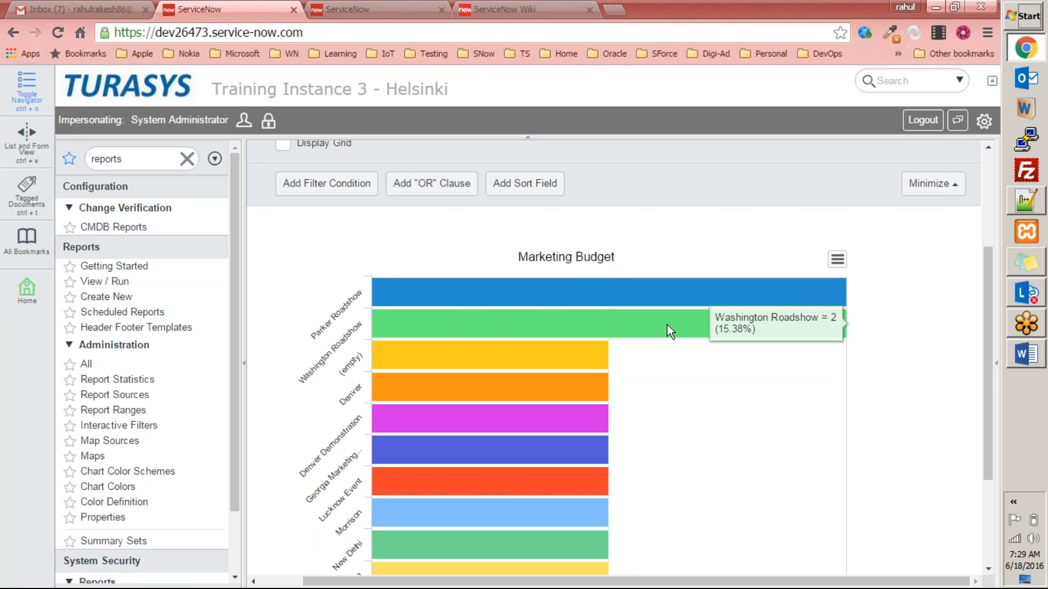
scroll(667, 325, down, 3)
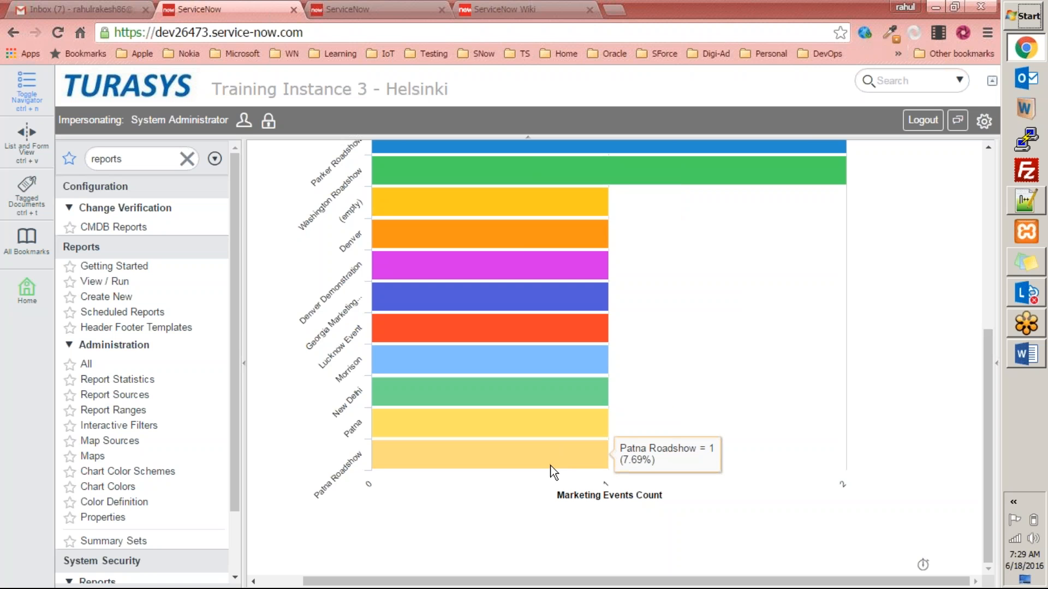
scroll(550, 465, up, 6)
scroll(550, 465, down, 6)
scroll(550, 464, up, 6)
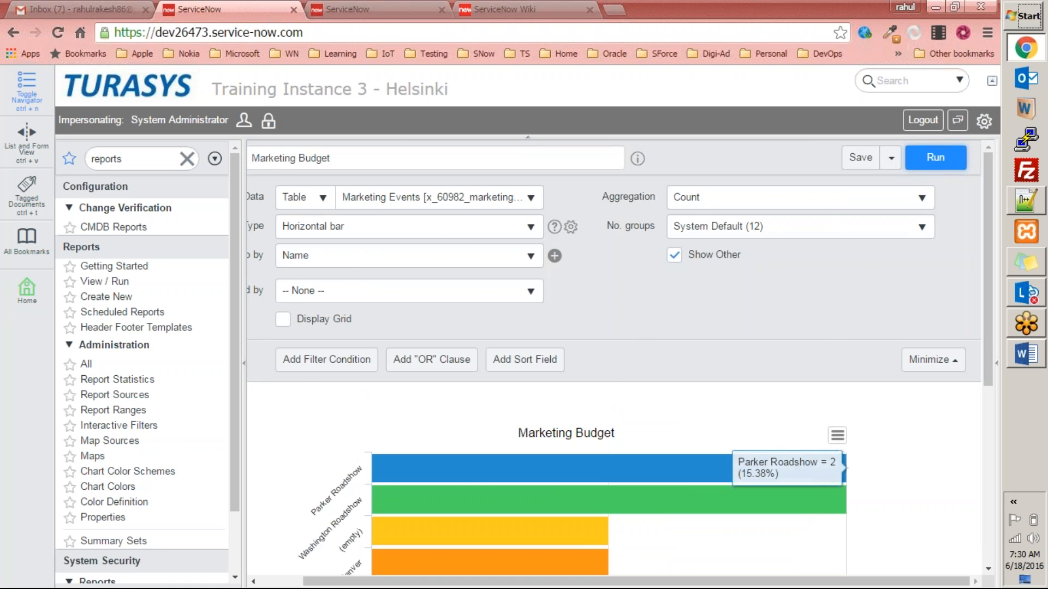
Change the report type to List by searching 'lis'.
click(461, 226)
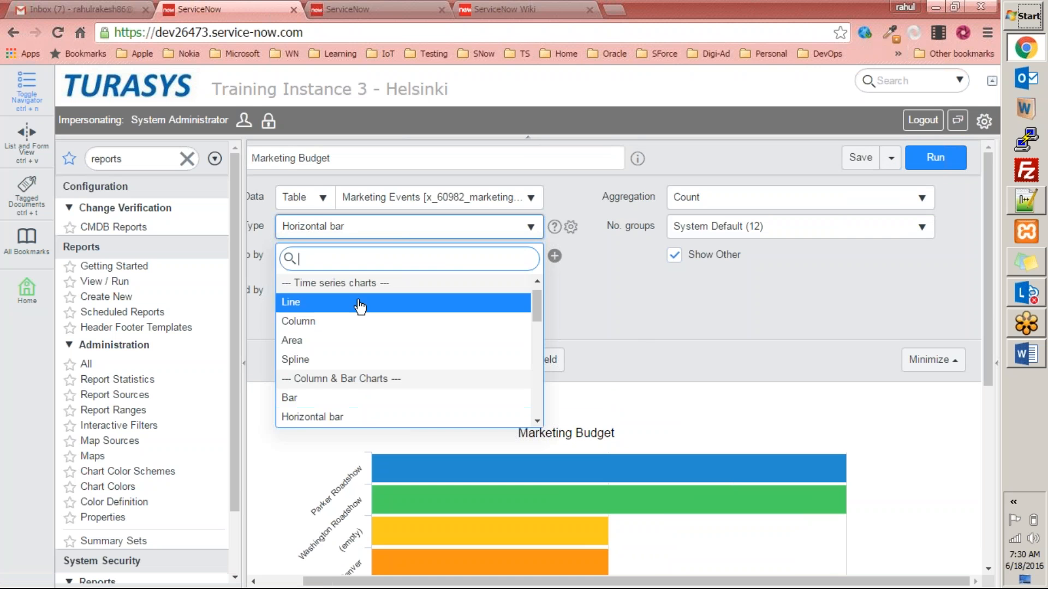
click(612, 298)
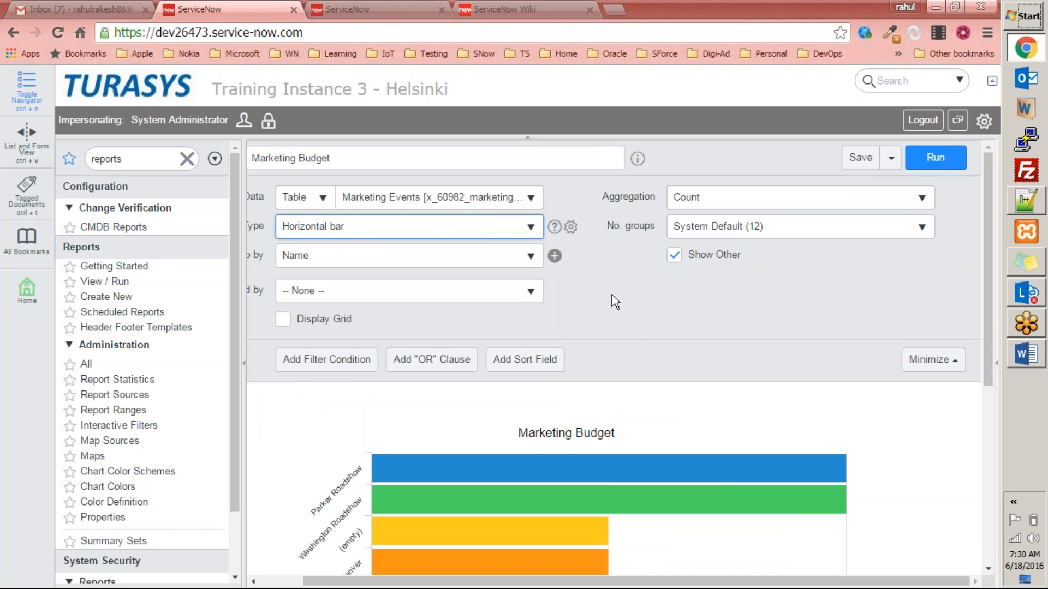
click(475, 227)
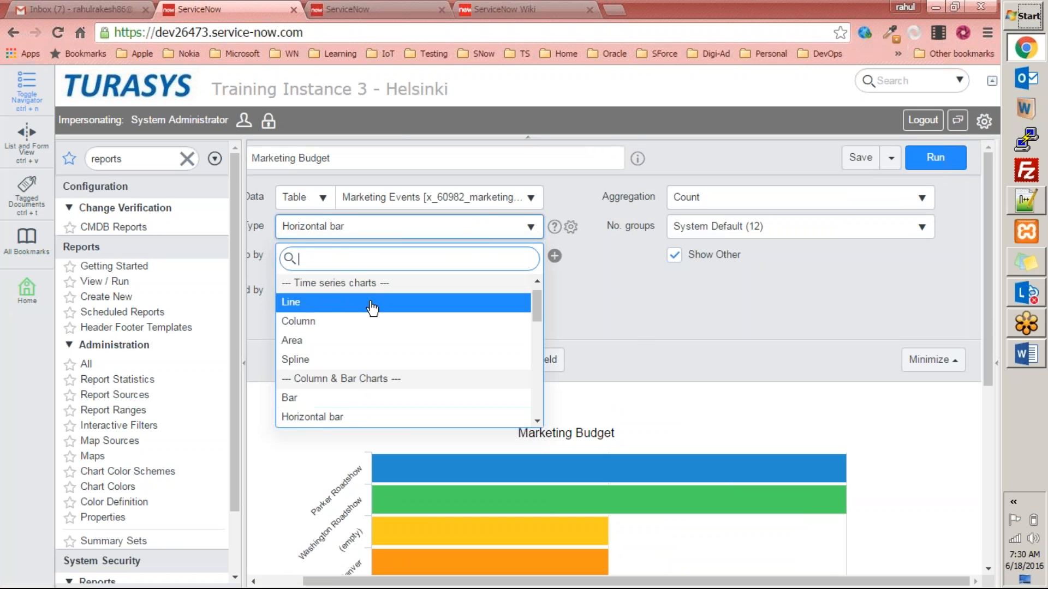
text(lis)
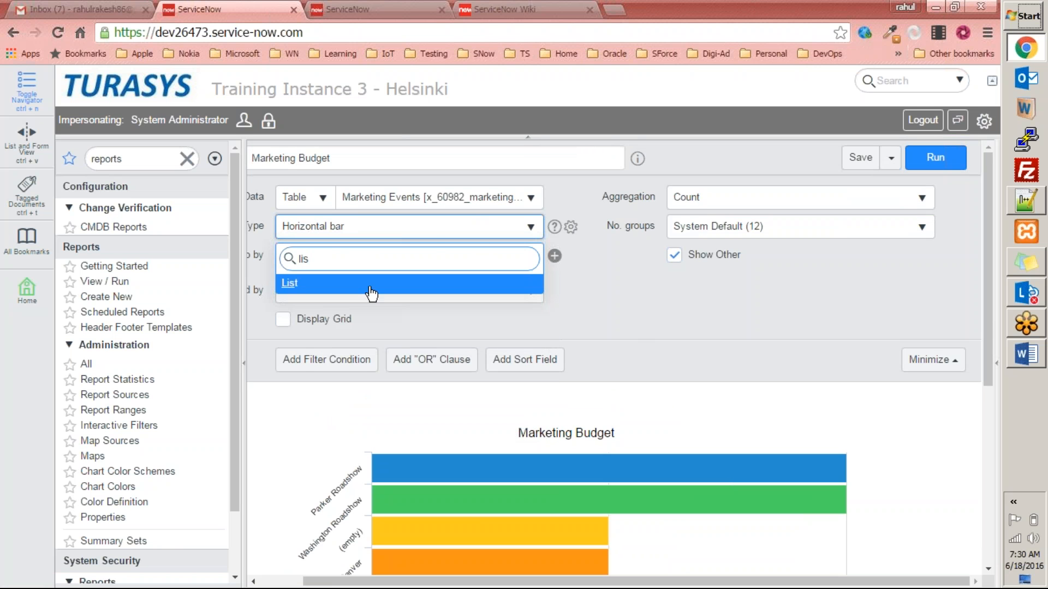
key(Return)
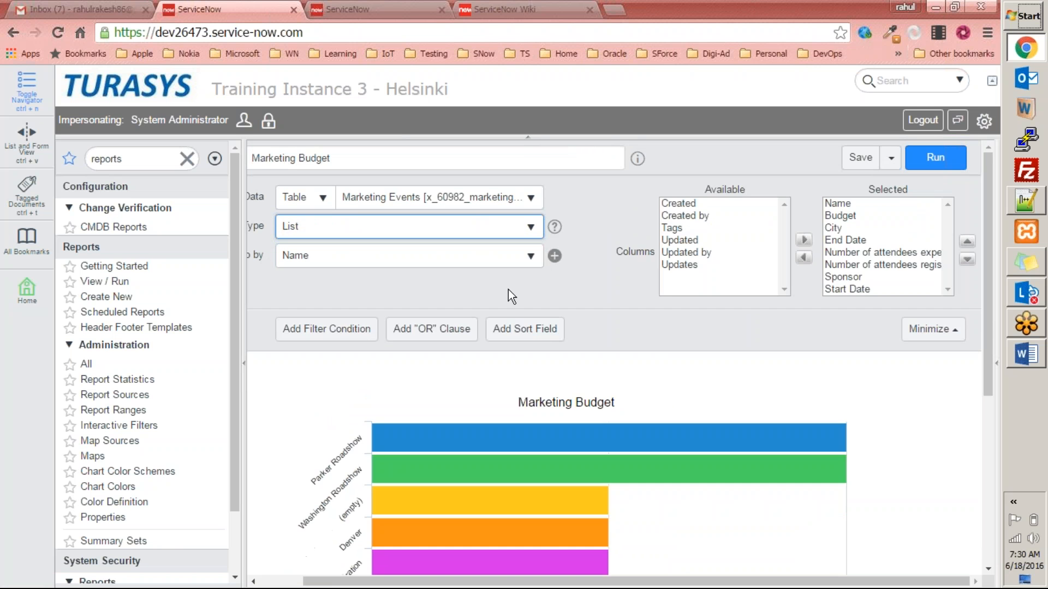
scroll(556, 371, down, 5)
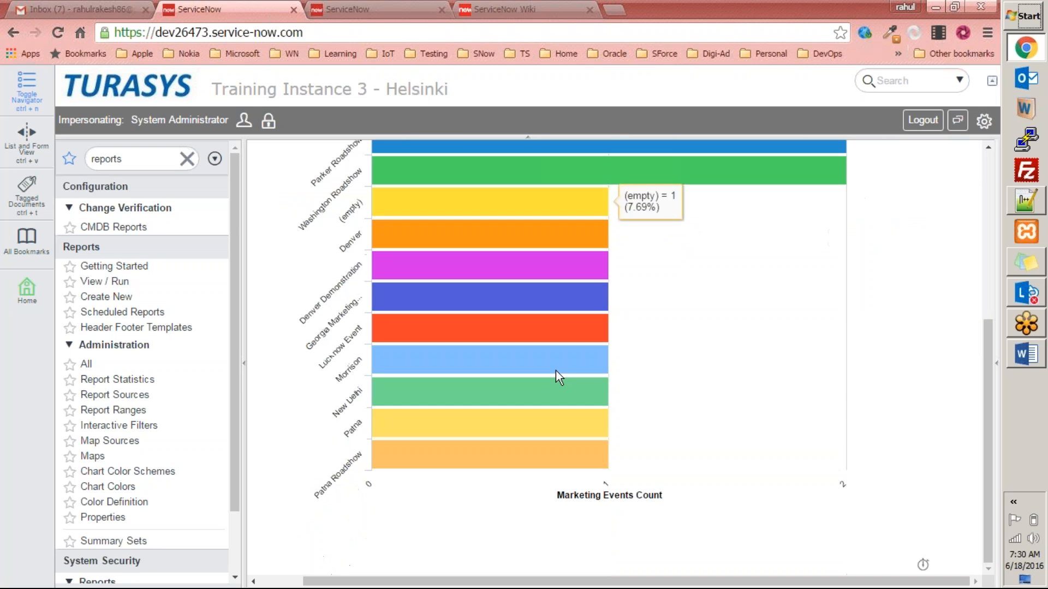
scroll(555, 371, up, 5)
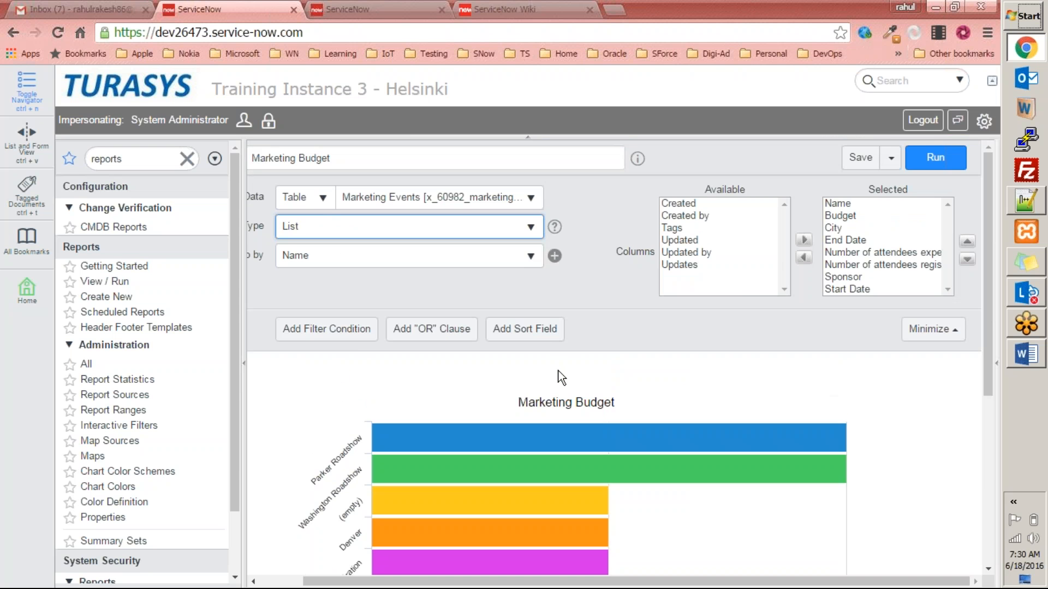
Remove End Date through Start Date columns, keeping Name, Budget and City, and run it.
click(842, 229)
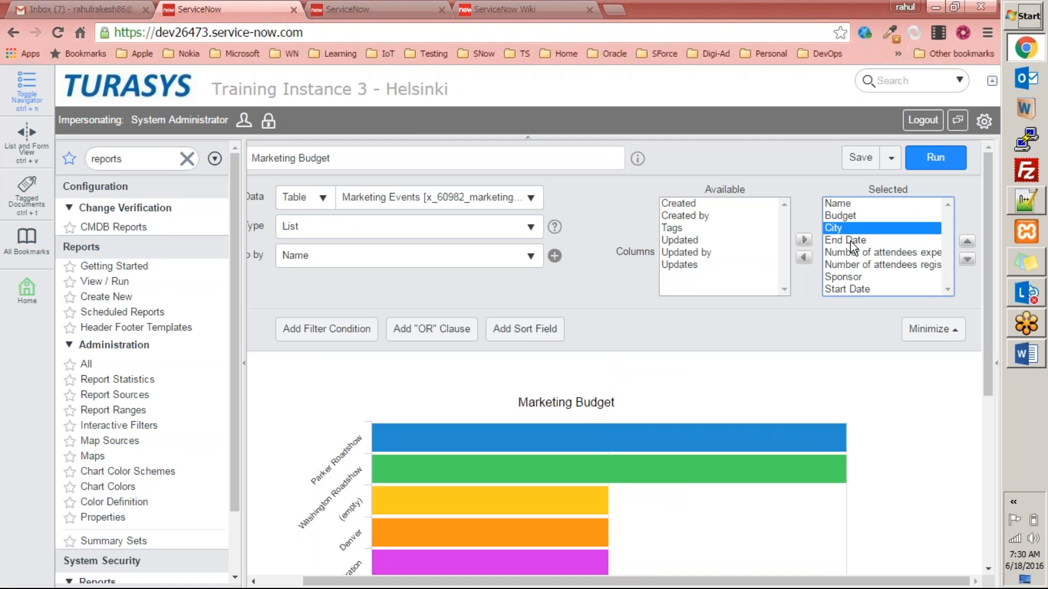
click(851, 241)
key(shift+Down)
key(shift+Down)
key(shift+Down)
key(shift+Down)
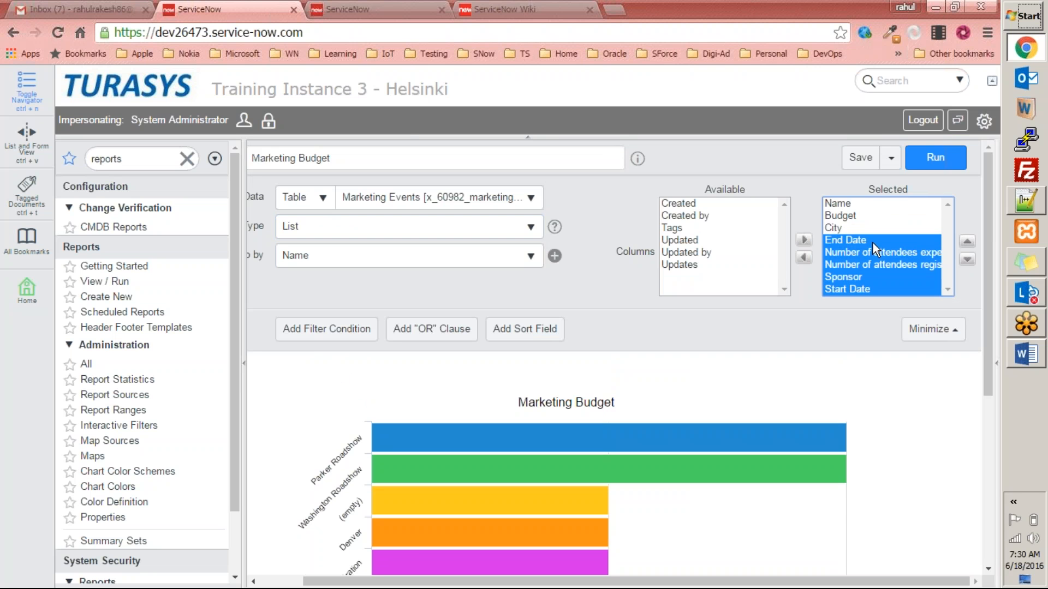
click(803, 257)
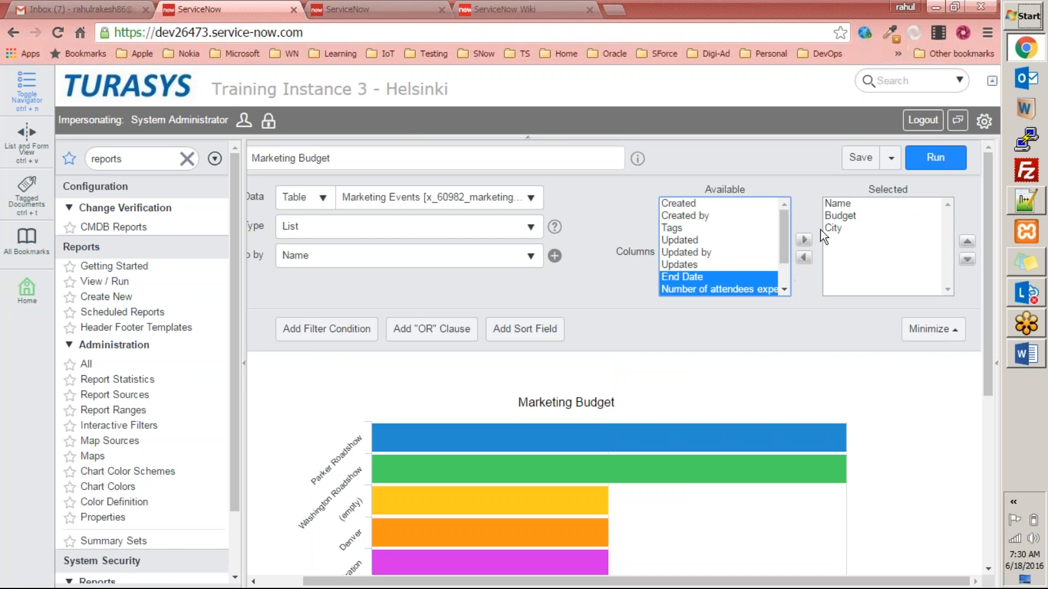
click(936, 159)
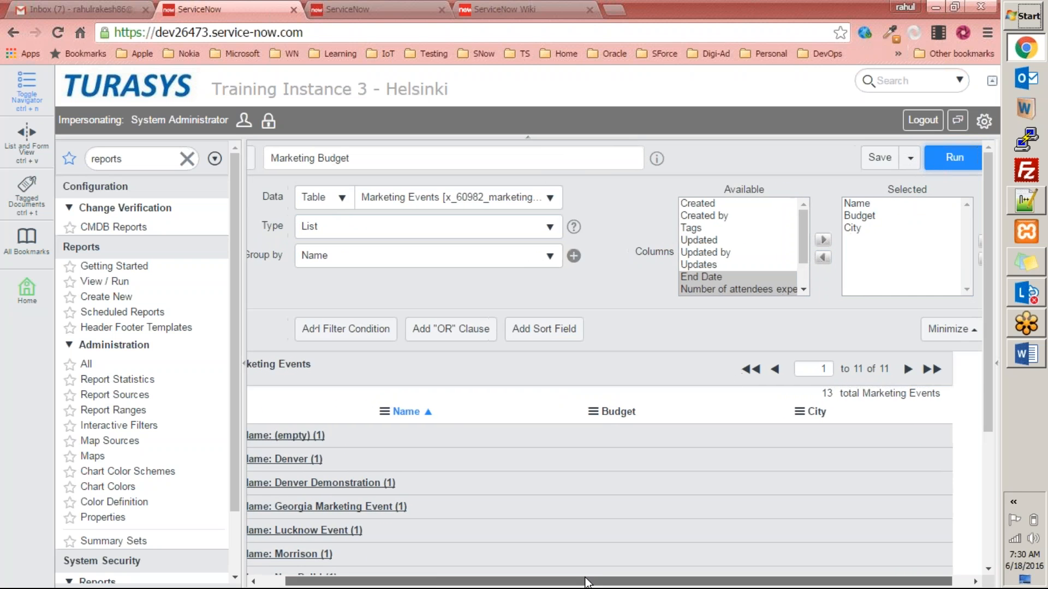
Expand the (empty), Denver and Denver Demonstration groups, noting the $50,000.00 Denver Demonstration budget.
scroll(451, 494, down, 4)
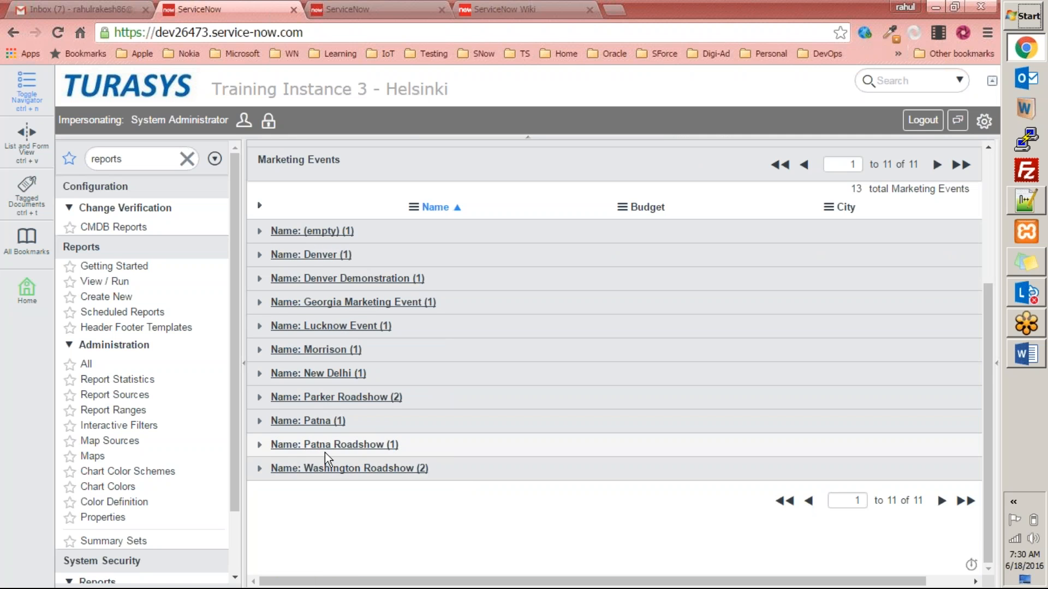
click(260, 231)
click(259, 289)
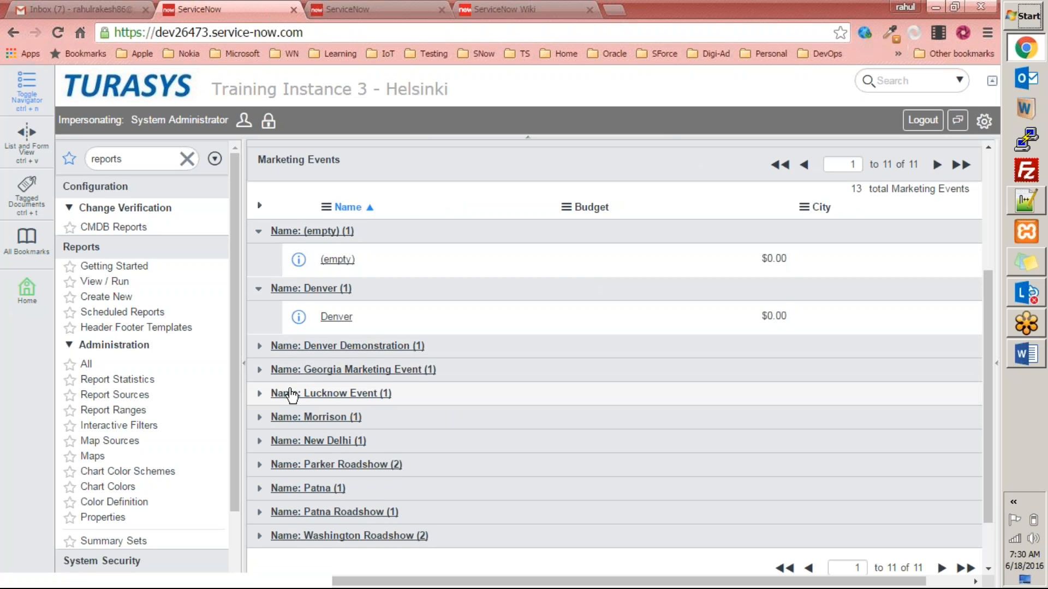
click(260, 346)
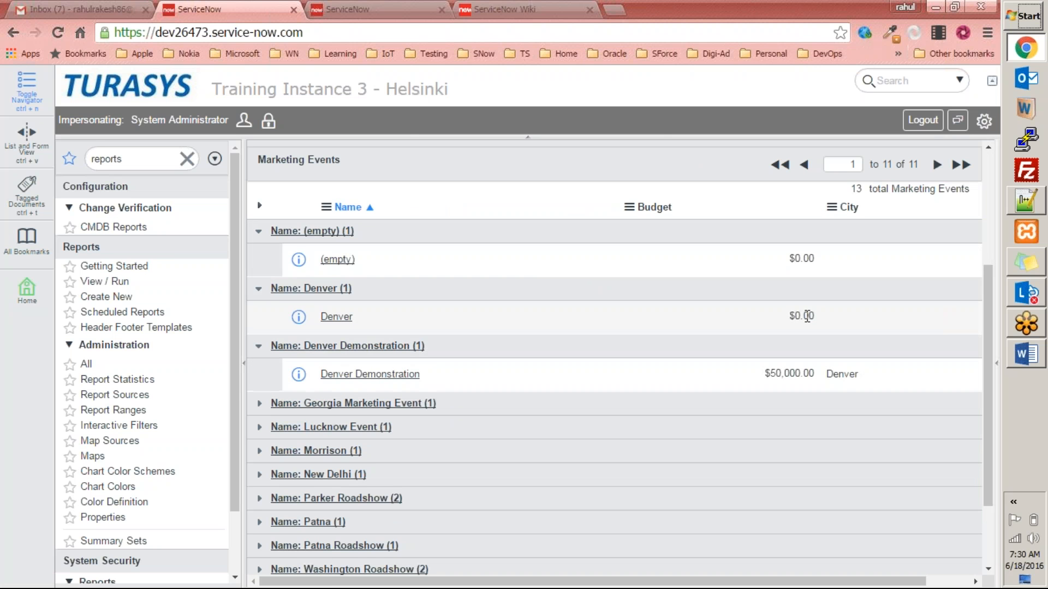
drag(788, 258, 809, 324)
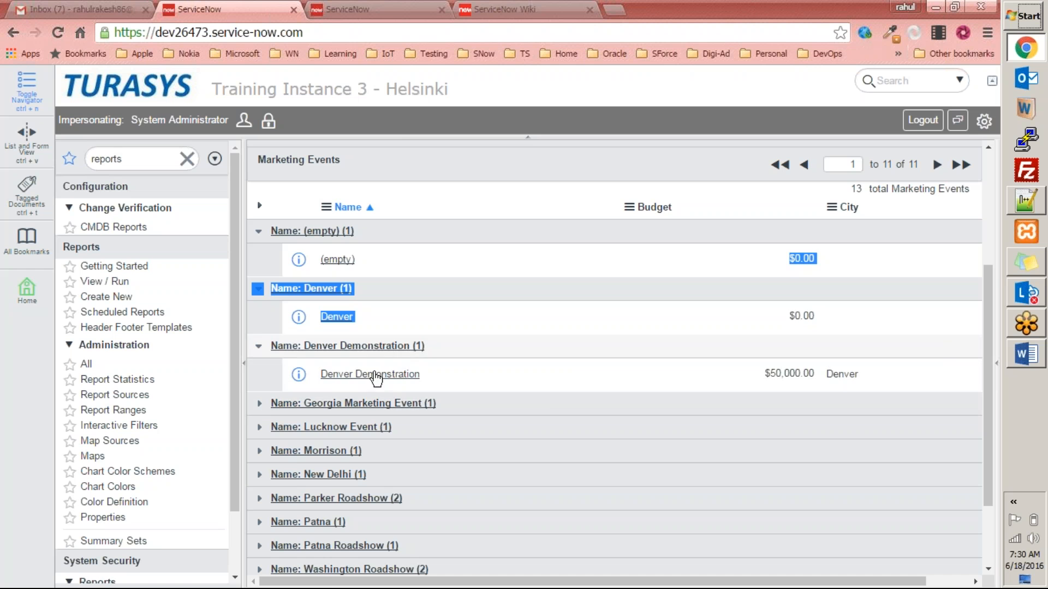
drag(764, 373, 808, 373)
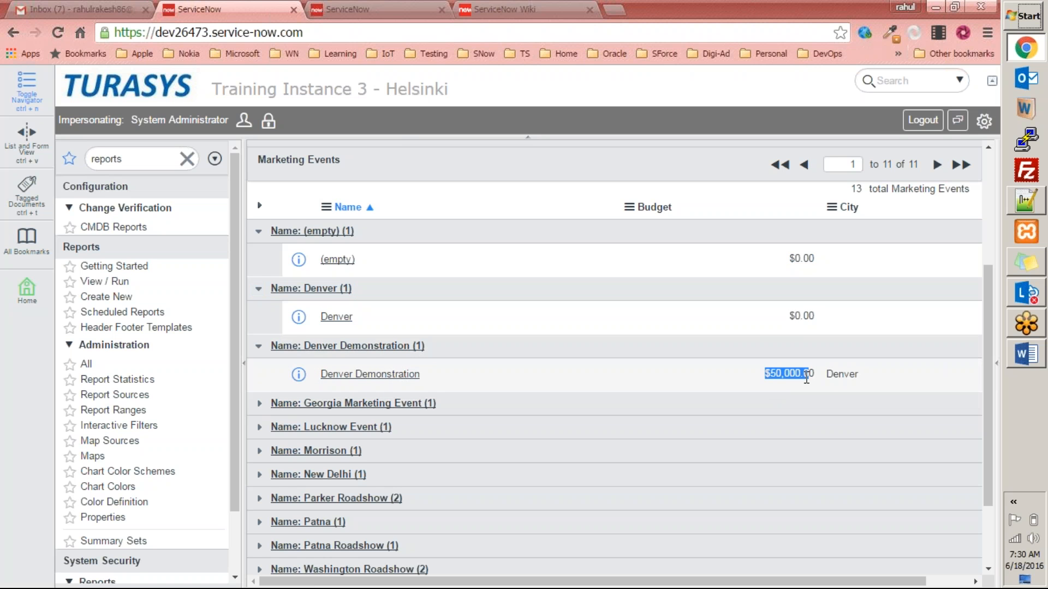
Expand the Georgia Marketing Event, Lucknow Event ($1,001.00) and Morrison groups to view their budgets.
click(259, 403)
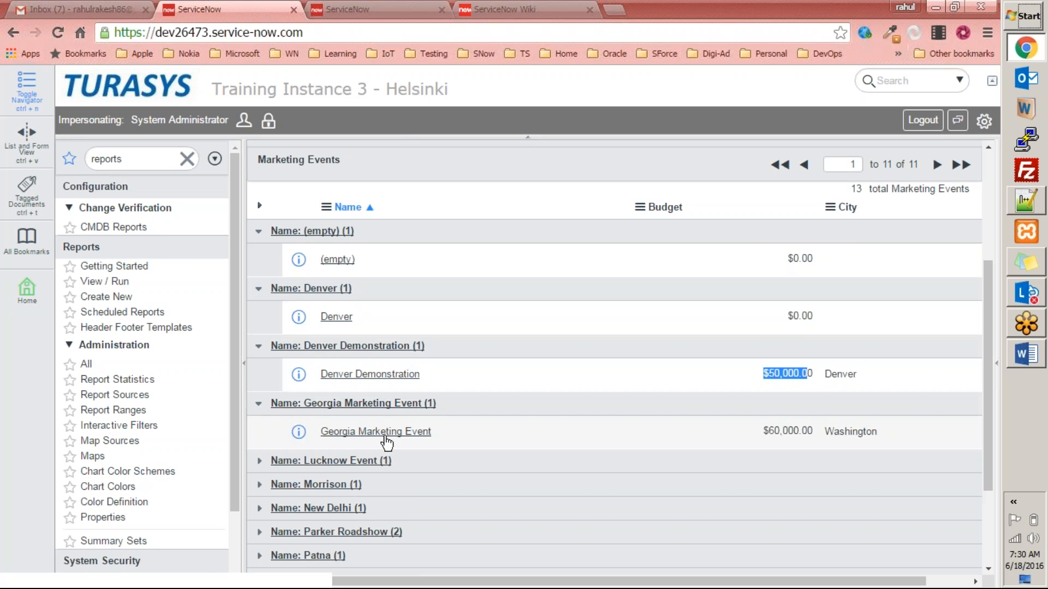
scroll(546, 393, down, 3)
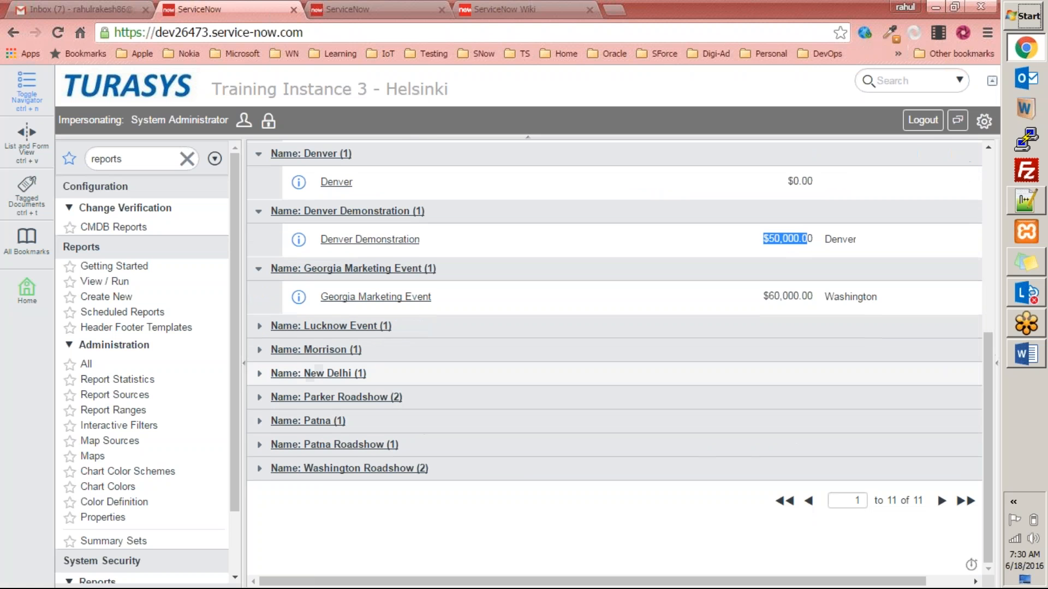
click(260, 334)
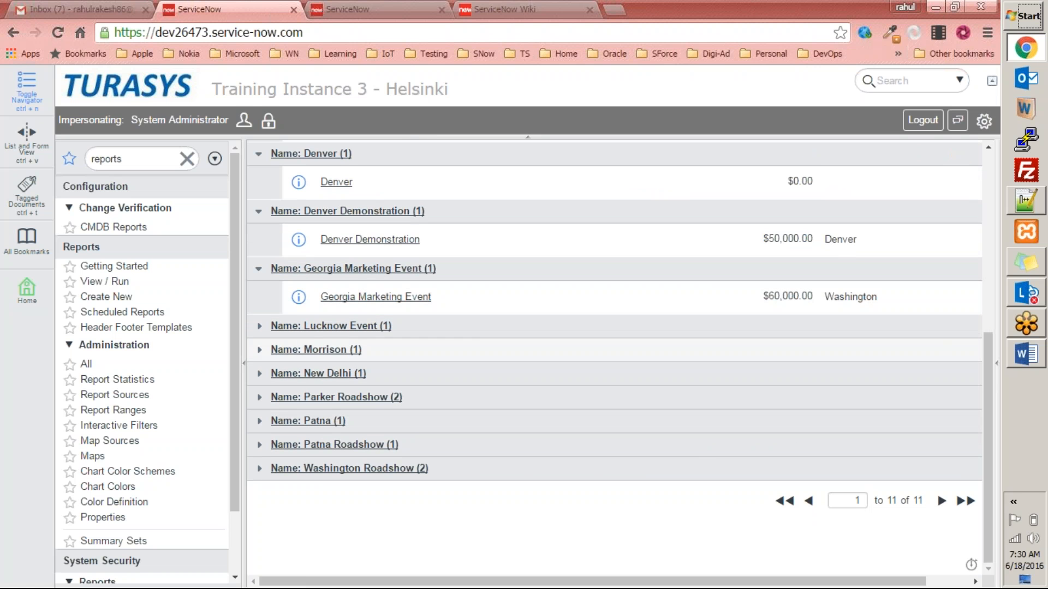
click(260, 327)
drag(763, 353, 824, 353)
click(259, 384)
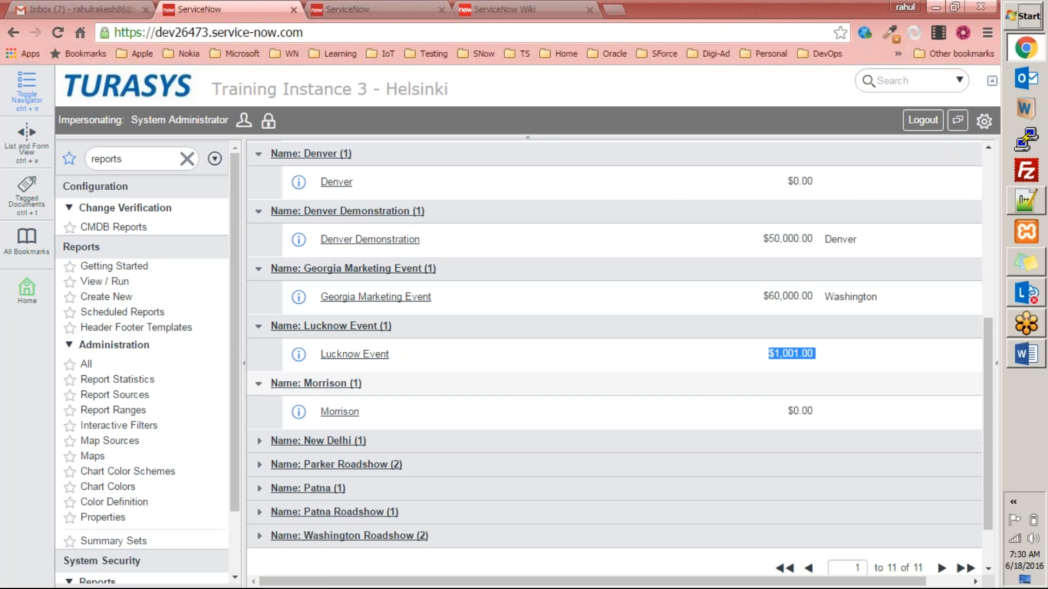
drag(795, 410, 840, 411)
scroll(491, 420, up, 5)
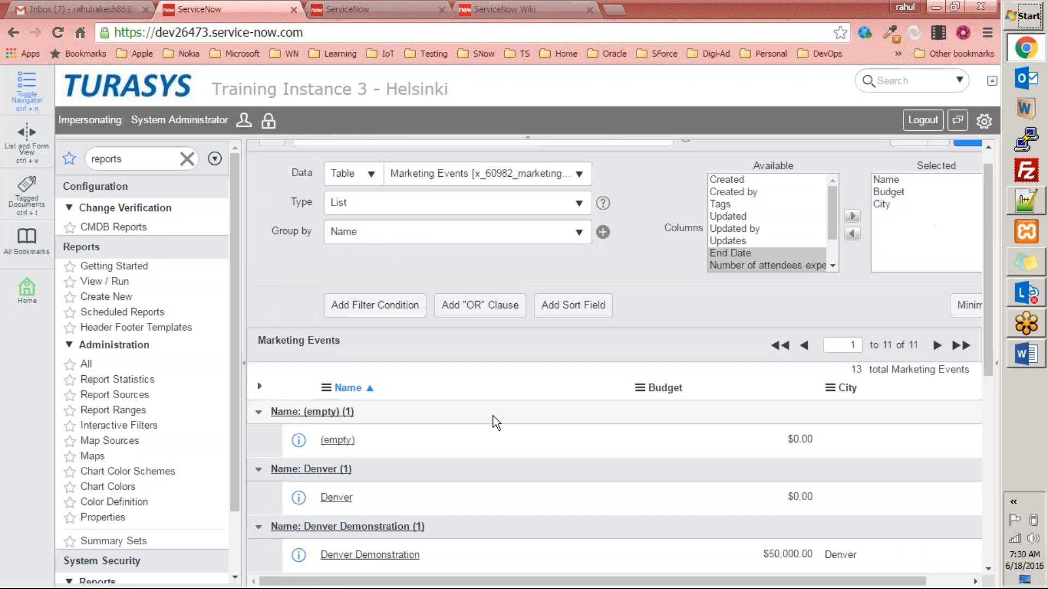
scroll(627, 483, down, 3)
scroll(643, 487, up, 3)
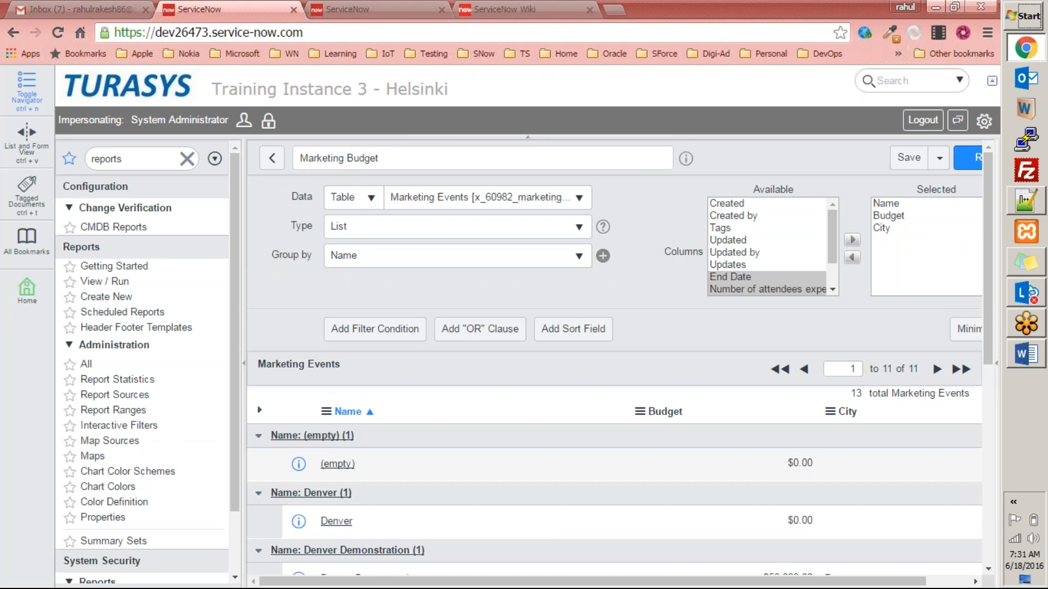
Set Group by to '-- None --' and rerun, listing all 13 events with Name, Budget and City.
click(258, 436)
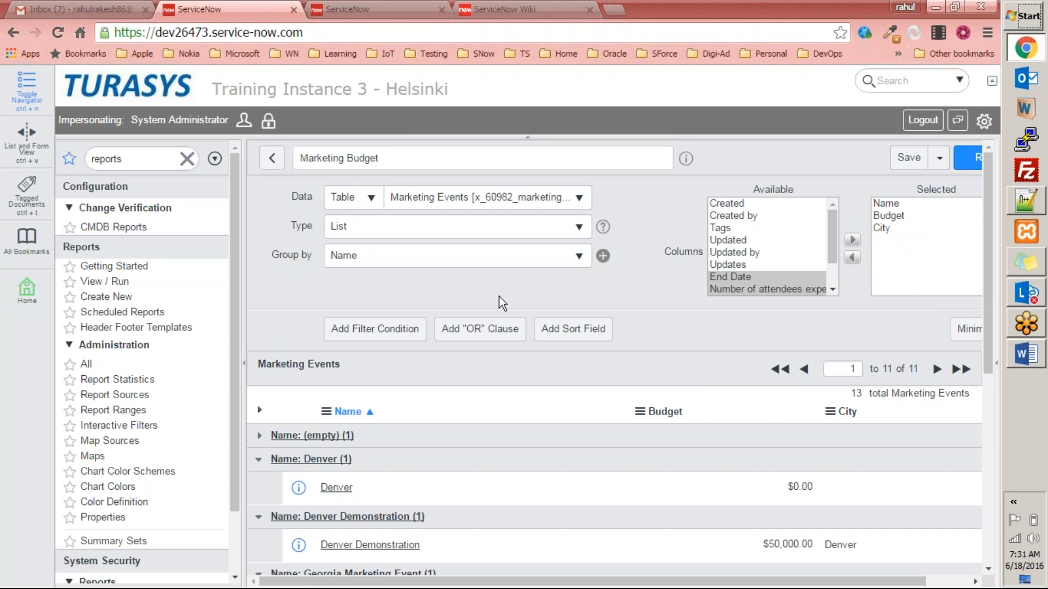
click(509, 261)
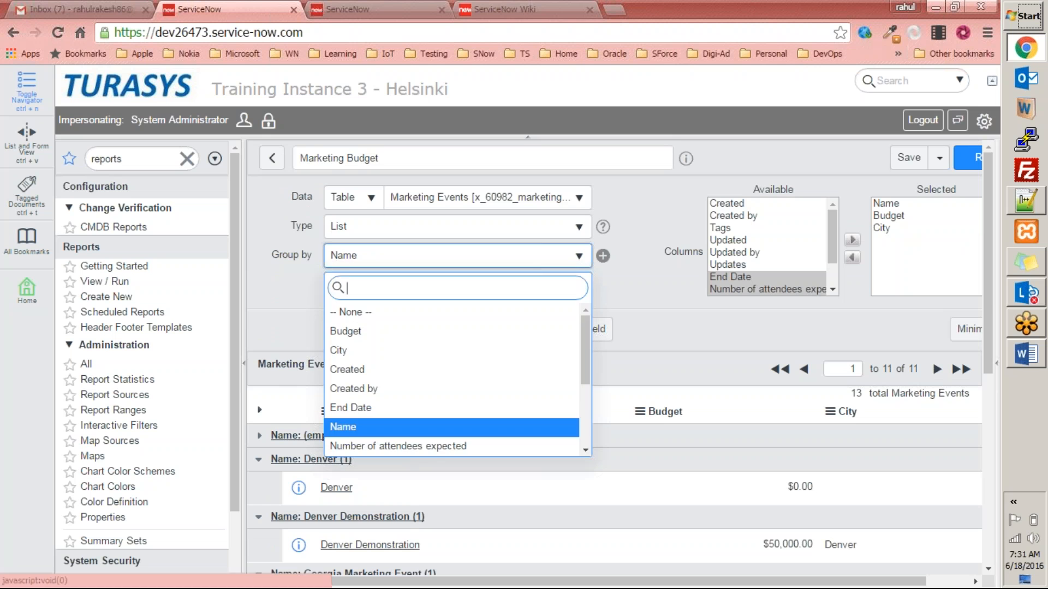
click(524, 312)
click(606, 291)
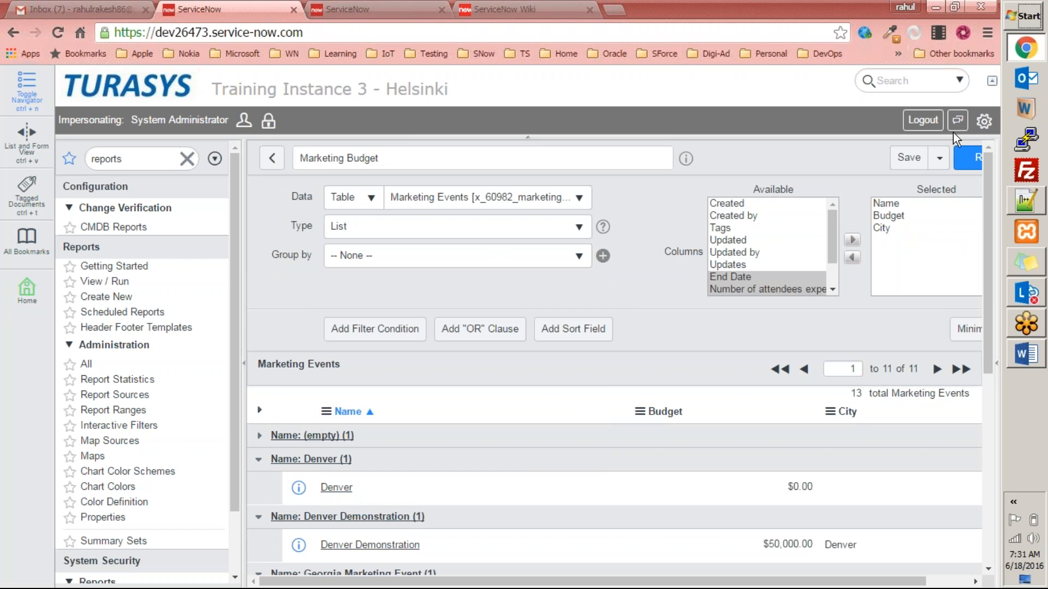
click(966, 161)
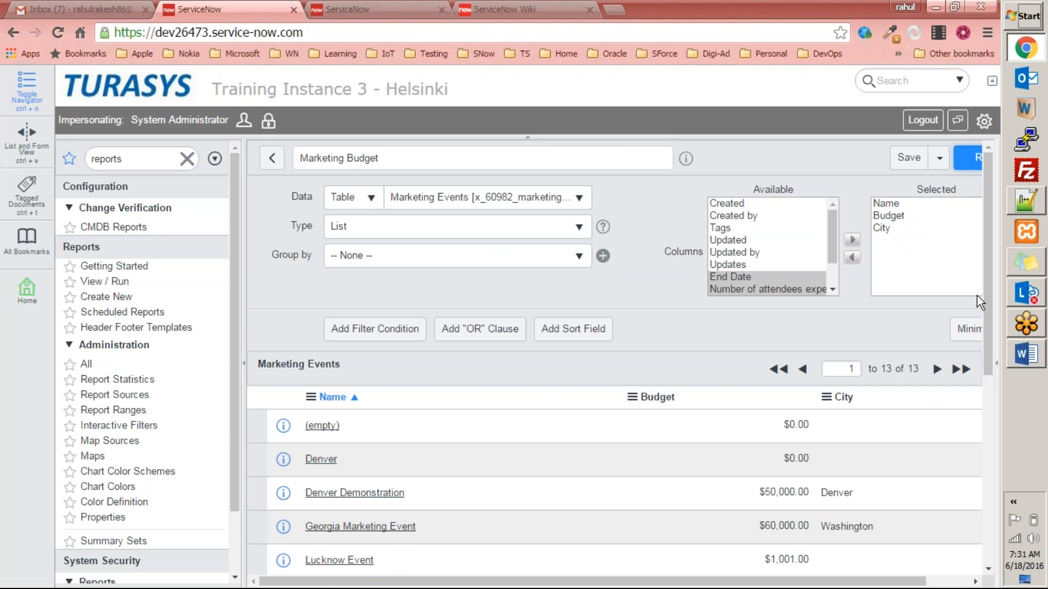
drag(987, 275, 956, 464)
scroll(956, 464, up, 5)
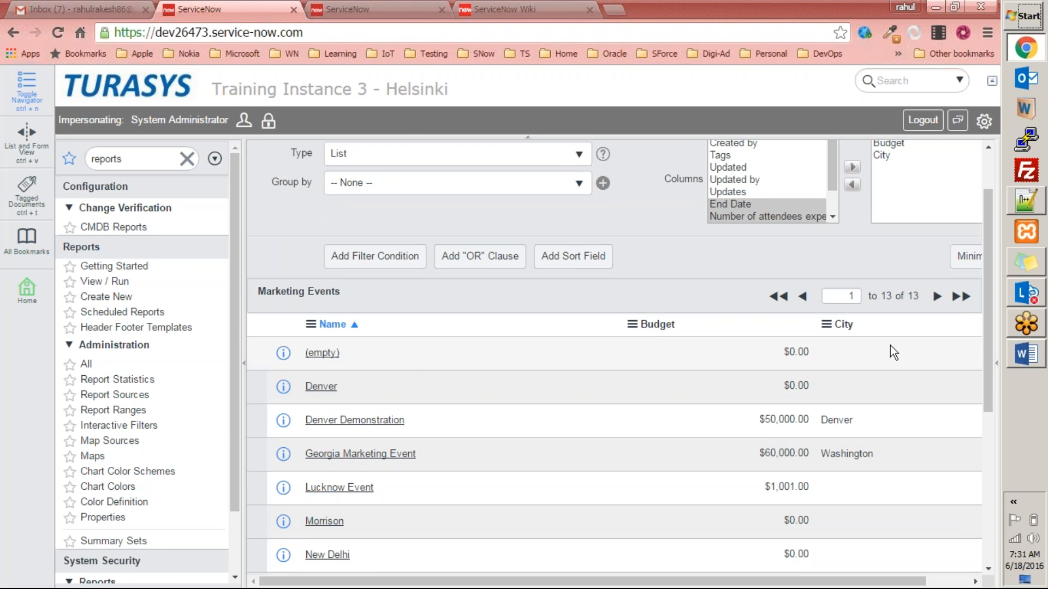
drag(988, 269, 982, 231)
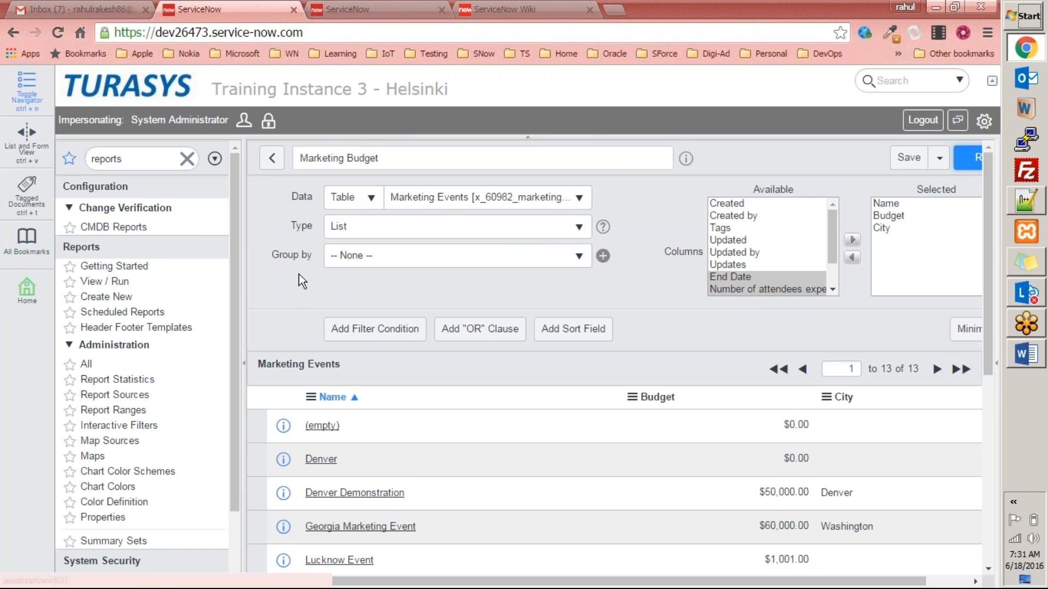
Make the report a Bar chart grouped by Name and run it, showing Parker and Washington Roadshow at 2.
click(536, 260)
click(536, 260)
click(562, 240)
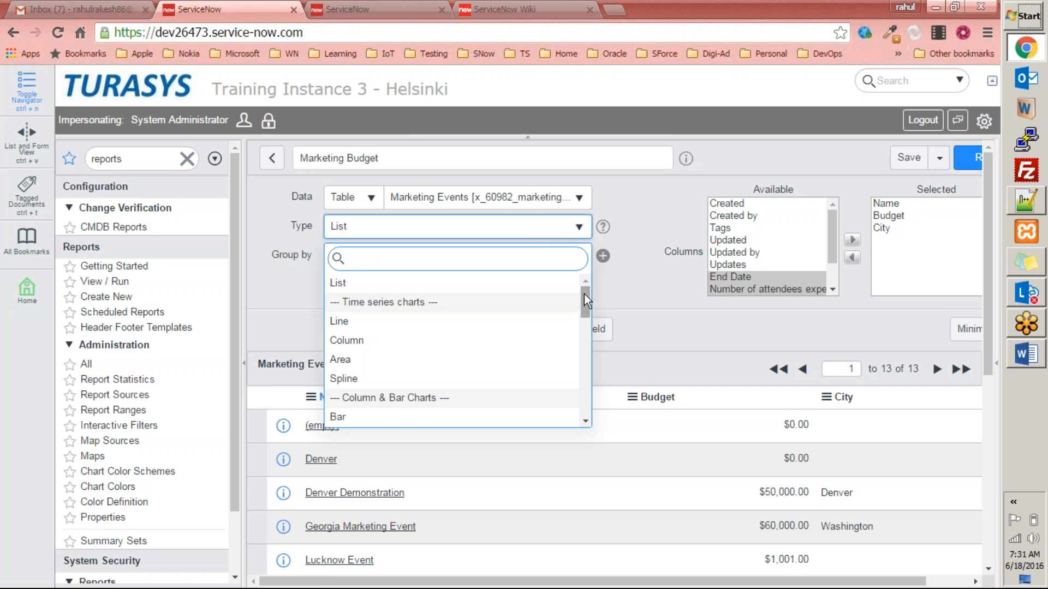
drag(584, 297, 584, 312)
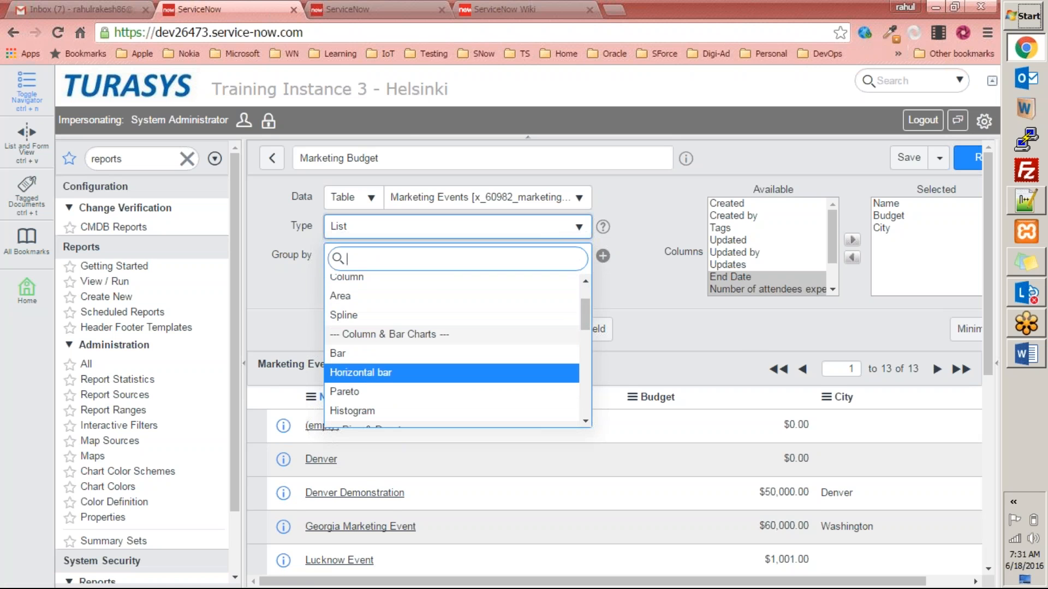
click(376, 355)
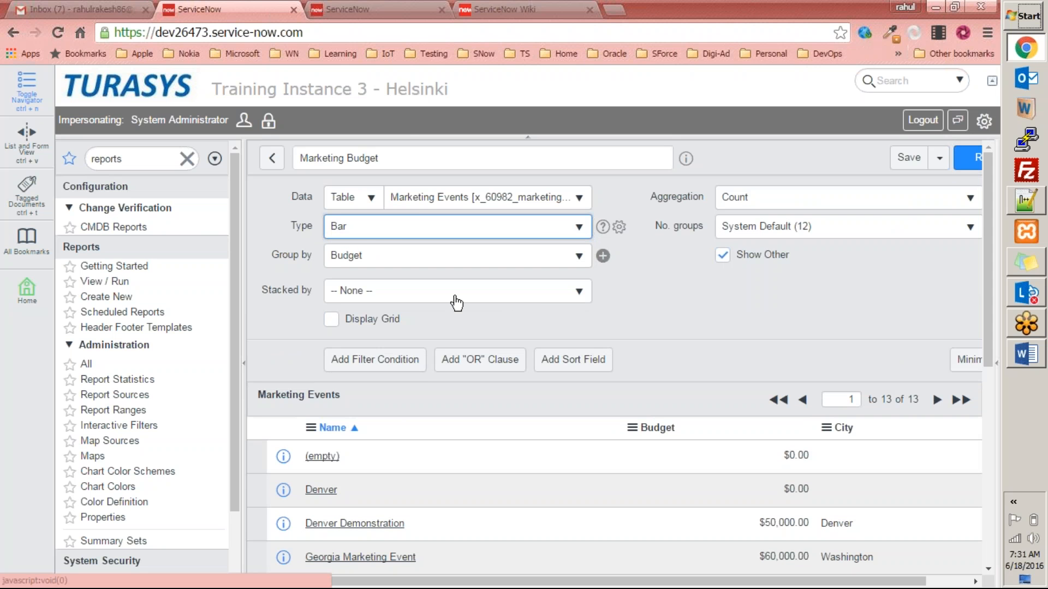
click(451, 259)
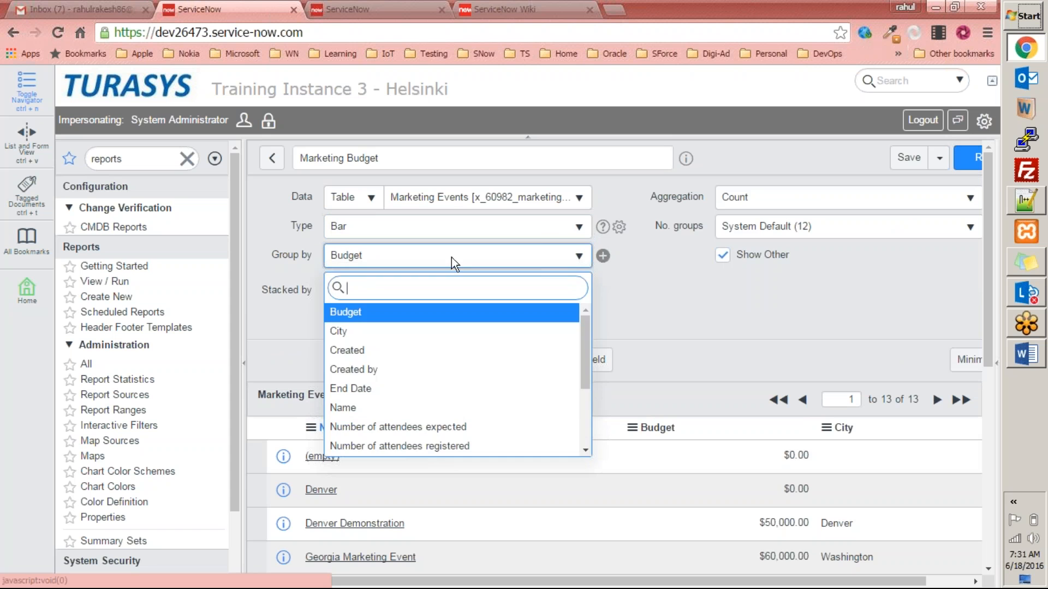
click(345, 410)
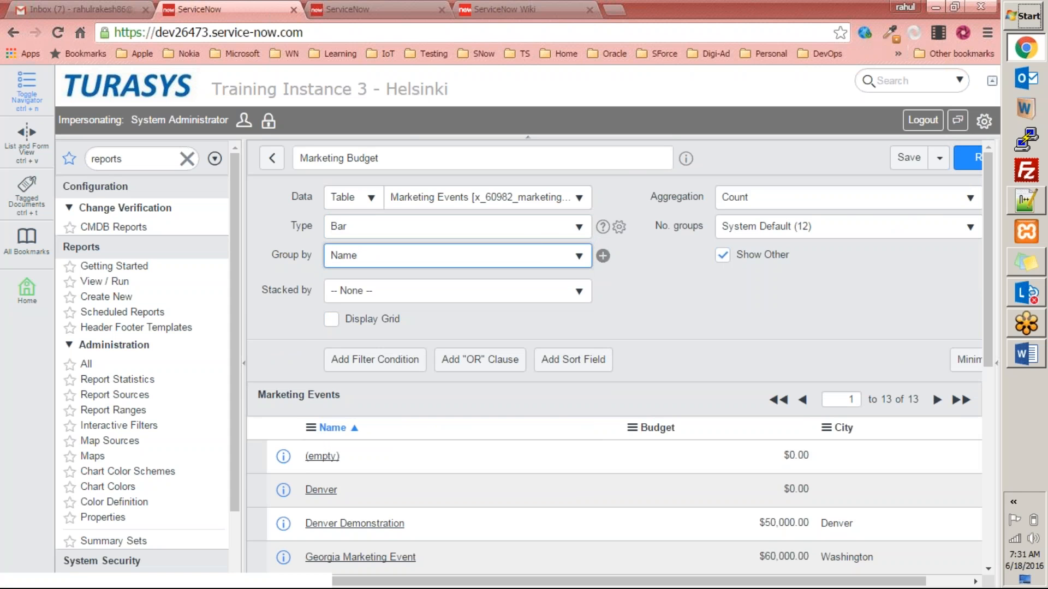
click(968, 157)
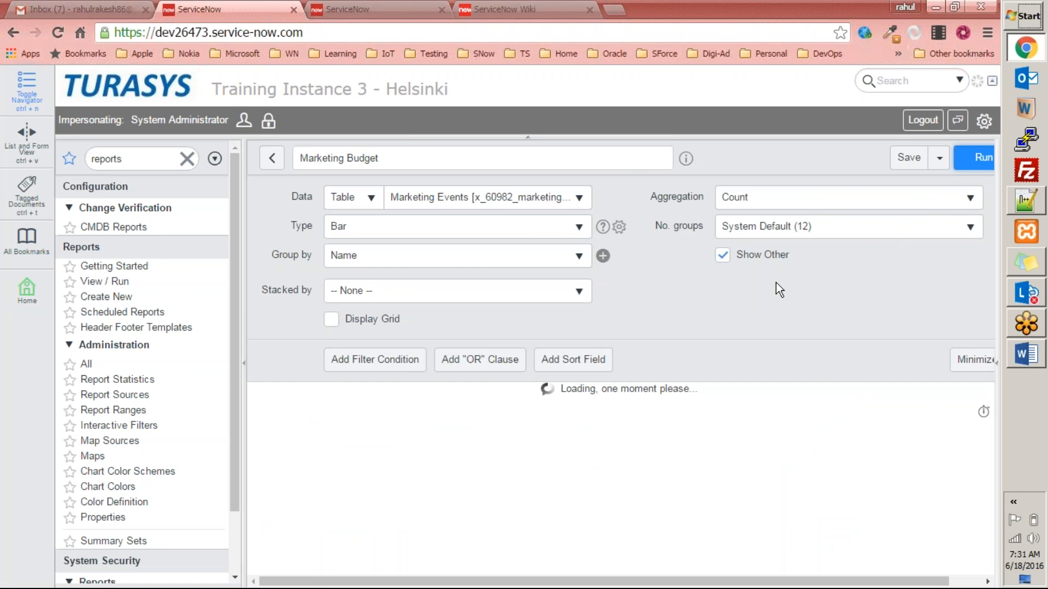
scroll(761, 280, down, 5)
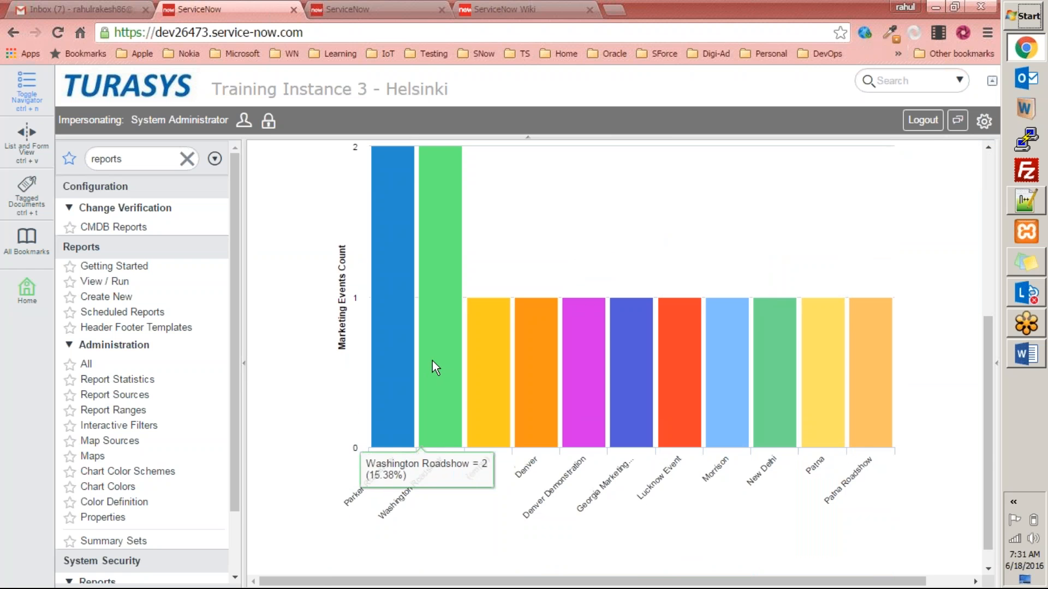
scroll(434, 362, up, 5)
Switch the report type to Line chart and run it.
click(434, 229)
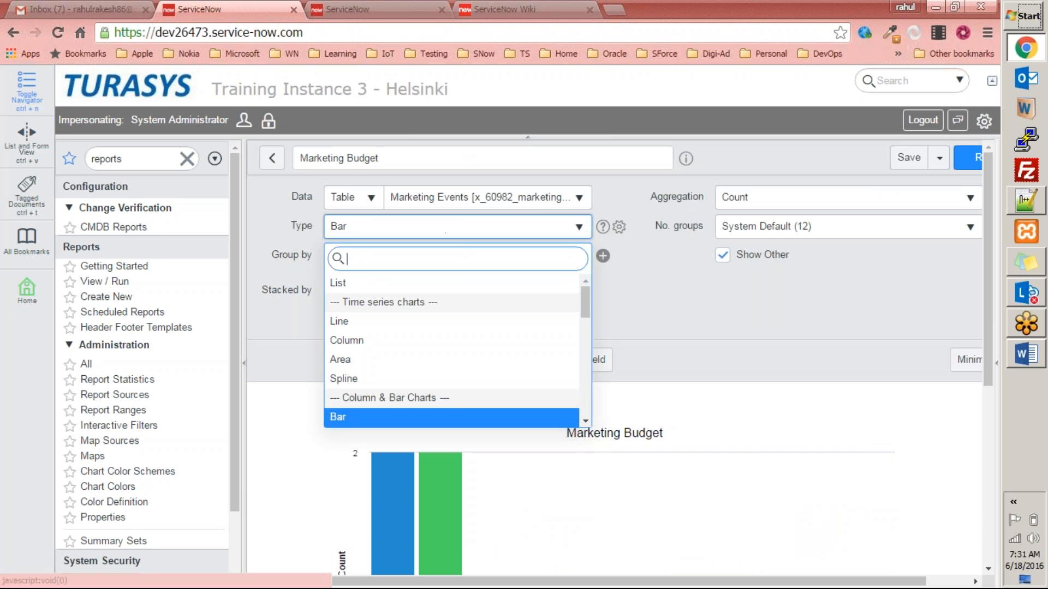
drag(582, 306, 582, 313)
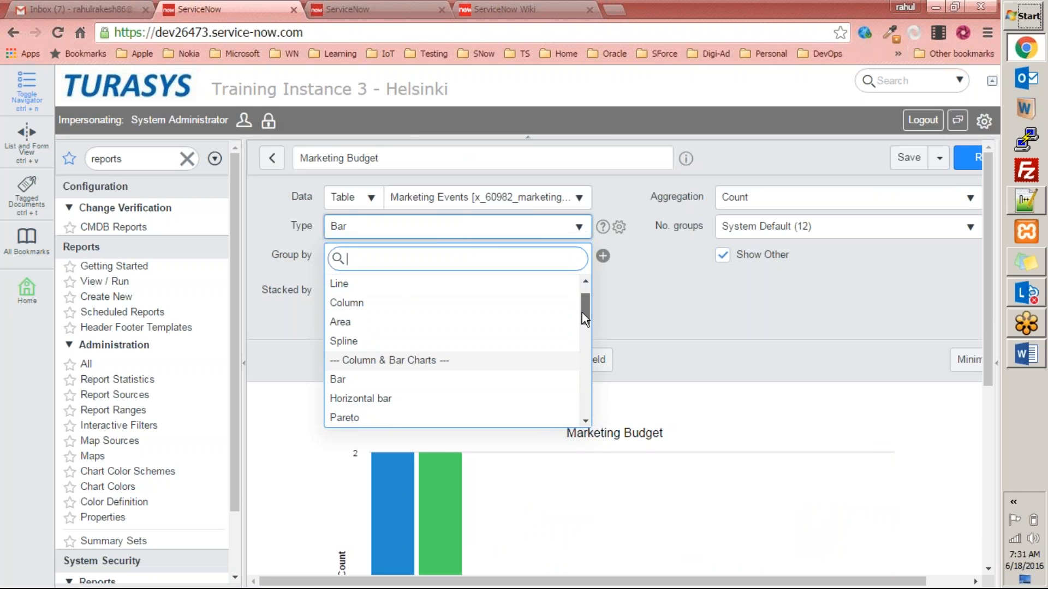
click(443, 284)
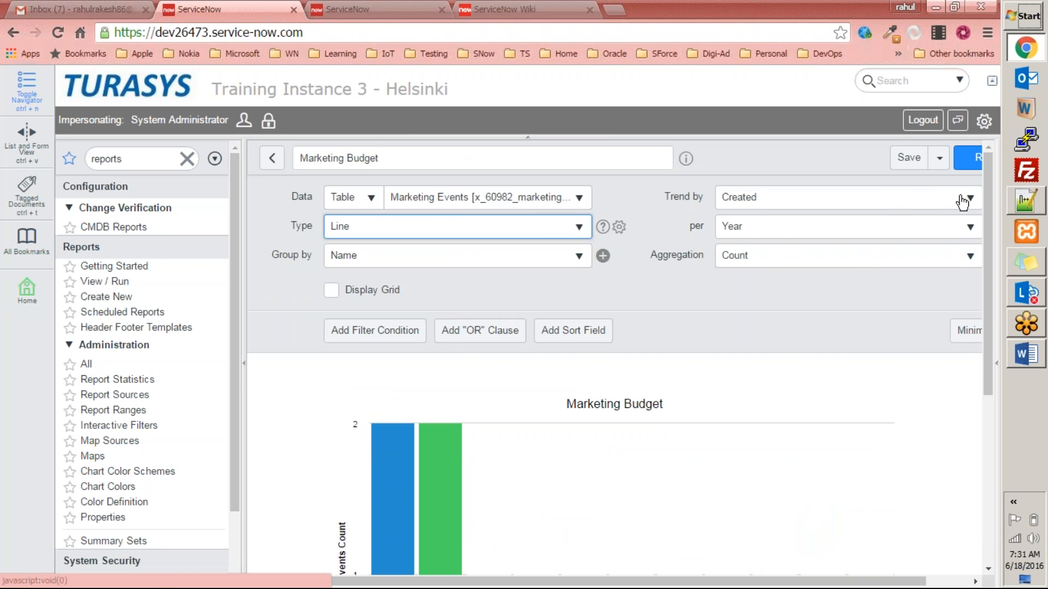
click(969, 158)
scroll(848, 316, down, 5)
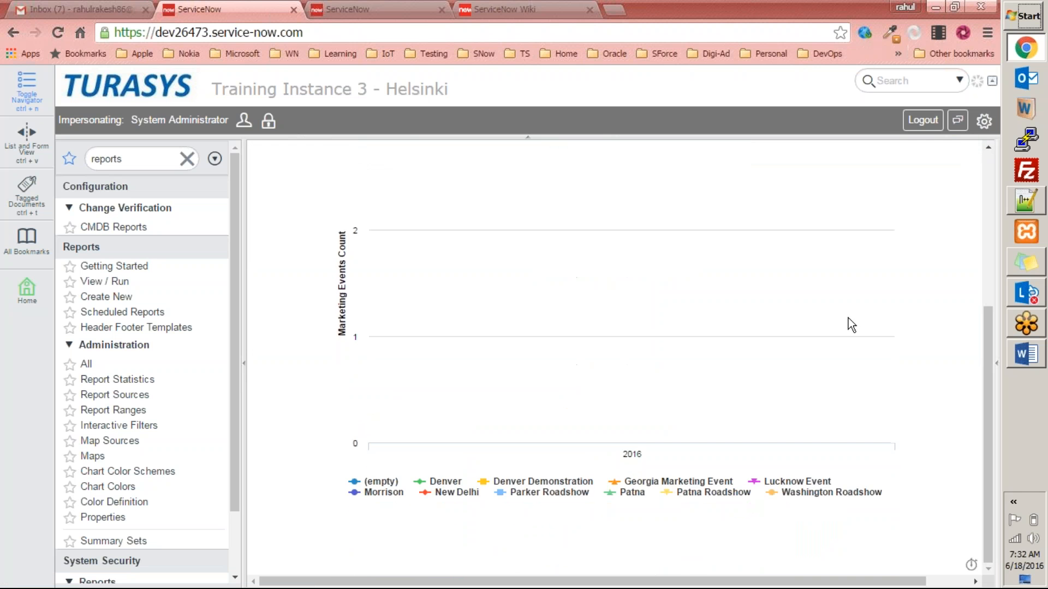
scroll(660, 382, up, 1)
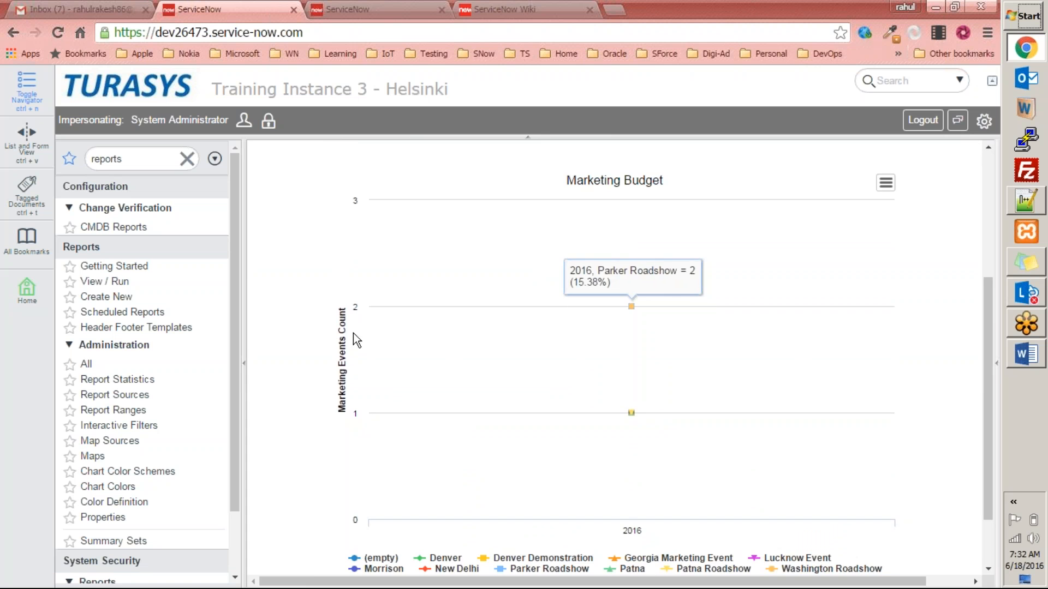
Inspect the line chart and its legend, showing 2016 event counts with Parker Roadshow at 2.
scroll(677, 366, up, 2)
scroll(675, 370, down, 1)
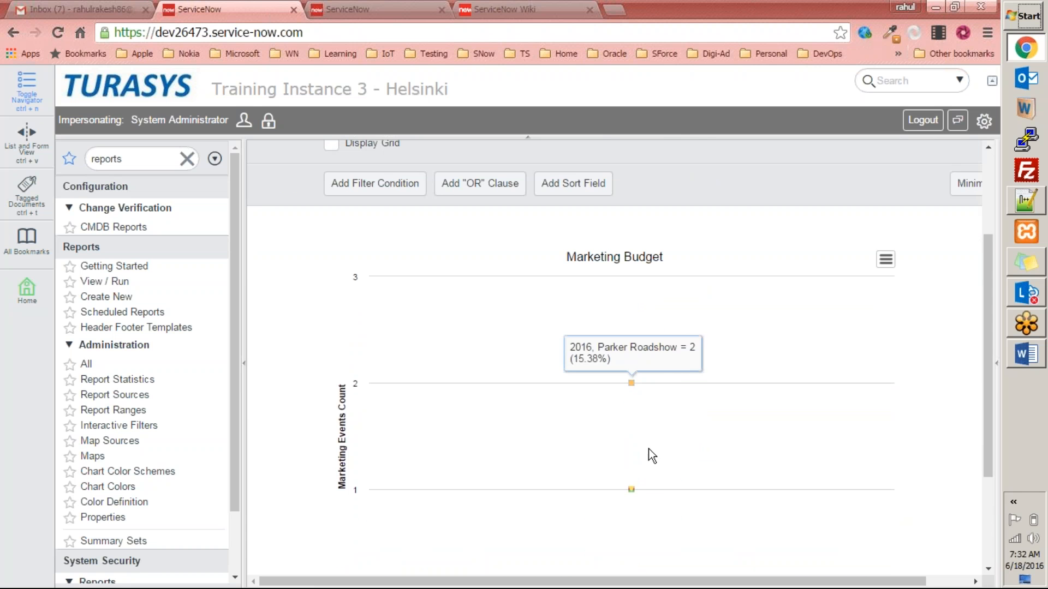
mouse_move(642, 490)
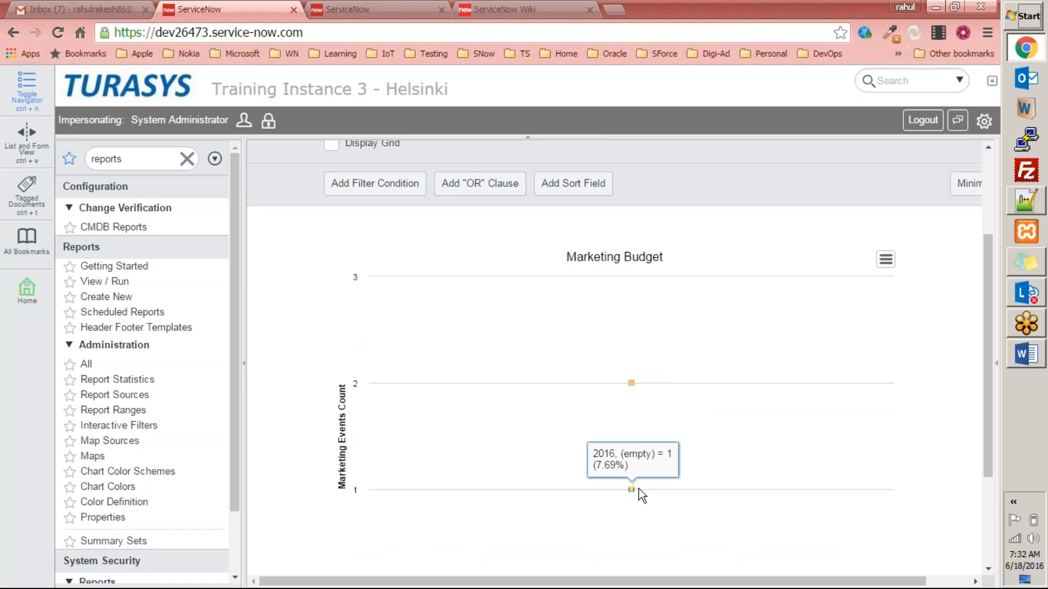
scroll(654, 486, down, 3)
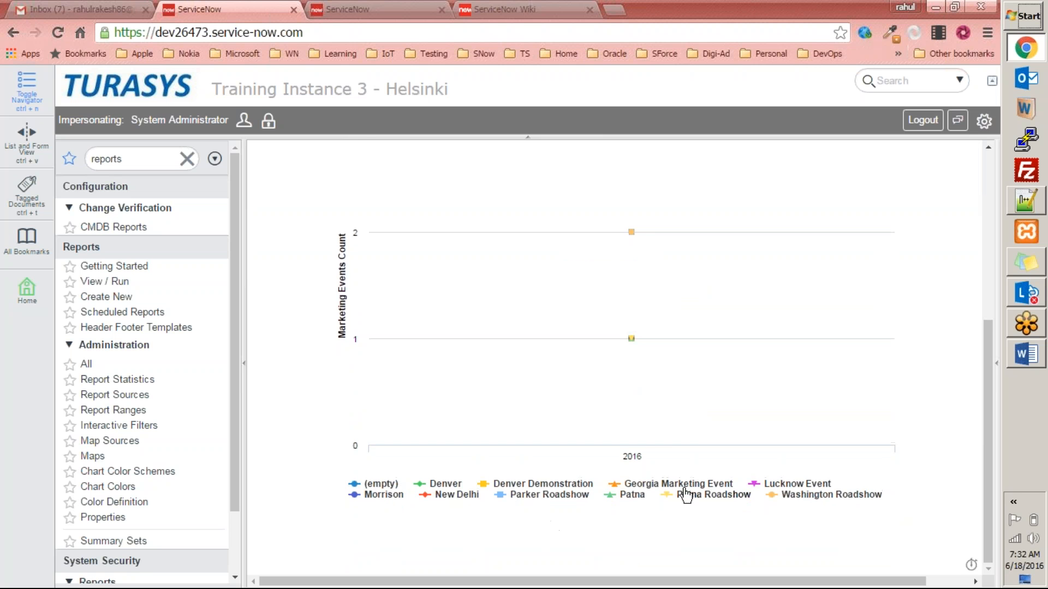
scroll(682, 491, up, 6)
Change the report to an Area chart and run it.
click(568, 227)
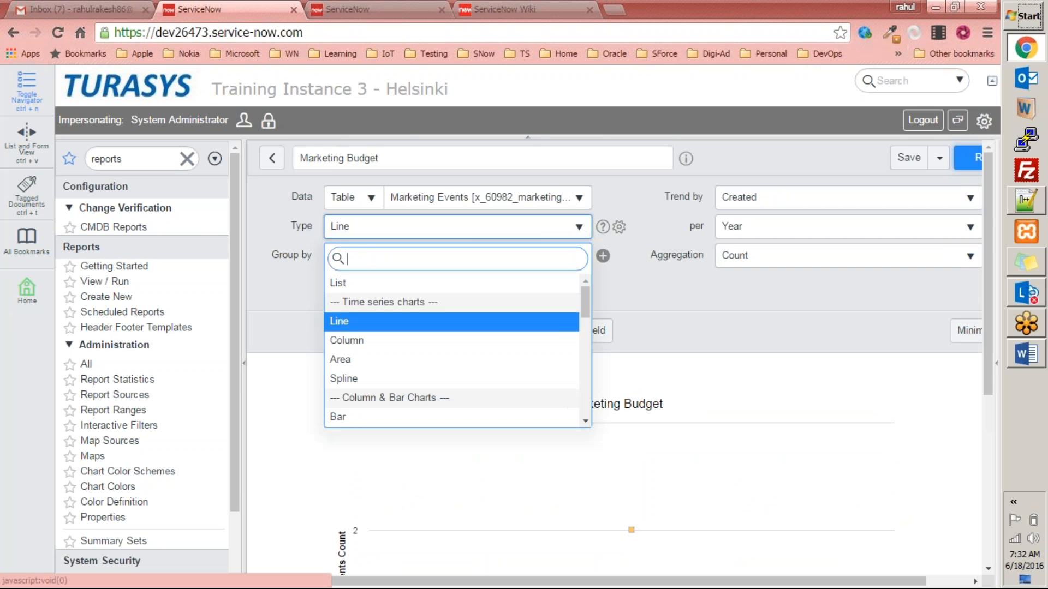
click(413, 361)
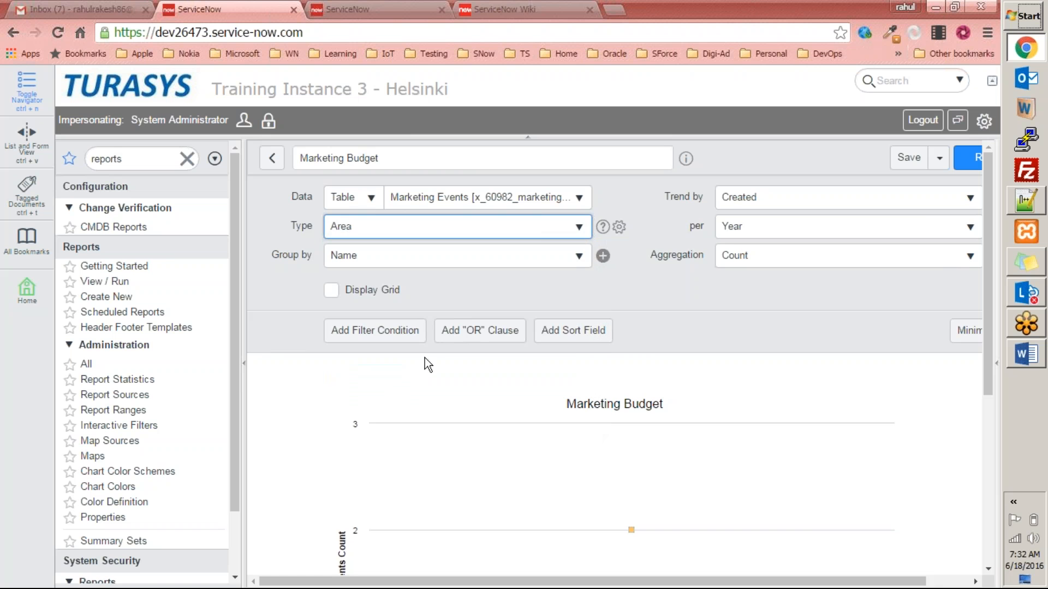
click(965, 159)
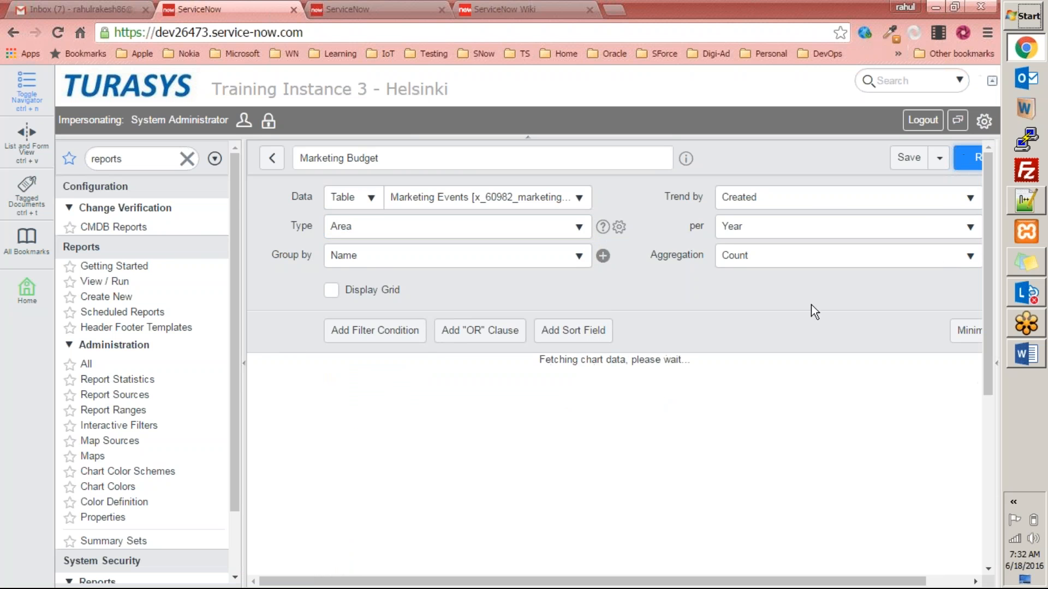
scroll(834, 343, down, 4)
scroll(832, 341, up, 5)
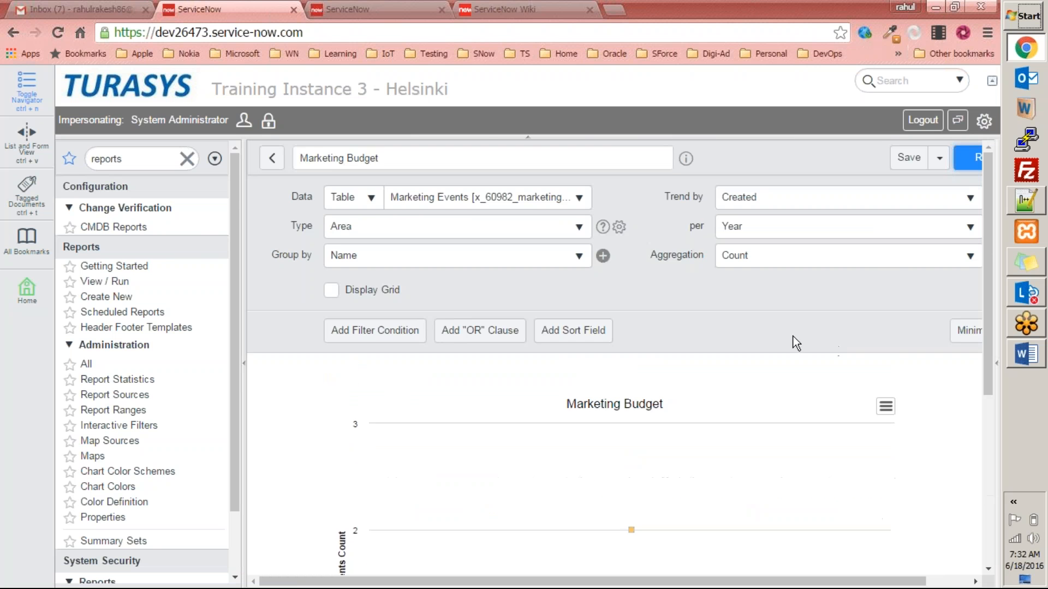
Change the report to a Histogram measured by Budget and run it, peaking at 3 in 1001.00–6900.90.
click(548, 232)
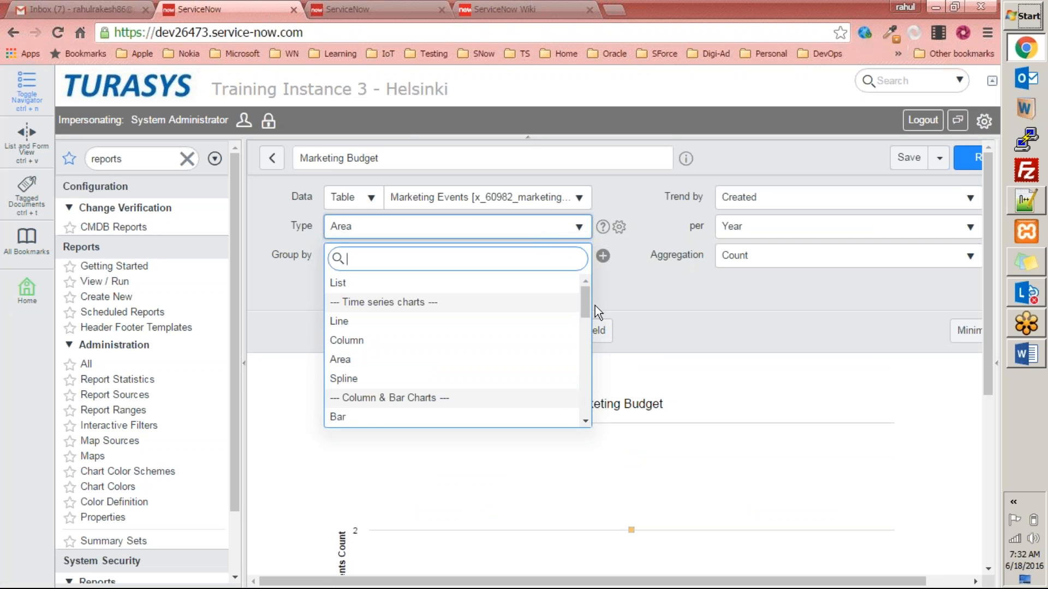
drag(587, 306, 585, 333)
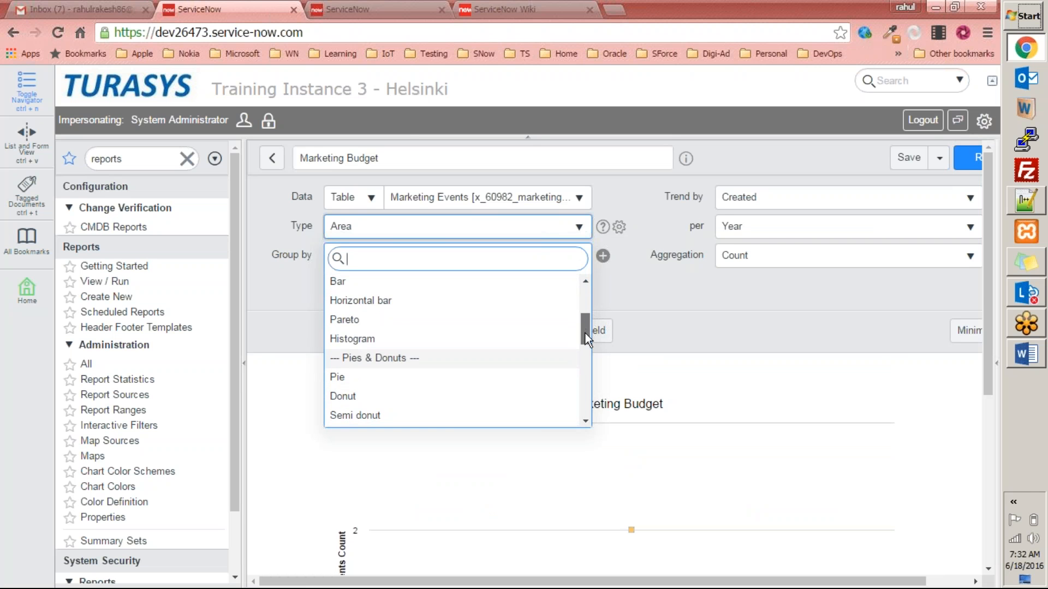
click(435, 339)
click(971, 172)
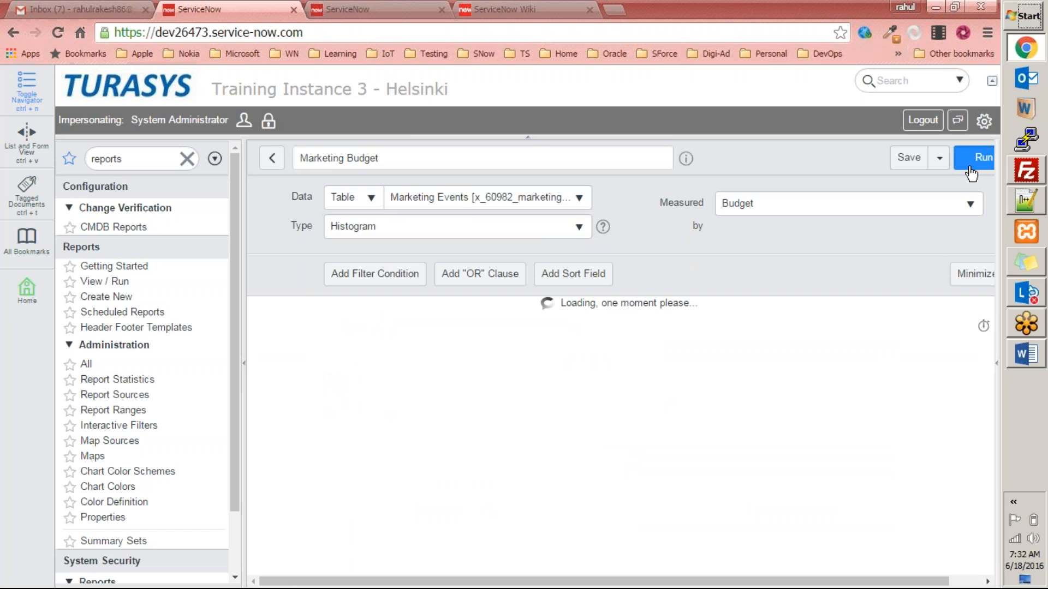
scroll(919, 245, down, 5)
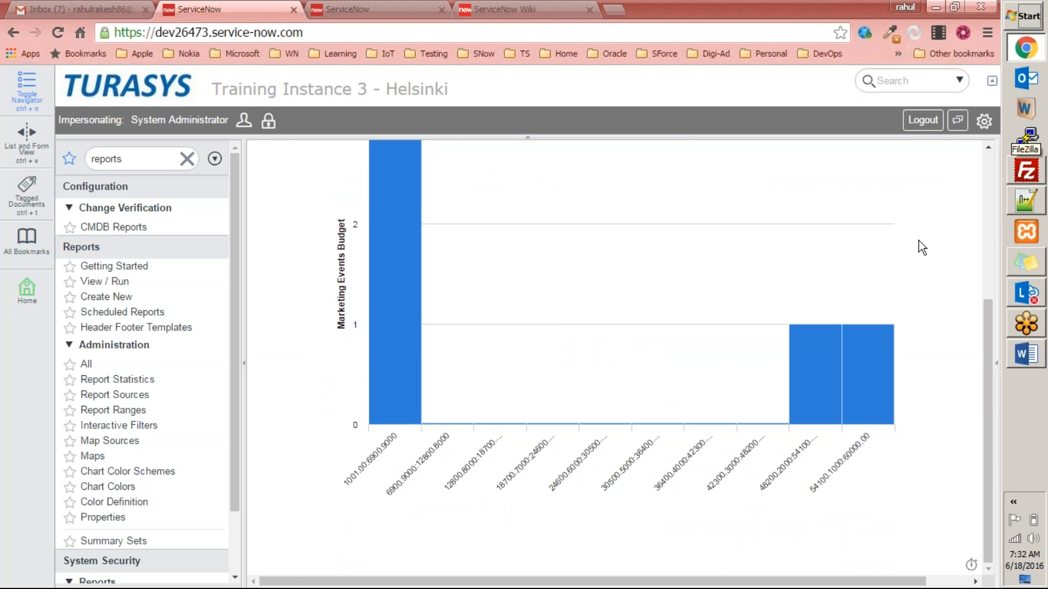
scroll(918, 244, up, 5)
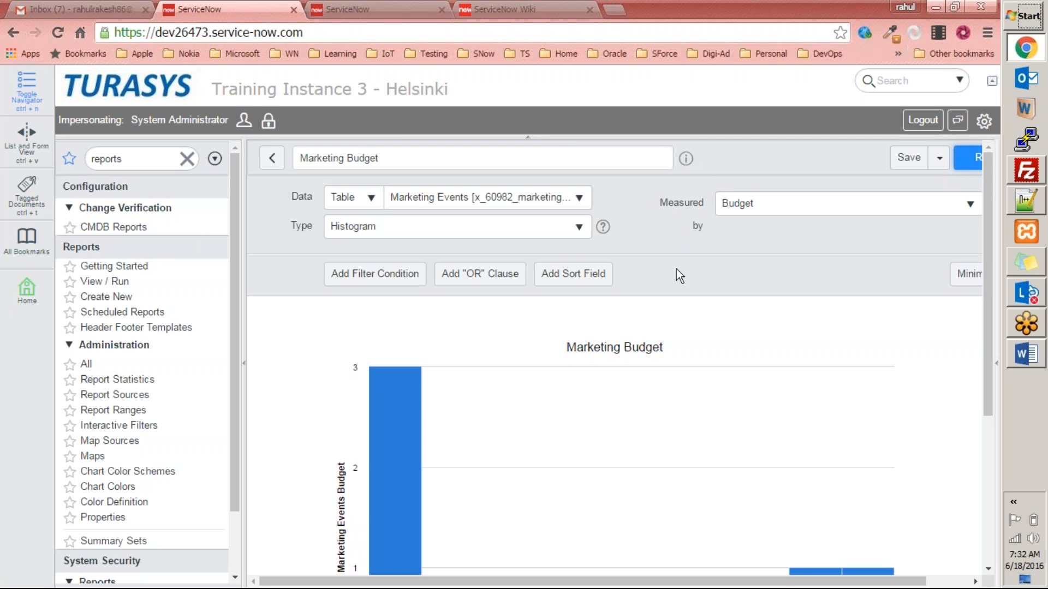
scroll(693, 278, down, 3)
scroll(694, 279, up, 3)
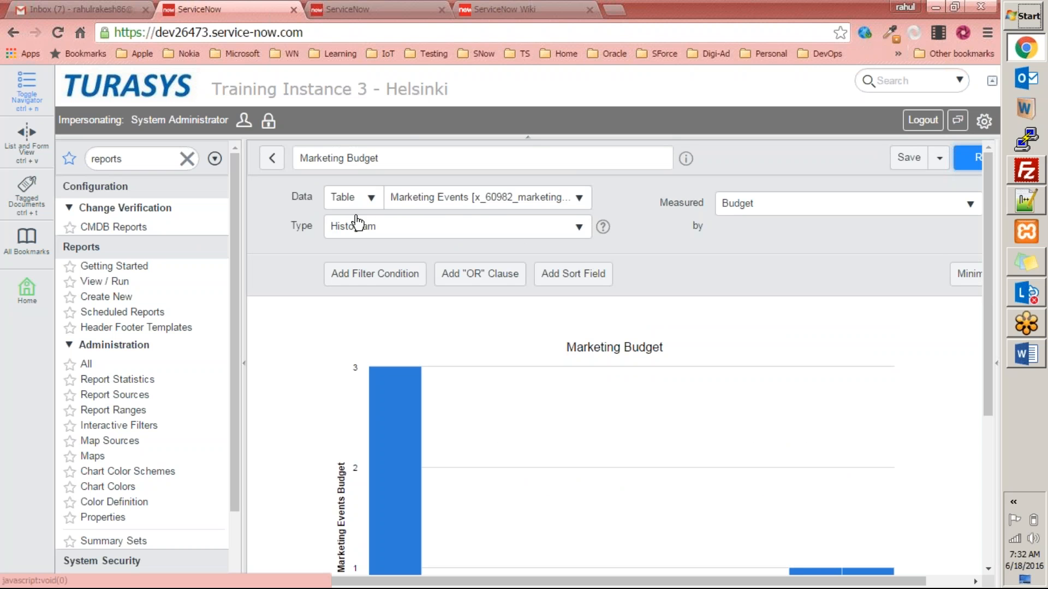
Switch back to a Horizontal bar chart grouped by Name via search 'hor', run it, and save.
click(490, 200)
click(754, 146)
click(514, 229)
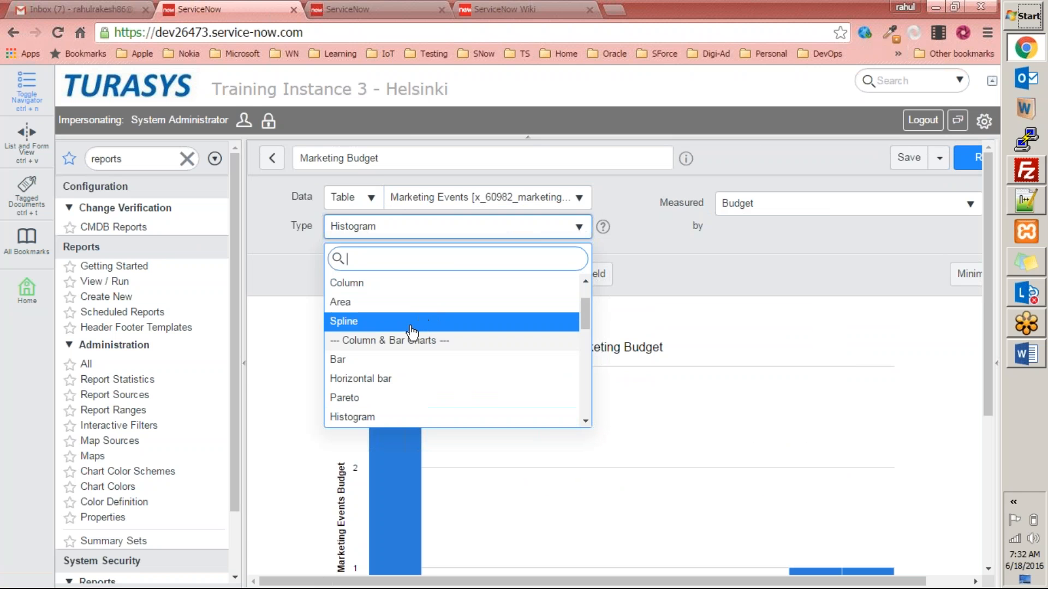
text(list)
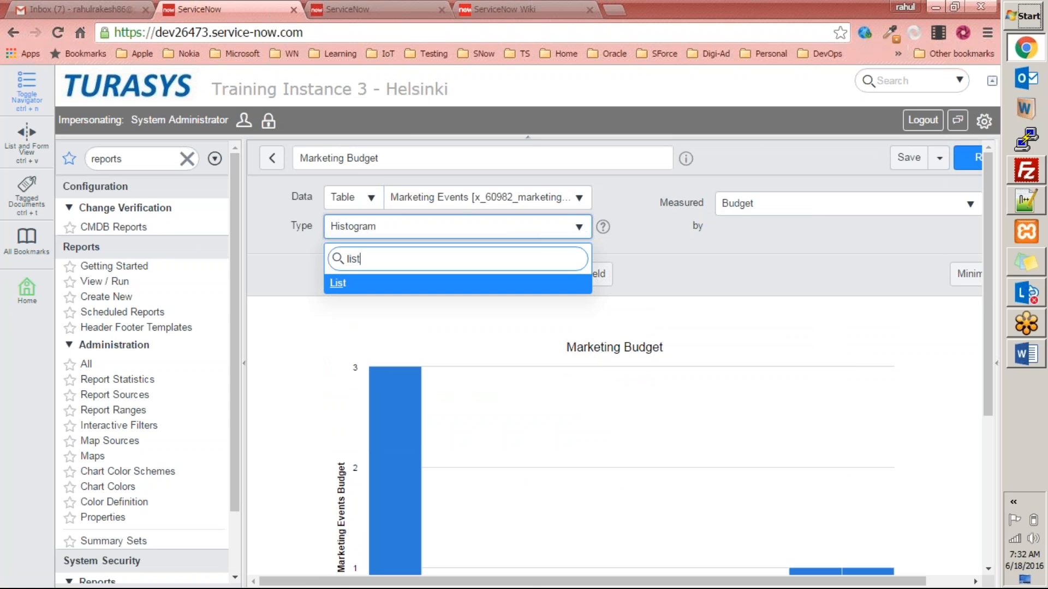
key(ctrl+a)
text(hor)
click(385, 285)
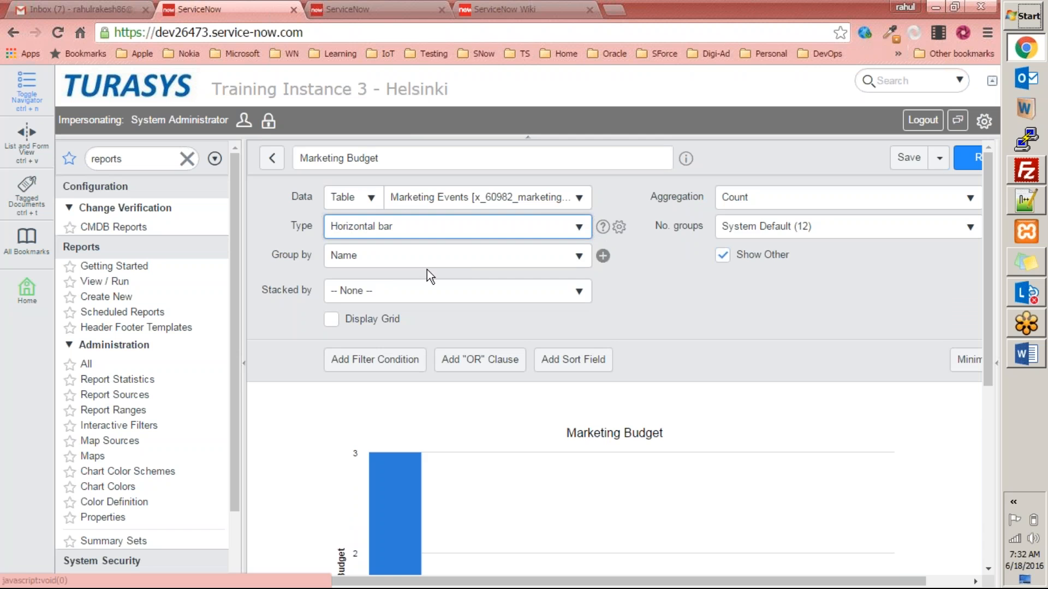
click(968, 158)
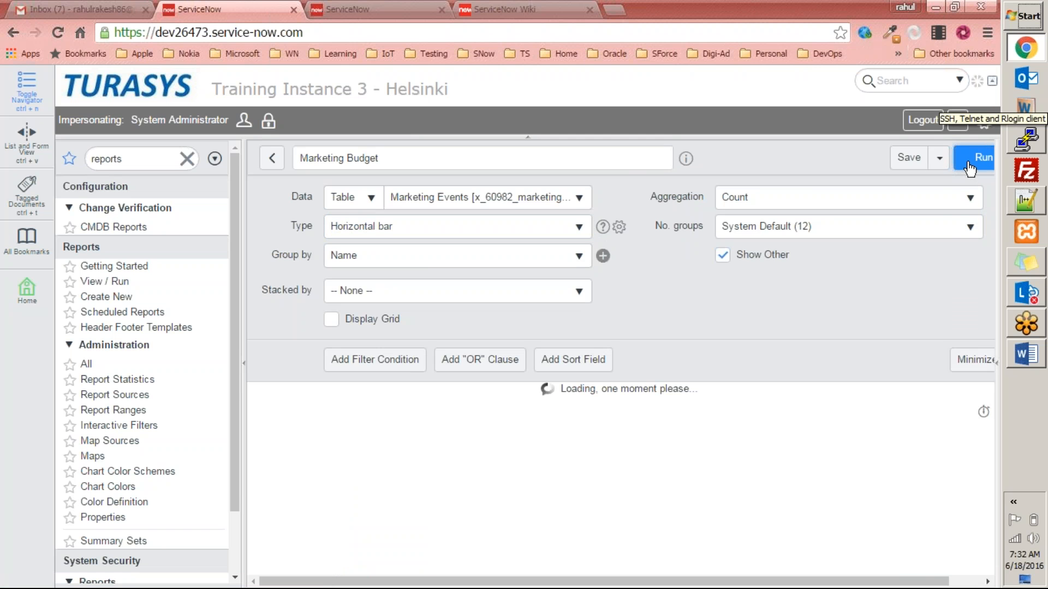
drag(990, 286, 951, 260)
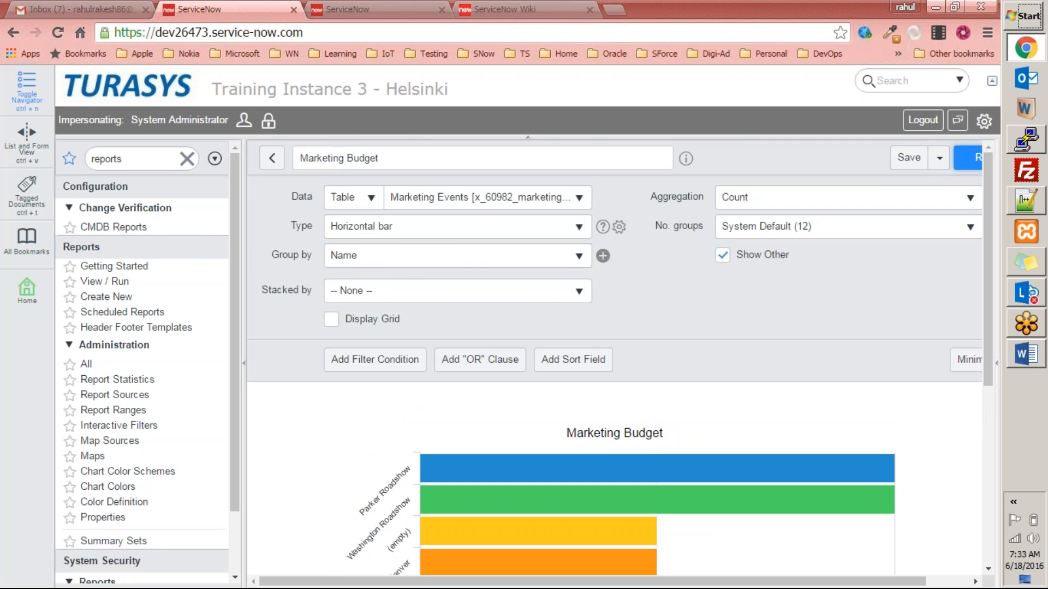
click(908, 158)
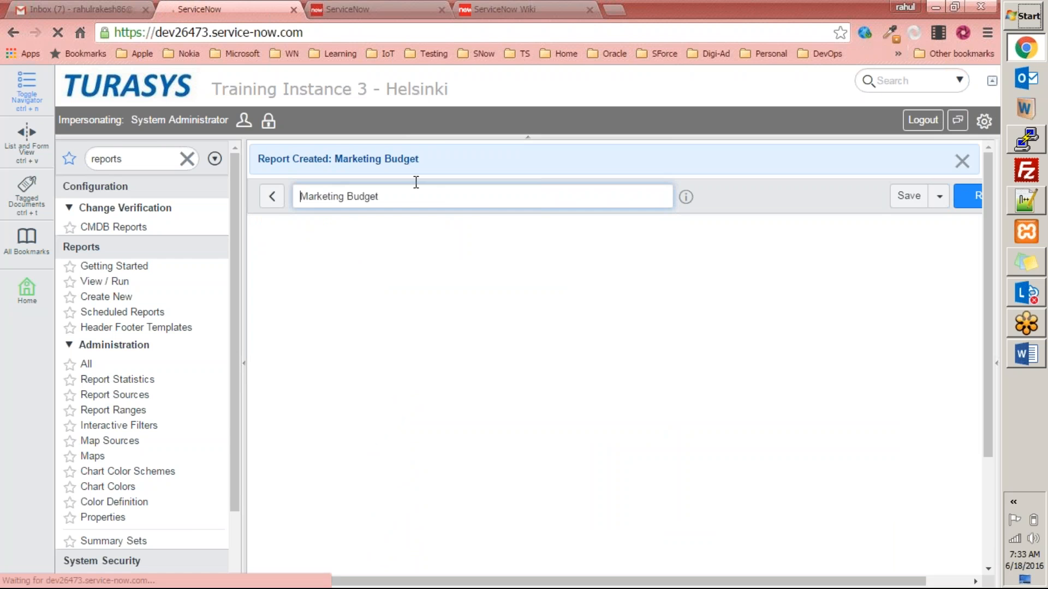
Review the saved Marketing Budget bar chart and collapse the left navigation panel.
scroll(603, 469, down, 7)
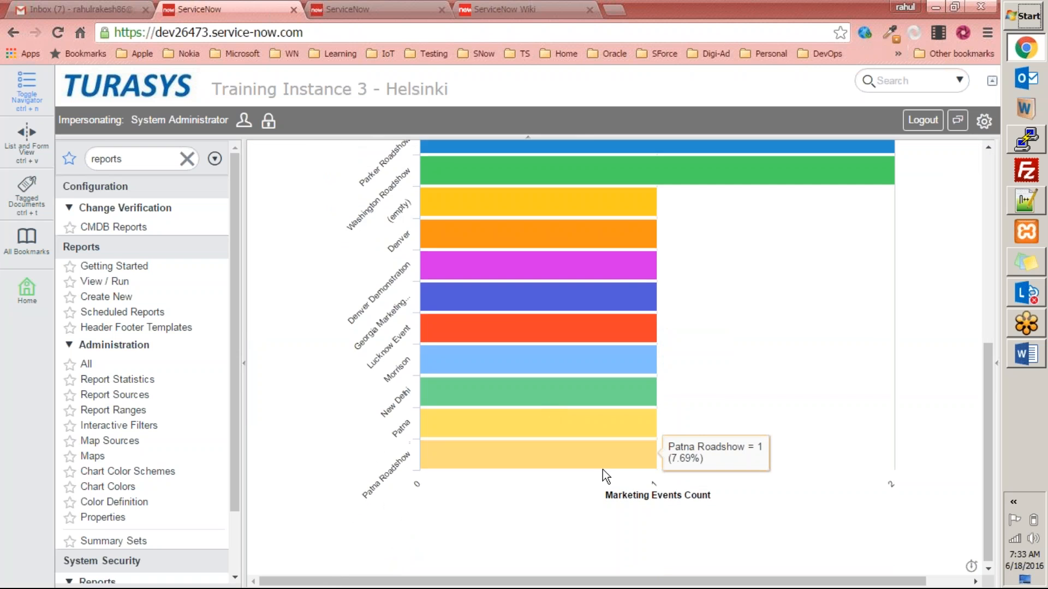
scroll(602, 470, up, 7)
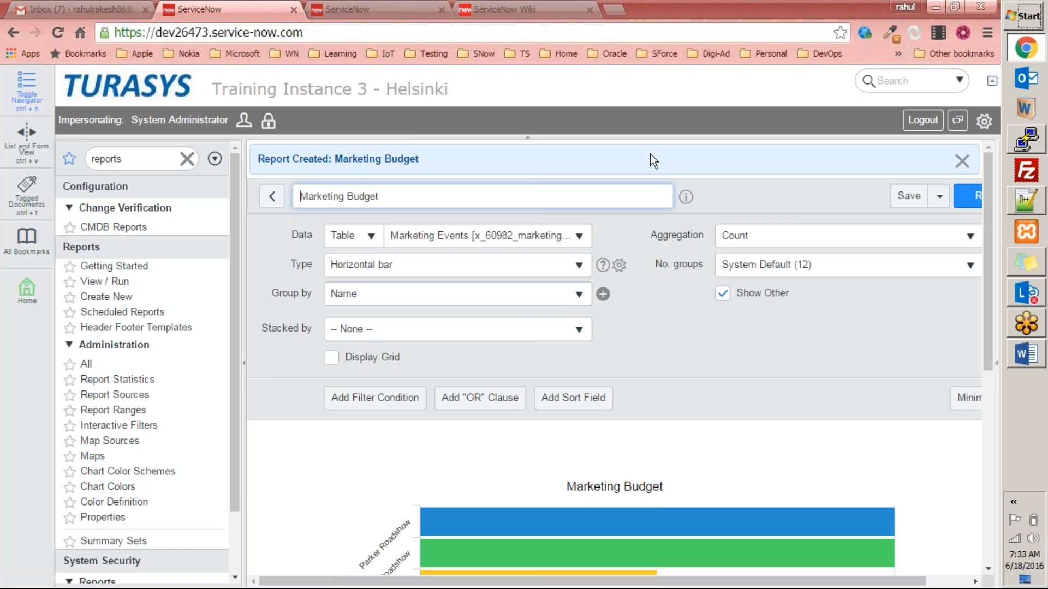
scroll(649, 154, down, 6)
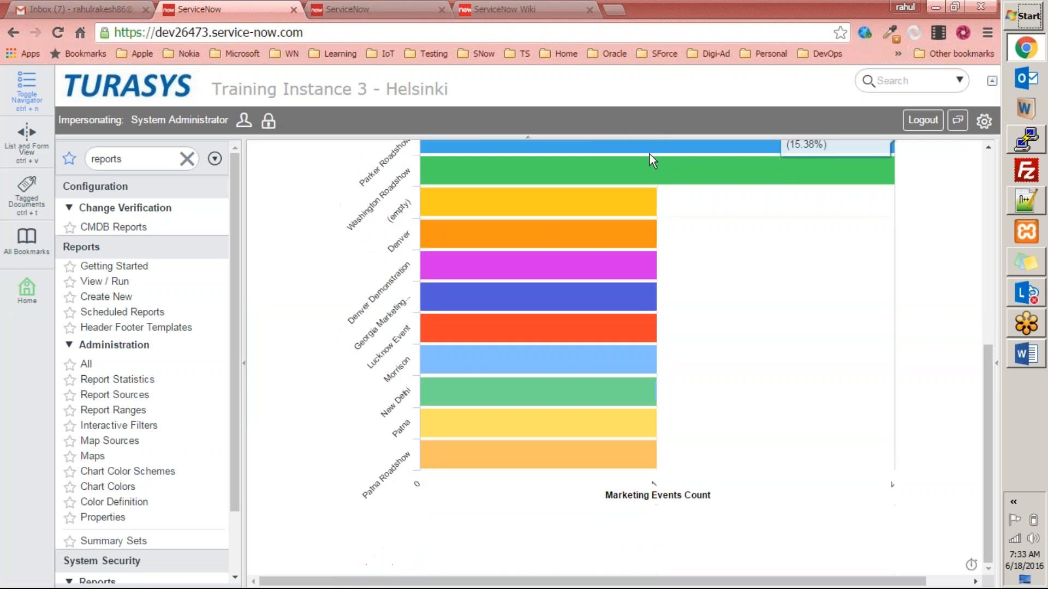
scroll(670, 173, up, 6)
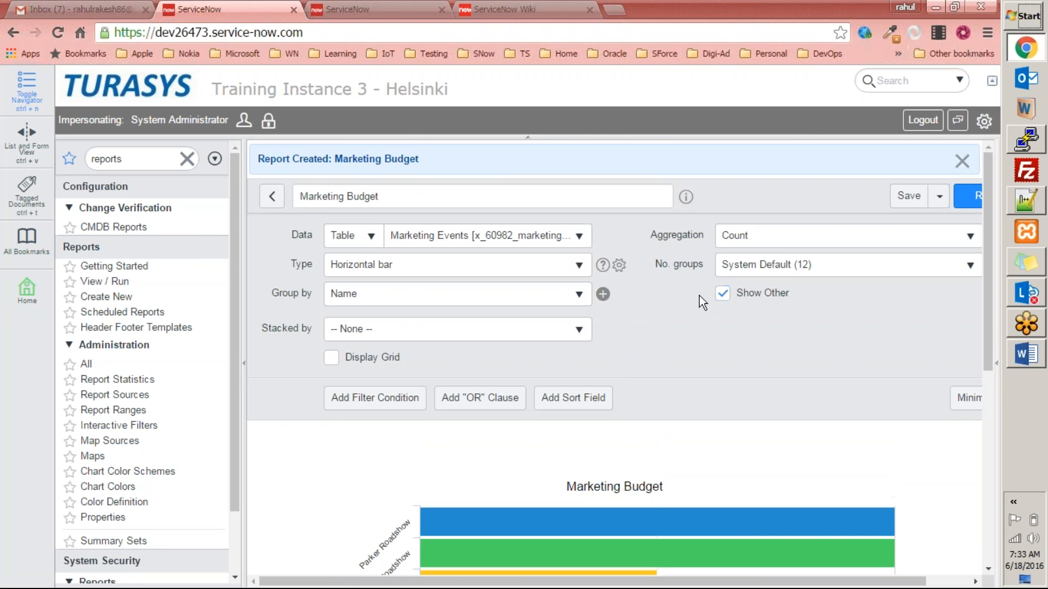
click(243, 364)
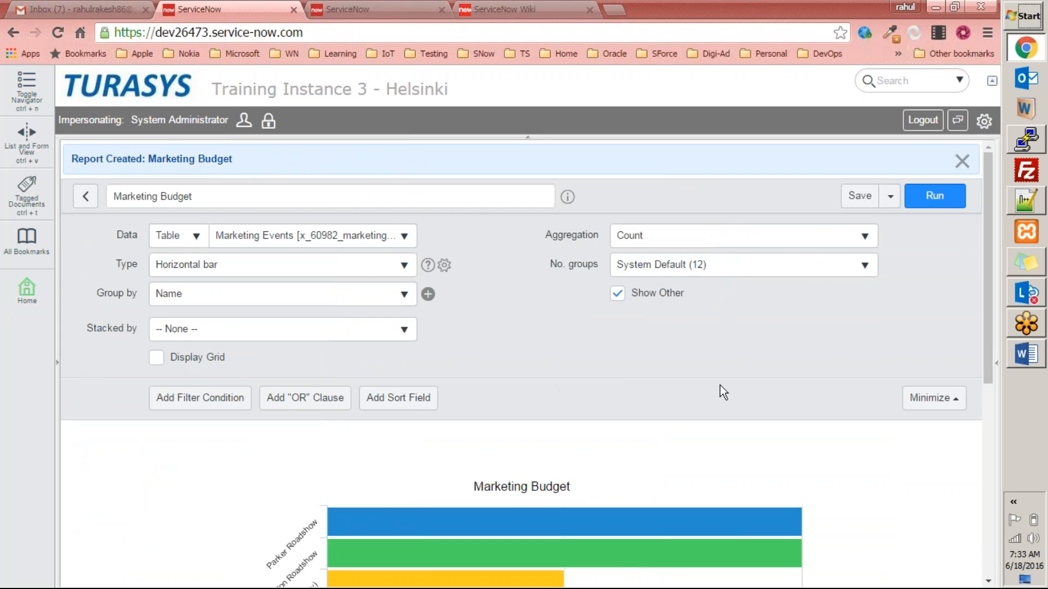
scroll(709, 390, down, 5)
scroll(288, 302, up, 5)
In Reports > View / Run, search 'marketing' so only the Marketing Budget report is listed.
click(57, 374)
click(94, 284)
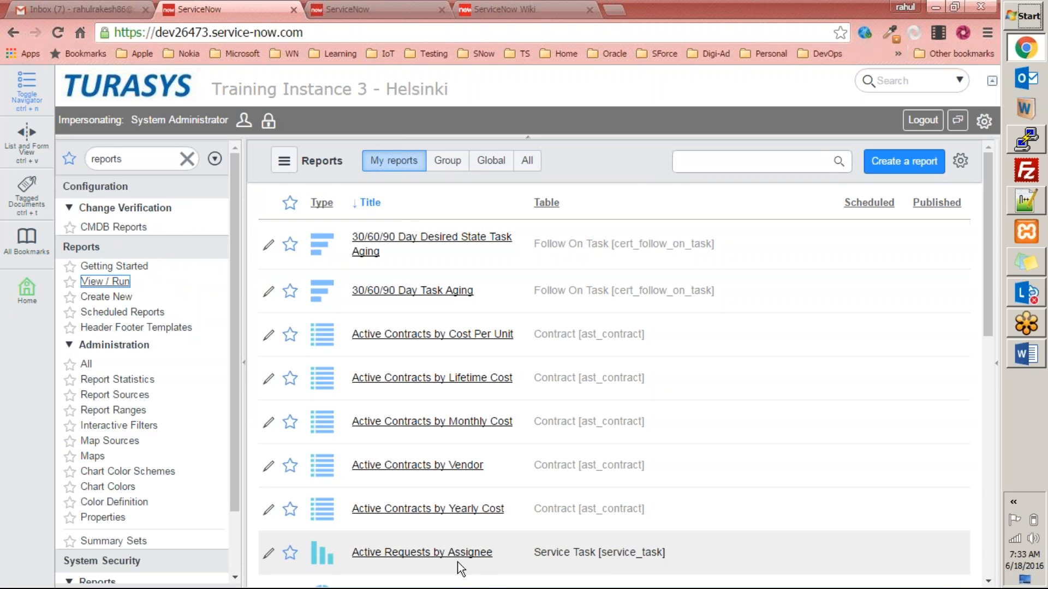
scroll(451, 531, down, 8)
scroll(449, 526, up, 10)
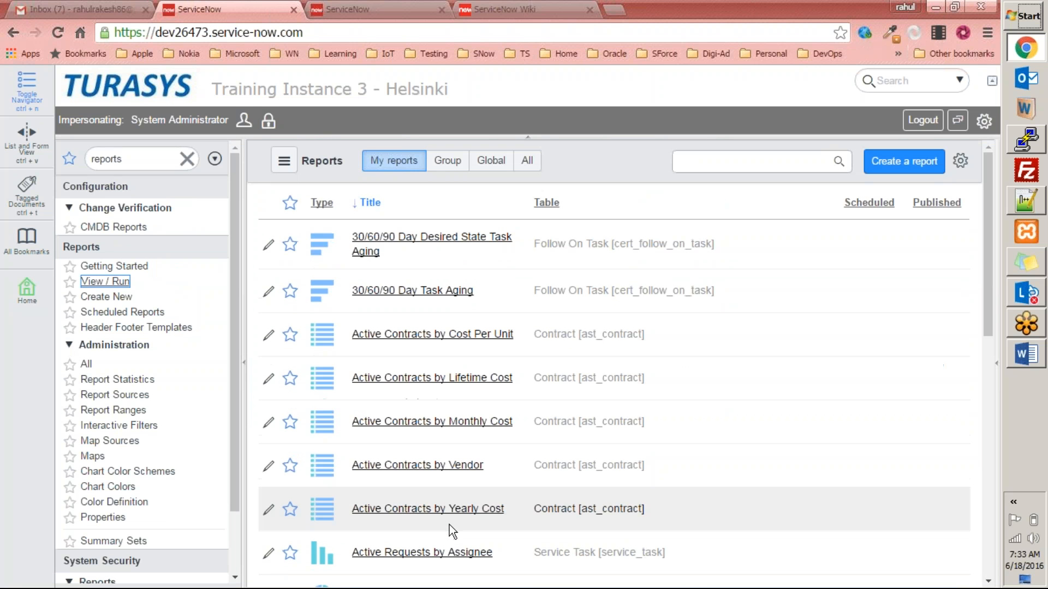
click(760, 163)
text(marketing)
key(Return)
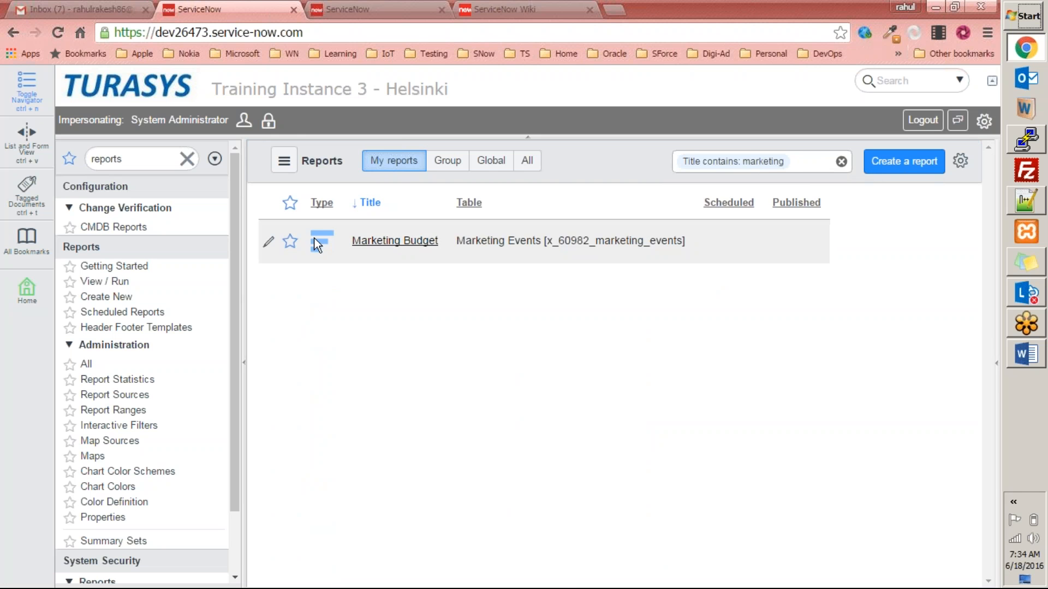
mouse_move(327, 241)
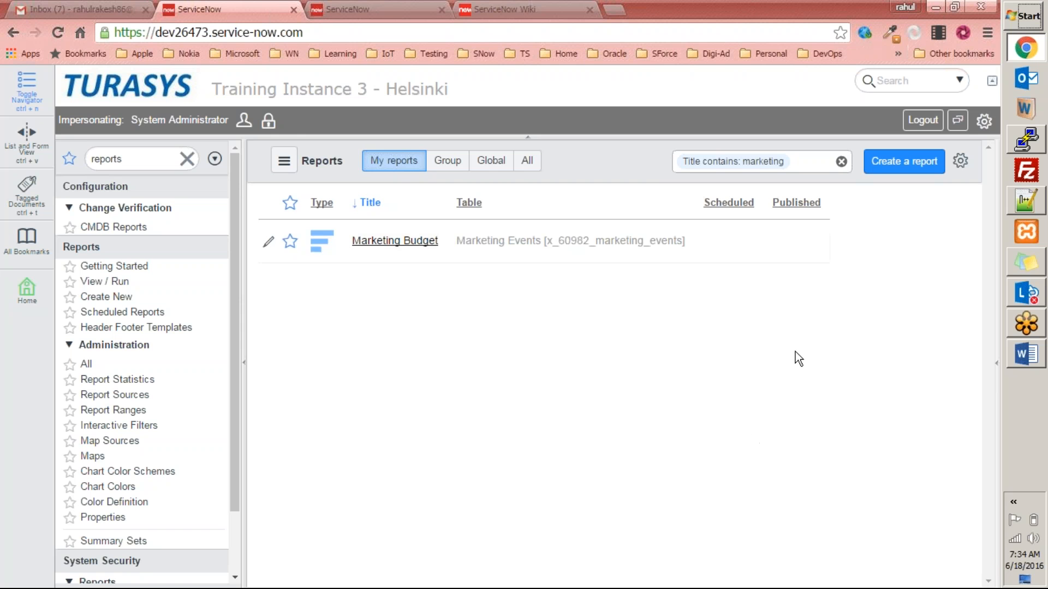
Reopen the Marketing Budget bar-chart report and show the extra options beside Save.
click(388, 244)
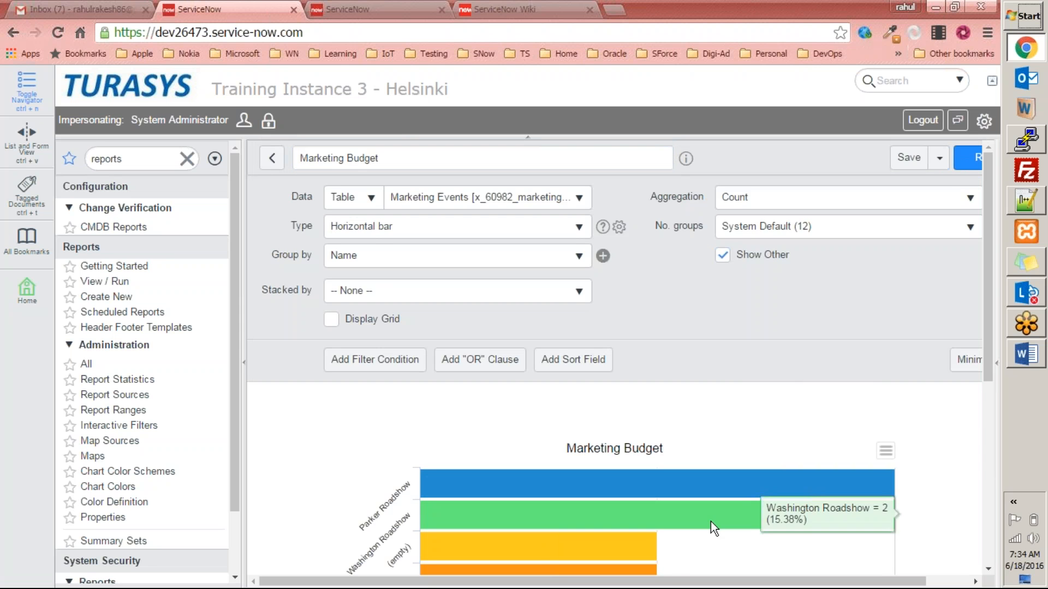
drag(649, 586, 694, 587)
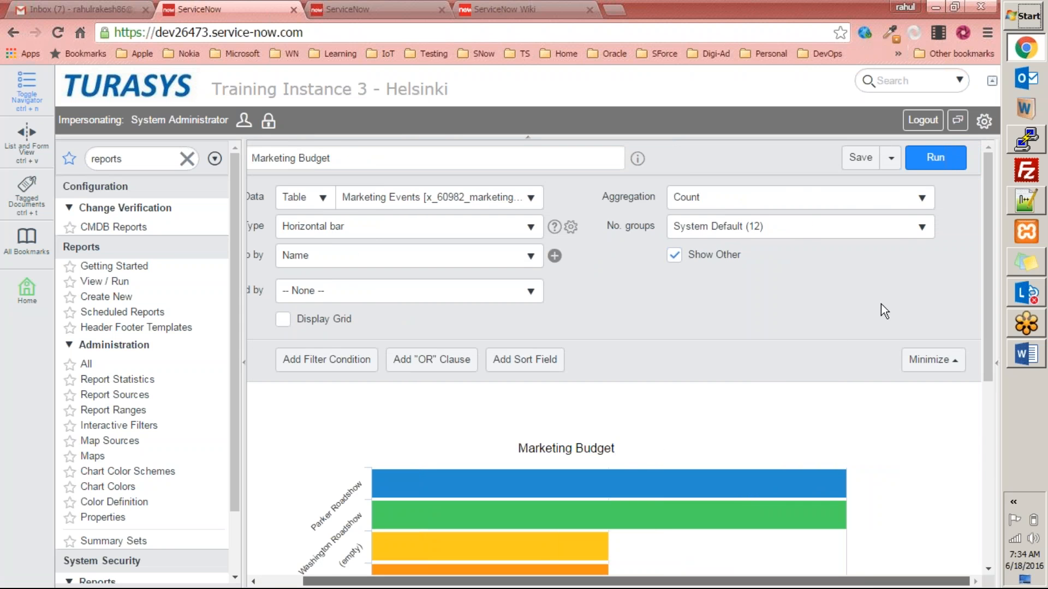
click(891, 158)
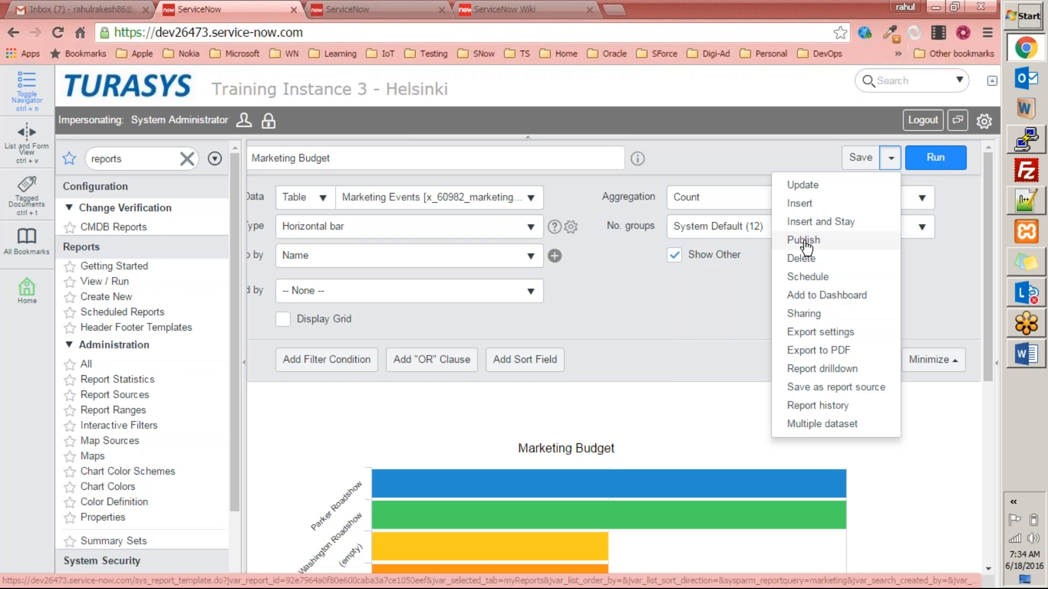
Publish the Marketing Budget report and select its entire published report URL.
click(804, 240)
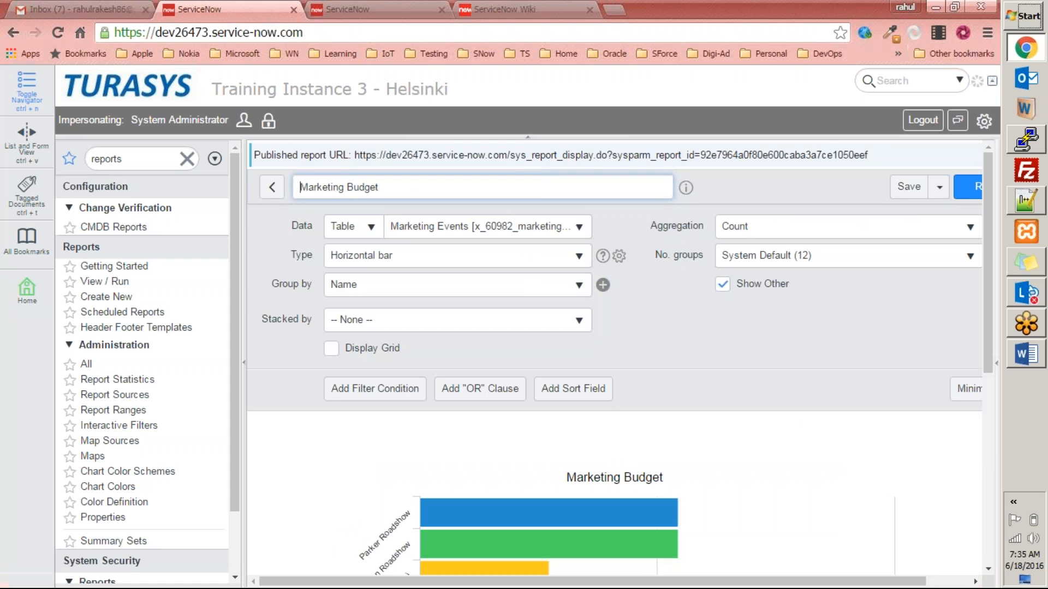
drag(353, 155, 717, 178)
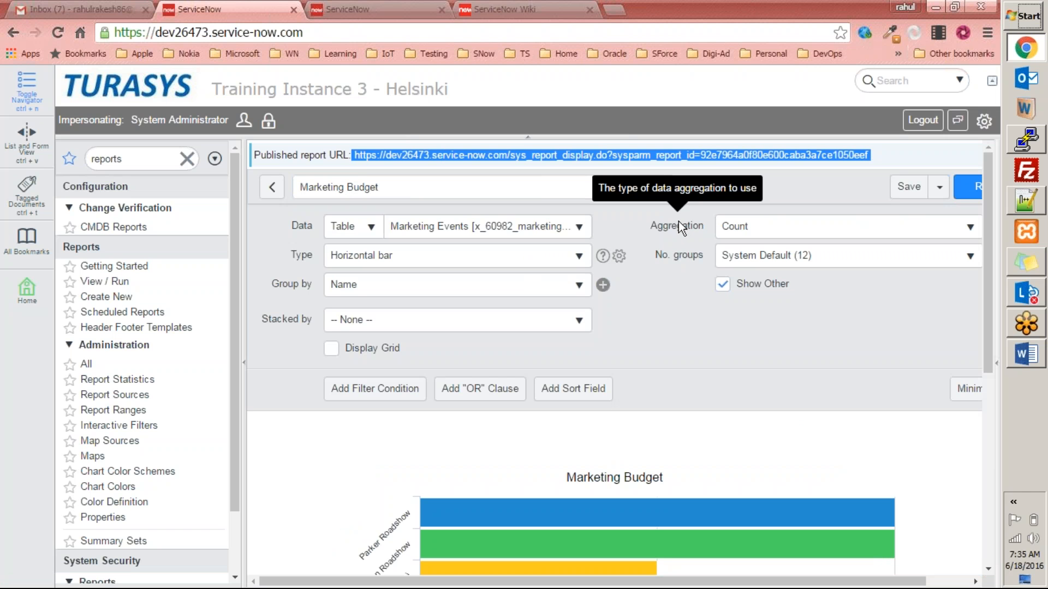
click(367, 167)
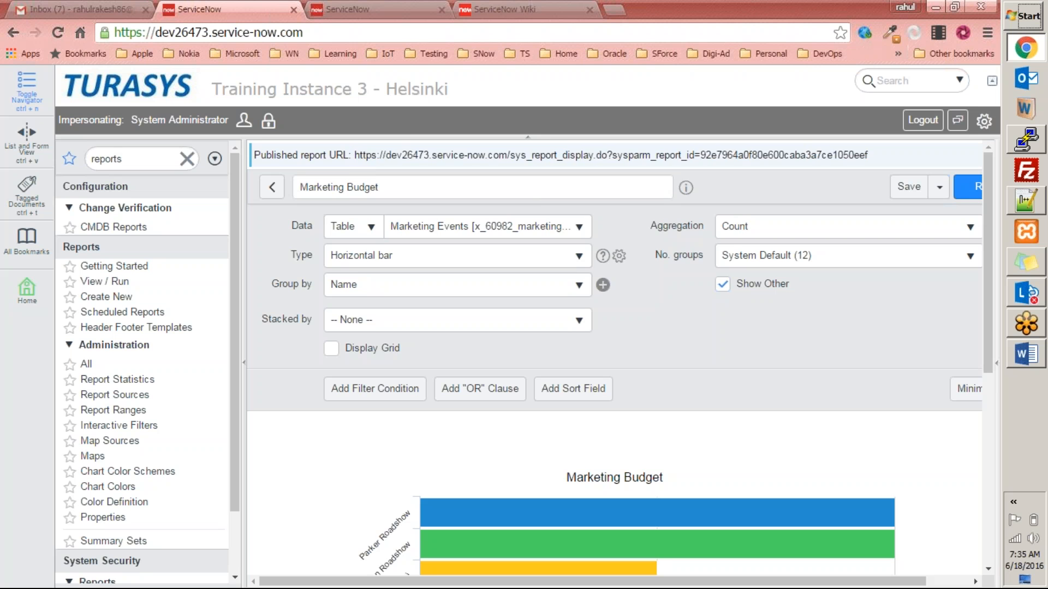
drag(395, 155, 875, 155)
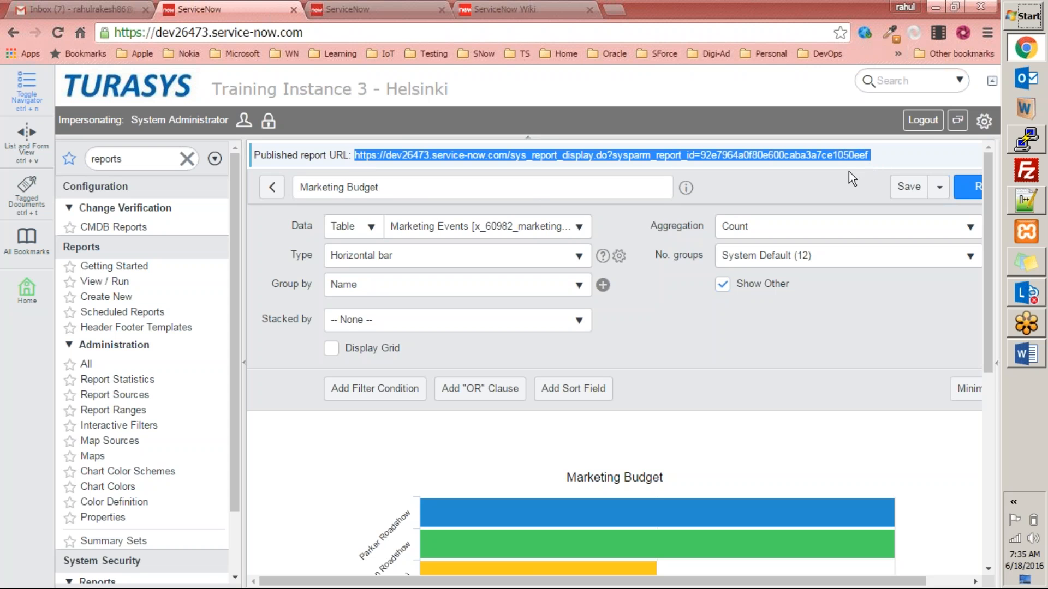
Bring up Notepad++ and set the new 5 document's language to HTML.
key(super+d)
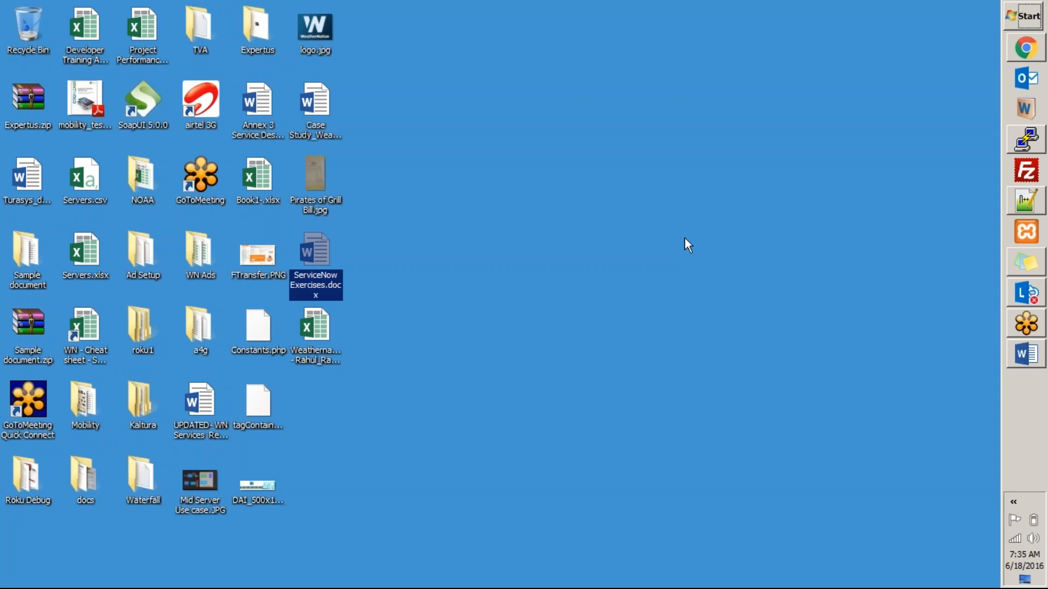
click(1009, 202)
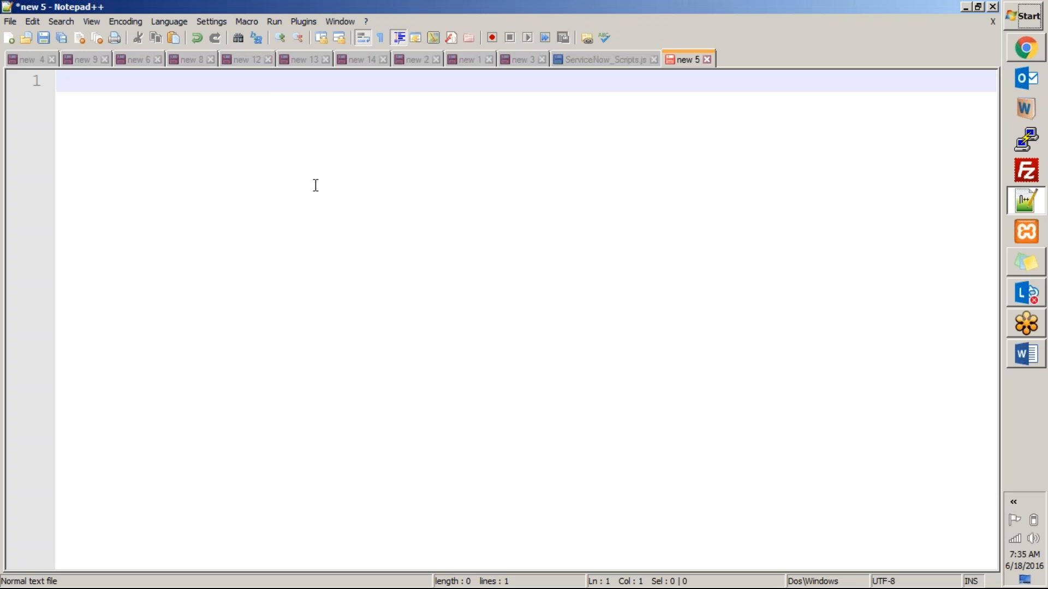
key(alt+l)
key(h)
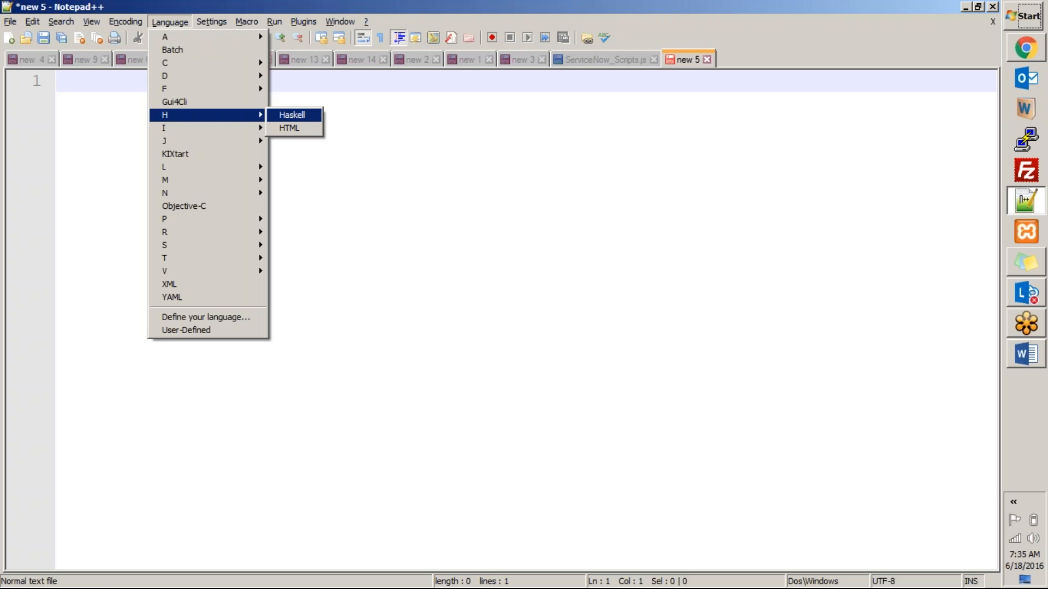
key(Down)
key(Return)
Type the opening and closing html and body tags.
text(<html>)
key(Return)
text(</html>)
key(Return)
click(132, 81)
key(Return)
text(<b)
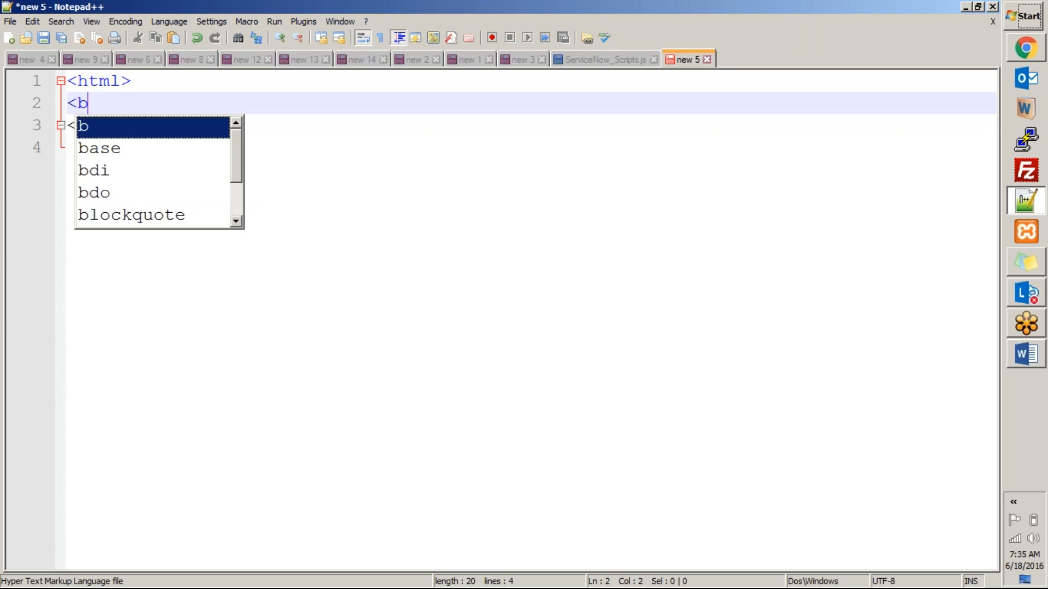
text(ody>)
key(Return)
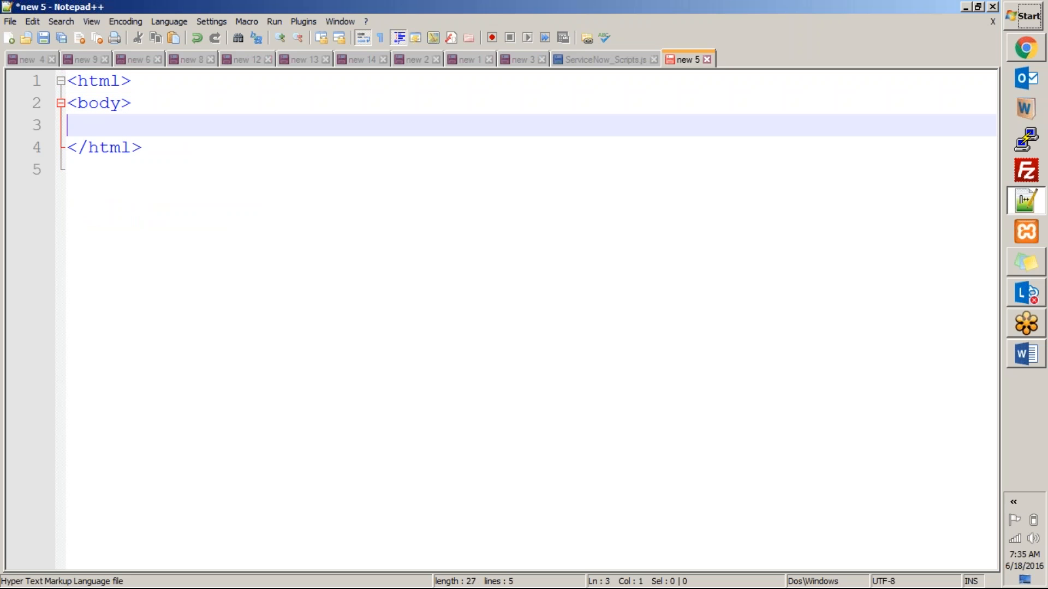
text(</bo)
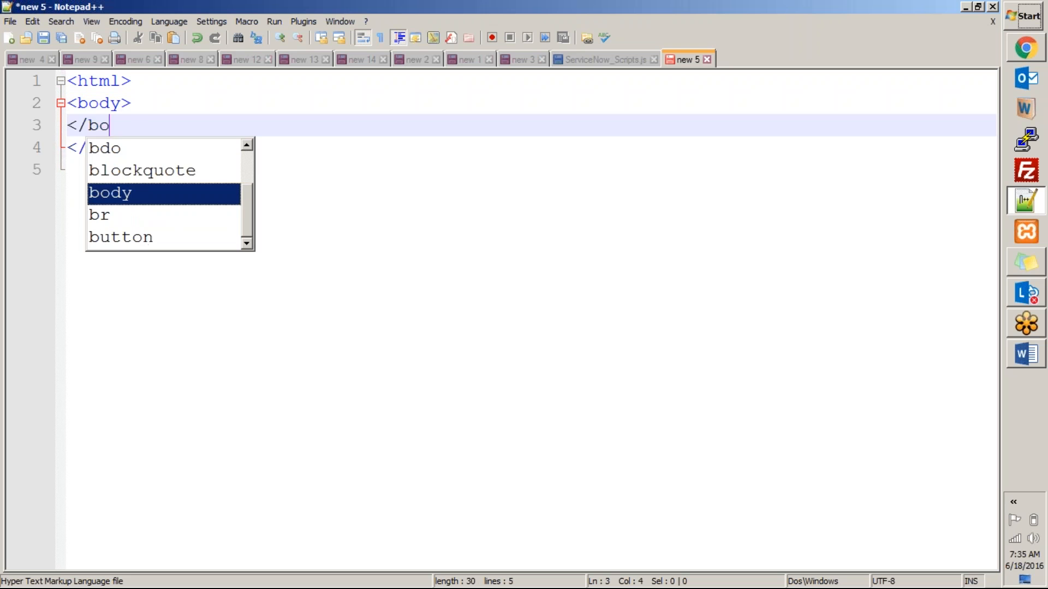
text(dy)
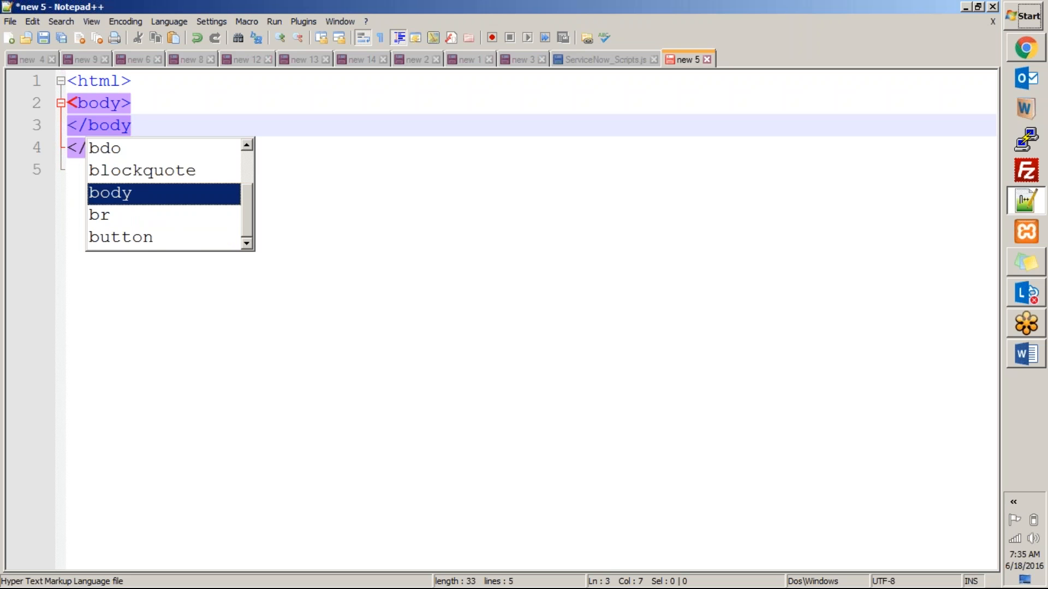
key(Escape)
text(>)
Add a title element reading 'Report Demonstration' above the body.
key(Up)
key(Return)
key(Up)
key(Return)
key(Up)
text(<titl)
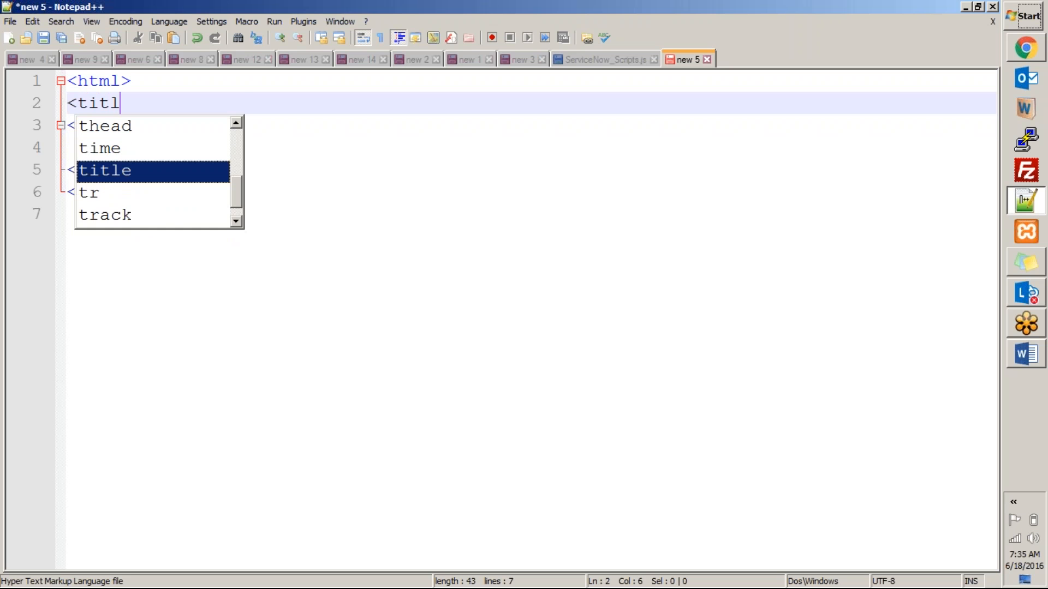
key(Return)
text(>)
key(BackSpace)
text(></re)
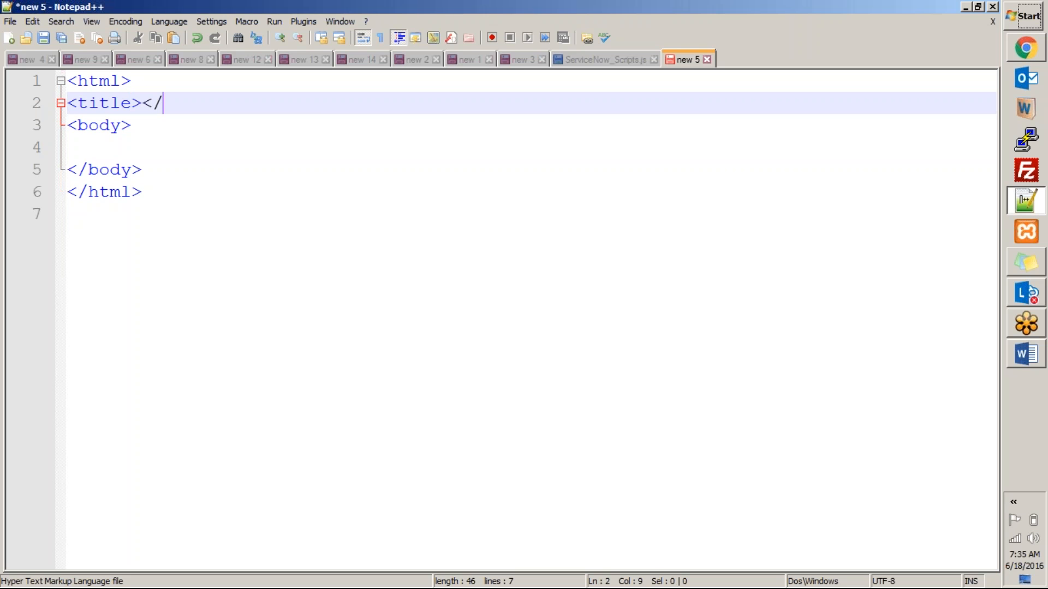
key(BackSpace)
key(BackSpace)
text(ti)
key(Return)
text(>)
key(Up)
key(Down)
key(ctrl+Left)
key(ctrl+Left)
key(ctrl+Left)
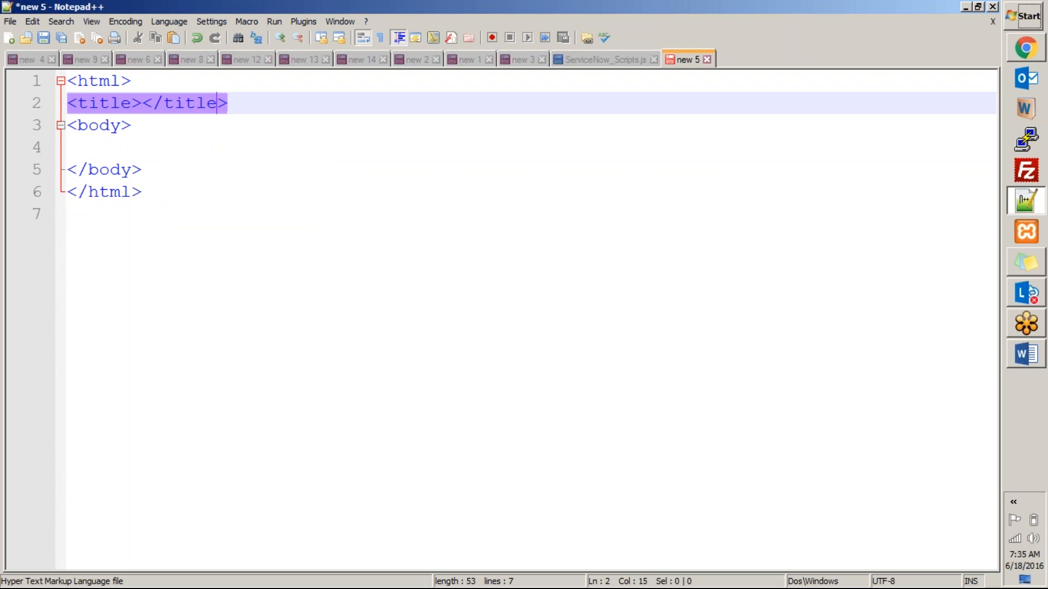
key(Right)
text(Report )
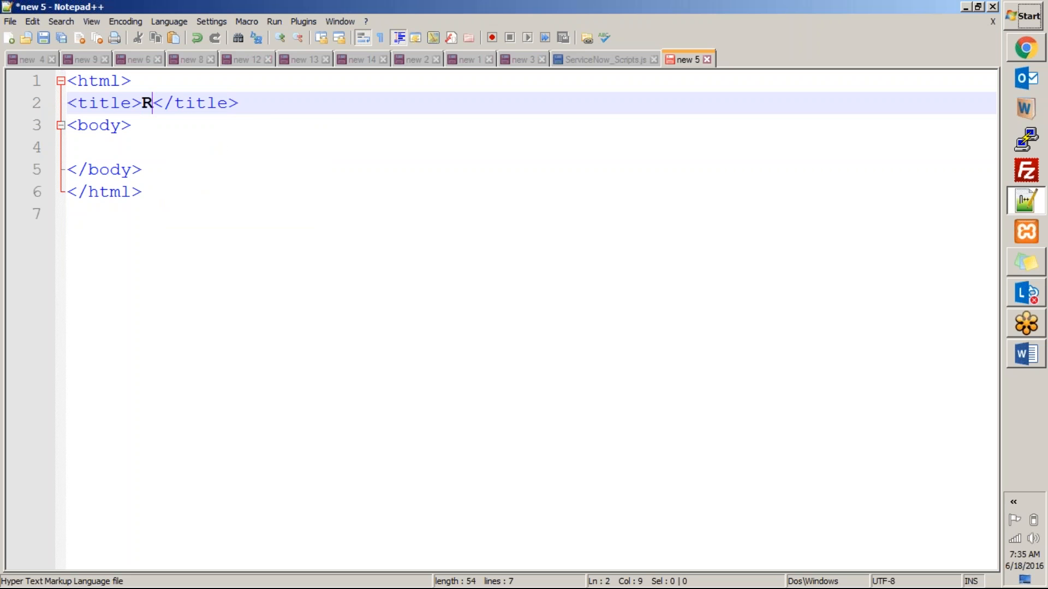
text(Demos)
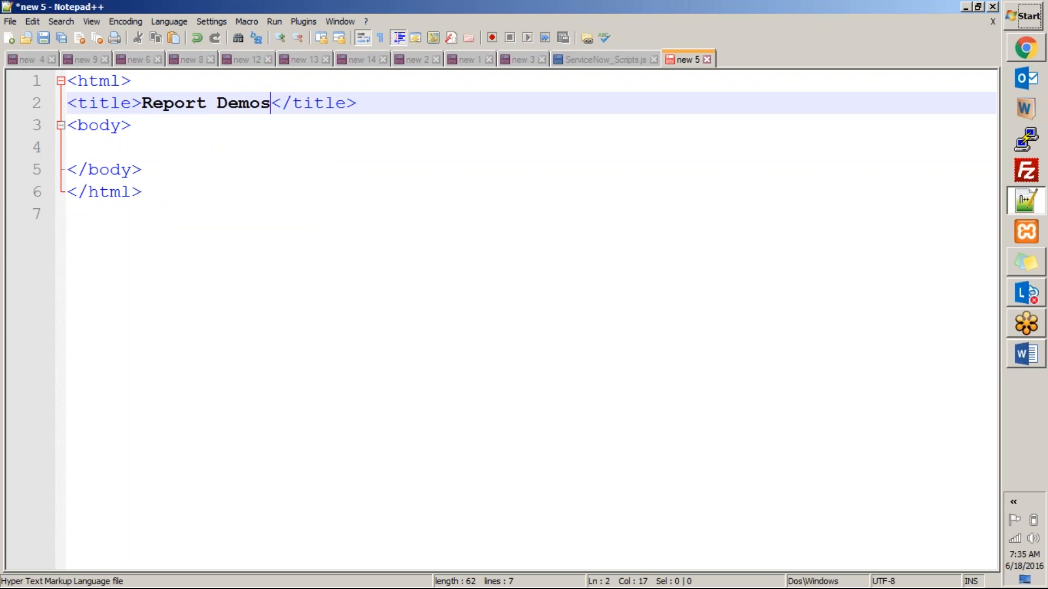
key(BackSpace)
text(nstratio)
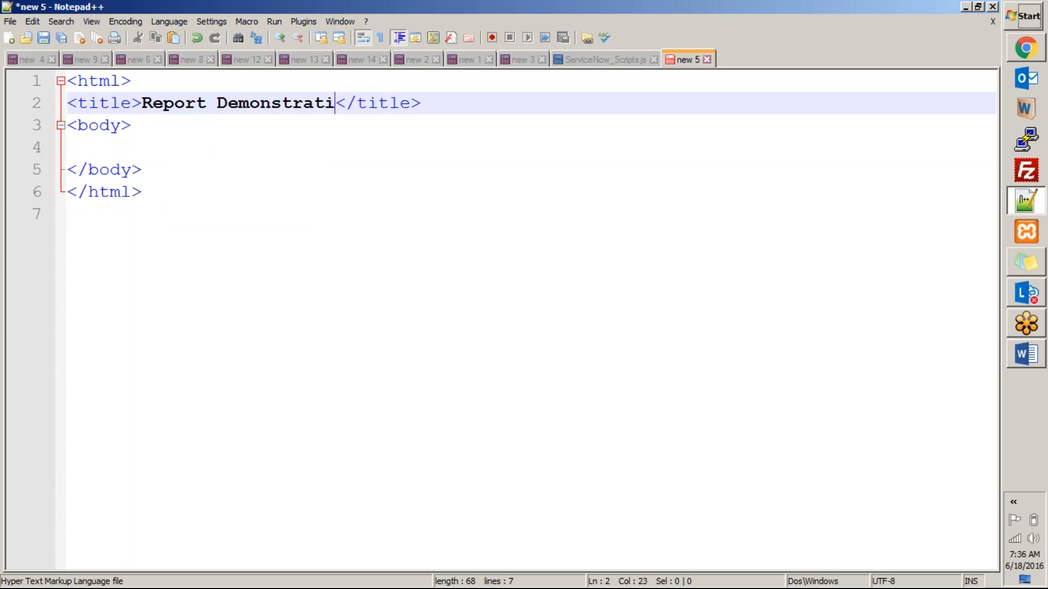
text(n)
Insert <head></head> tags right after the opening html tag.
key(Down)
key(Down)
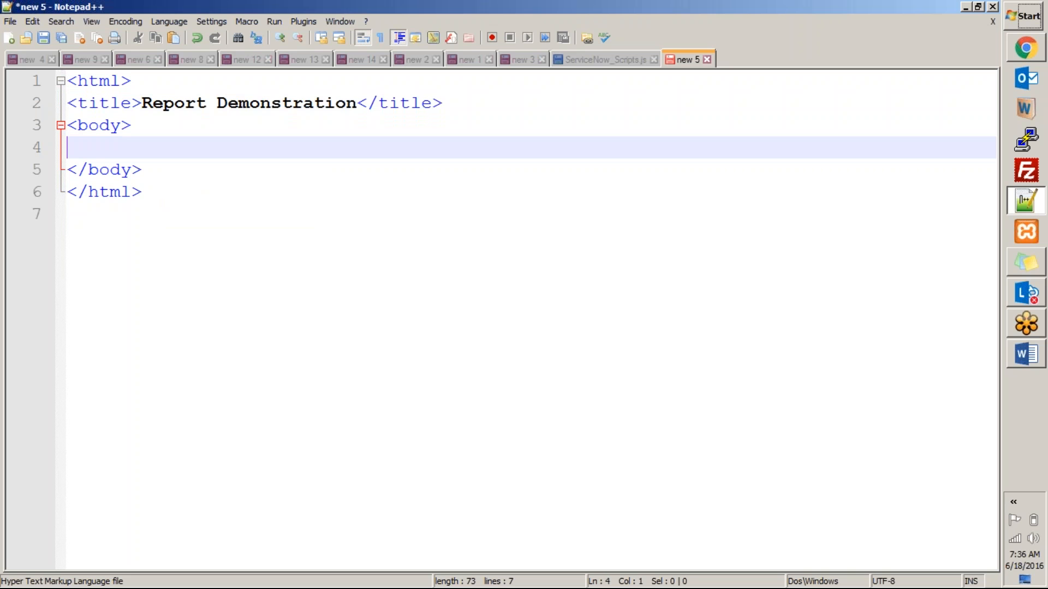
key(Up)
key(Up)
key(Up)
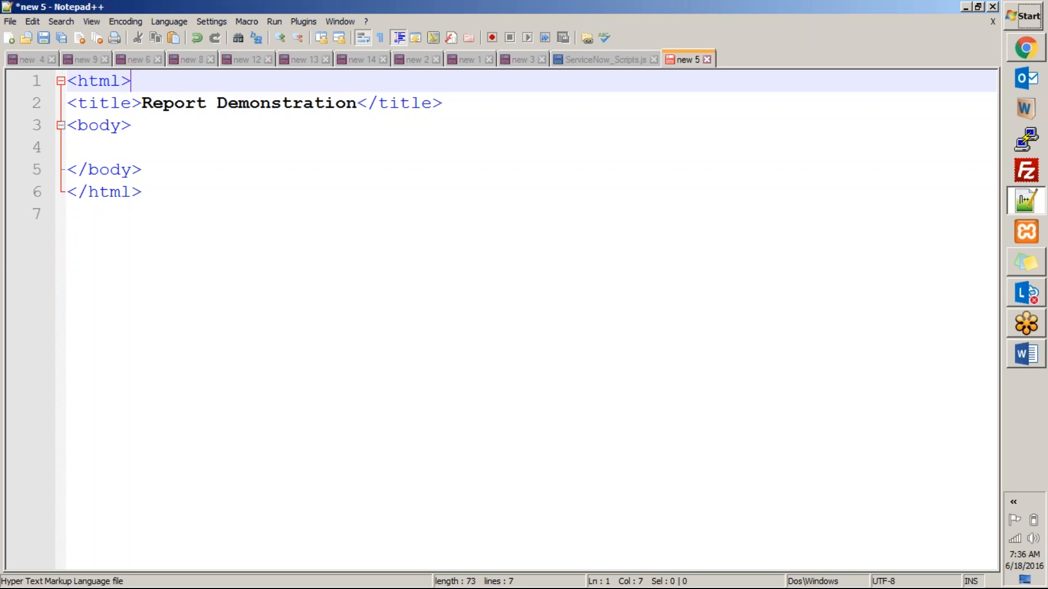
key(Return)
text(head)
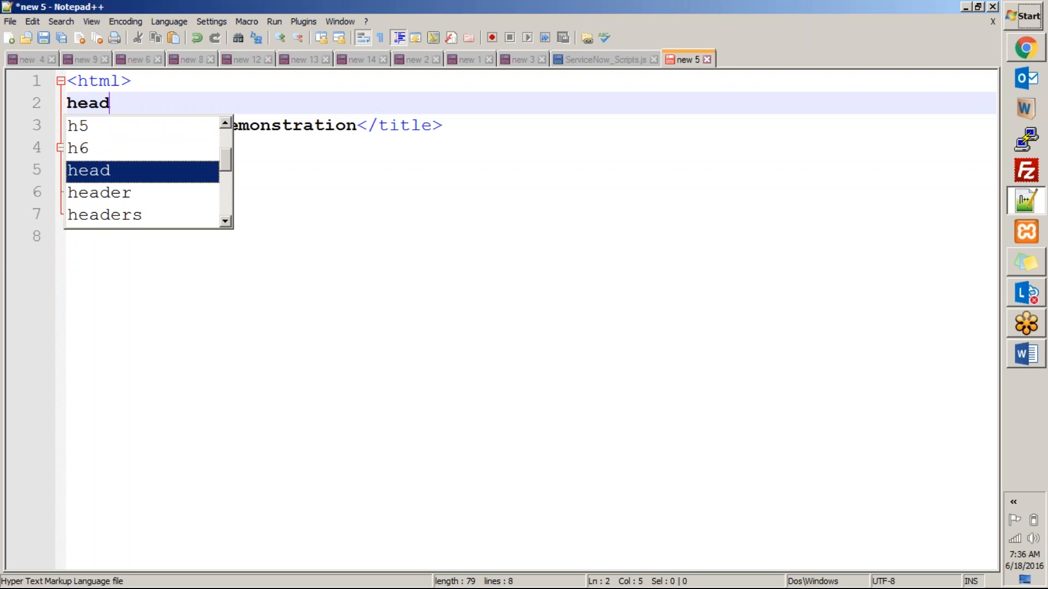
key(Escape)
text(>)
key(Home)
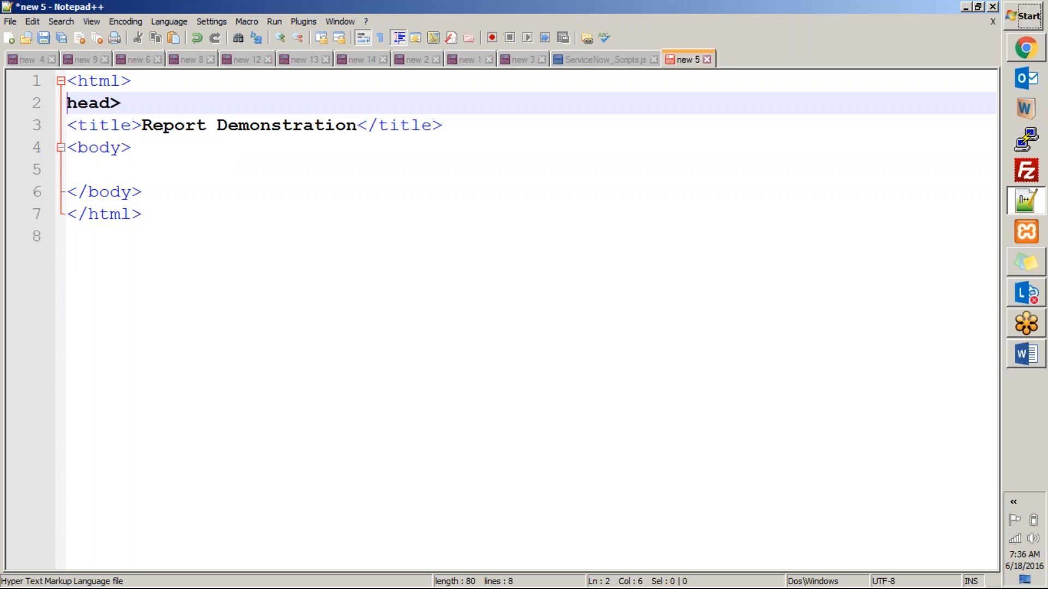
text(<)
key(End)
text(</head)
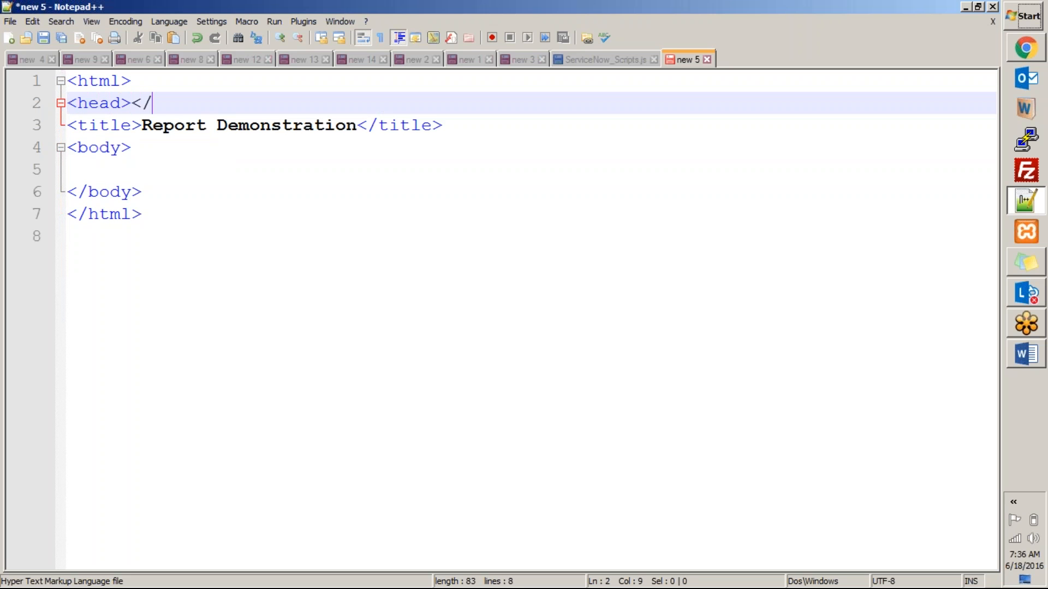
key(Escape)
text(>)
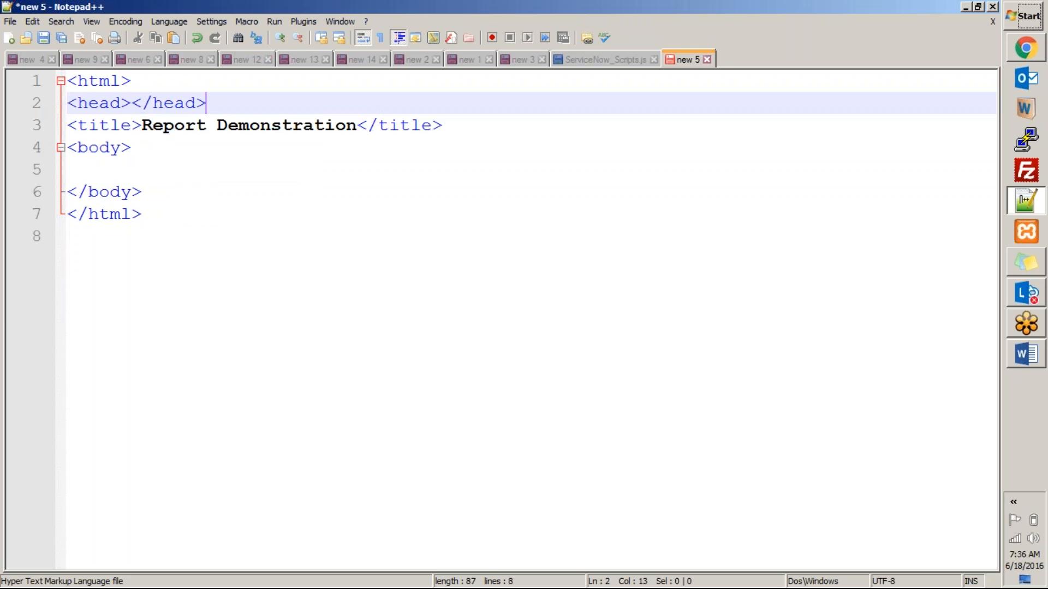
Cut the title line, split the head tags, and start typing script inside head.
key(Up)
key(Down)
key(Down)
key(Up)
key(Down)
key(Down)
key(Up)
key(End)
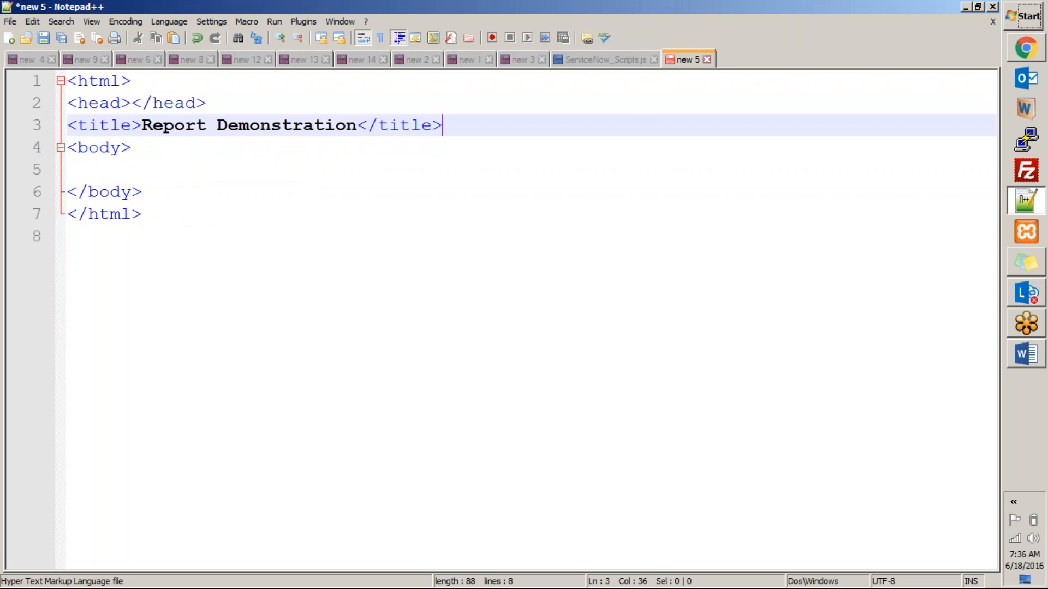
key(shift+Home)
key(ctrl+x)
key(Up)
key(Right)
key(Right)
key(Right)
key(Right)
key(Right)
key(Right)
key(Return)
key(Return)
key(Up)
key(Tab)
text(script()
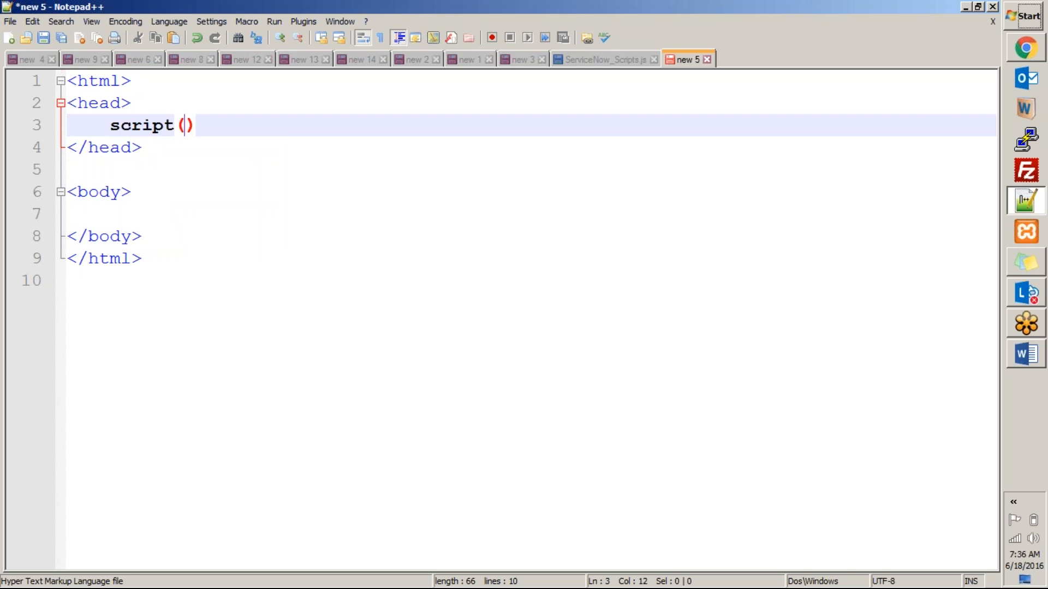
Build a <script type="text/javascript"> block with its closing tag inside head.
key(BackSpace)
key(Home)
text(<)
key(End)
text(type)
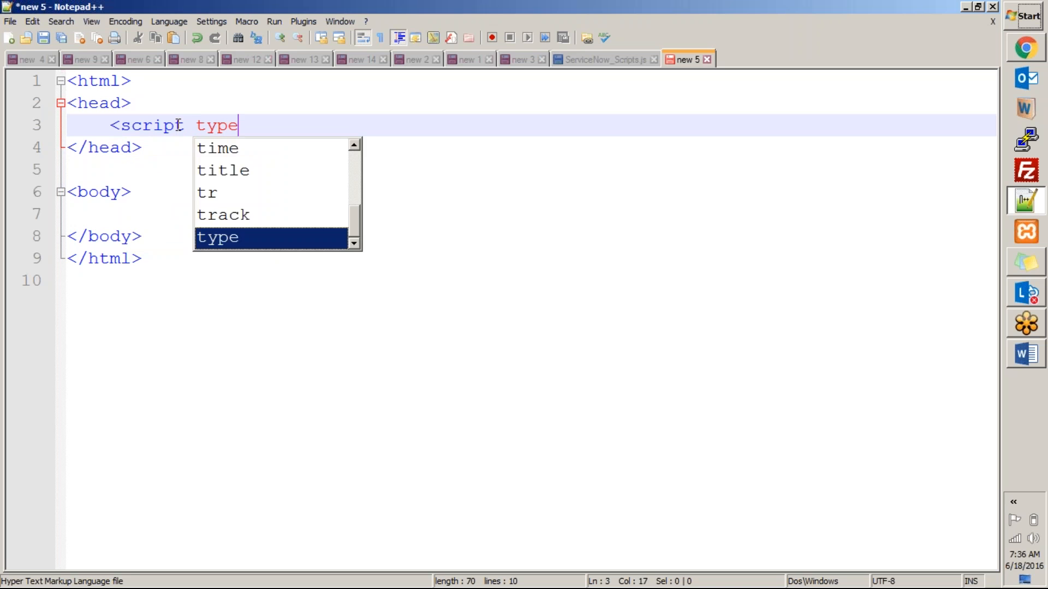
key(Escape)
text(="text)
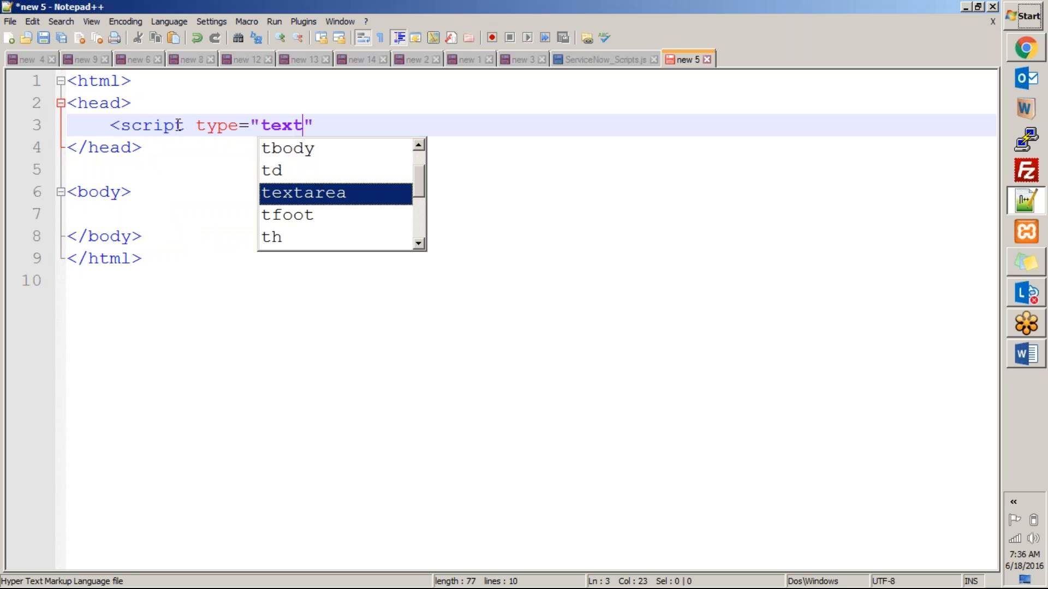
text(/javascript)
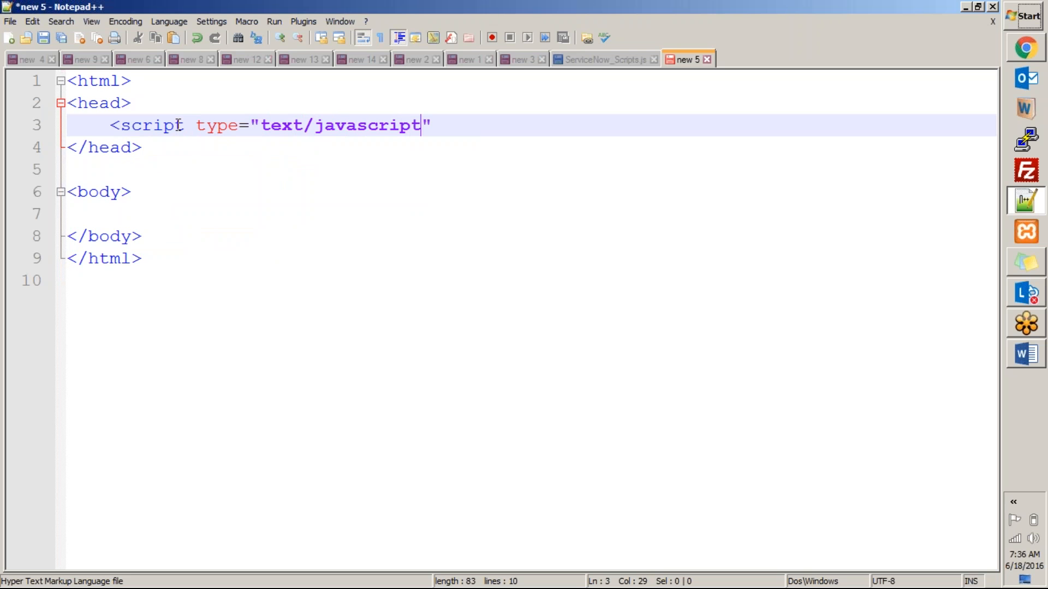
text(">)
key(Return)
text(</)
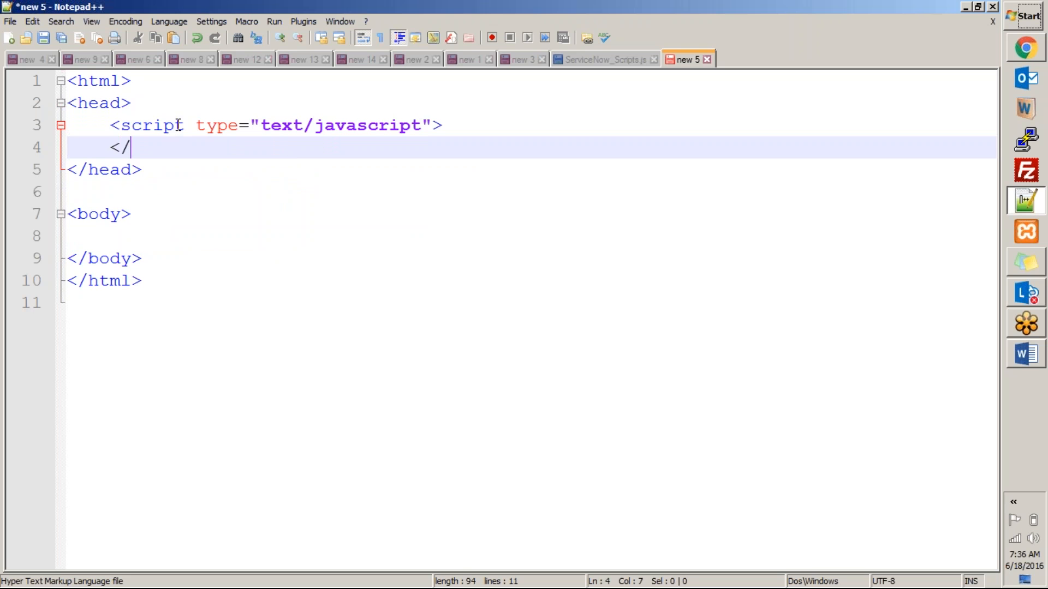
text(script)
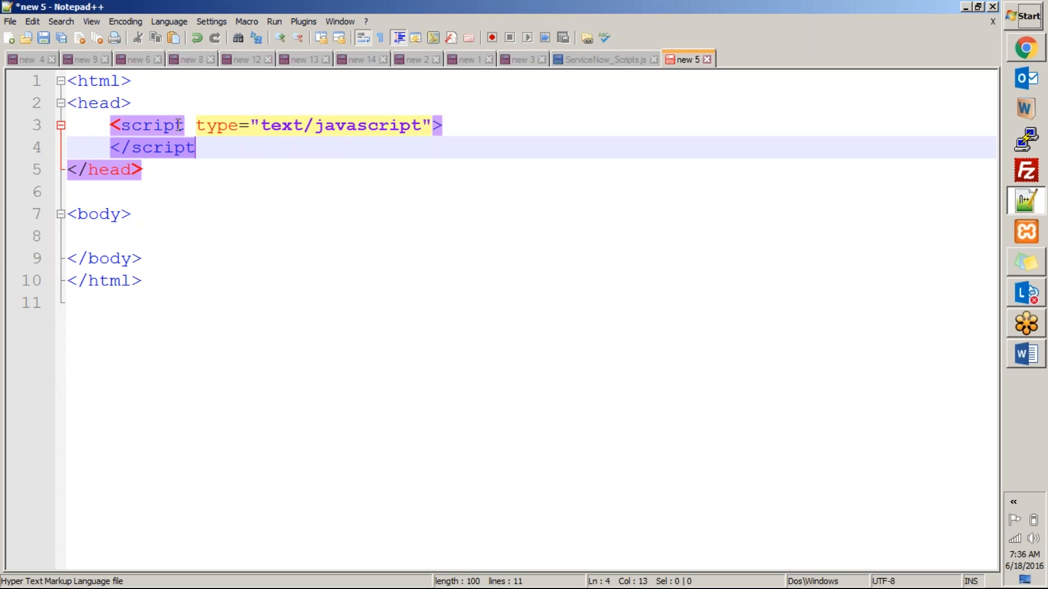
text(>)
key(Up)
key(End)
key(Return)
key(Tab)
Declare function showReport() with braces and begin a window.open( call inside.
text(showReport())
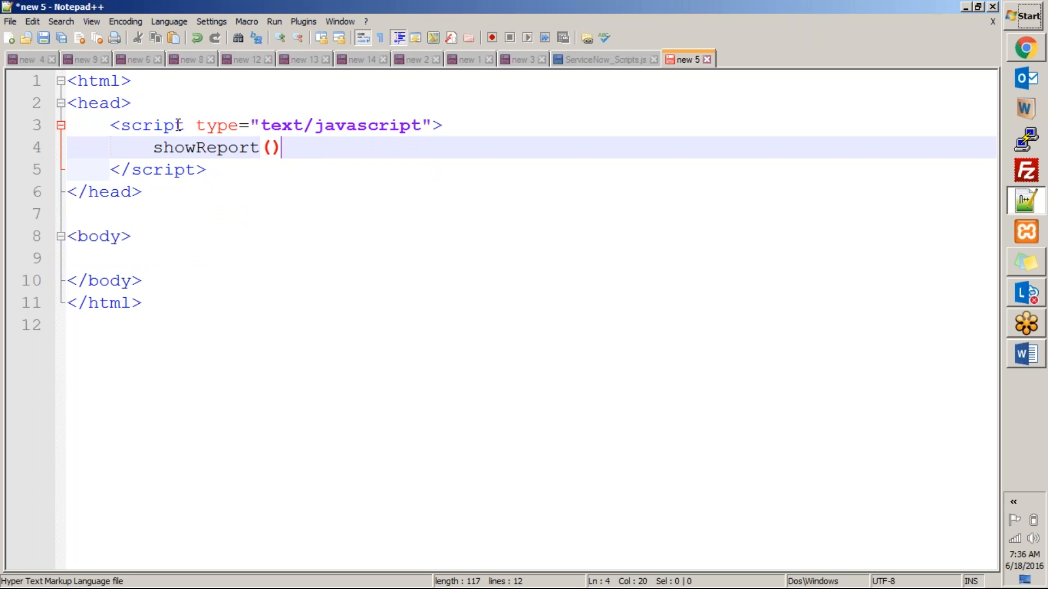
key(Home)
text(function)
key(End)
key(Return)
text({)
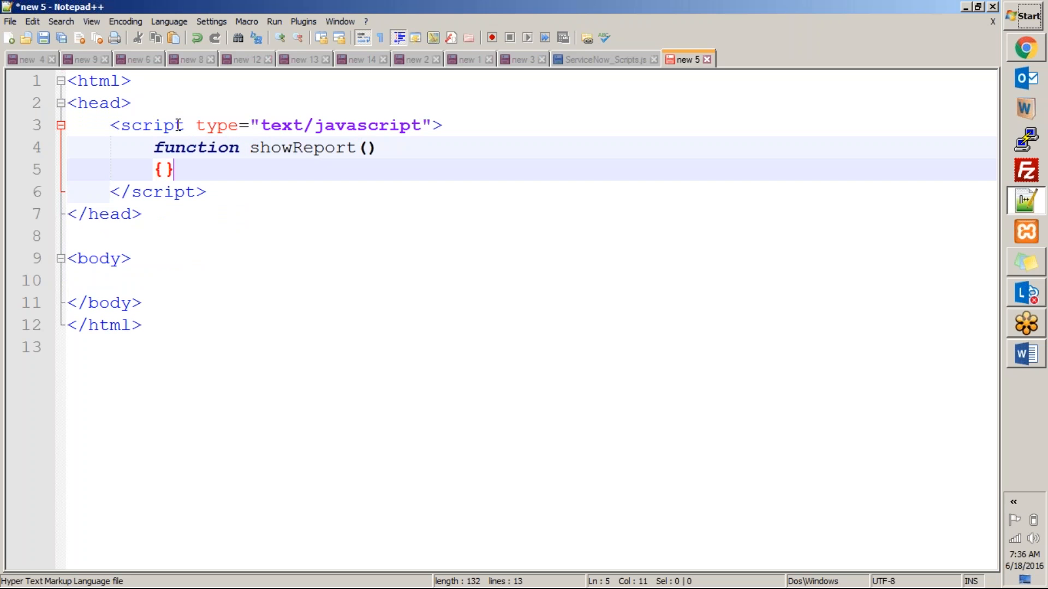
key(Return)
key(Return)
key(Tab)
text(window.open)
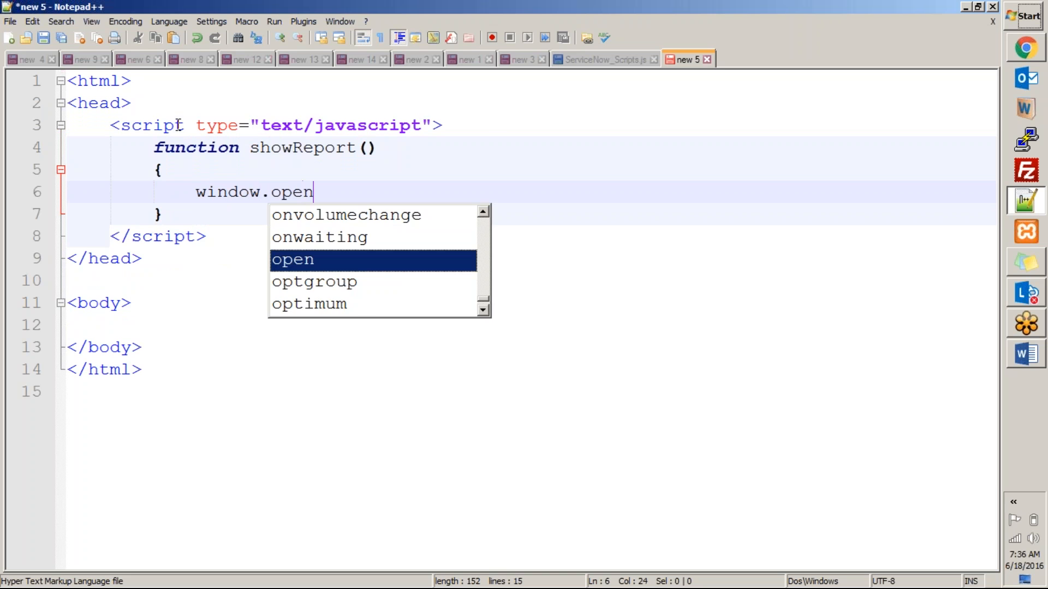
key(Return)
text(()
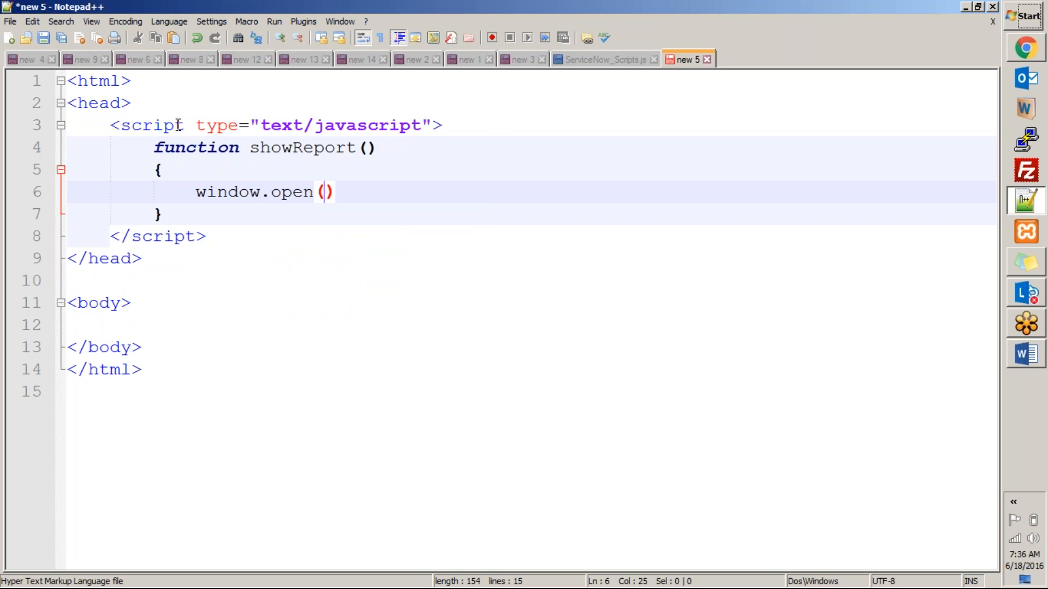
Paste the published report URL in quotes into window.open and check it.
key(ctrl+v)
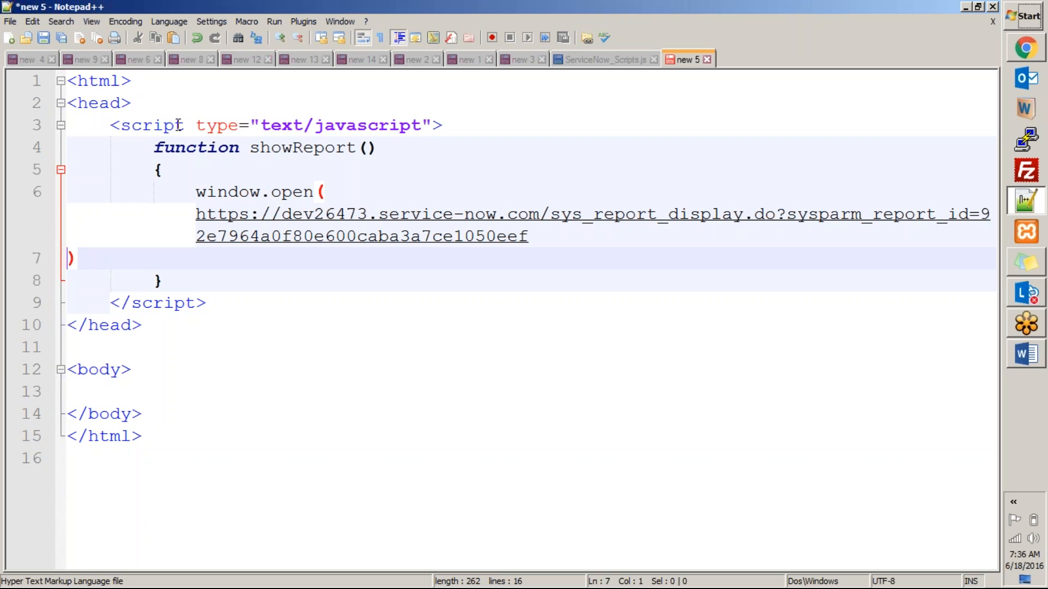
key(Down)
key(ctrl+z)
text(")
key(ctrl+v)
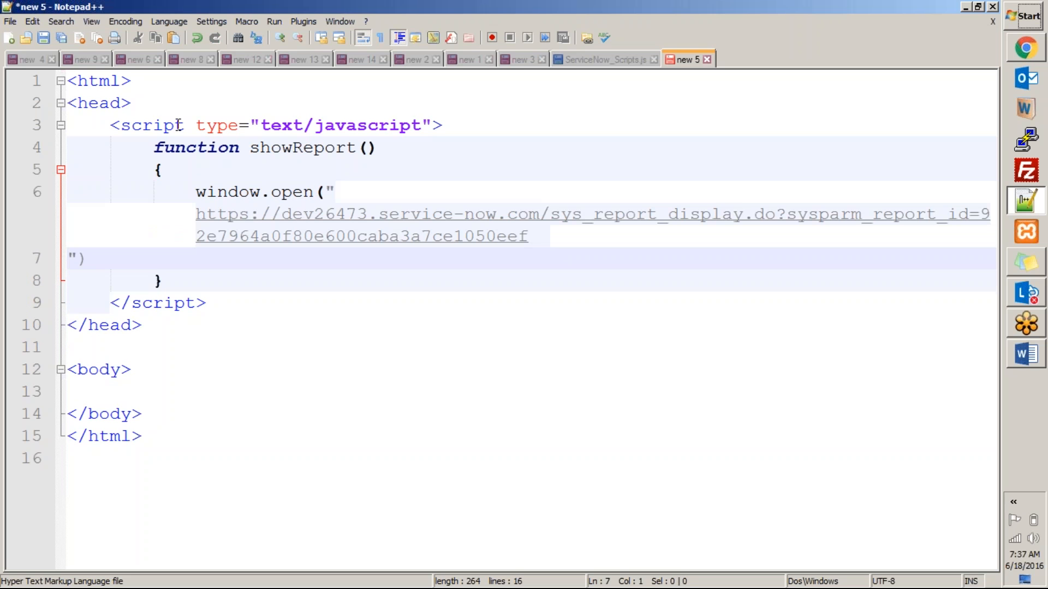
key(BackSpace)
key(BackSpace)
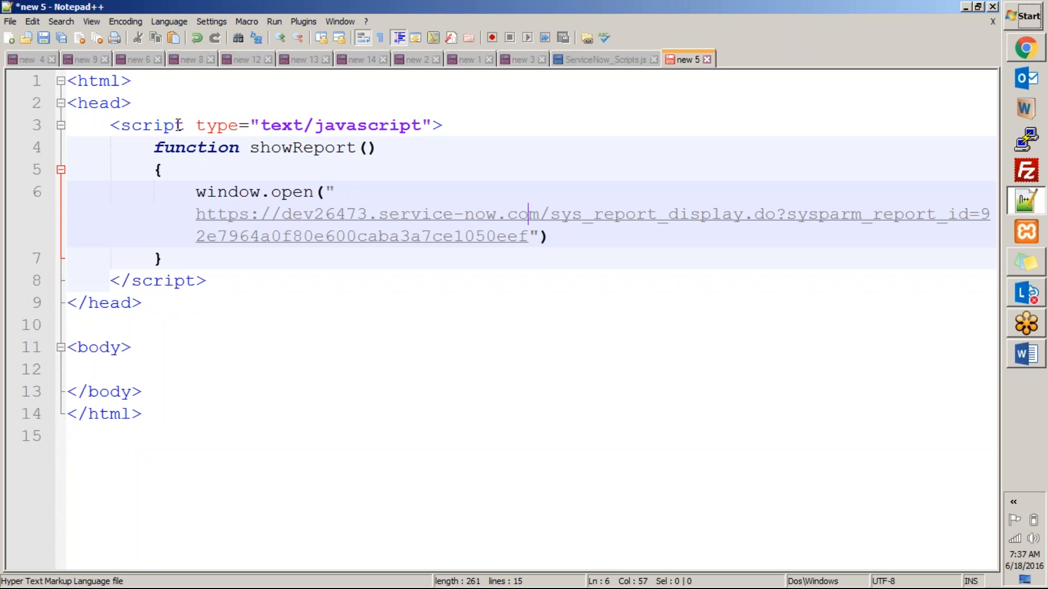
key(End)
key(End)
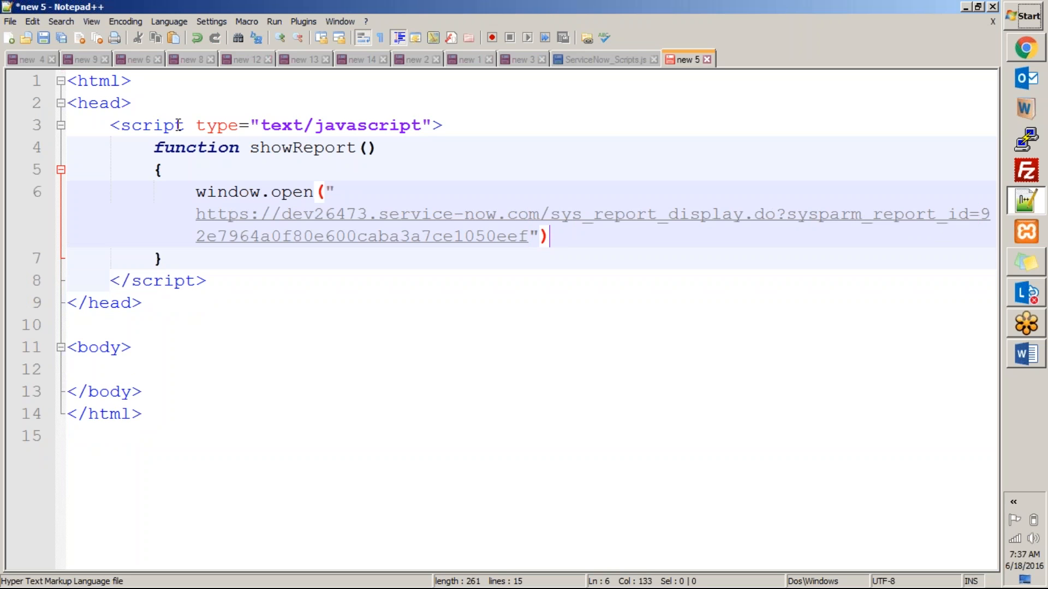
key(Down)
key(Up)
key(Home)
key(BackSpace)
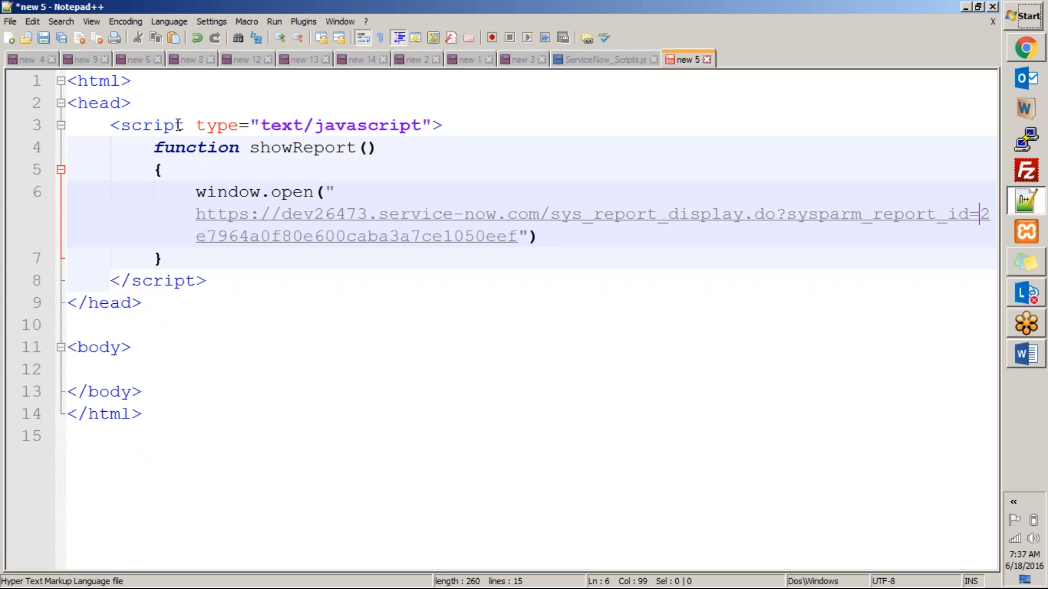
key(ctrl+z)
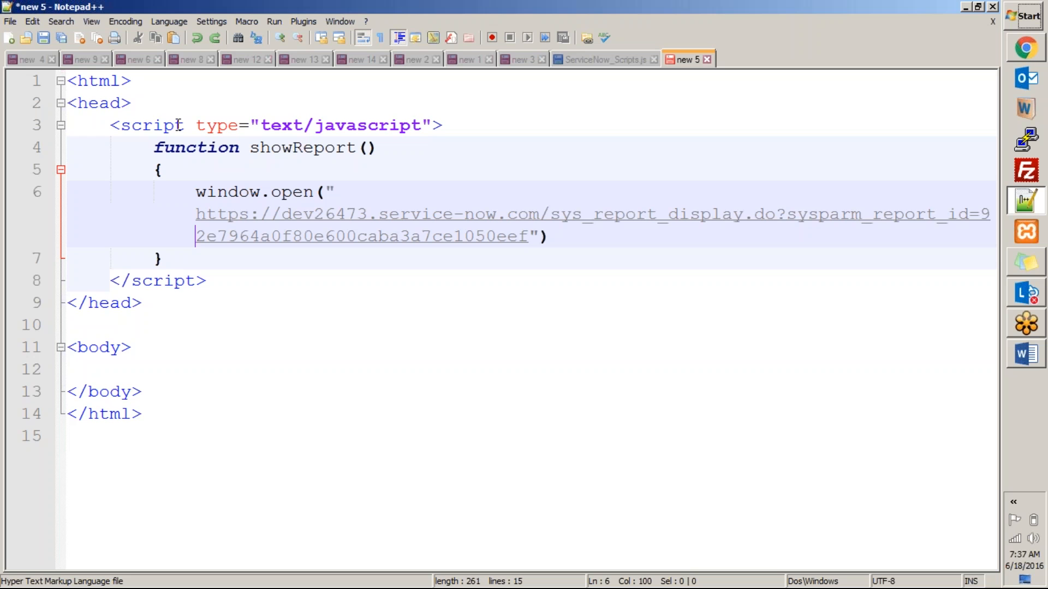
key(Down)
key(Down)
key(Down)
key(Down)
key(Down)
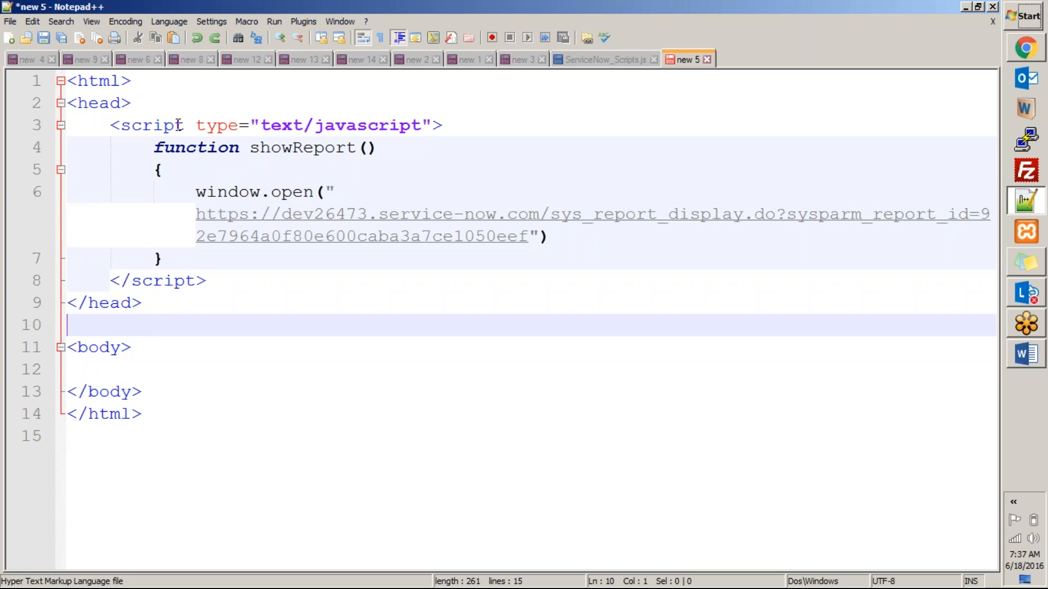
key(Left)
Add onload="showReport()" to the body tag and type Hello inside the body.
text(onload)
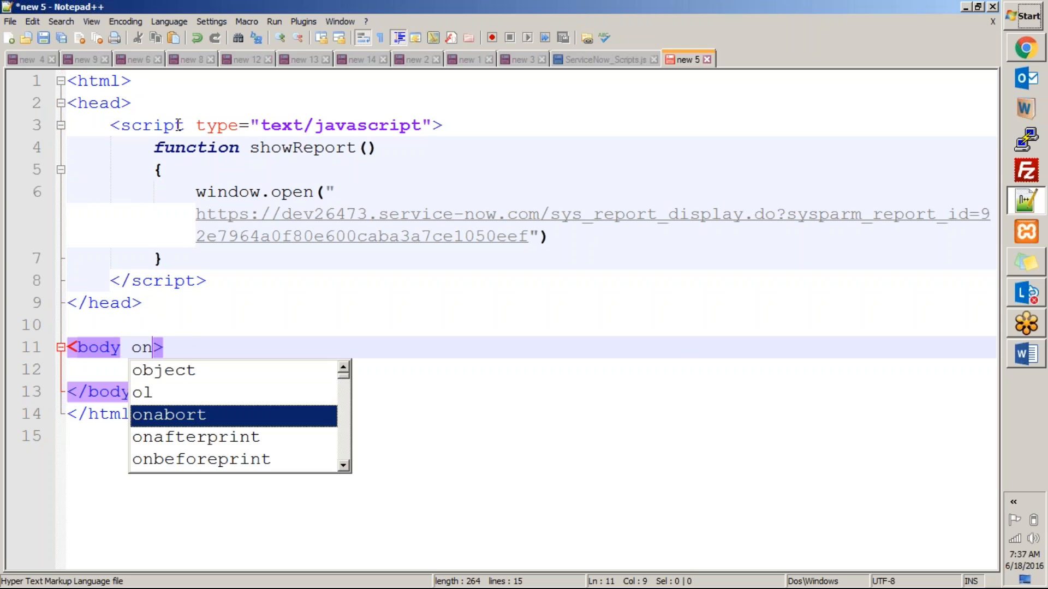
text(=)
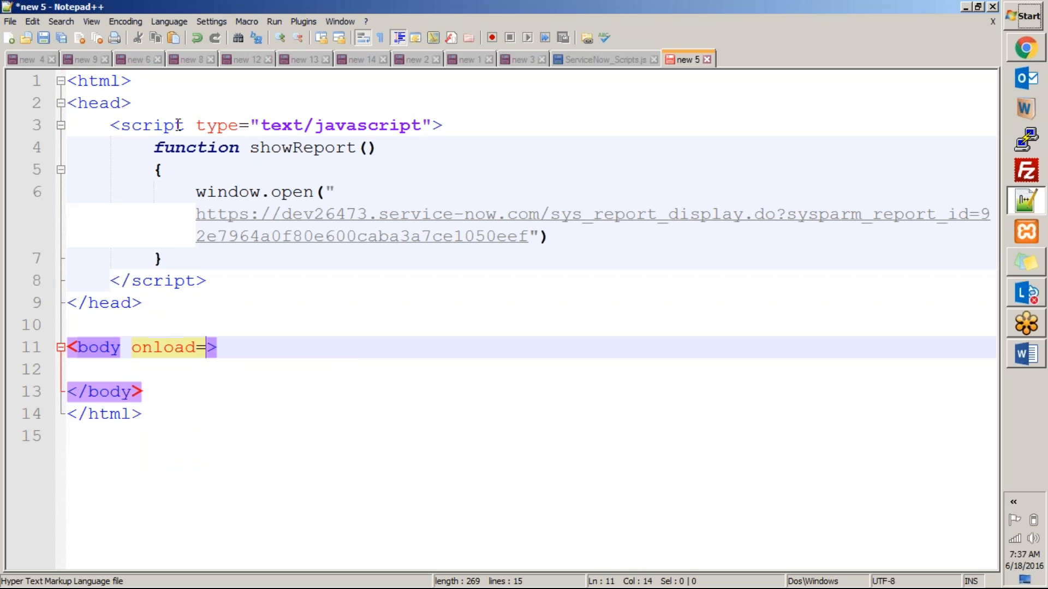
text(")
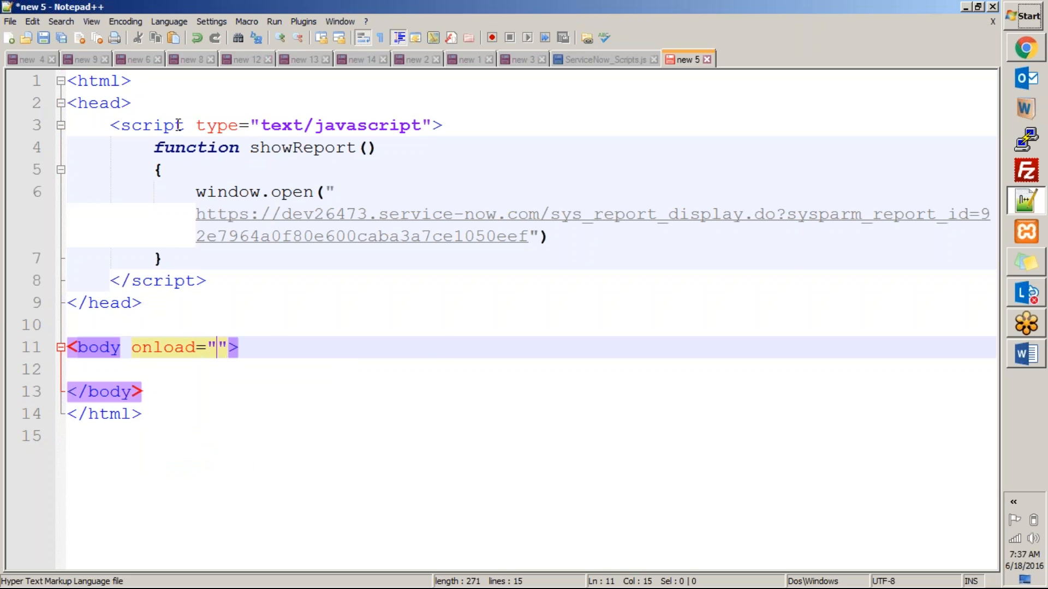
text(show)
key(Return)
text(())
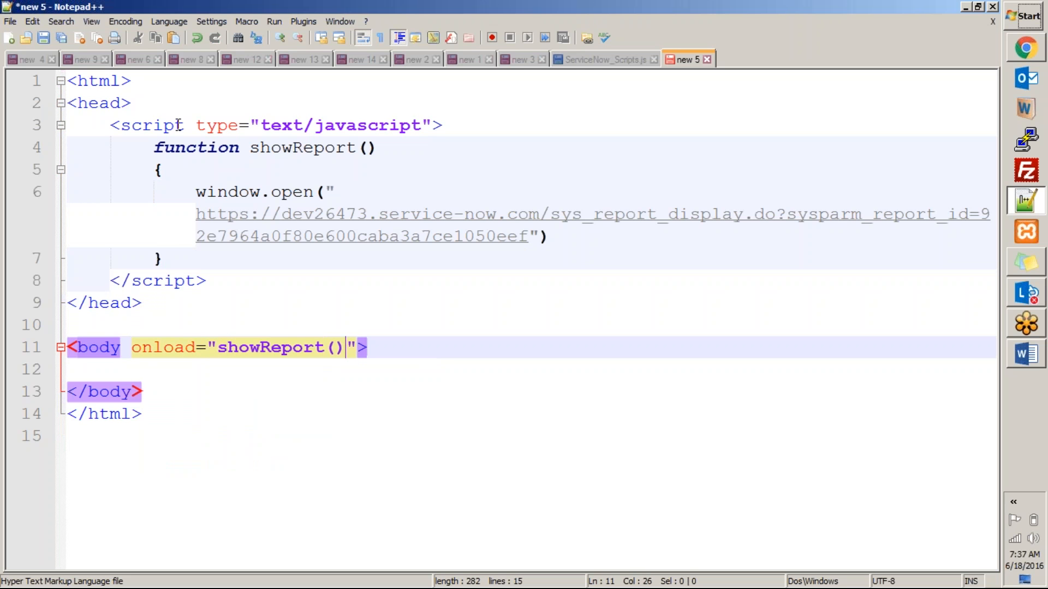
click(190, 370)
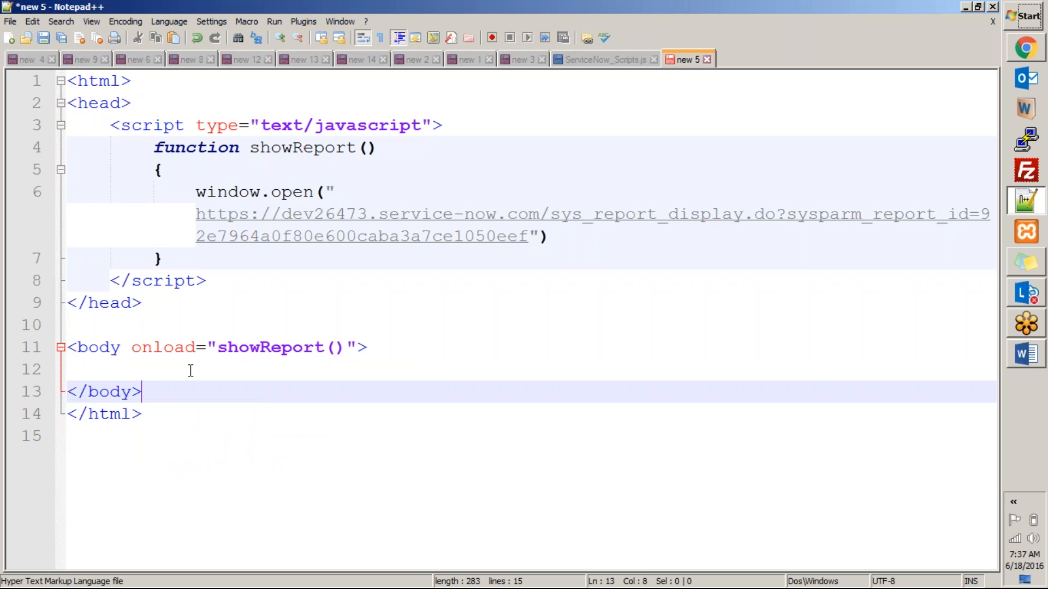
text(Hello)
Save the page as test.html on the Desktop.
key(ctrl+s)
click(328, 260)
text(test)
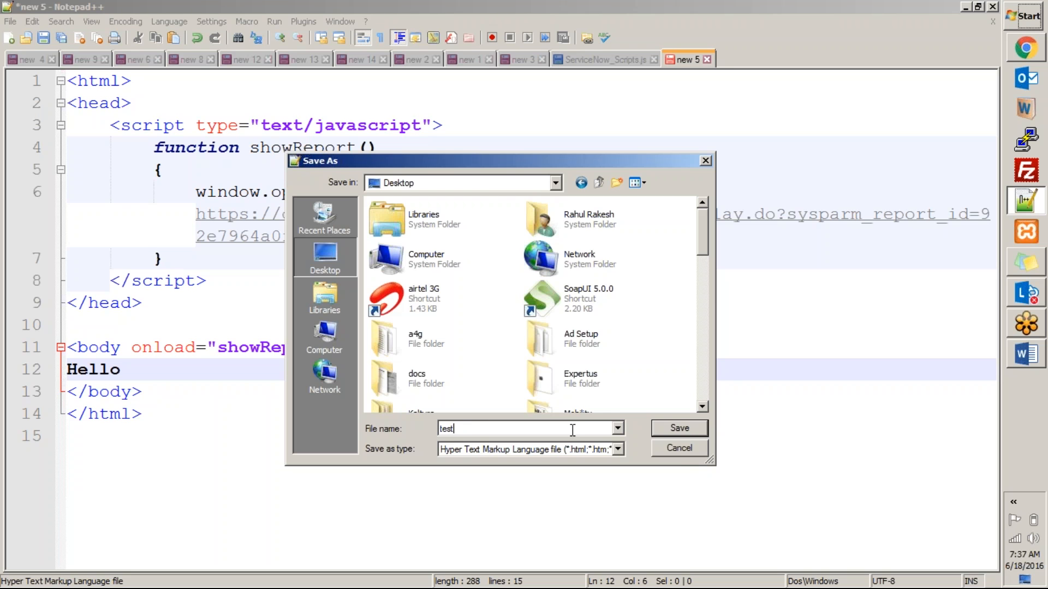
click(680, 428)
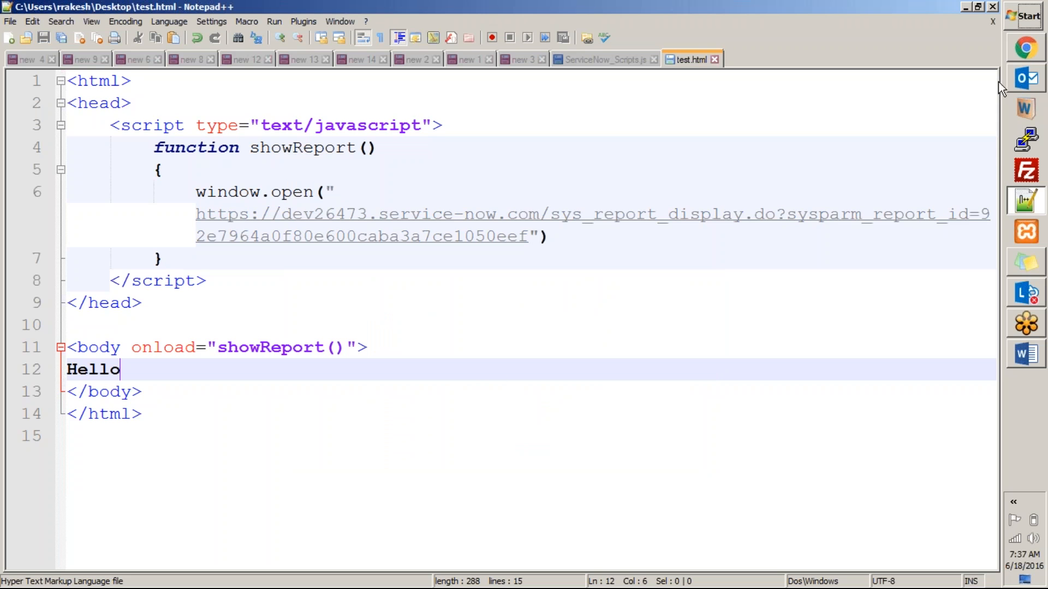
Launch Internet Explorer from the Run prompt with iexplore.
key(super+r)
text(iex)
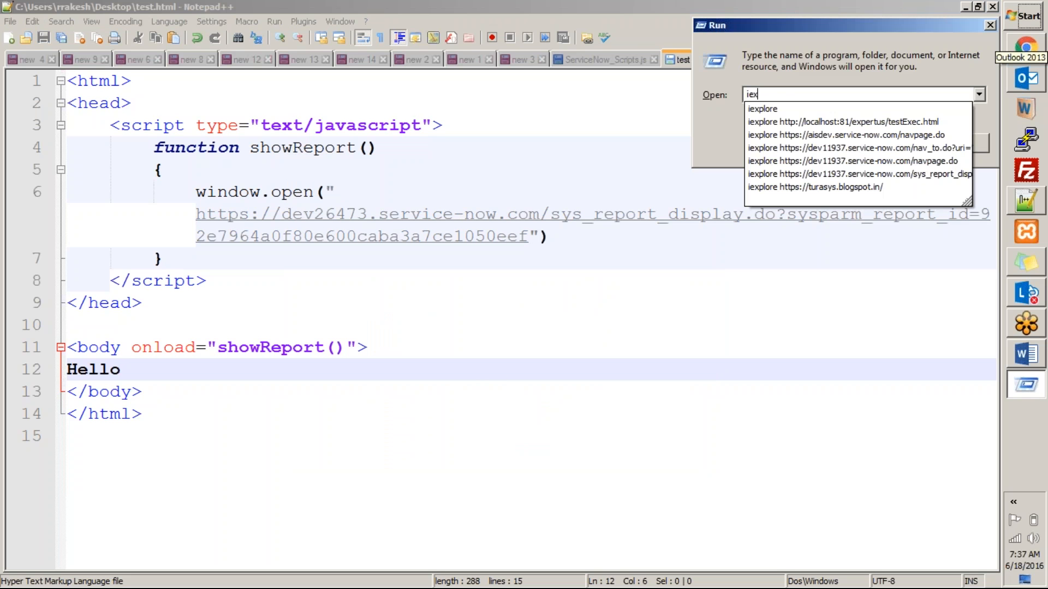
key(Down)
key(Return)
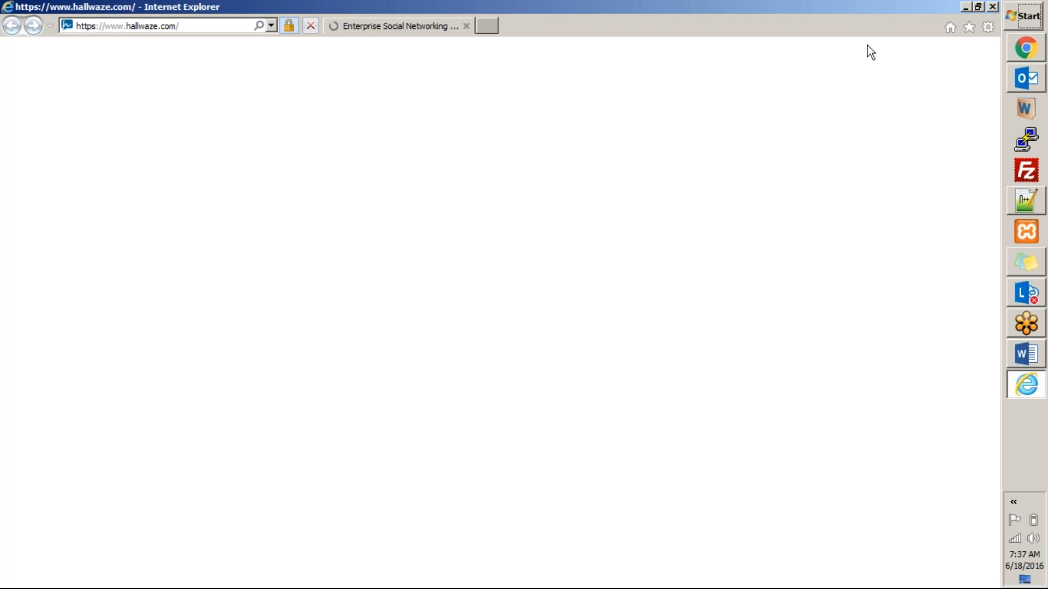
Go to the ServiceNow instance, then load the pasted published report URL.
click(240, 25)
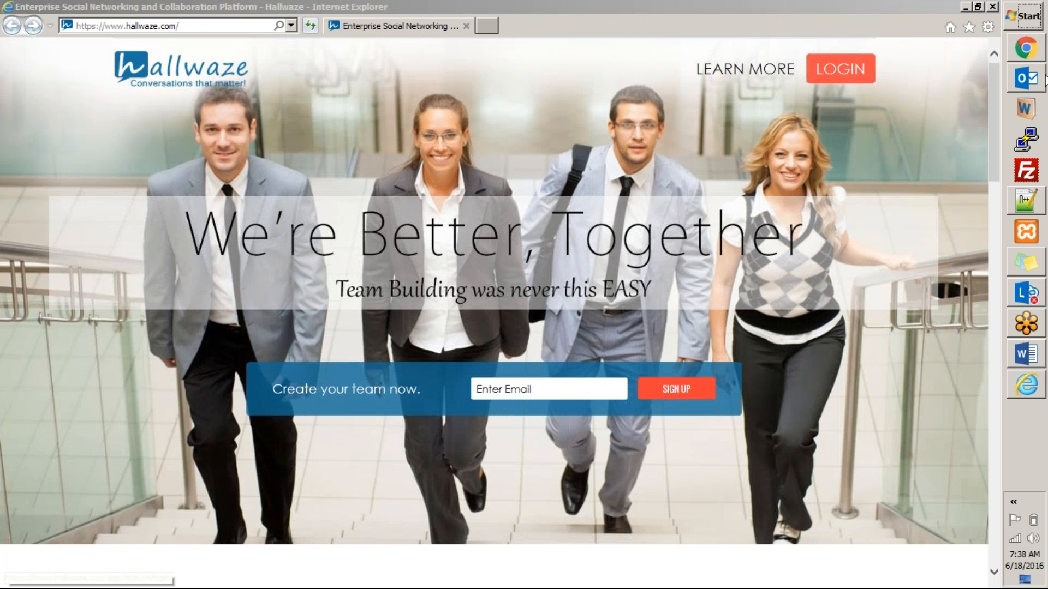
right_click(1026, 48)
click(356, 25)
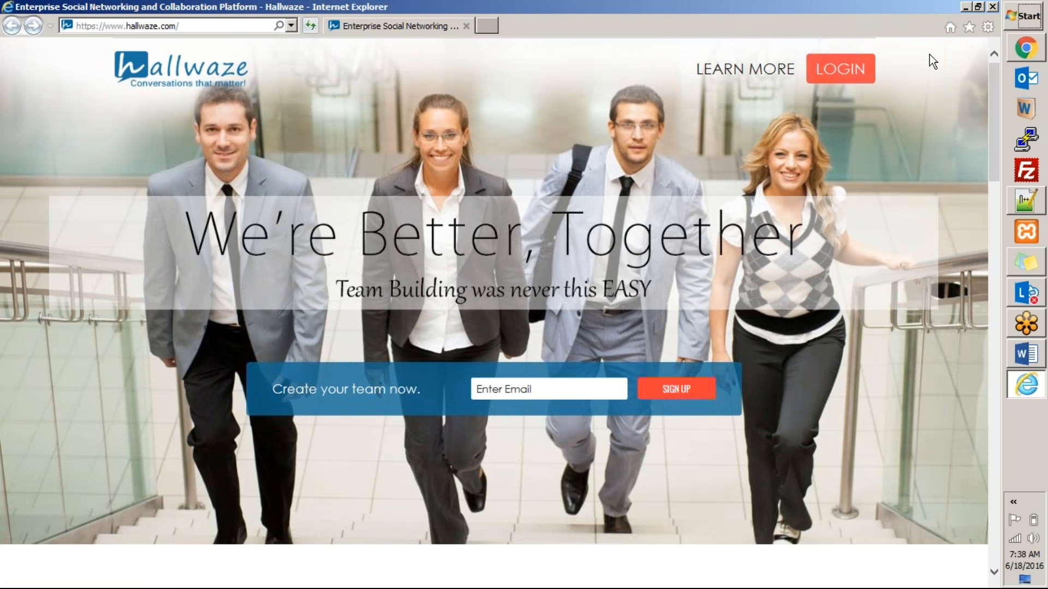
click(1025, 48)
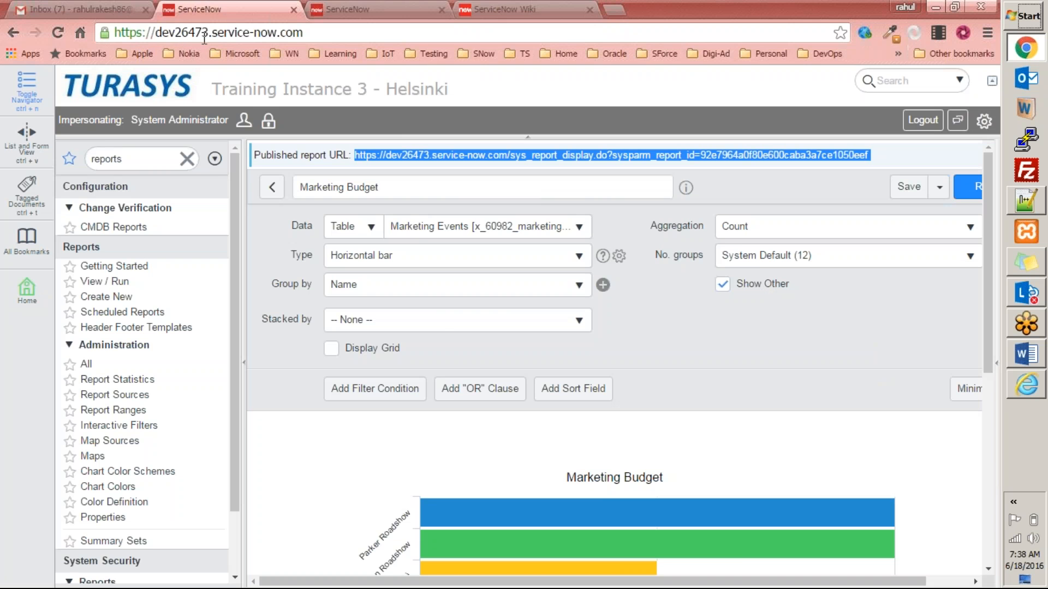
key(alt+Tab)
click(205, 29)
text(d)
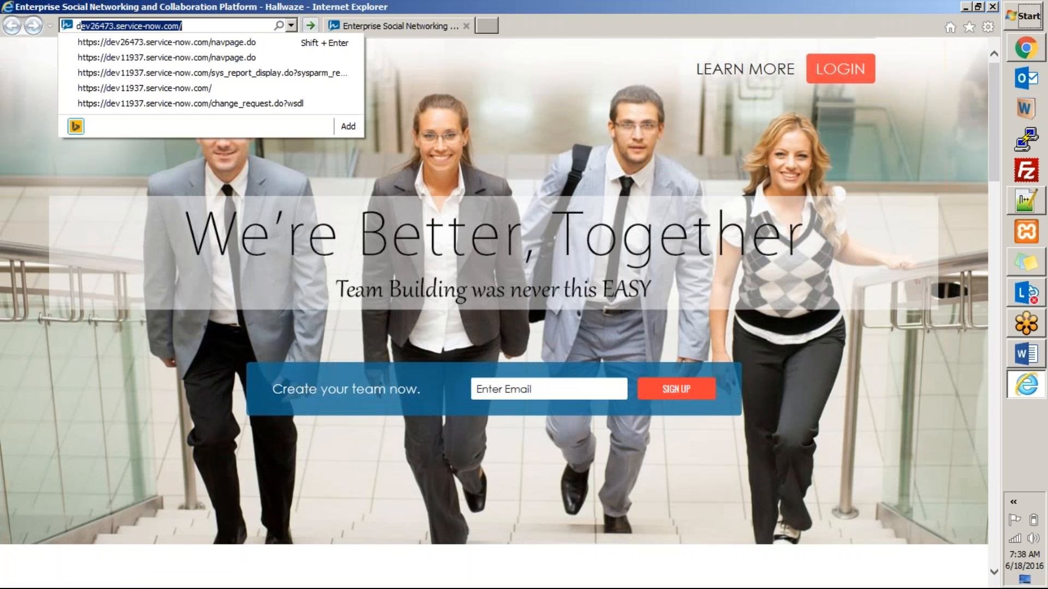
key(Return)
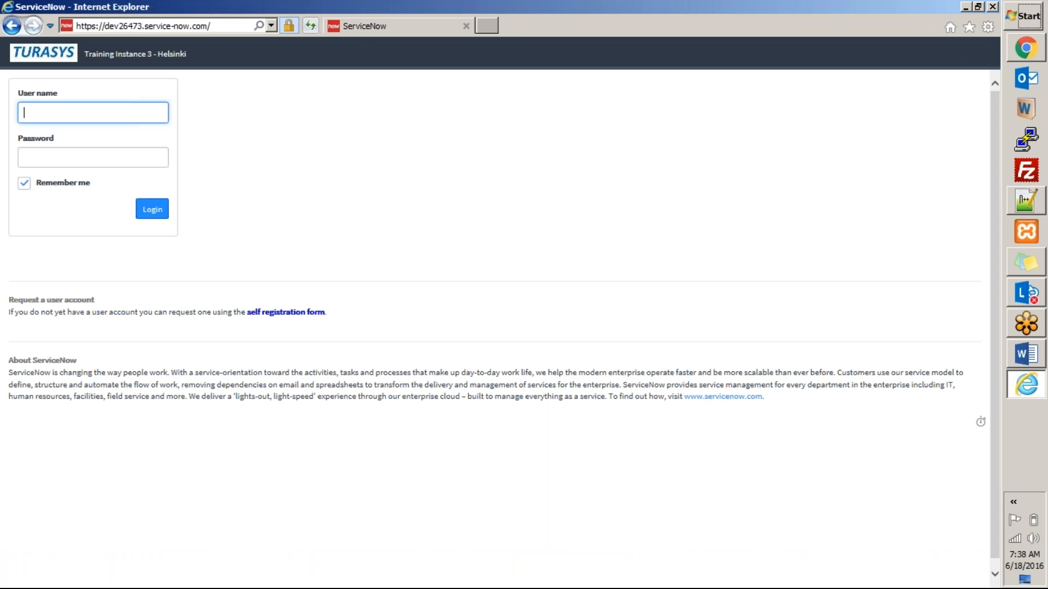
click(142, 26)
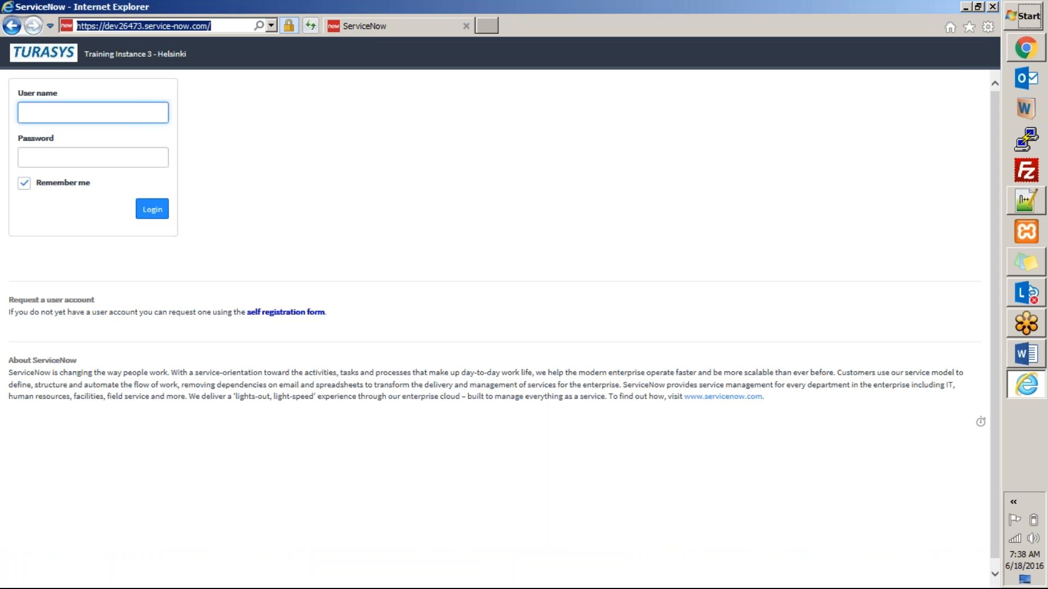
key(ctrl+v)
key(Return)
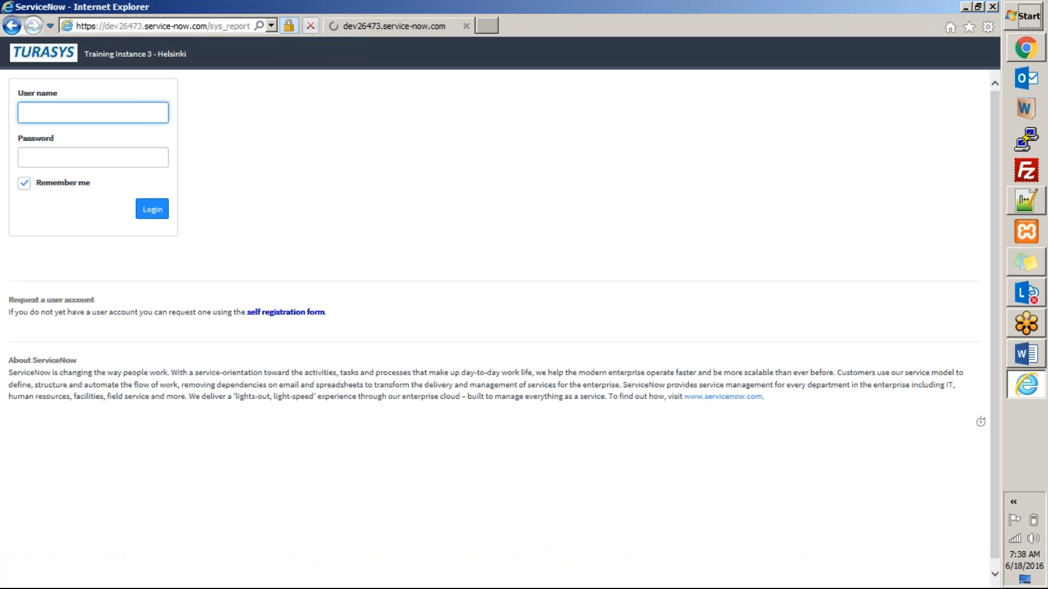
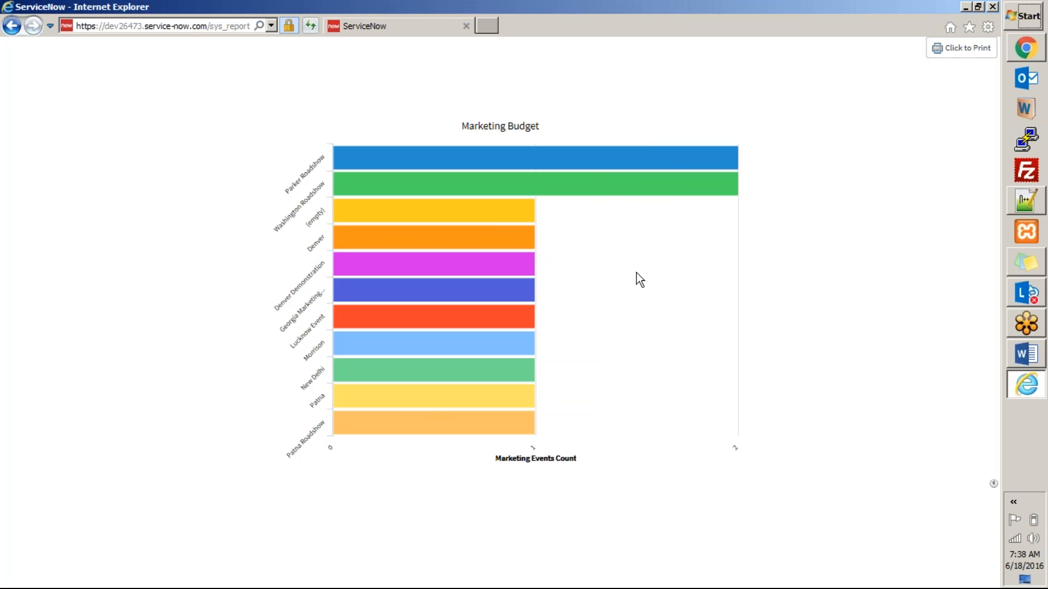
Reload the Marketing Budget chart in Internet Explorer, then select the navigator filter text in Chrome.
key(F5)
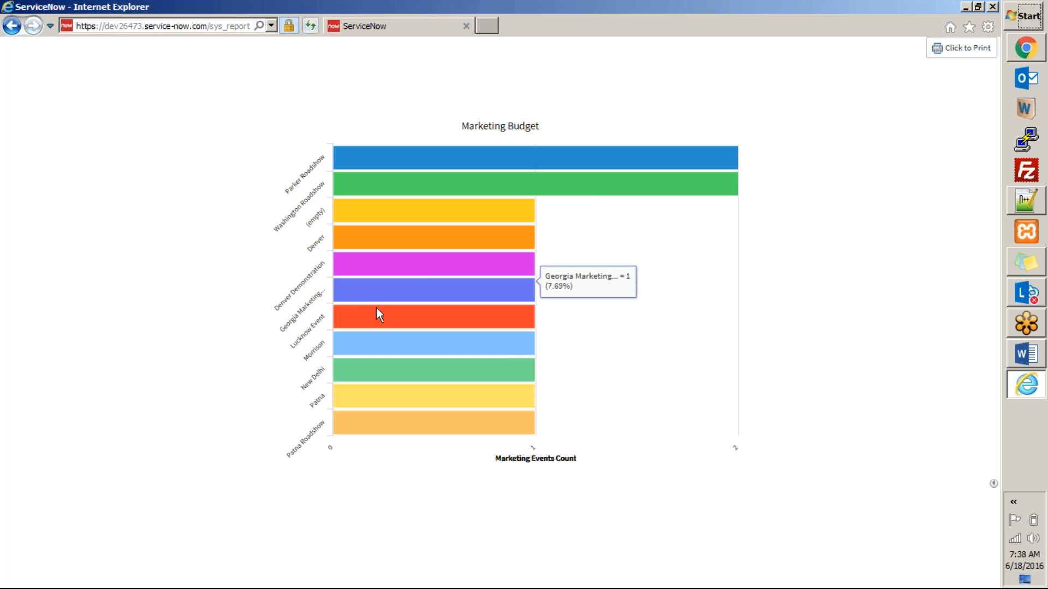
key(alt+Tab)
double_click(154, 150)
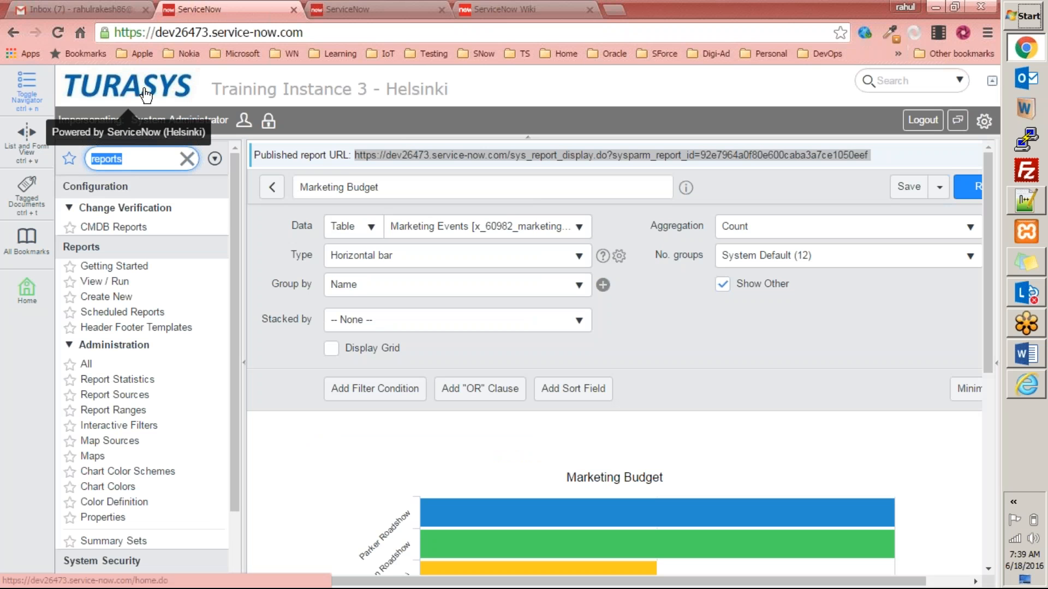
Filter the navigator for 'market' and open the Marketing Events list.
text(market)
click(164, 221)
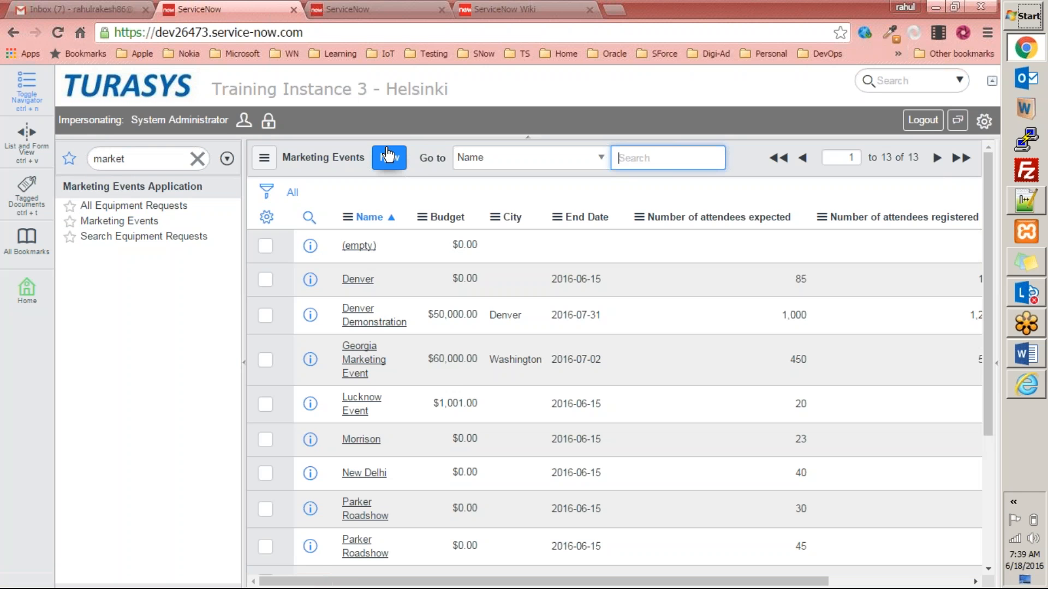
click(388, 160)
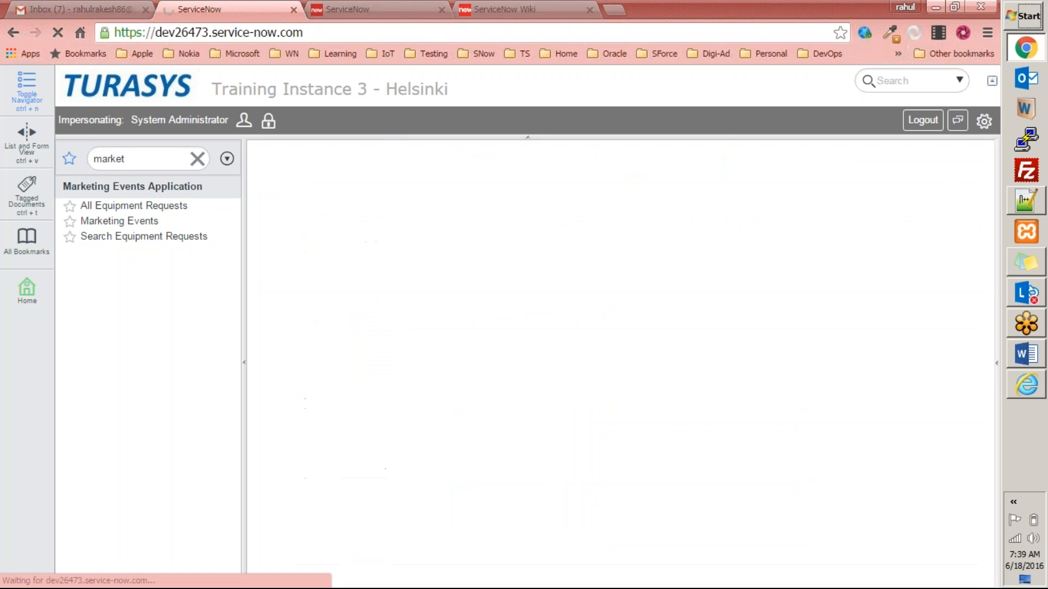
click(266, 162)
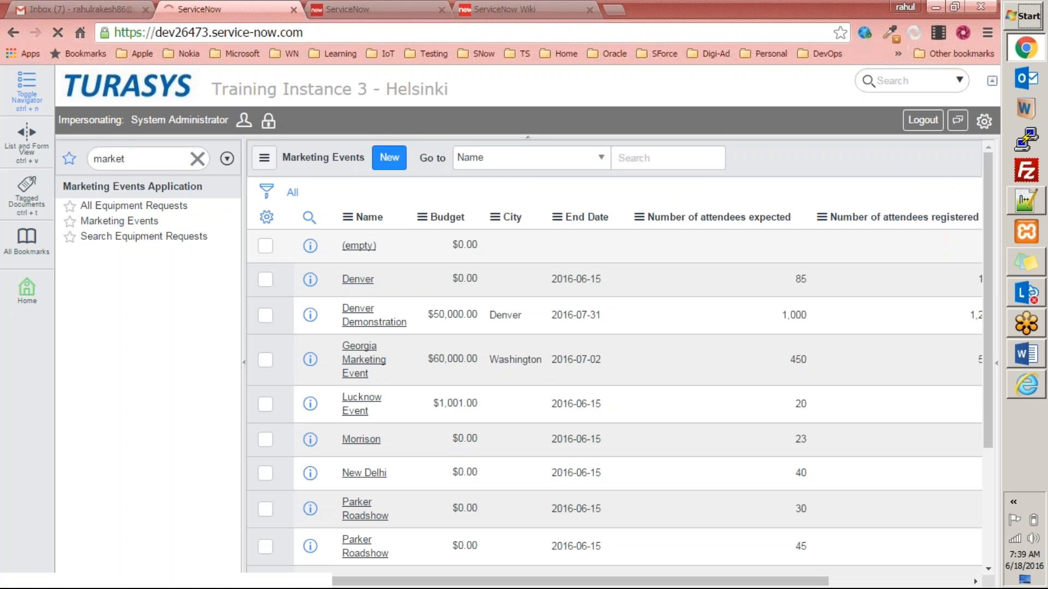
Name the empty event row 'Phoenix Event'.
double_click(398, 250)
text(Phoenix)
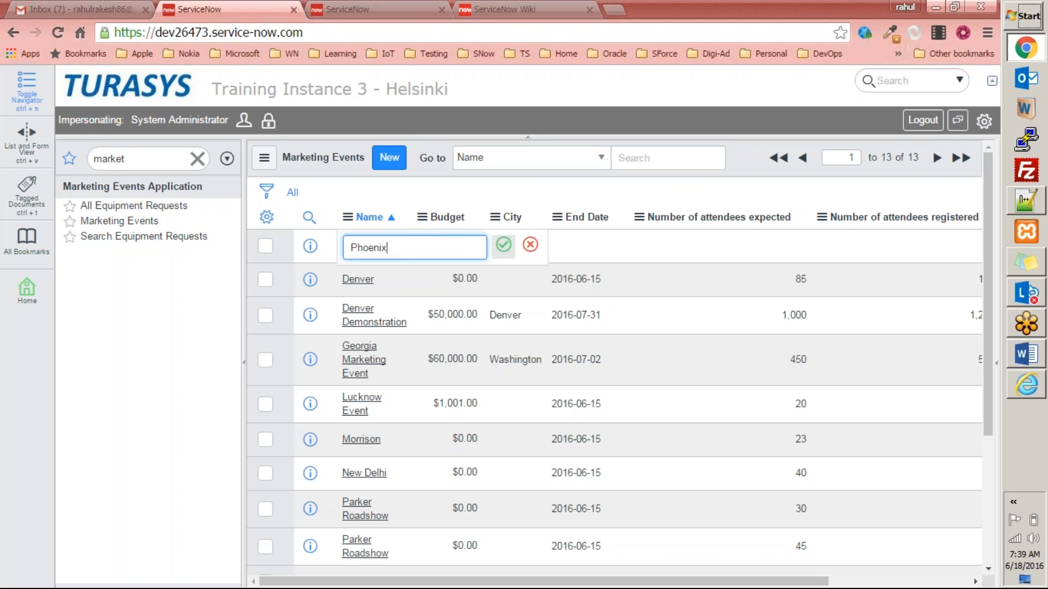
click(499, 245)
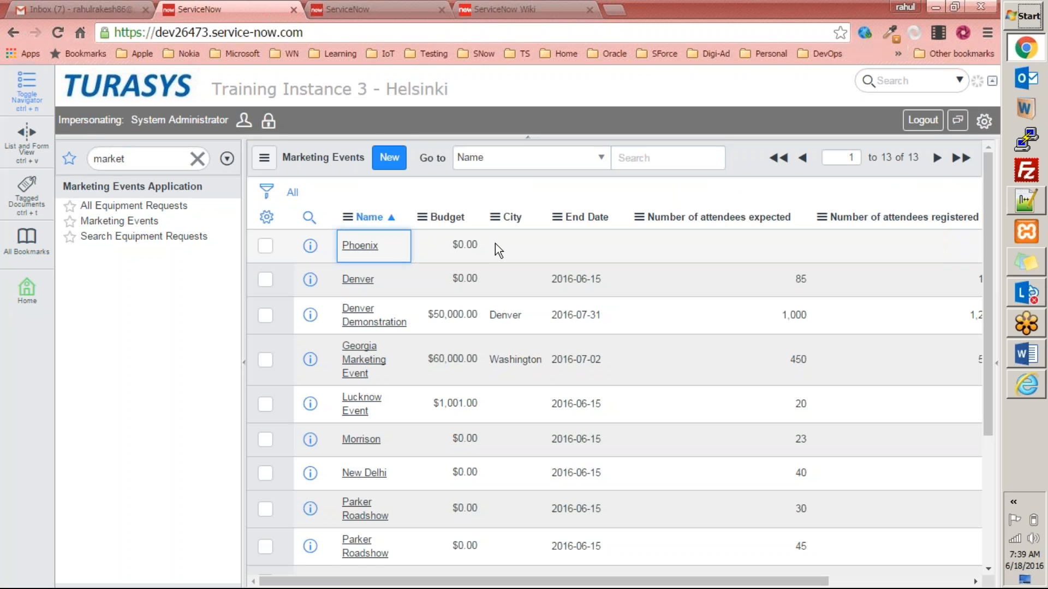
double_click(393, 249)
click(415, 246)
text(Event)
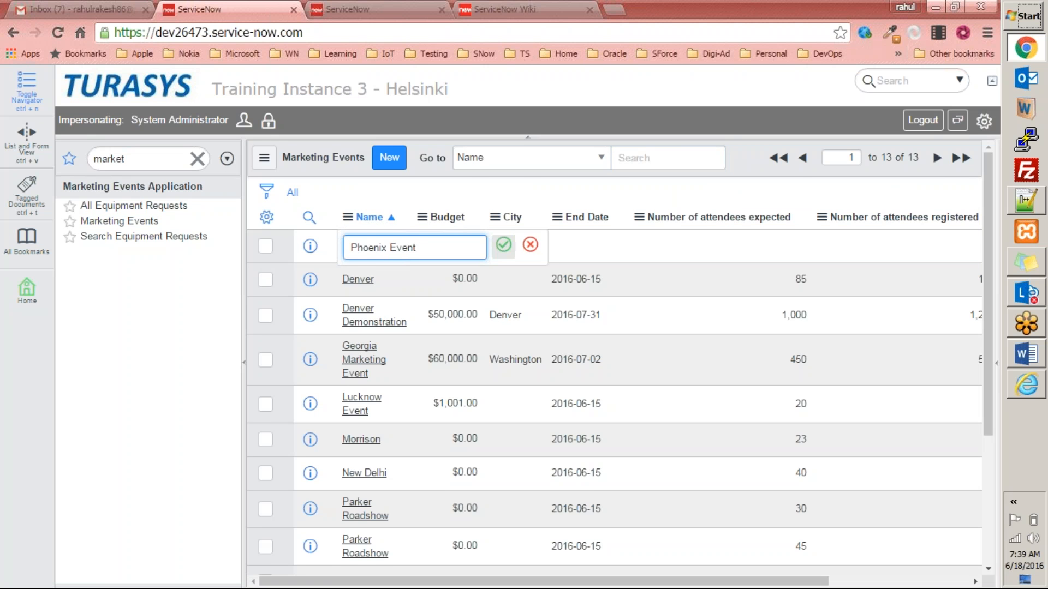
click(503, 245)
Set Phoenix Event's City to Phoenix.
double_click(461, 248)
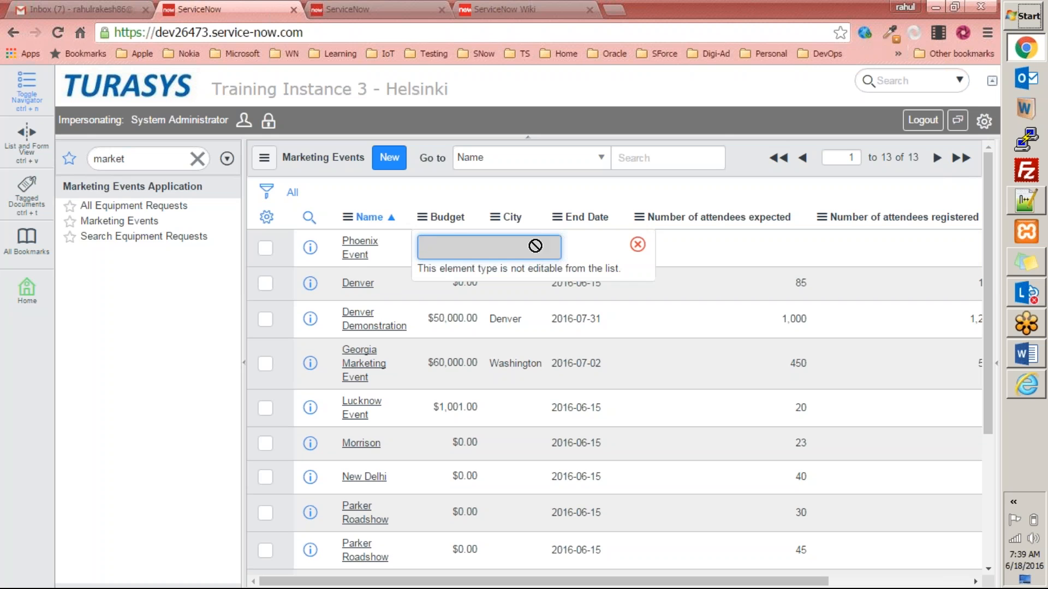
click(637, 243)
click(503, 243)
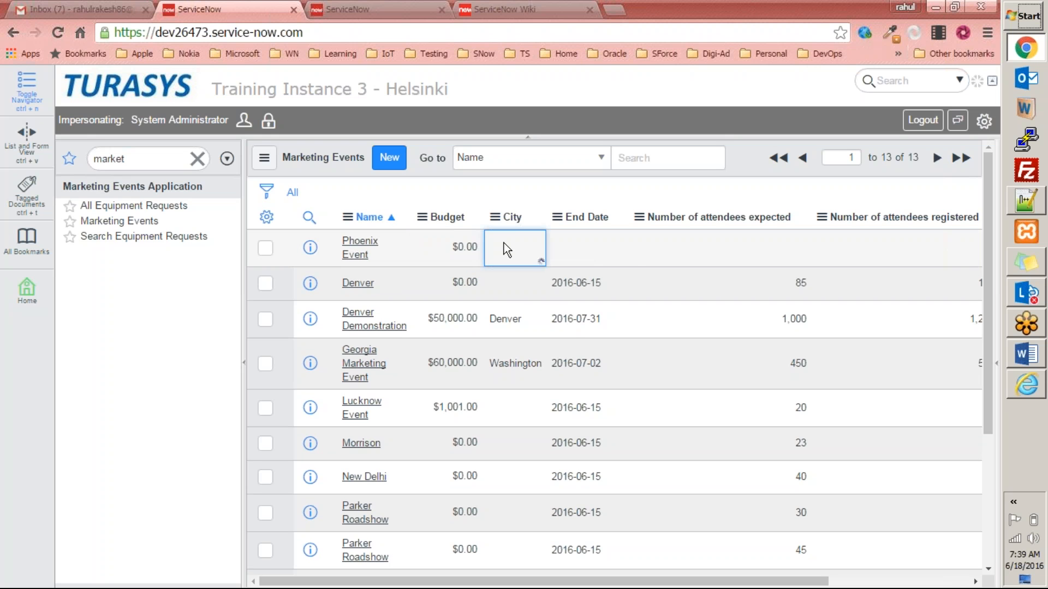
double_click(503, 243)
click(535, 247)
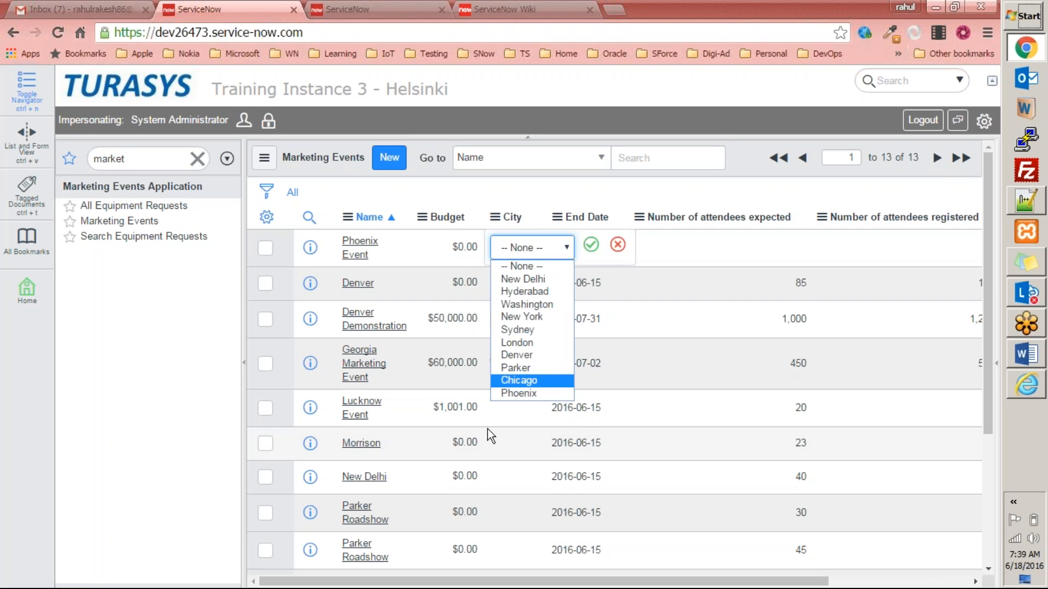
click(507, 393)
click(590, 244)
Pick Phoenix Event's end date, 2016-06-24, from the calendar.
click(584, 252)
click(581, 245)
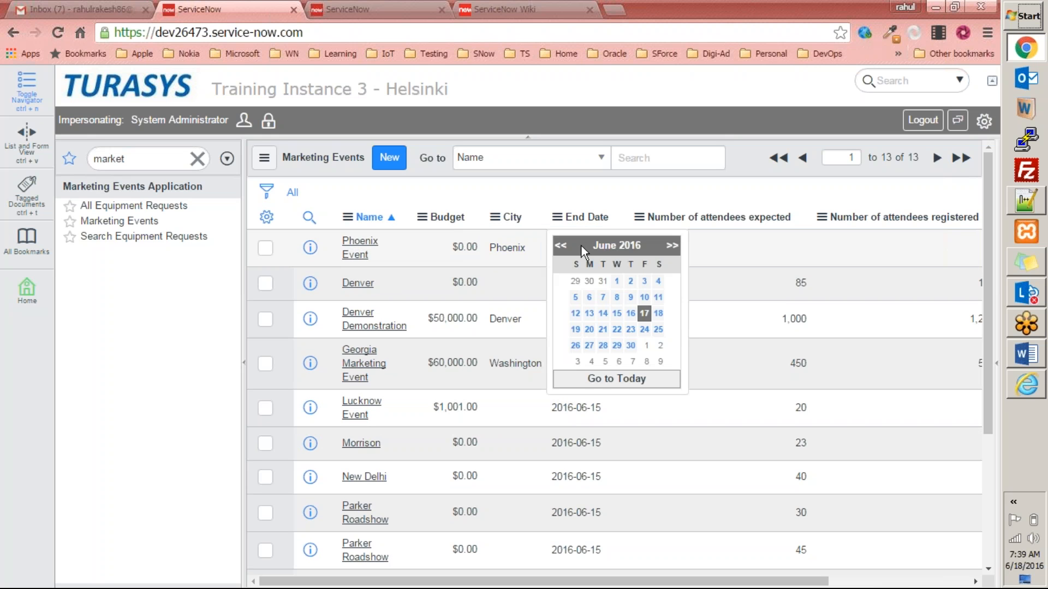
click(631, 345)
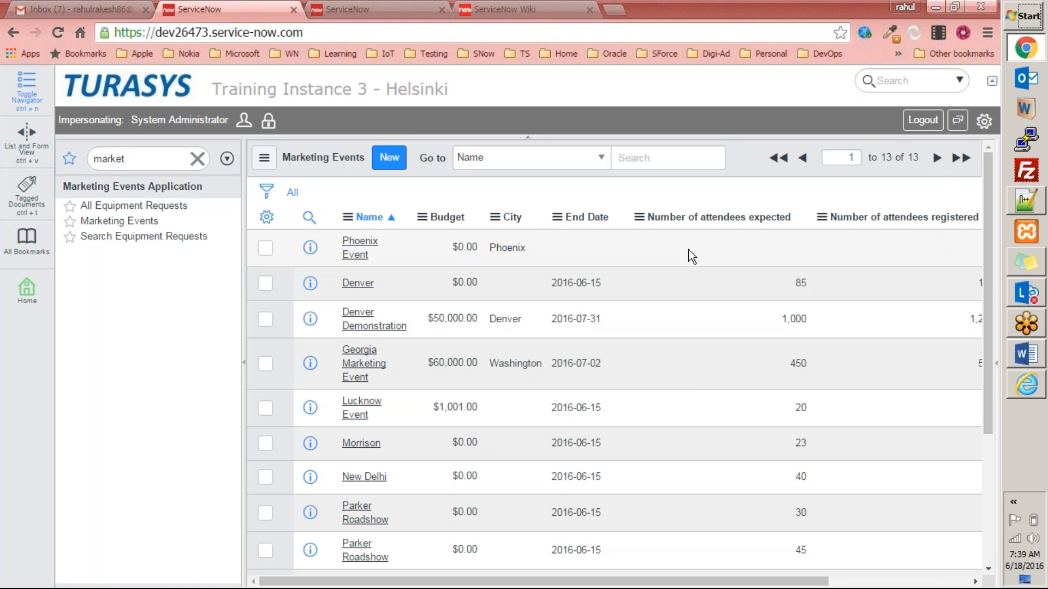
Set Phoenix Event's expected and registered attendees to 500 each.
click(706, 252)
double_click(706, 253)
text(500)
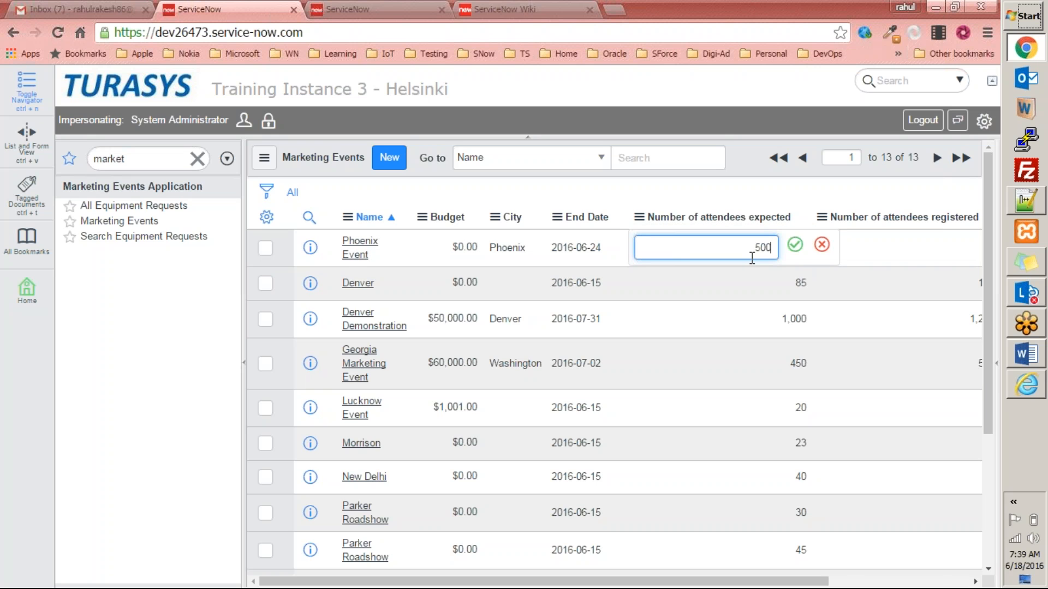
key(Return)
click(898, 256)
double_click(896, 253)
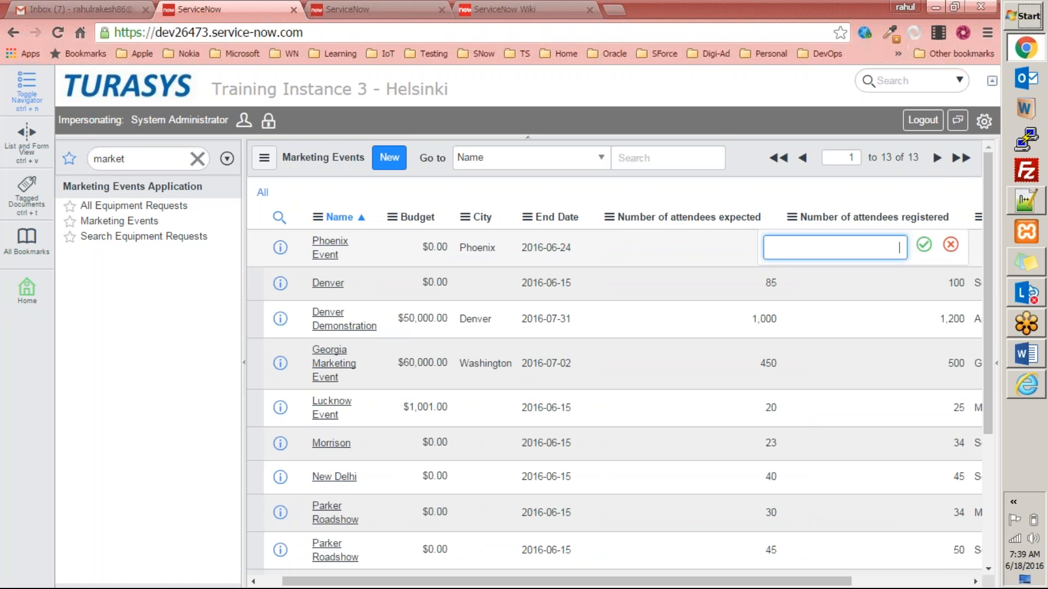
text(500)
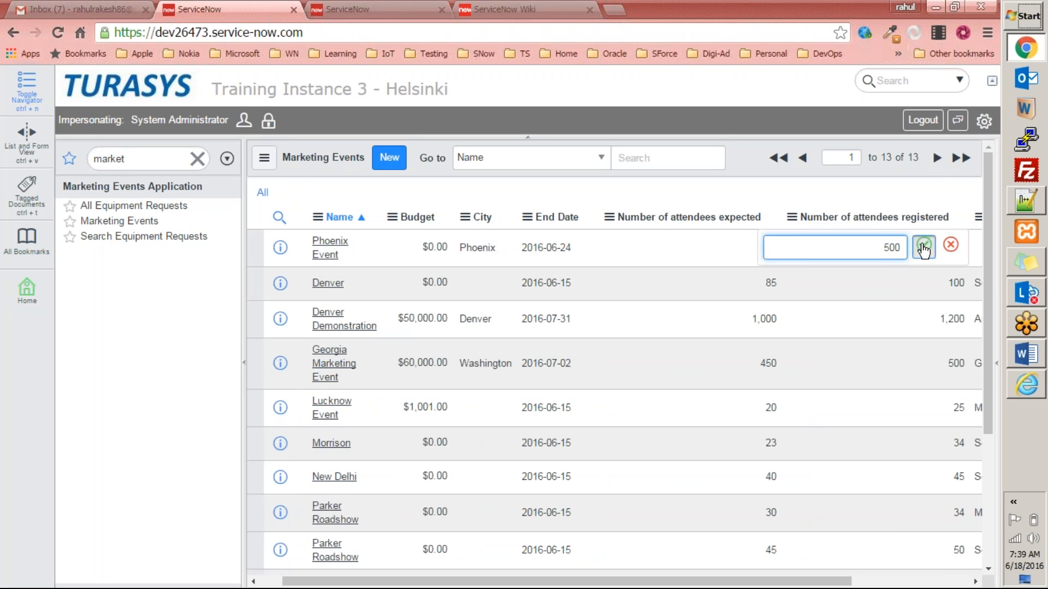
click(923, 245)
click(884, 295)
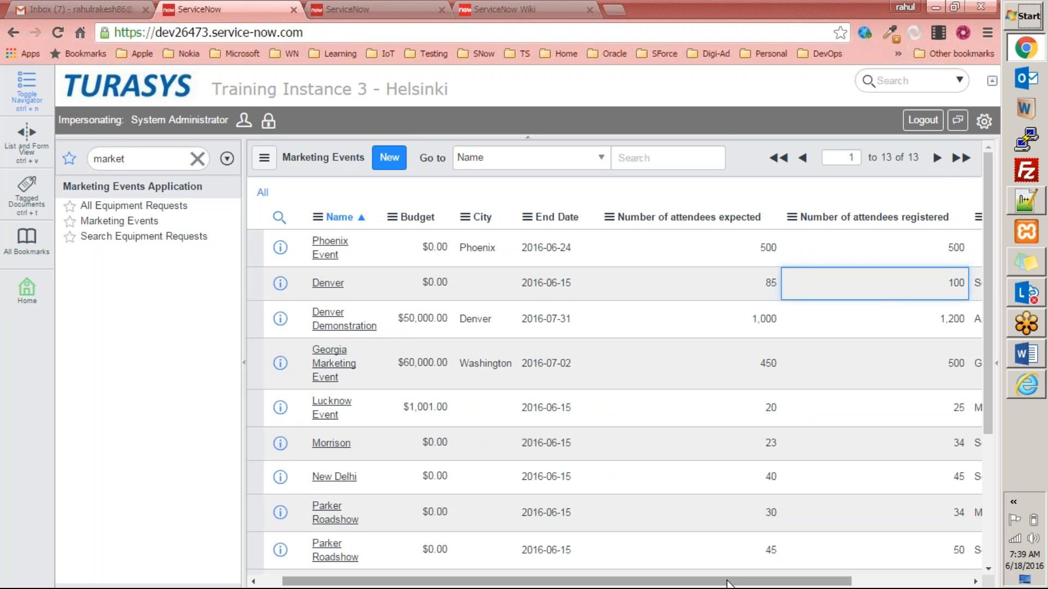
drag(731, 581, 861, 584)
Set Phoenix Event's sponsor to ServiceNow.
click(844, 243)
double_click(843, 241)
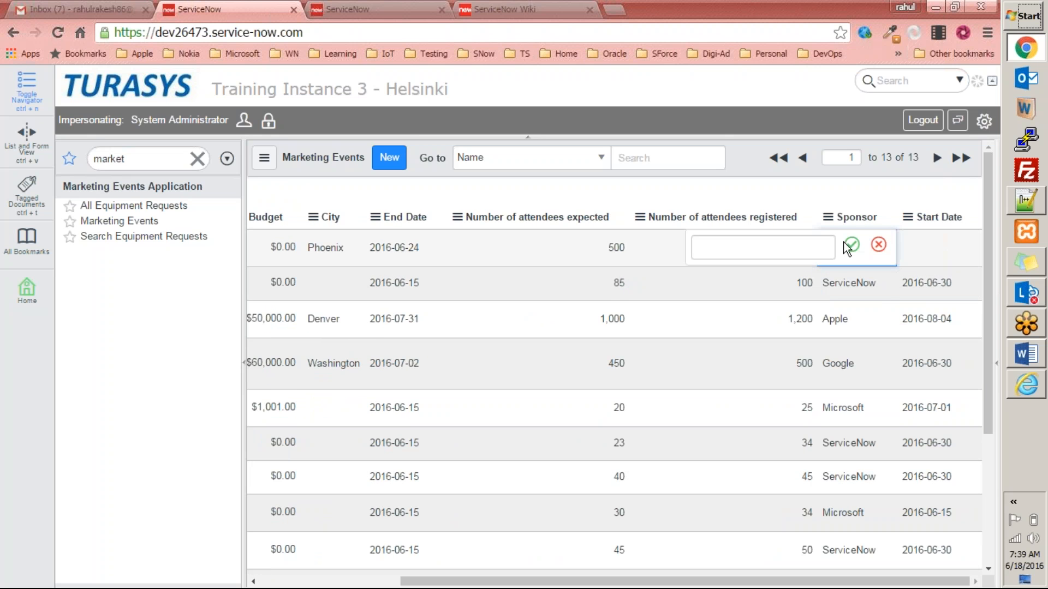
text(Serv)
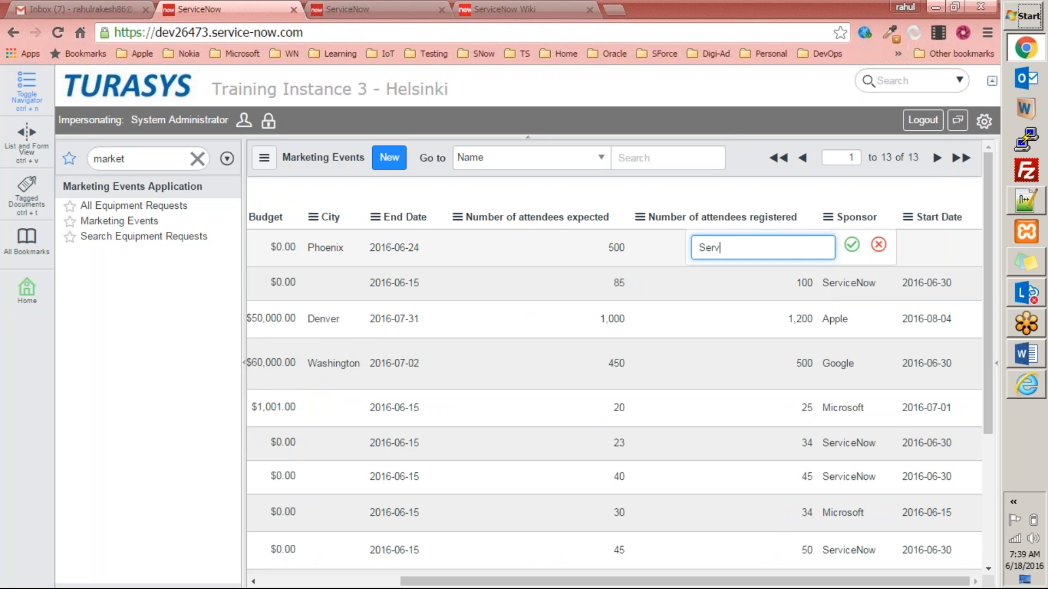
text(iceNow)
key(Return)
Set the start date to 2016-06-26 and bring up the Marketing Budget chart window.
click(928, 240)
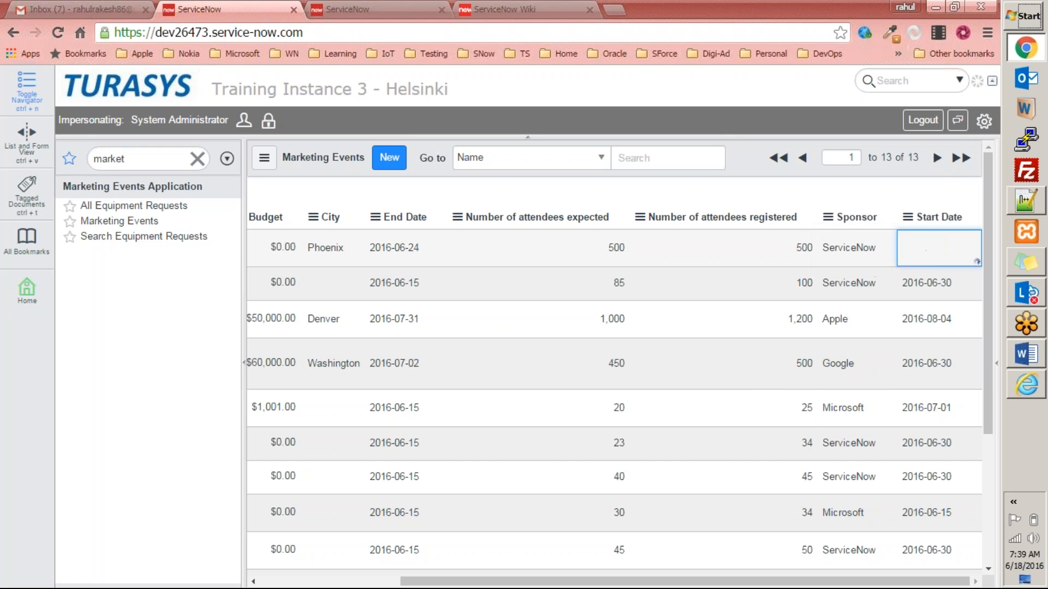
double_click(922, 255)
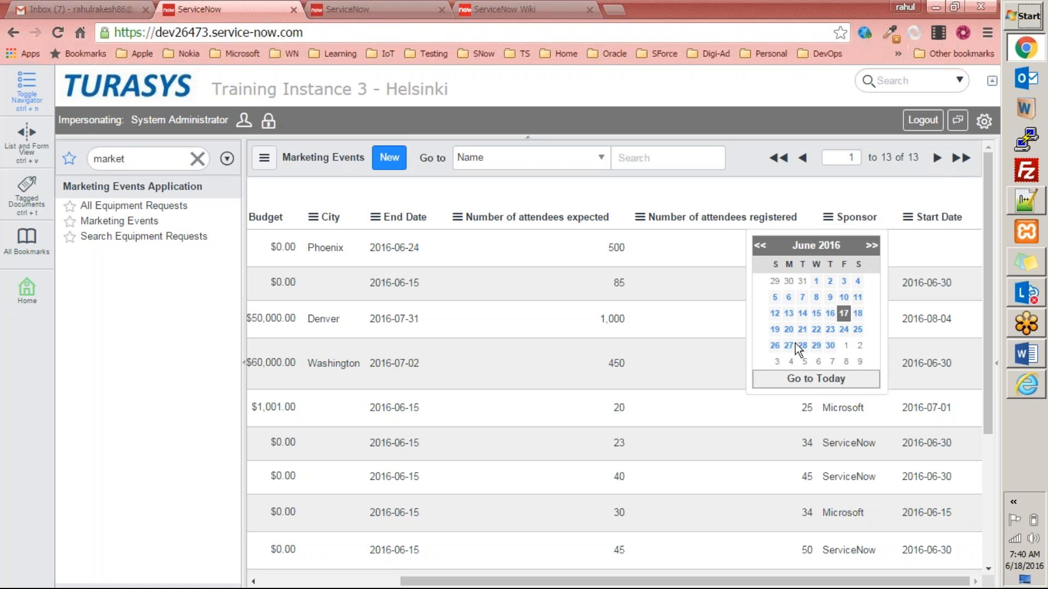
key(Escape)
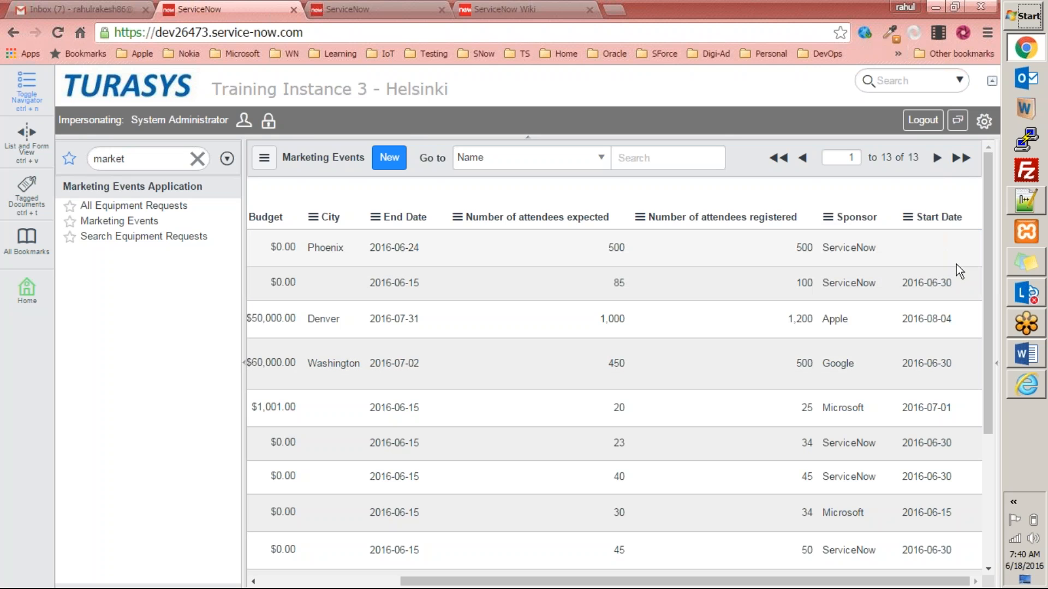
click(955, 251)
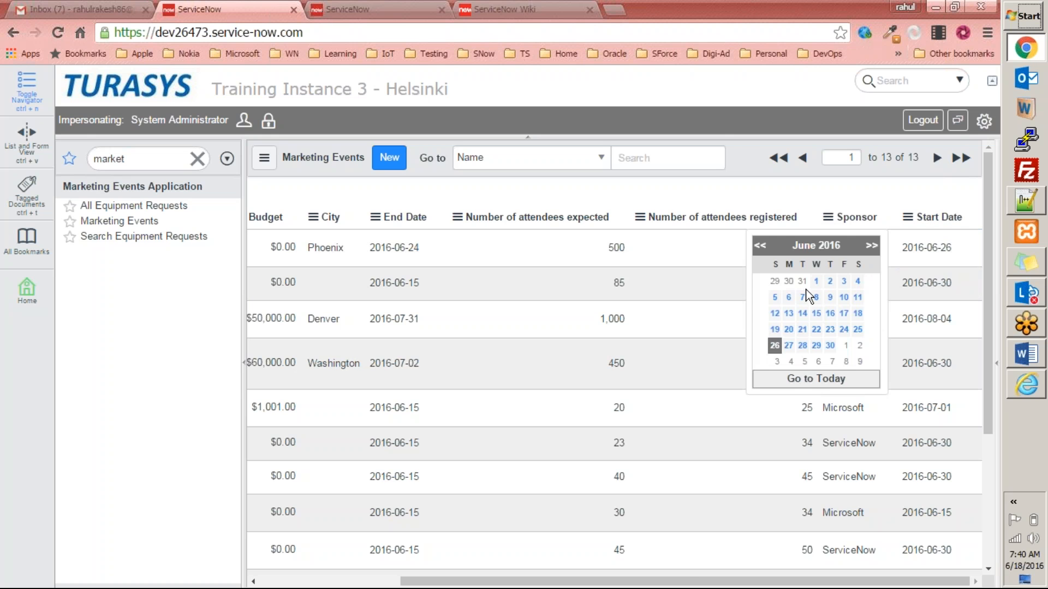
click(701, 290)
drag(547, 581, 404, 565)
key(alt+Tab)
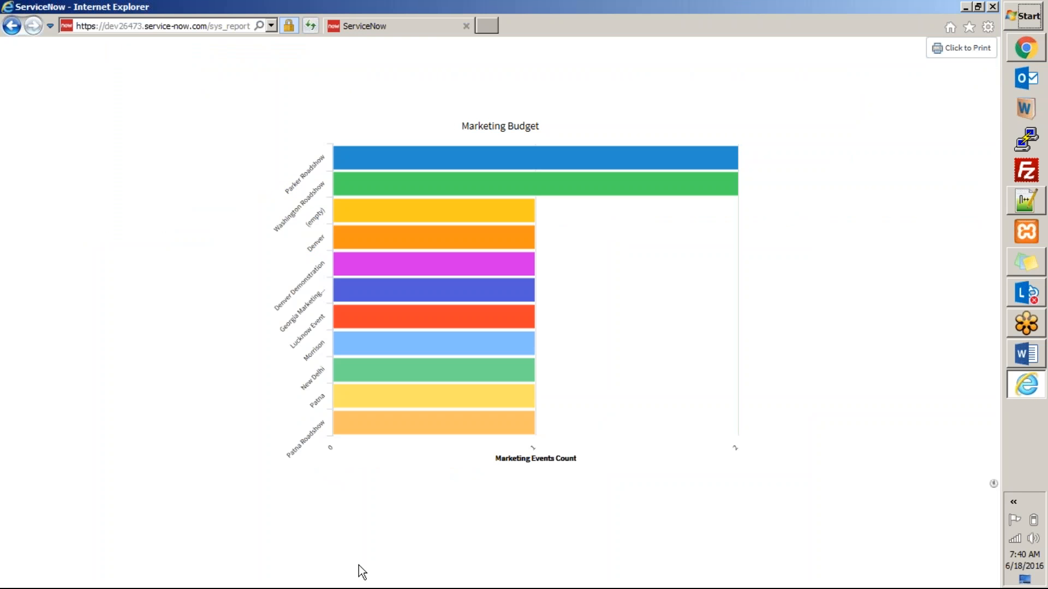
Reload the chart to show the Phoenix Event bar, check bar values, and drill into one.
key(F5)
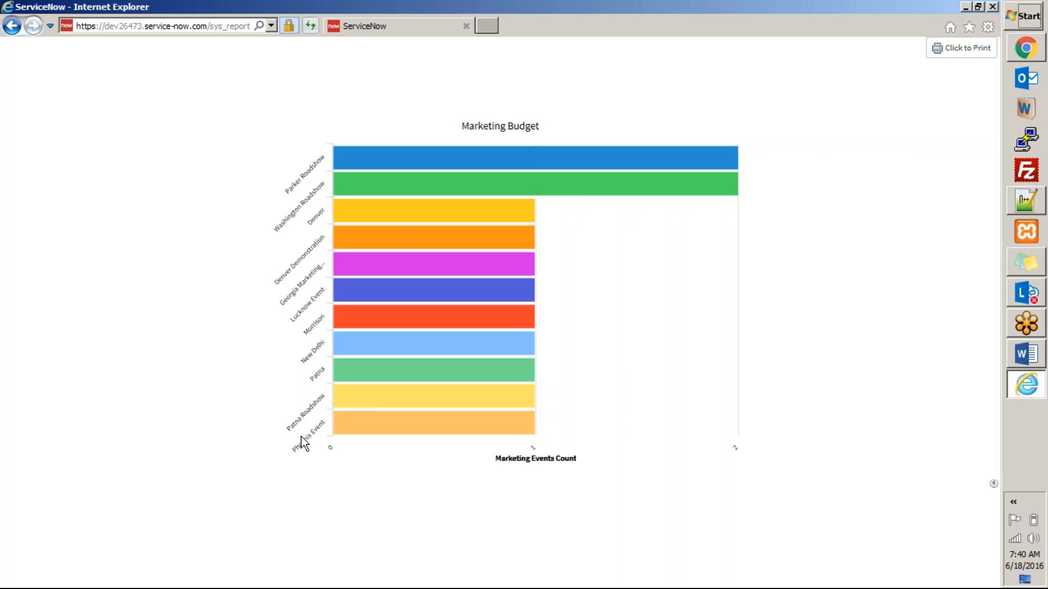
mouse_move(353, 390)
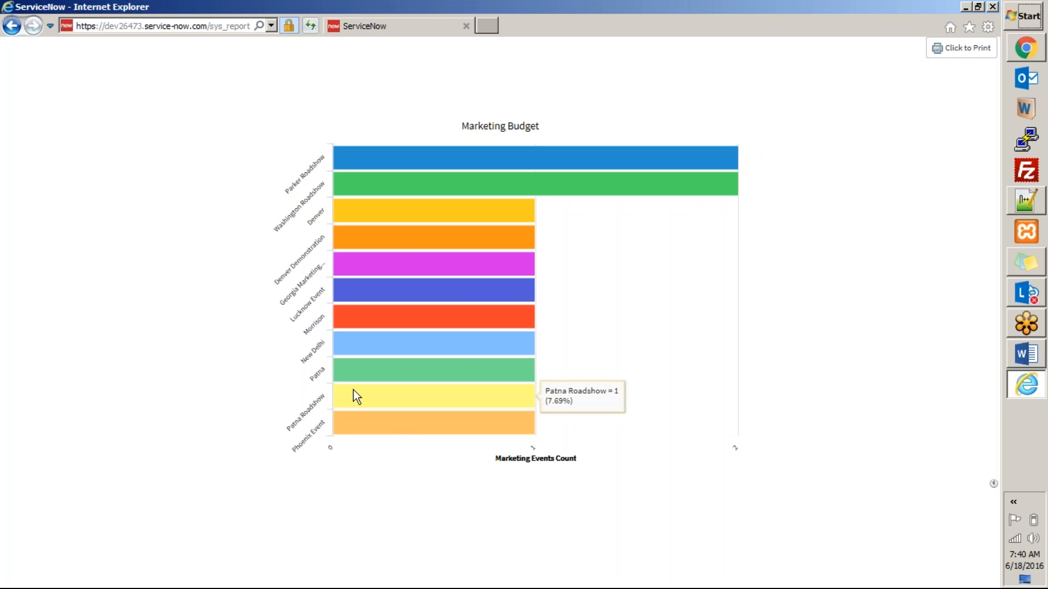
mouse_move(395, 338)
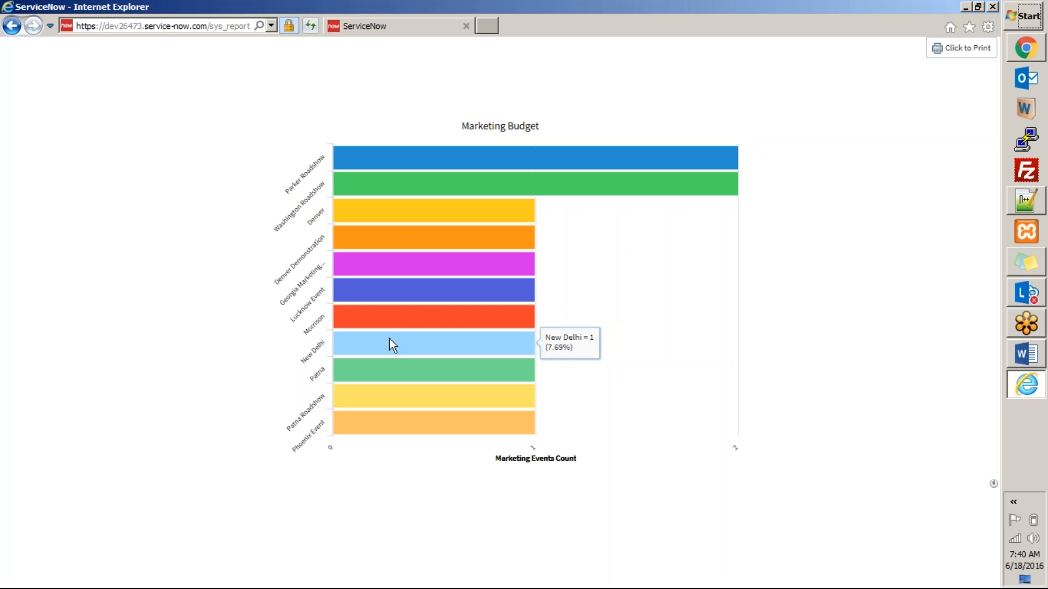
click(398, 235)
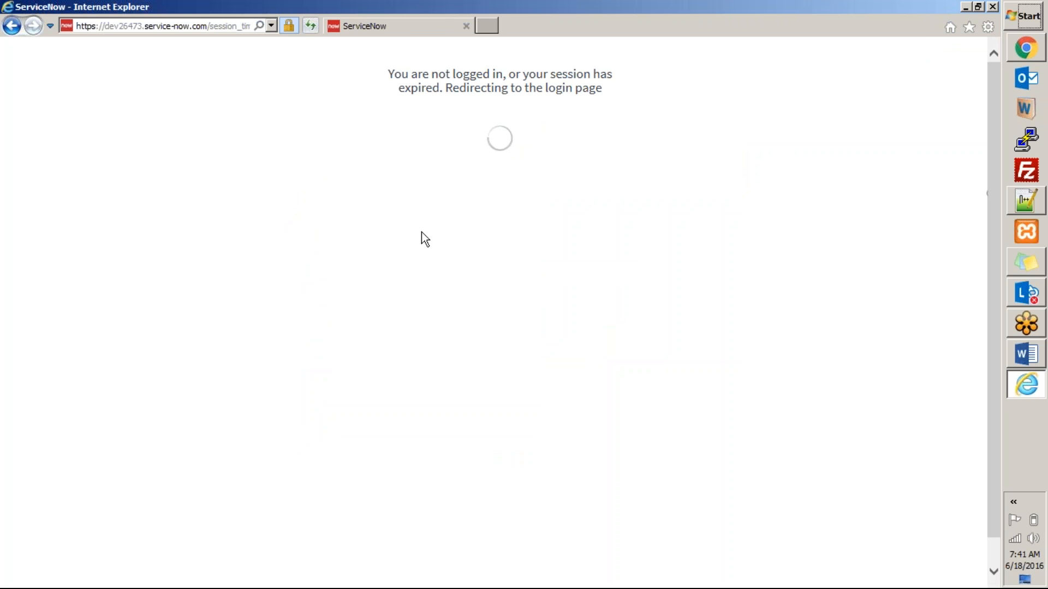
Open test.html from the desktop and always allow its pop-ups so the report opens.
key(alt+Tab)
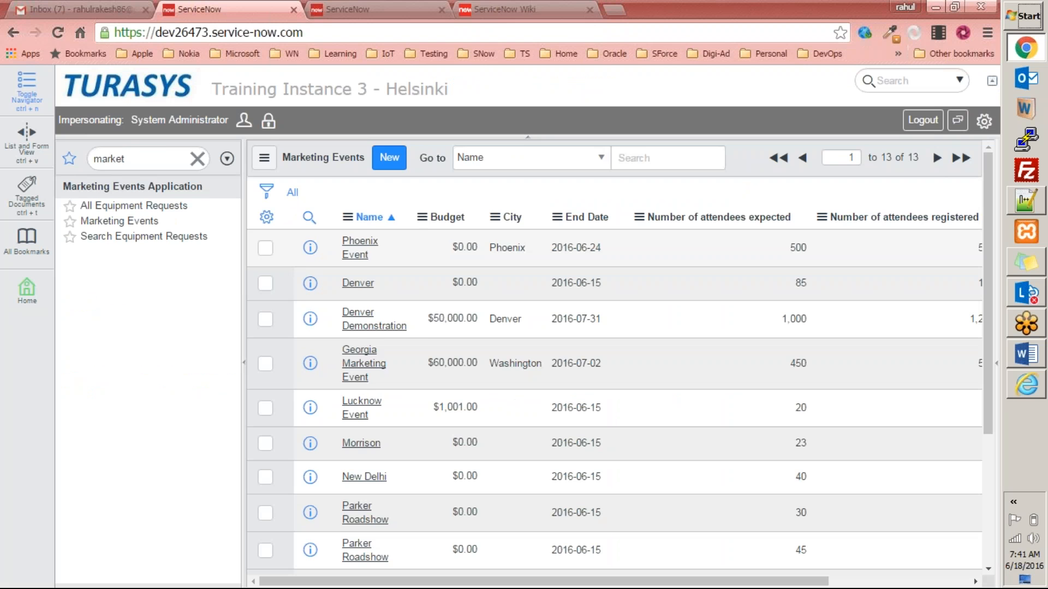
key(super+d)
click(327, 414)
double_click(326, 411)
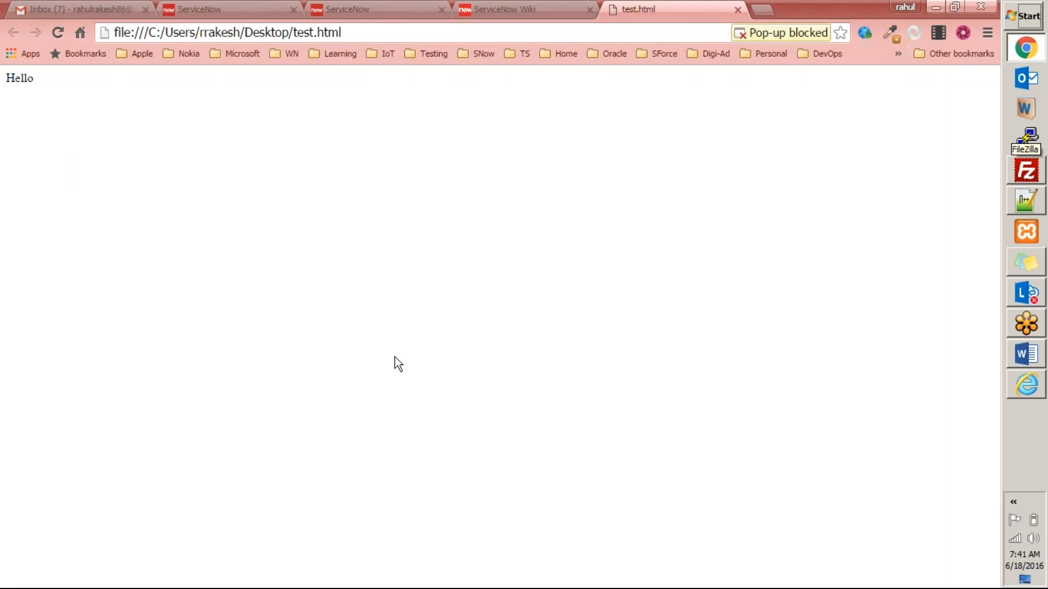
click(786, 31)
click(474, 97)
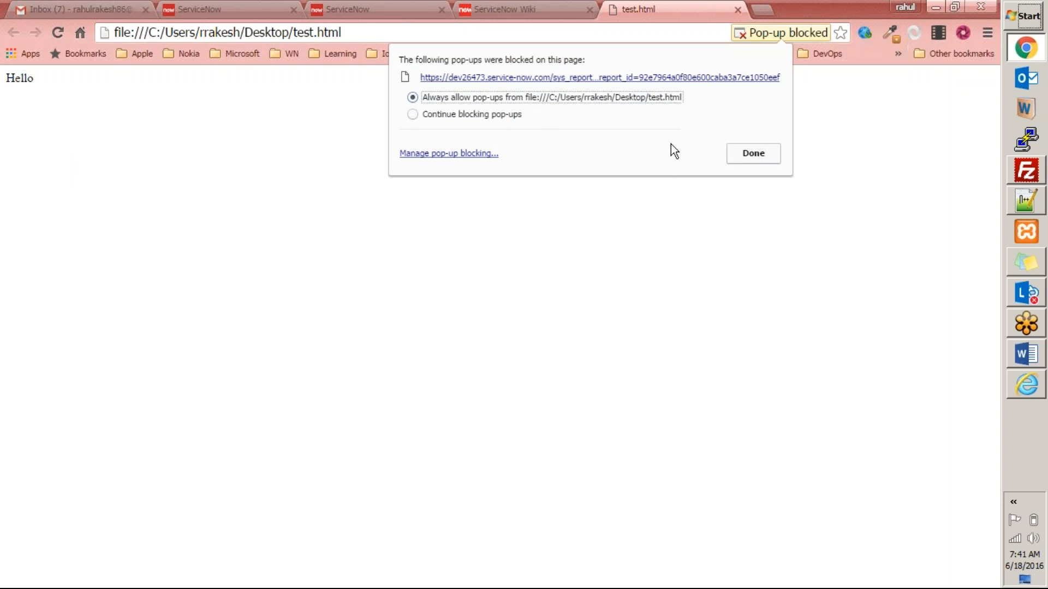
click(746, 160)
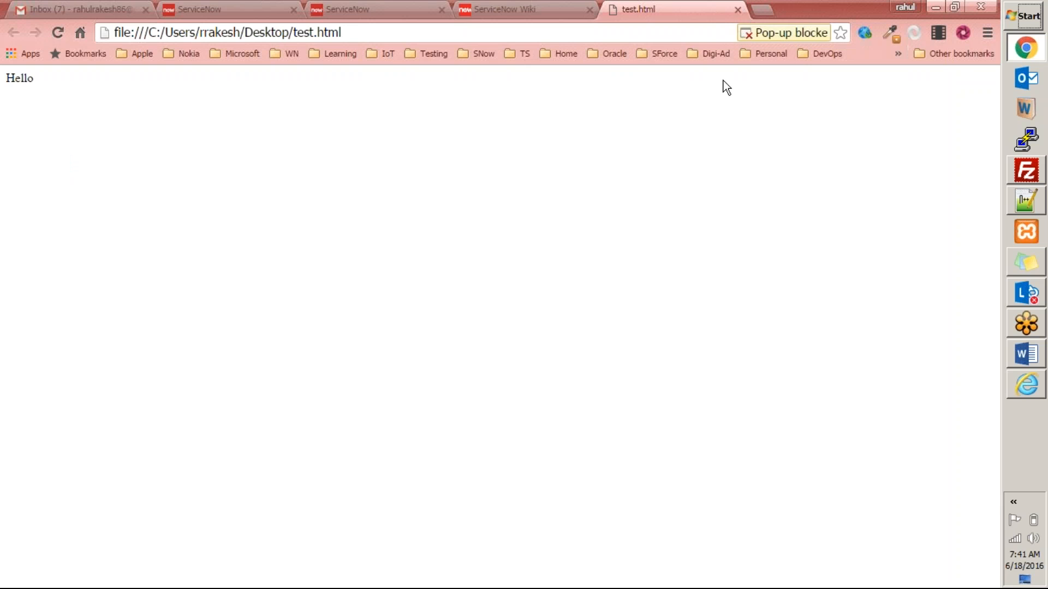
key(F5)
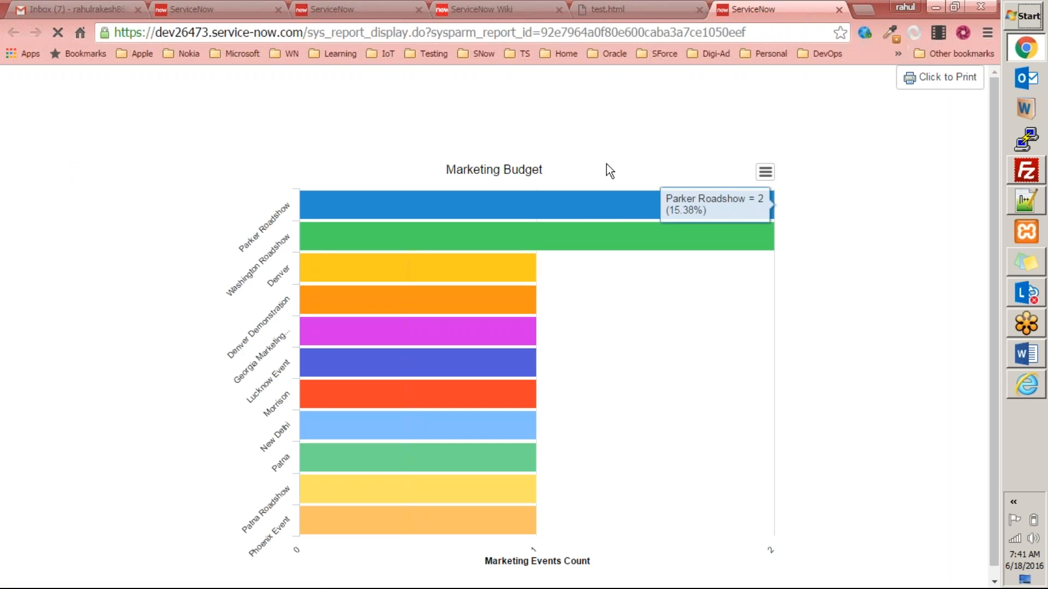
Close the Marketing Budget report and test.html tabs to return to the desktop.
click(839, 11)
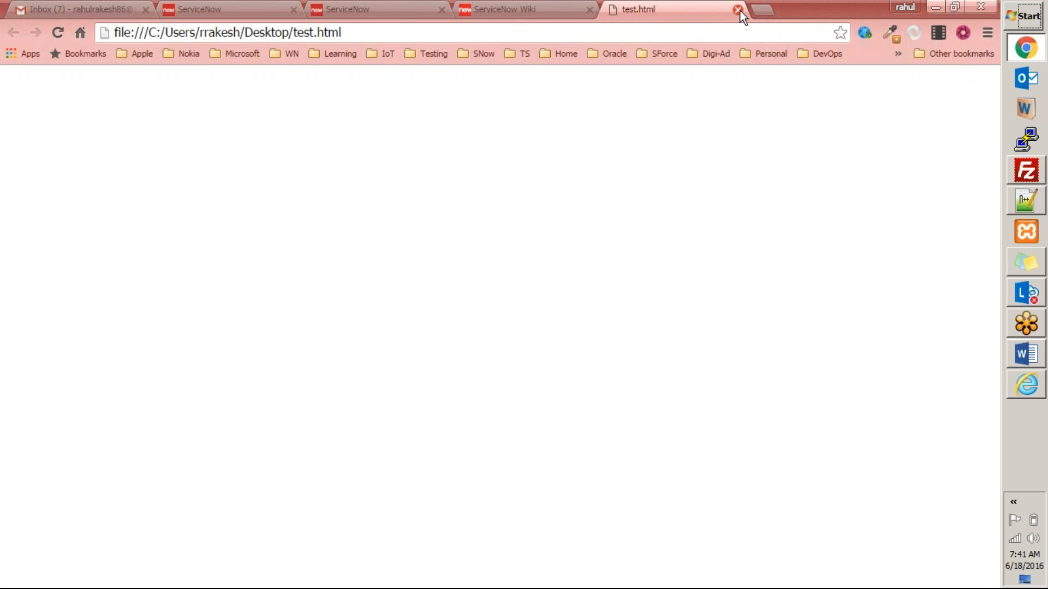
click(740, 11)
key(alt+F4)
Reopen test.html from the desktop to load the Marketing Budget report.
click(509, 246)
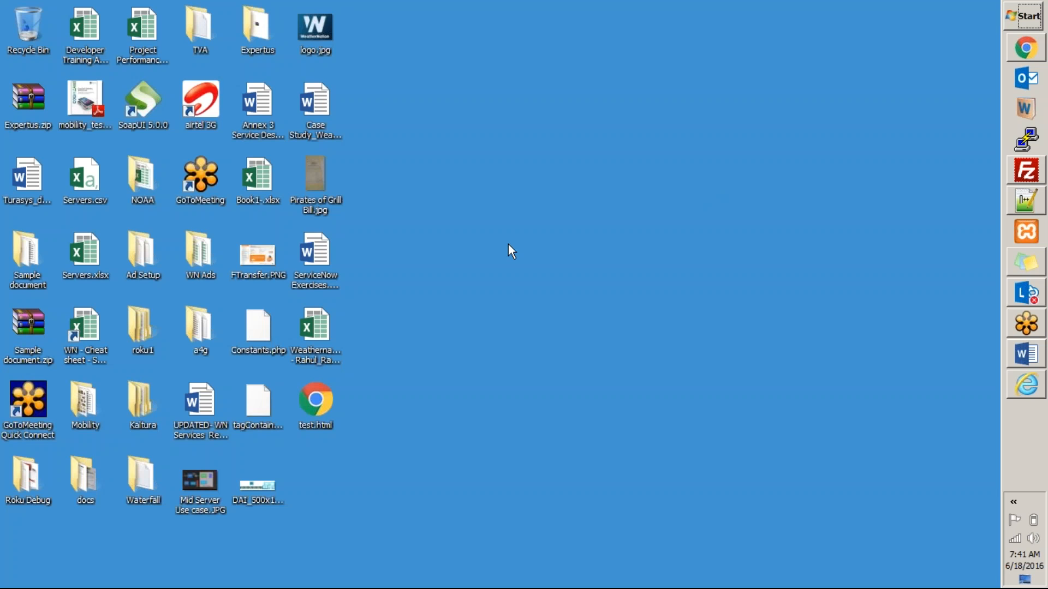
click(315, 407)
double_click(315, 407)
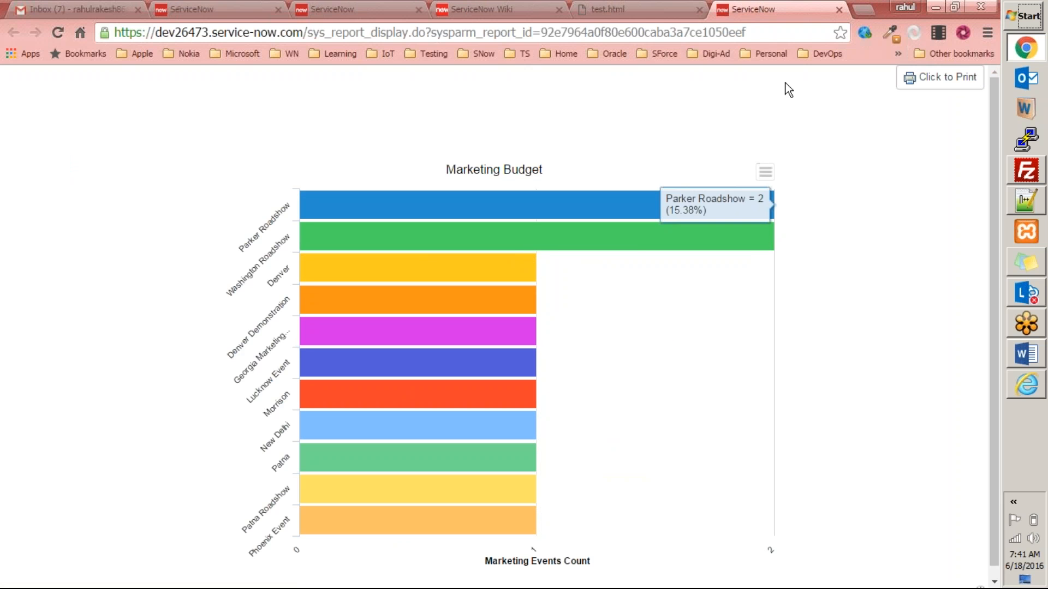
Close the report, test.html and ServiceNow Wiki tabs, then minimize and restore Chrome.
click(839, 9)
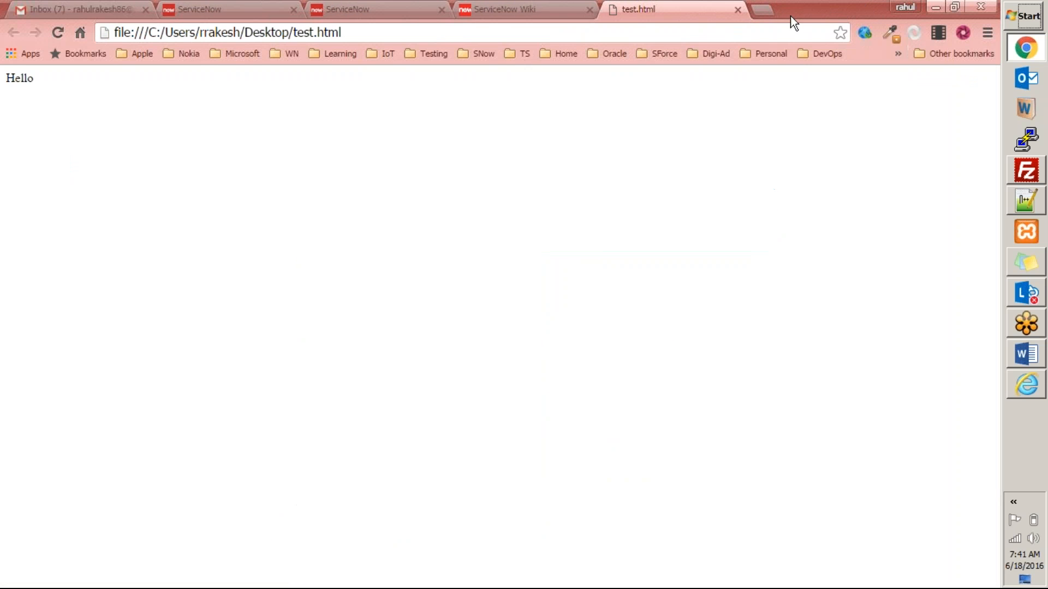
click(736, 9)
key(ctrl+w)
click(934, 7)
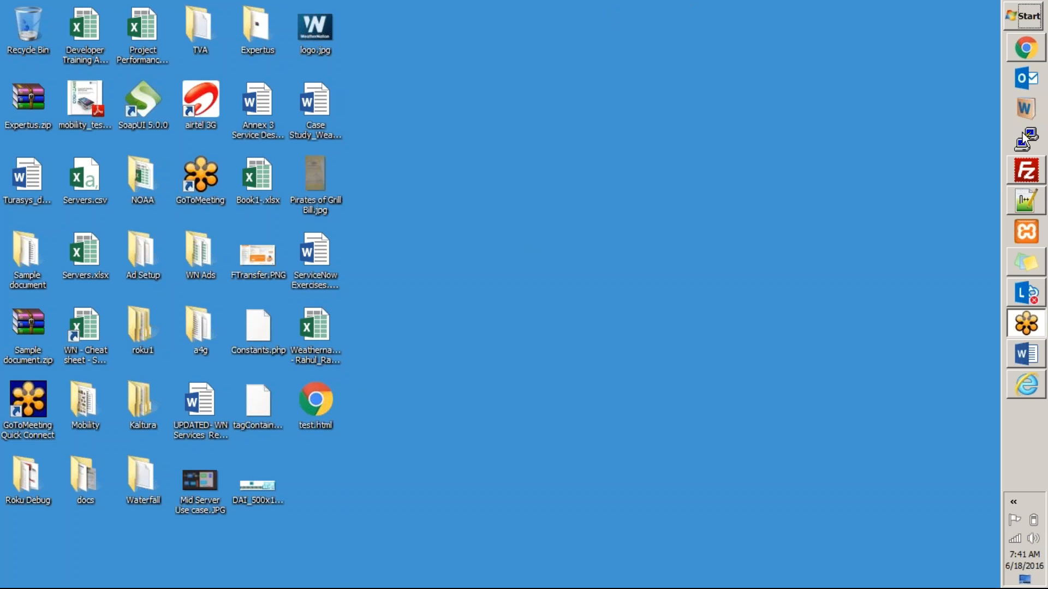
click(1026, 48)
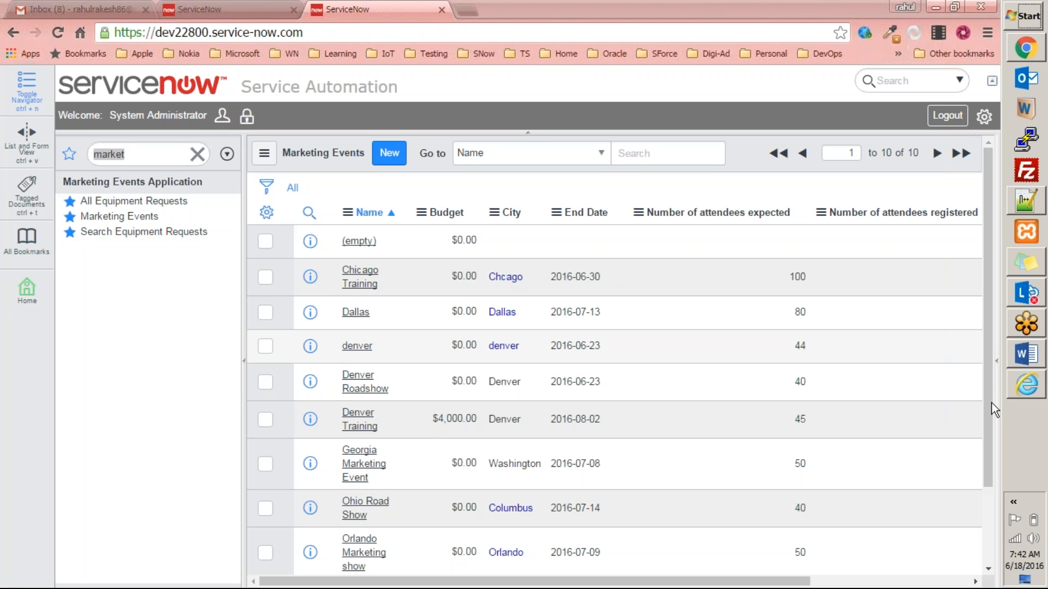
Clear the navigator filter and close the extra ServiceNow instance tab.
click(617, 10)
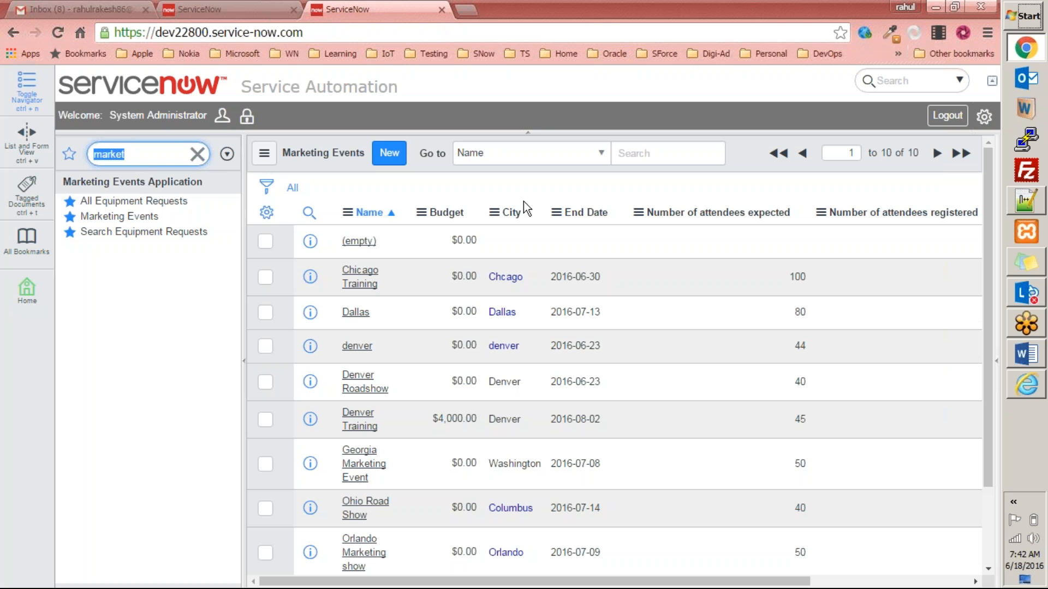
click(197, 154)
click(238, 16)
click(328, 11)
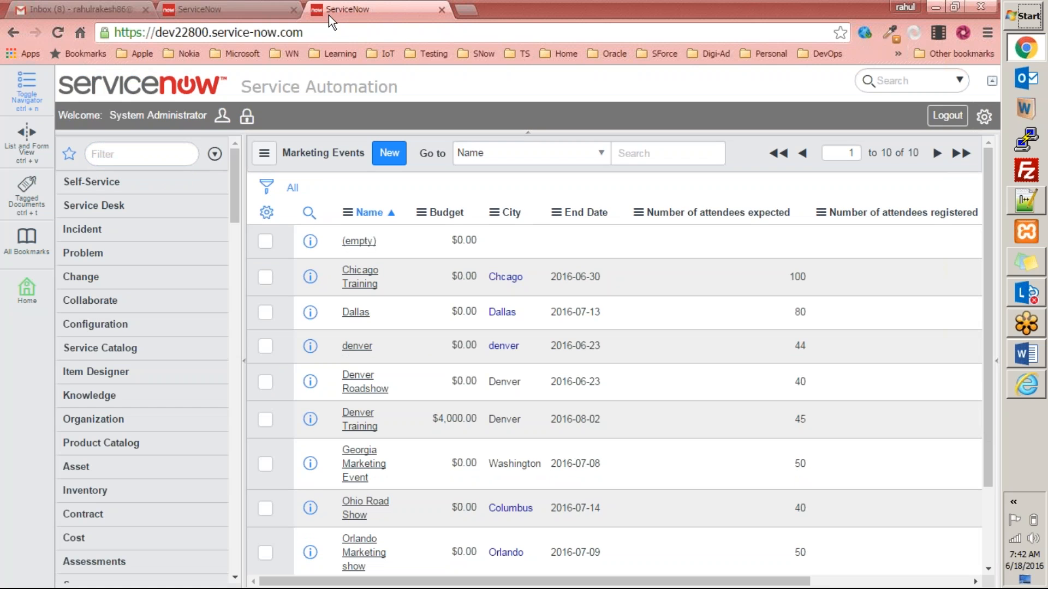
middle_click(326, 18)
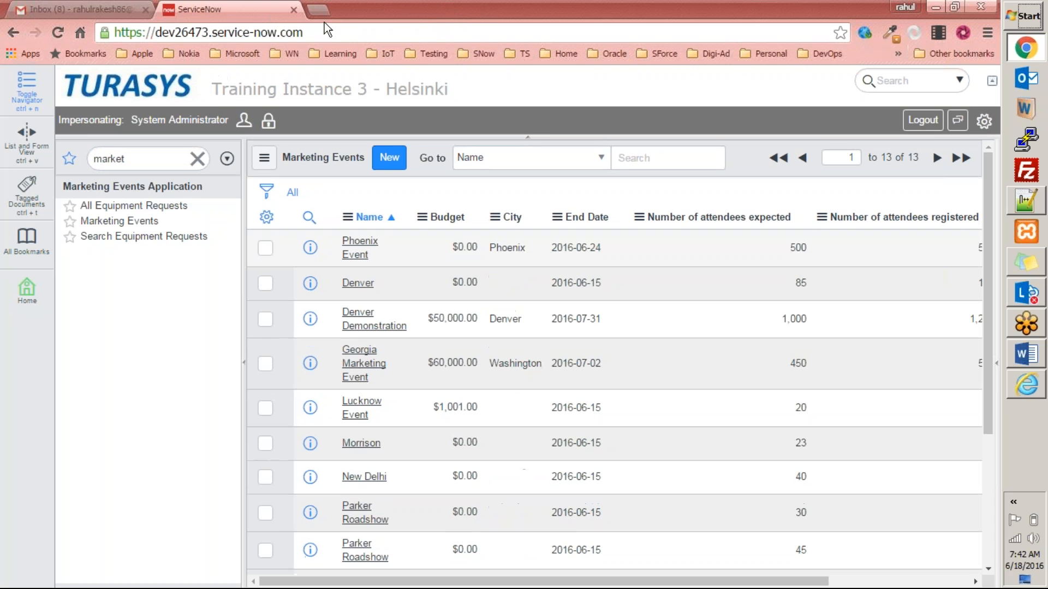
Filter for 'reports' to open View / Run, then open the marketing event email in Gmail.
click(136, 165)
text(reports)
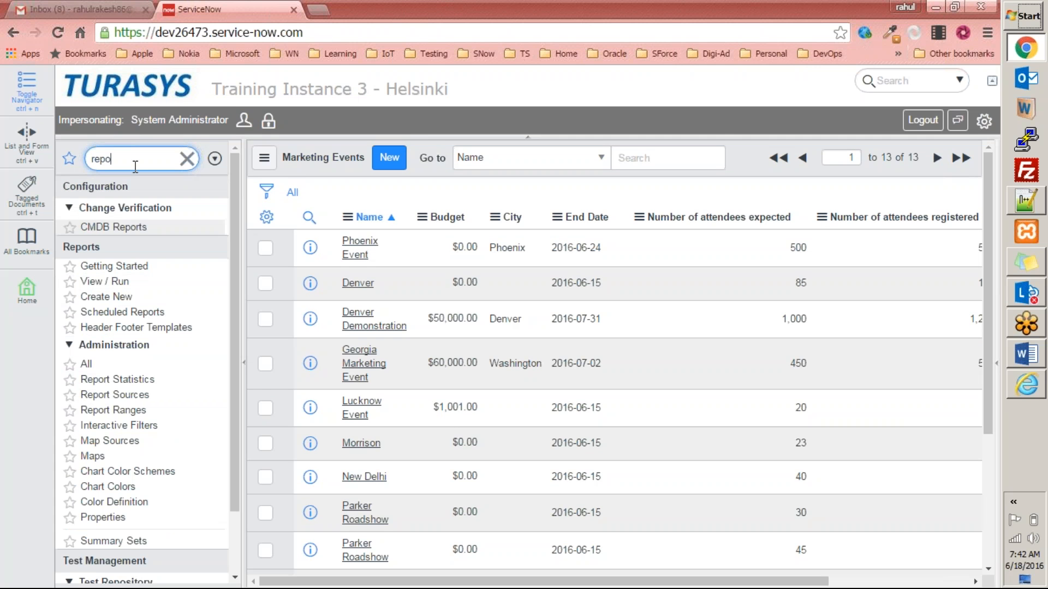
click(112, 282)
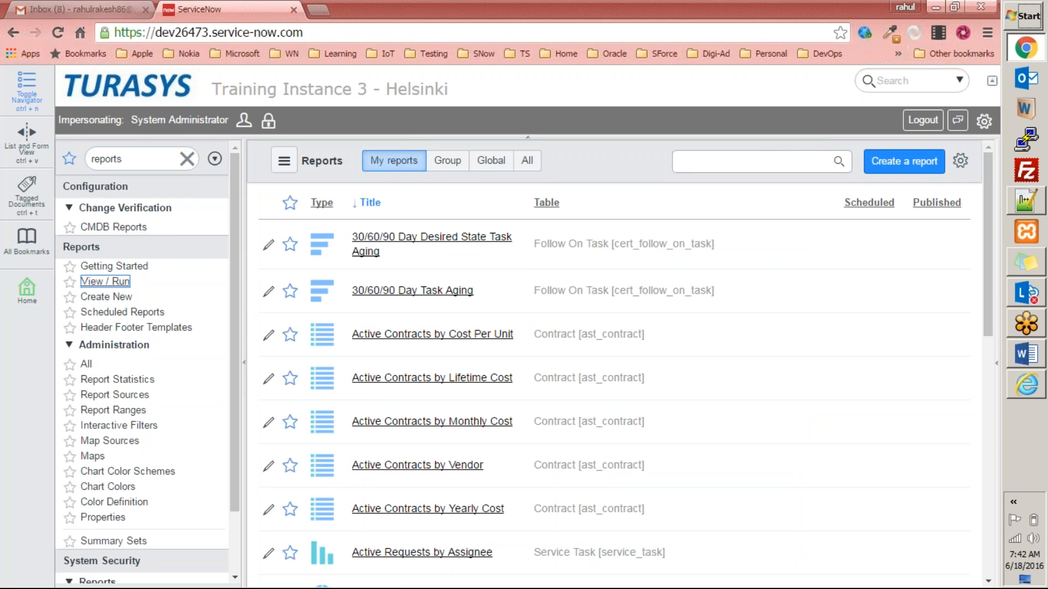
click(82, 9)
click(424, 194)
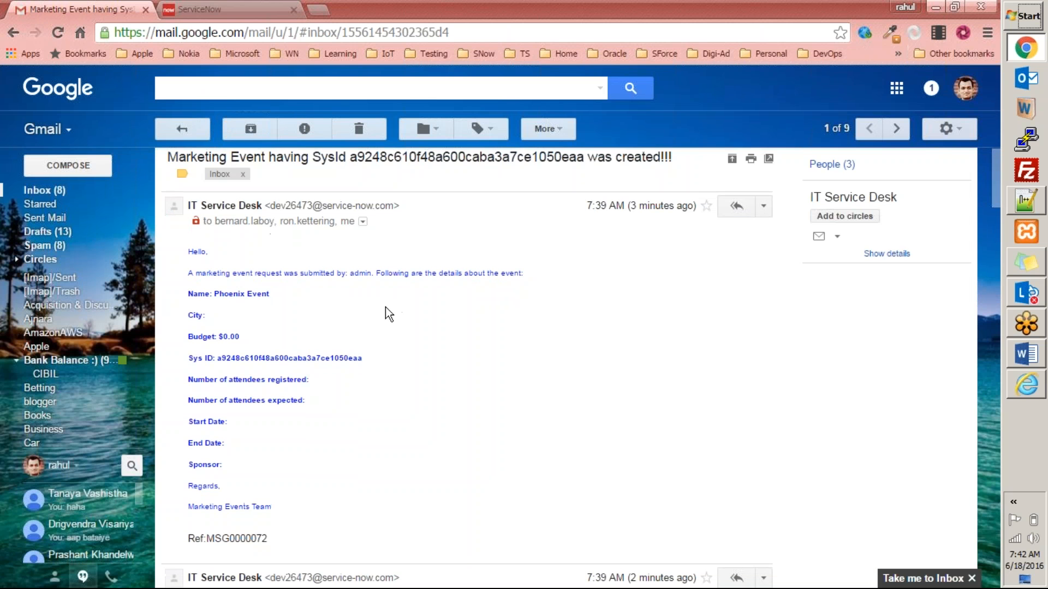
Read through the Phoenix Event notification thread and delete it to Trash.
scroll(385, 306, down, 10)
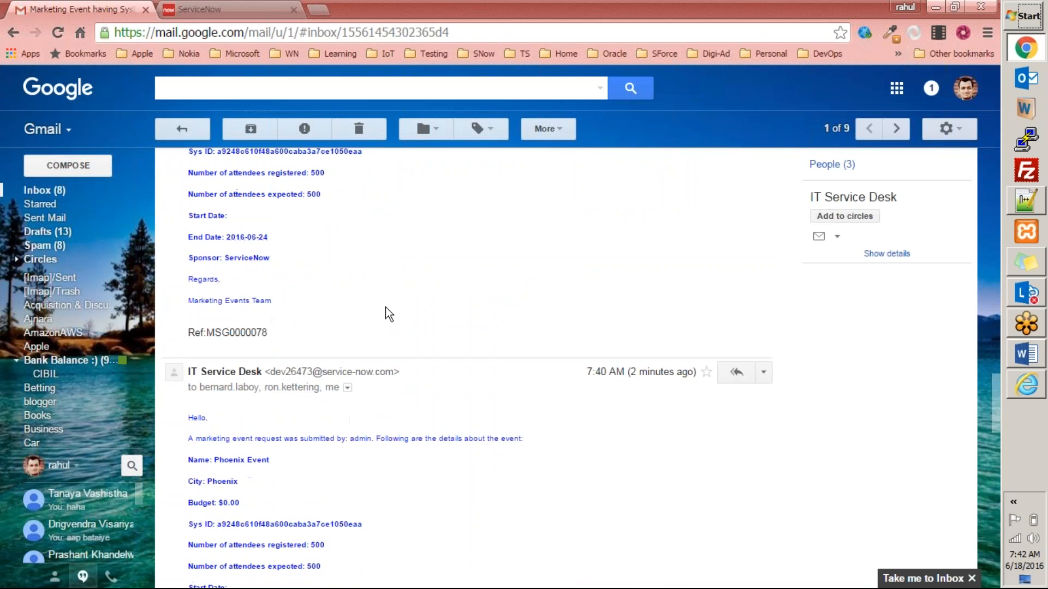
scroll(385, 307, up, 10)
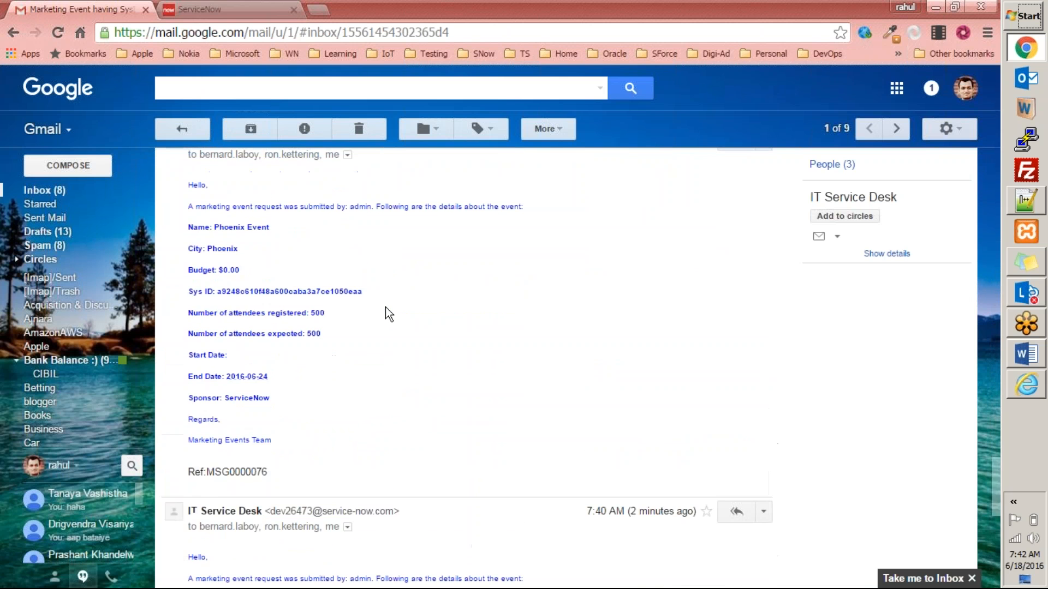
scroll(303, 293, up, 10)
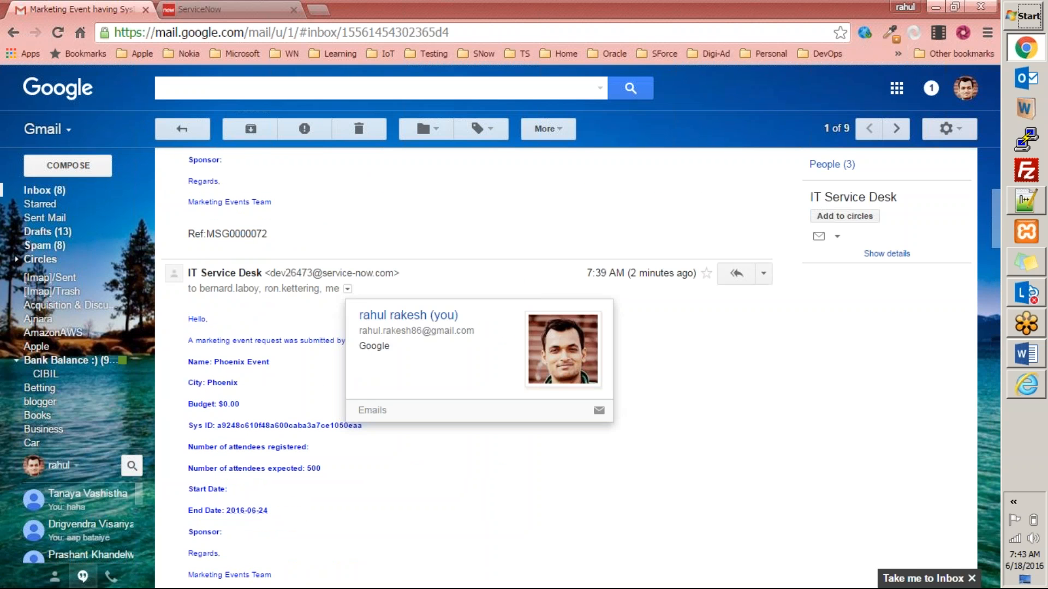
scroll(382, 218, up, 5)
click(366, 123)
Search reports for titles containing 'market' and open the Marketing Budget report for editing.
click(229, 10)
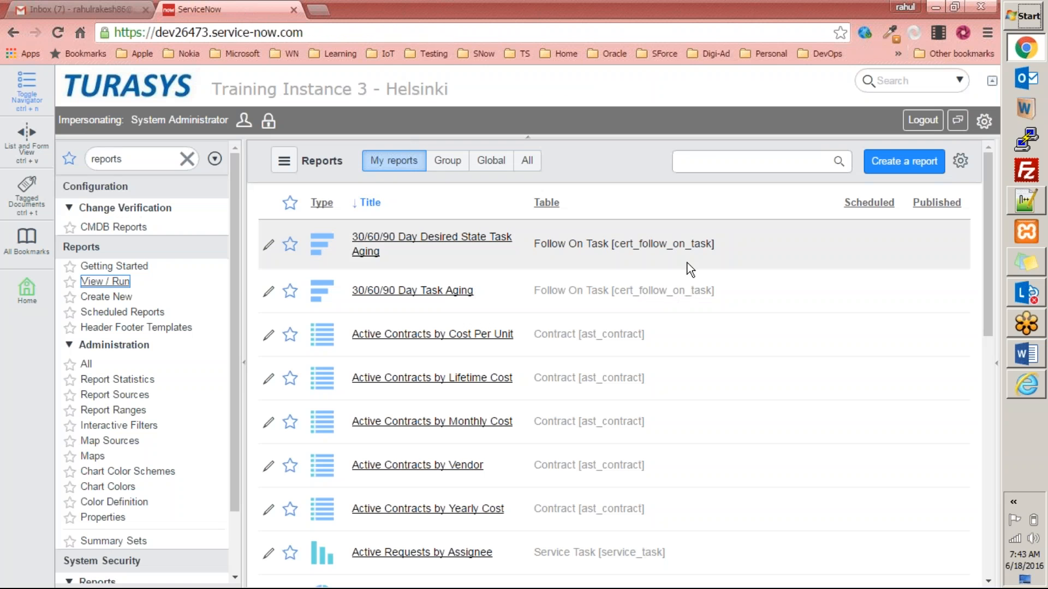
click(715, 162)
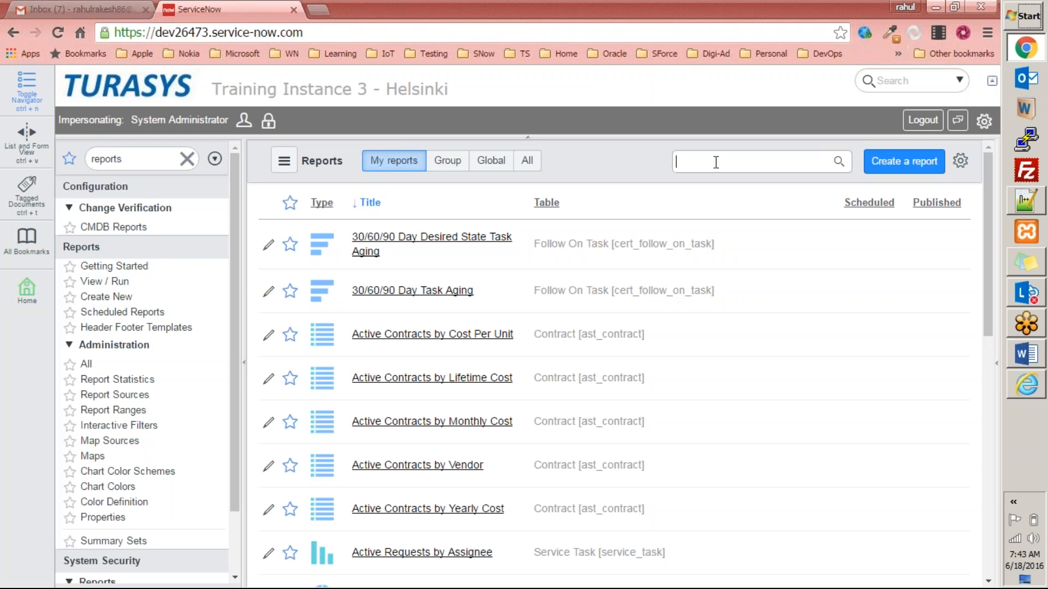
text(market)
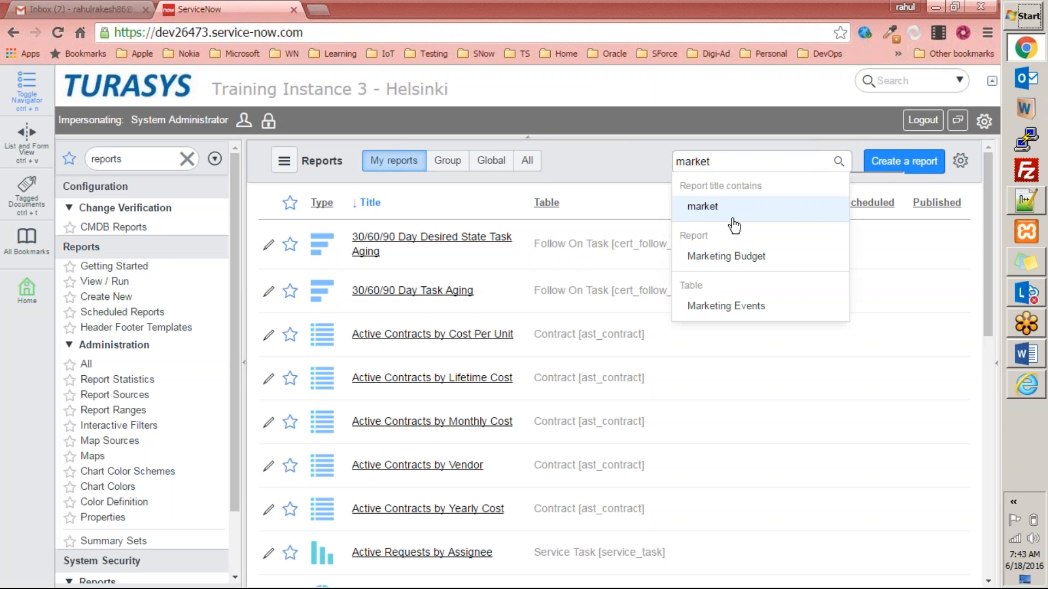
click(735, 215)
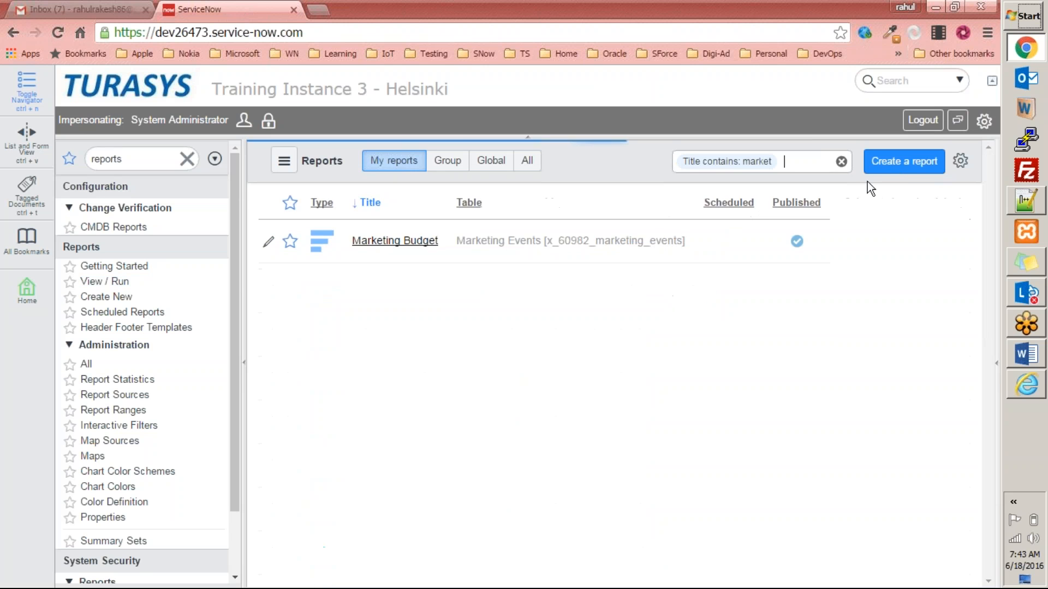
click(397, 242)
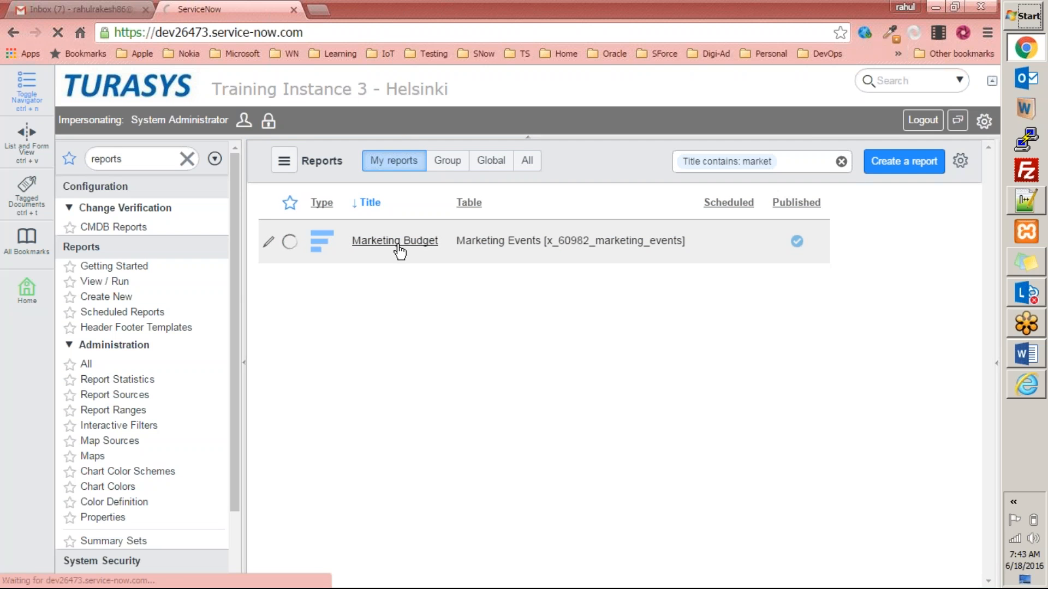
click(272, 187)
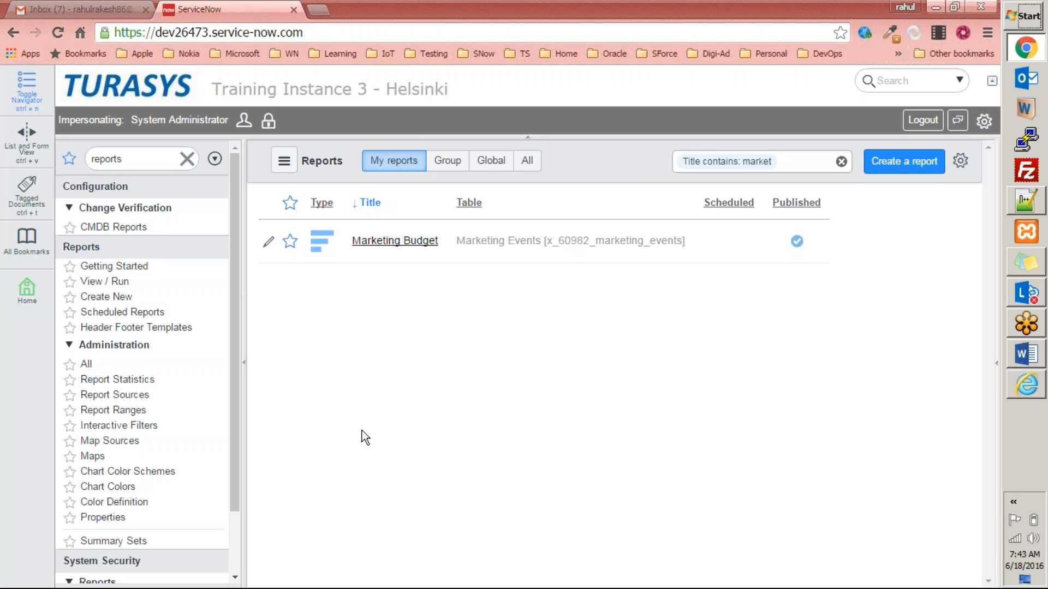
click(364, 242)
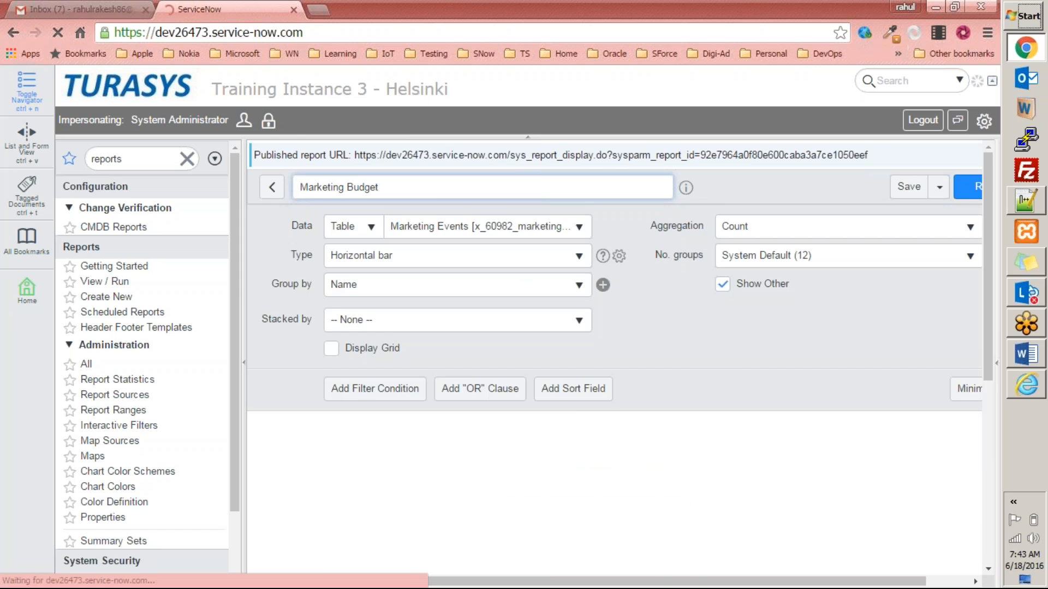
Bring up the Save dropdown's publishing options for the Marketing Budget report.
scroll(574, 368, down, 1)
scroll(574, 368, up, 1)
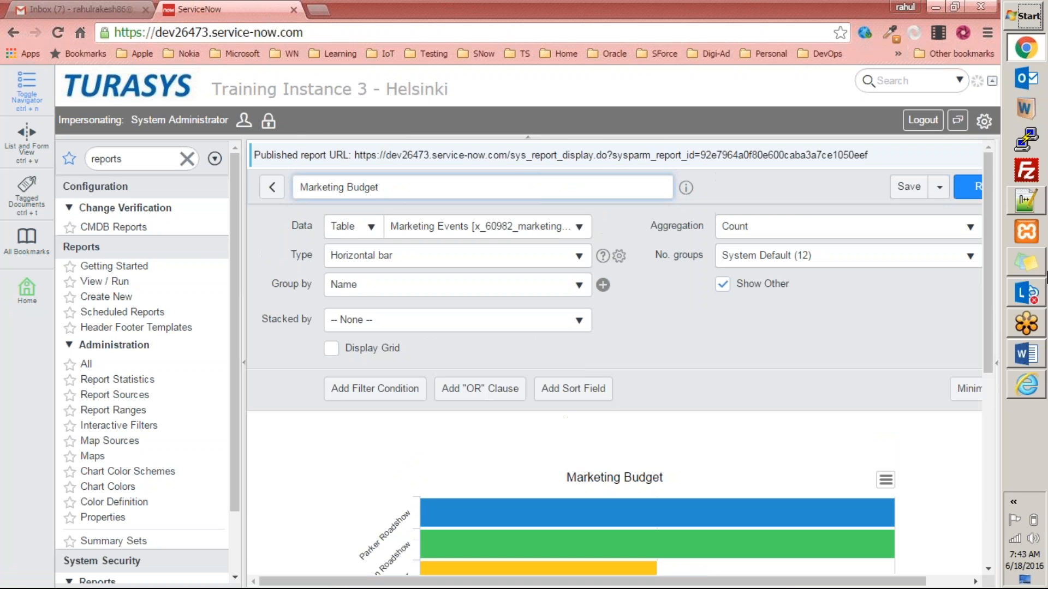
drag(763, 582, 867, 582)
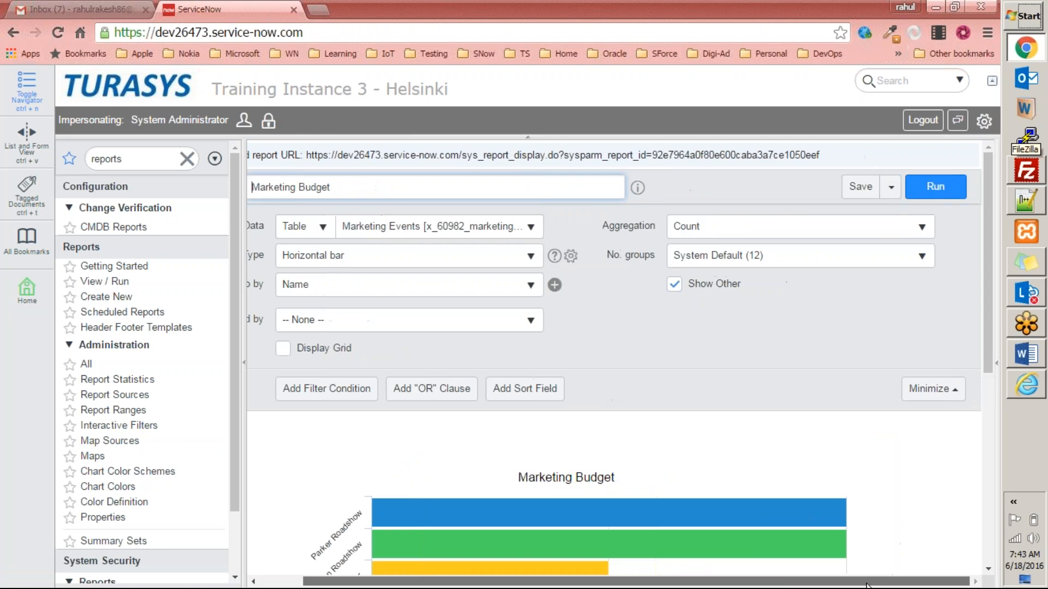
click(891, 188)
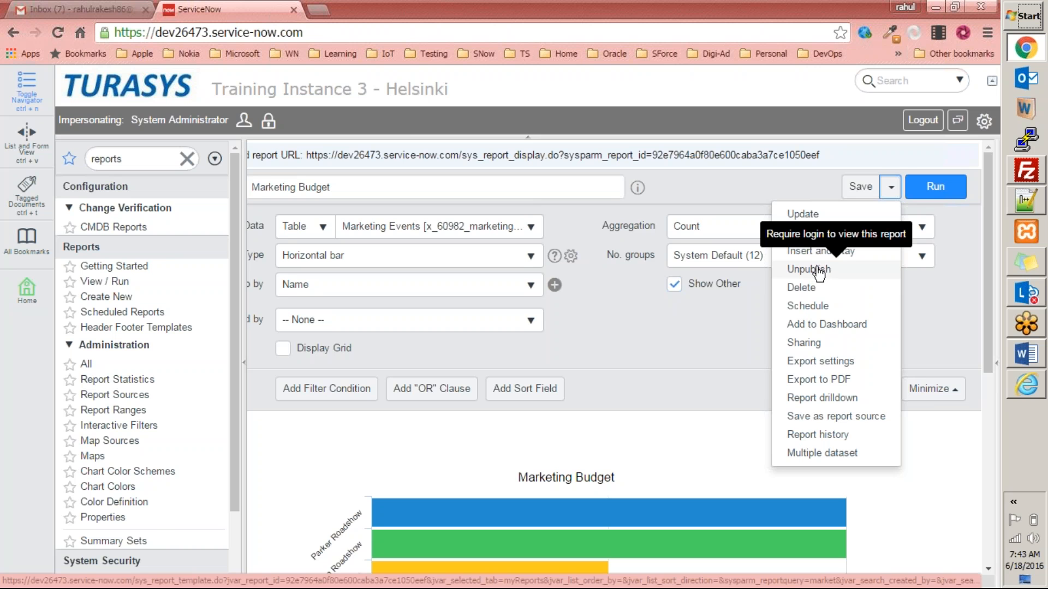
Load the pasted published report link in Internet Explorer.
click(1028, 393)
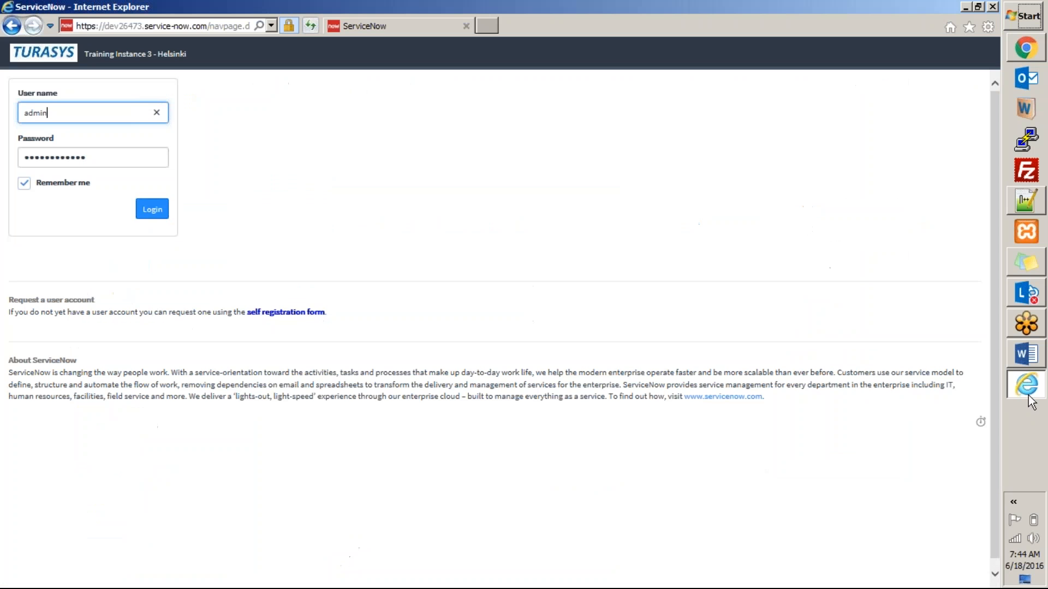
click(13, 26)
key(alt+d)
key(ctrl+v)
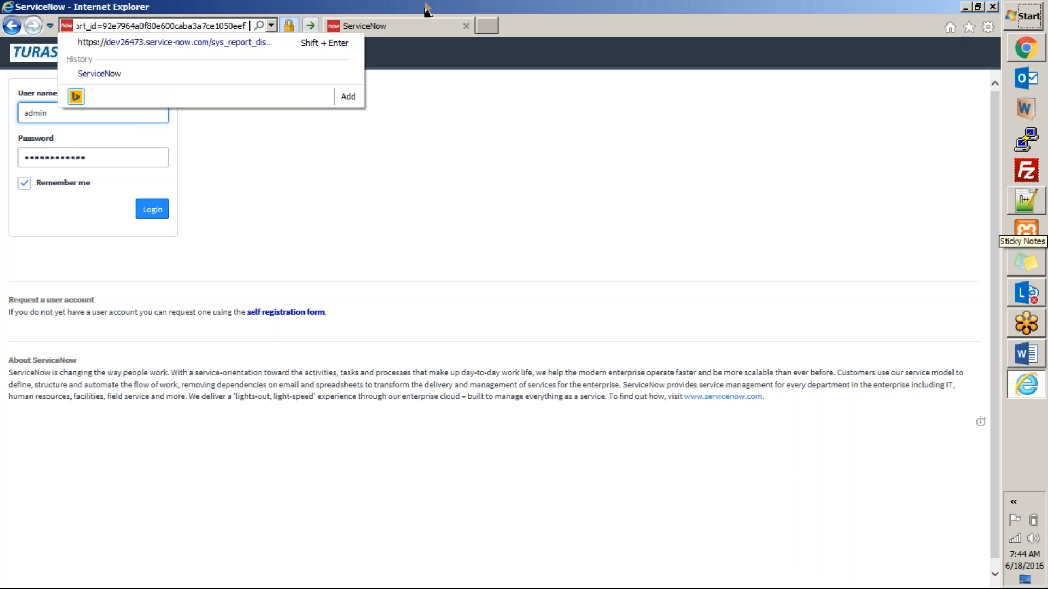
key(Return)
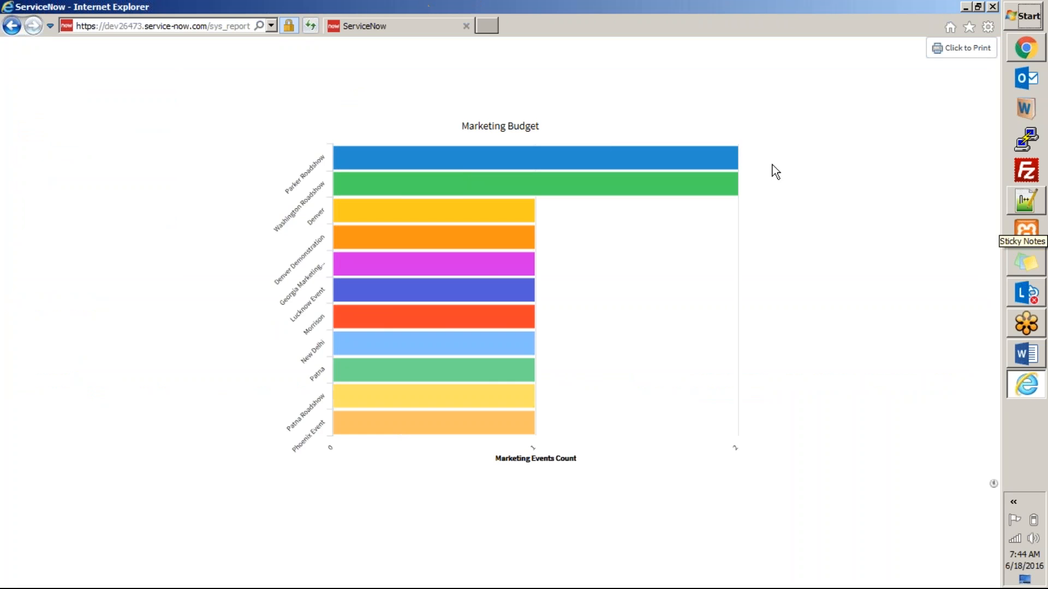
Unpublish and save the Marketing Budget report, then recheck its link in Internet Explorer.
key(alt+Tab)
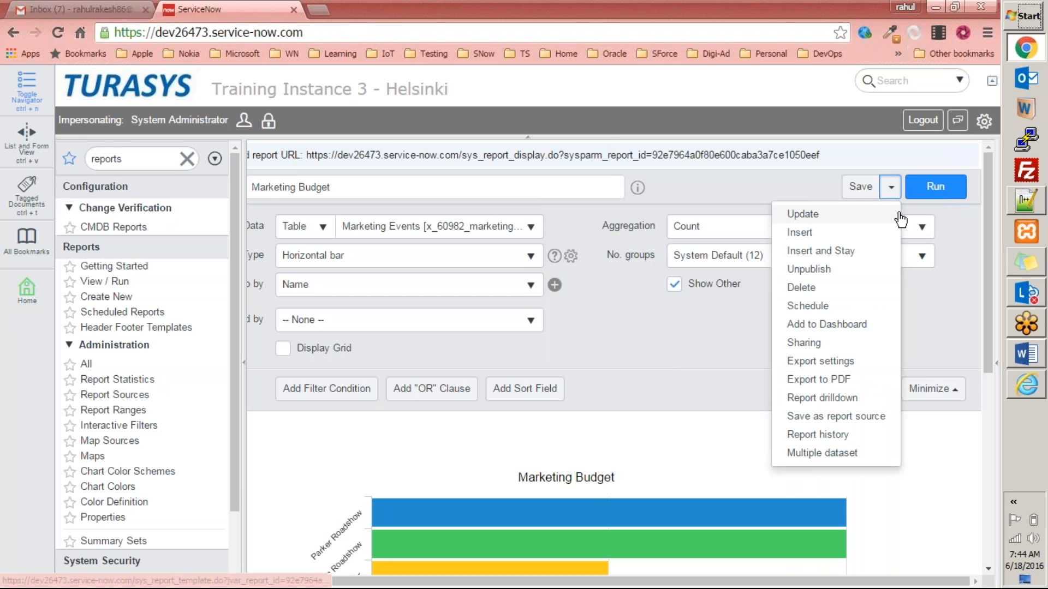
click(777, 269)
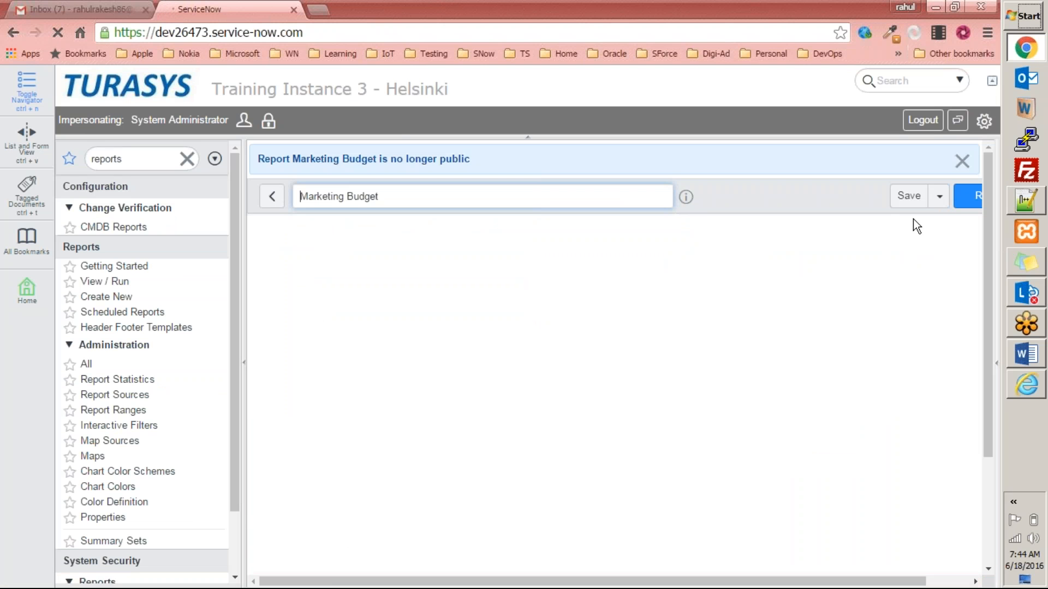
click(908, 195)
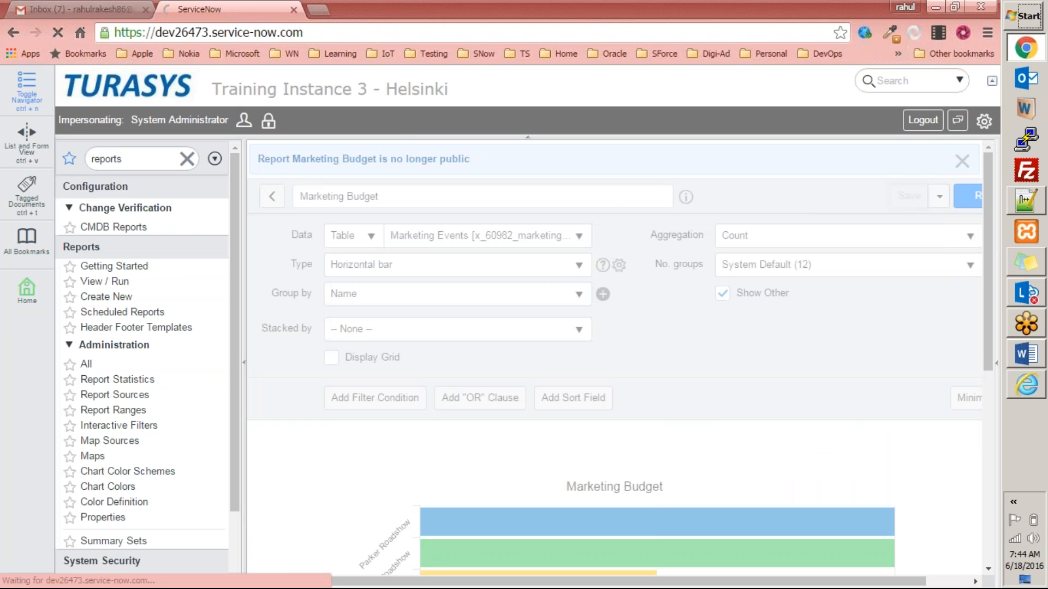
key(alt+Tab)
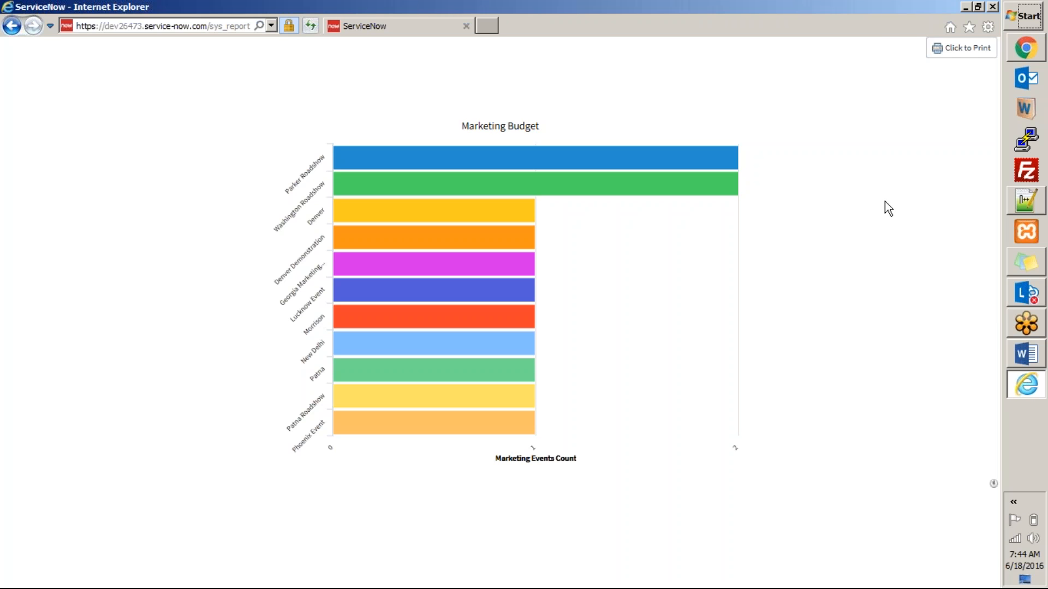
key(F5)
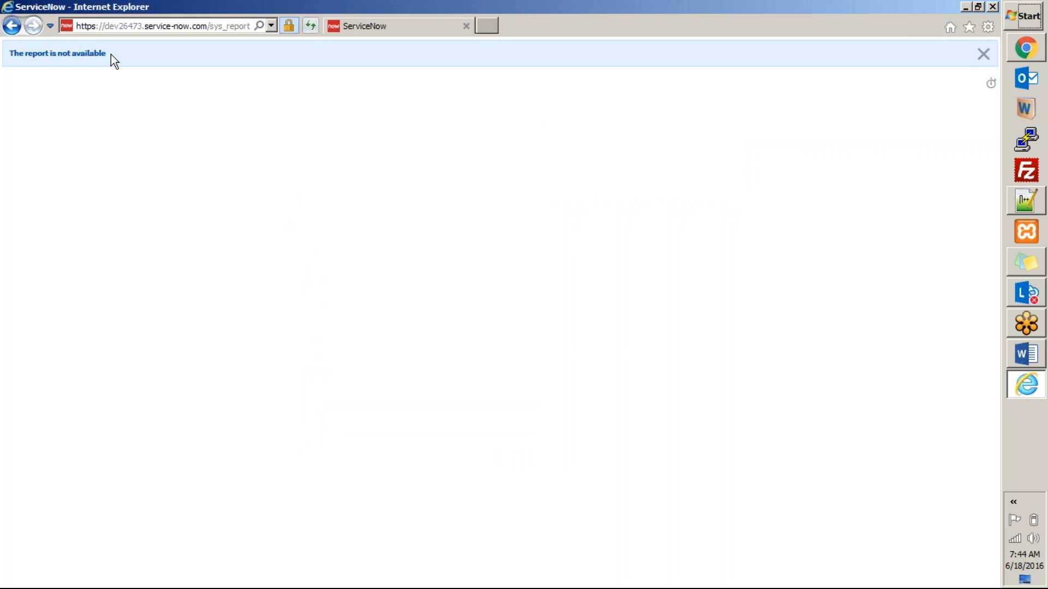
key(alt+Tab)
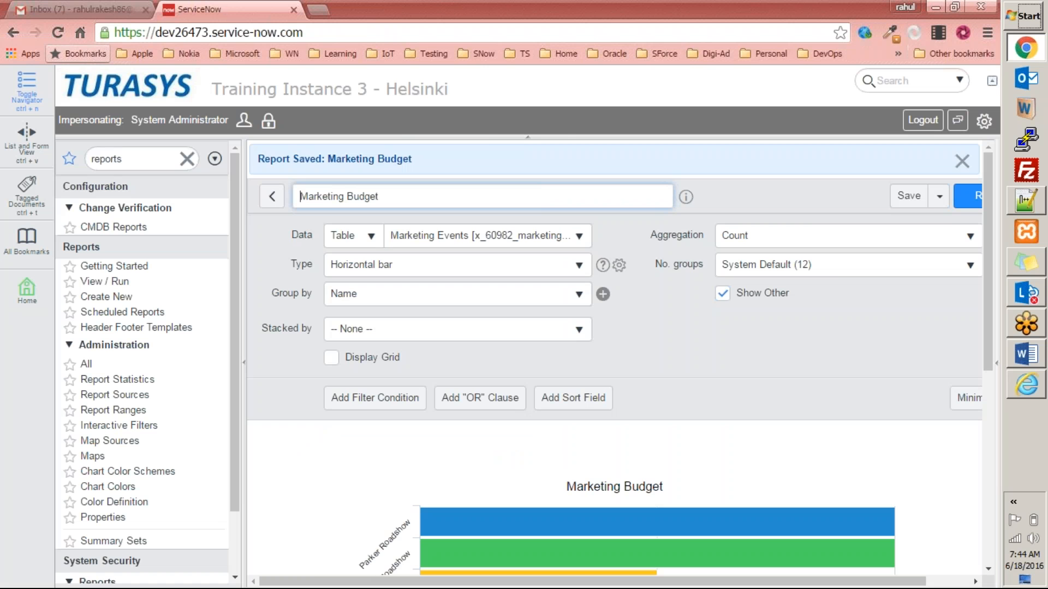
Publish the Marketing Budget report again and save it.
click(939, 196)
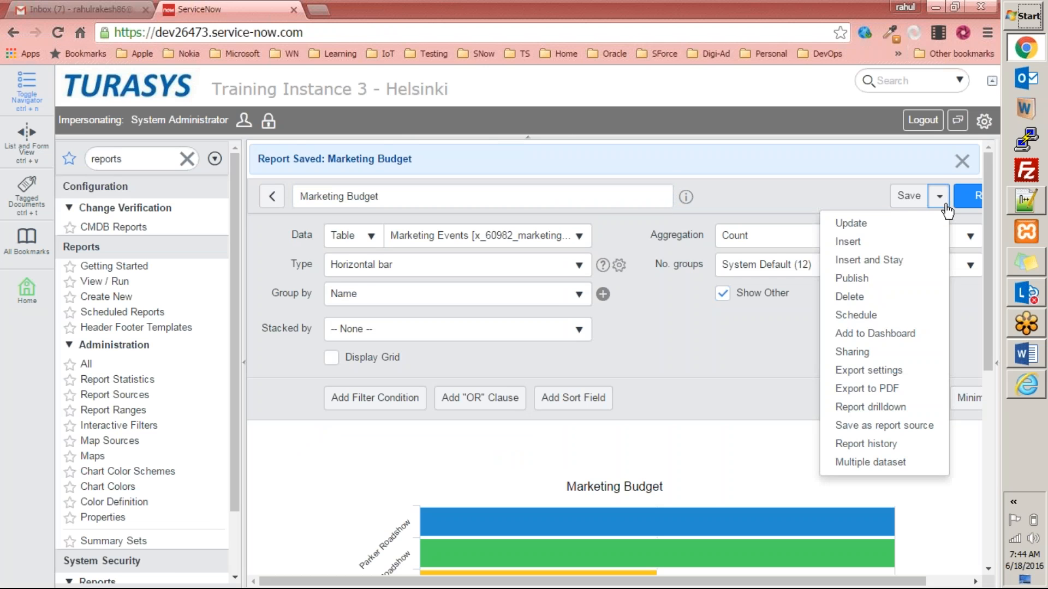
click(887, 279)
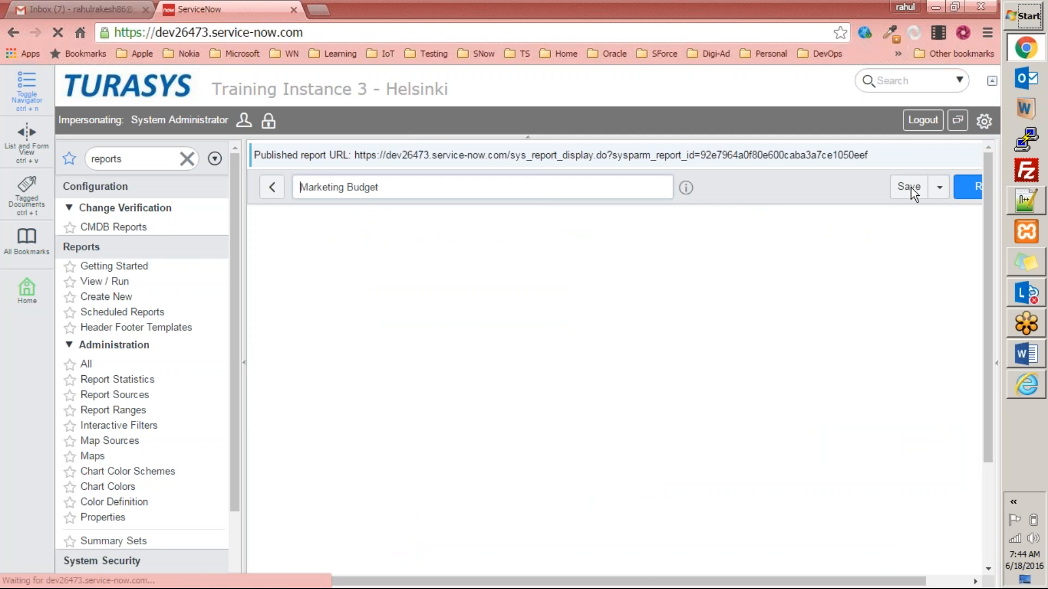
click(908, 188)
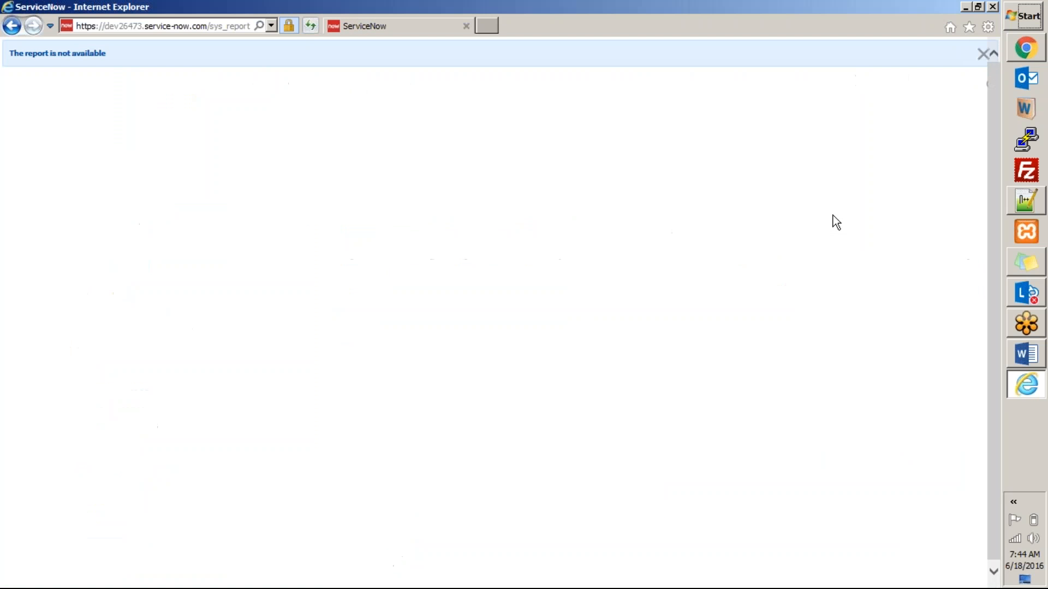
Reload the report link and highlight the sys_report_display.do path and report id in the published URL.
key(F5)
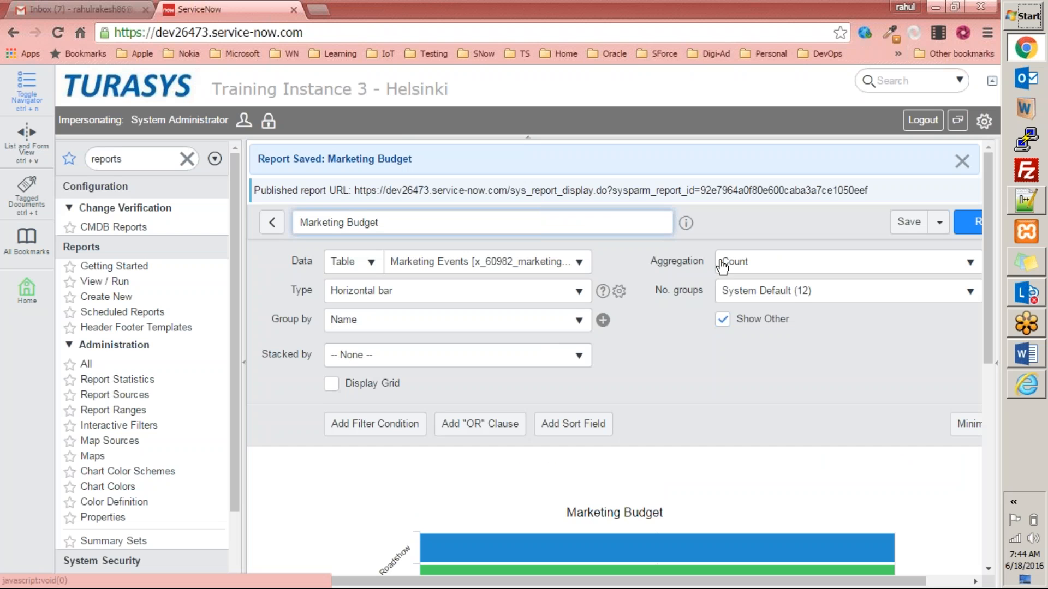
scroll(722, 267, down, 1)
scroll(722, 265, up, 1)
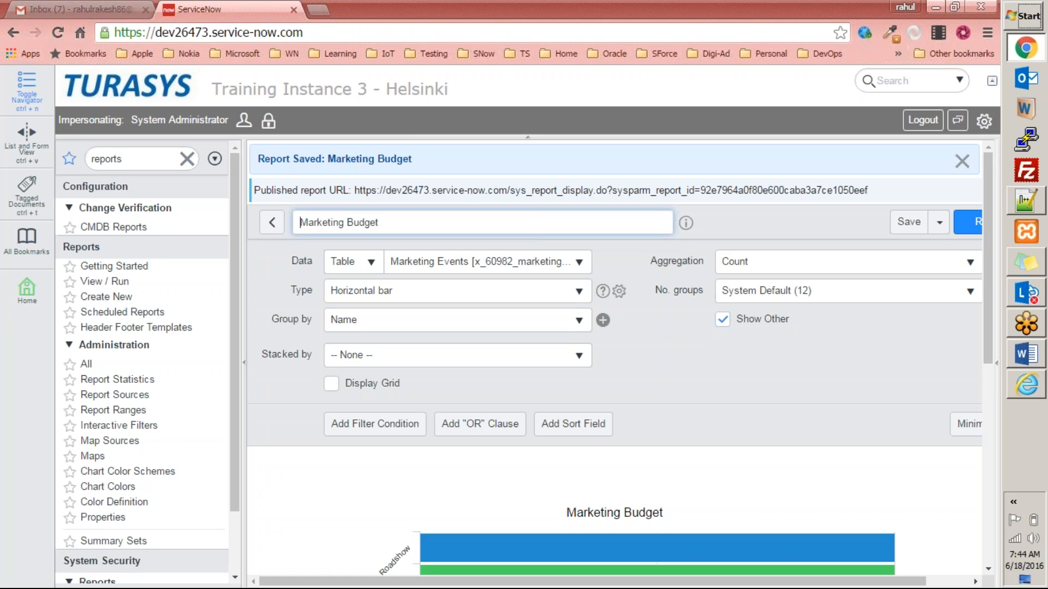
drag(701, 191, 873, 190)
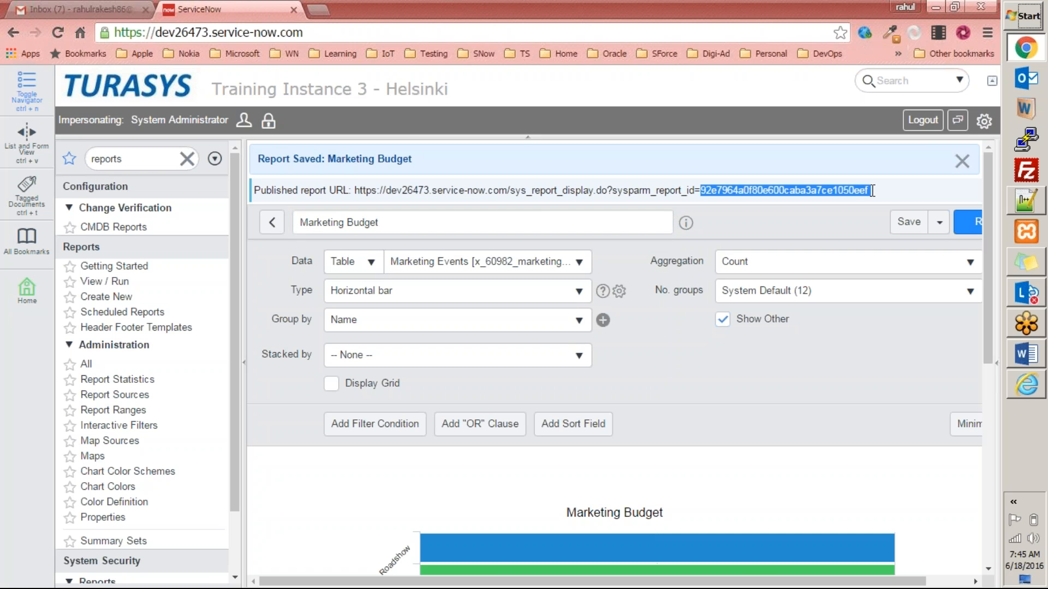
drag(872, 190, 866, 190)
drag(510, 190, 612, 195)
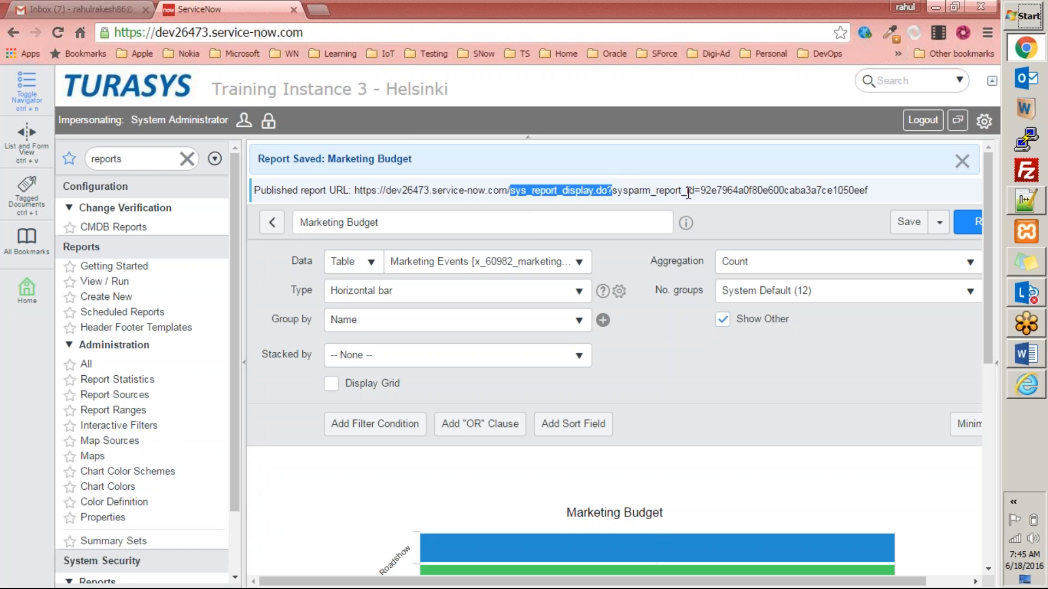
double_click(715, 189)
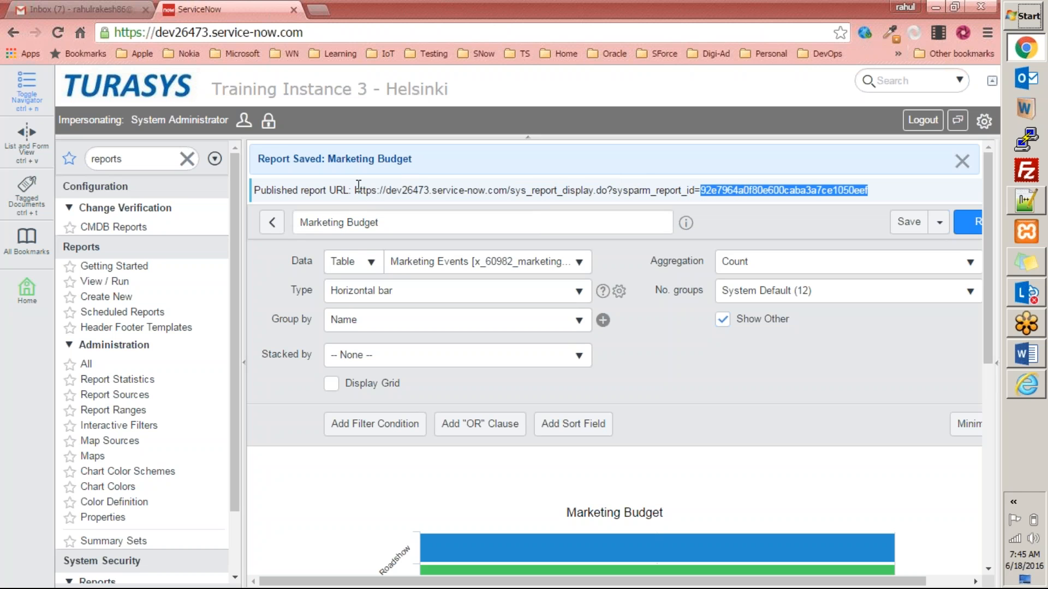
drag(355, 189, 649, 198)
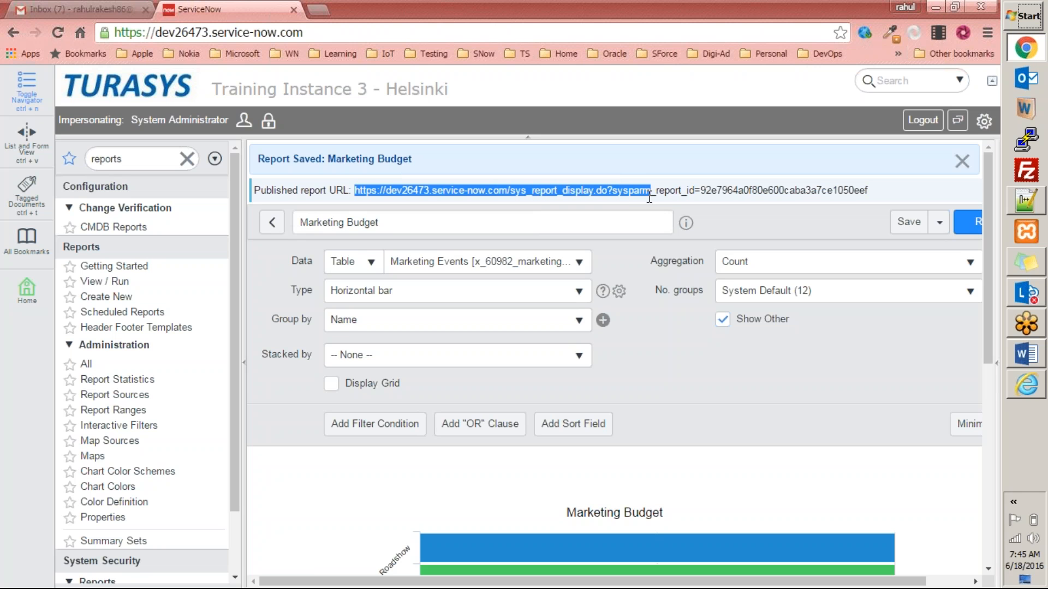
scroll(878, 532, right, 2)
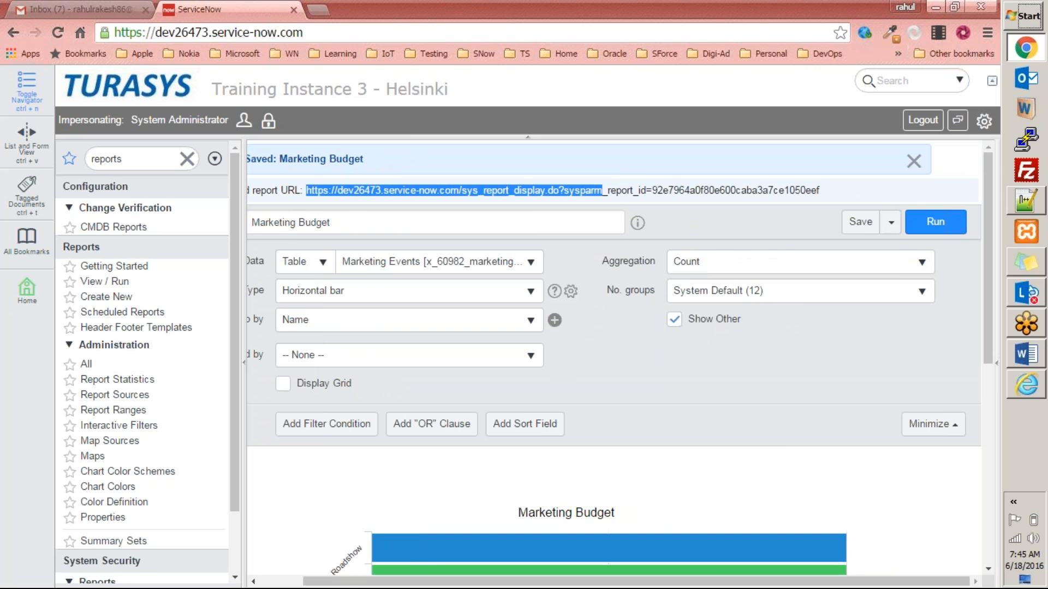
Start a scheduled email of the Marketing Budget report from the Save options.
click(891, 222)
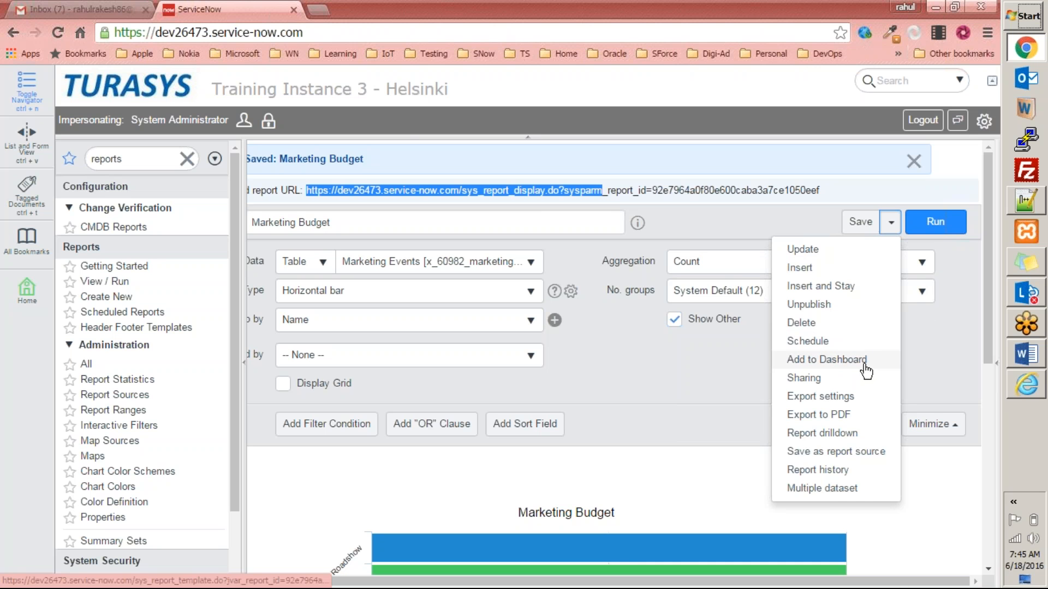
click(834, 343)
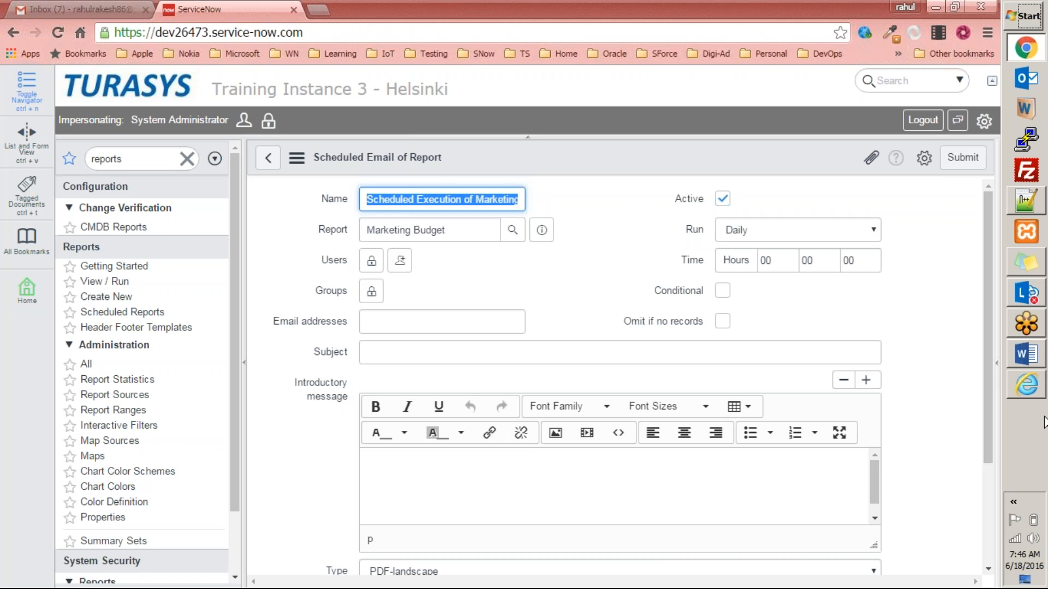
click(1033, 394)
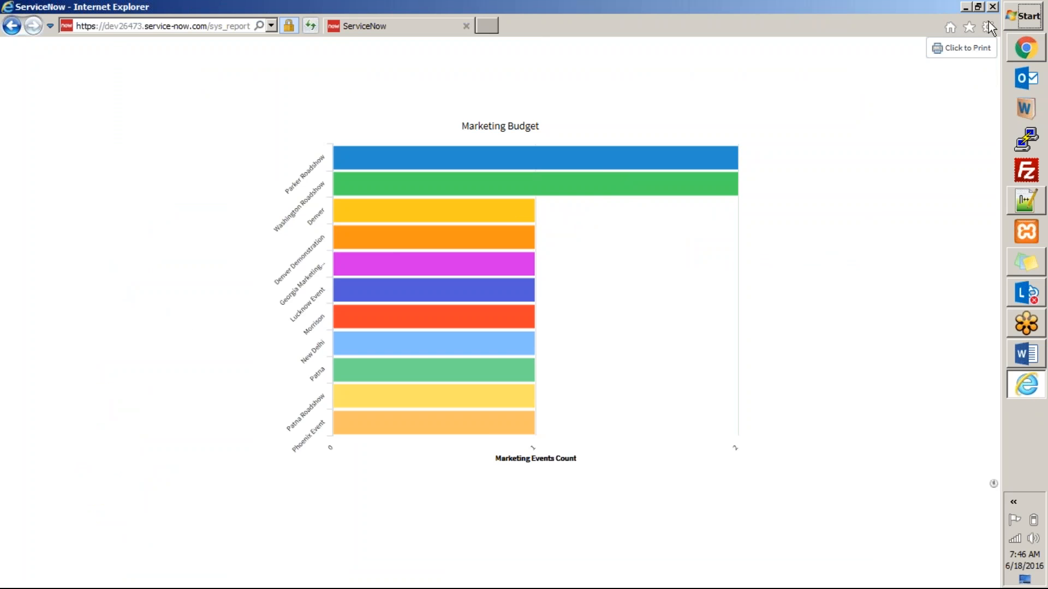
click(966, 7)
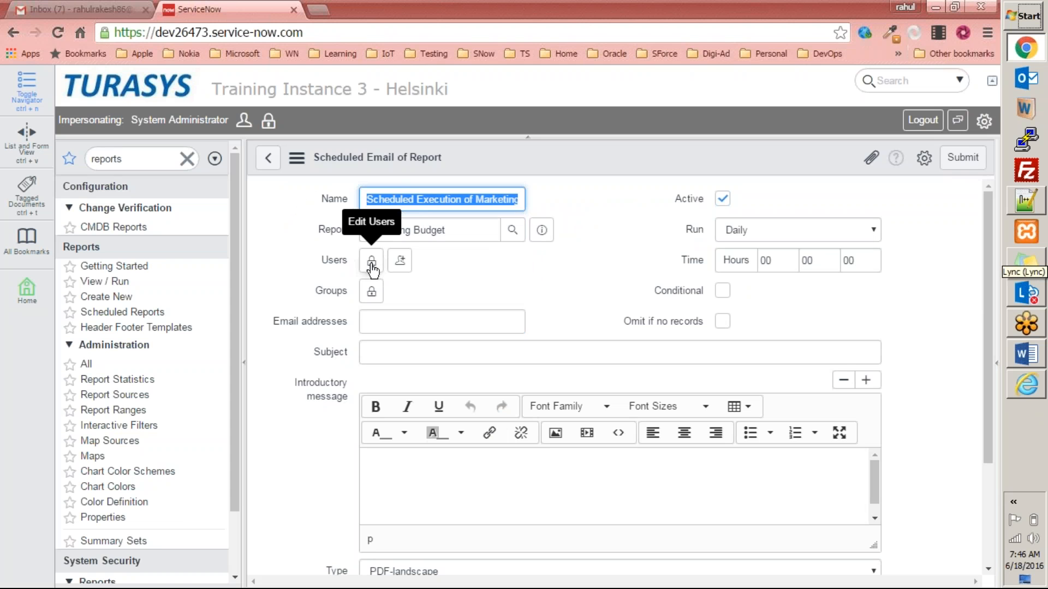
Add the recipient's e-mail address to the report's recipients.
click(371, 264)
click(454, 424)
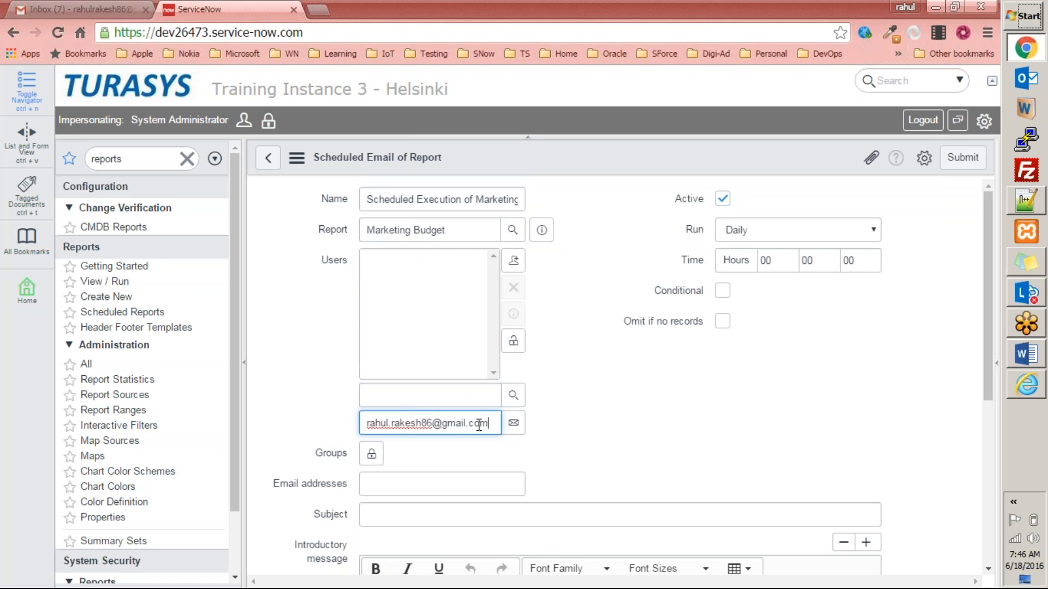
click(513, 423)
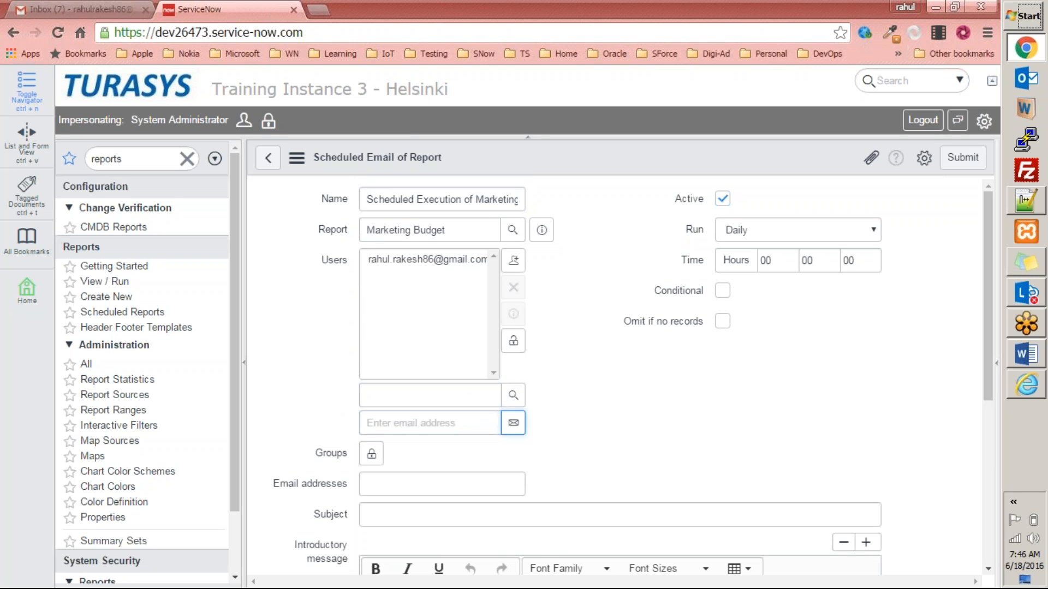
click(513, 341)
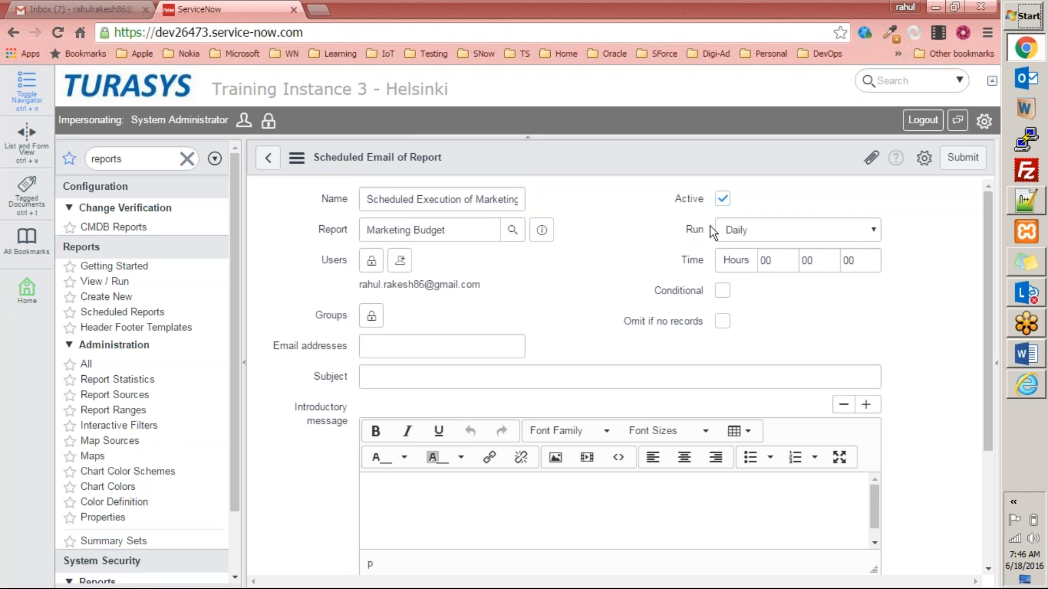
Set the email's run frequency to Daily after trying Weekly, Monthly, Once and On Demand.
click(809, 234)
click(676, 247)
click(760, 234)
click(754, 255)
click(764, 231)
click(769, 273)
click(771, 231)
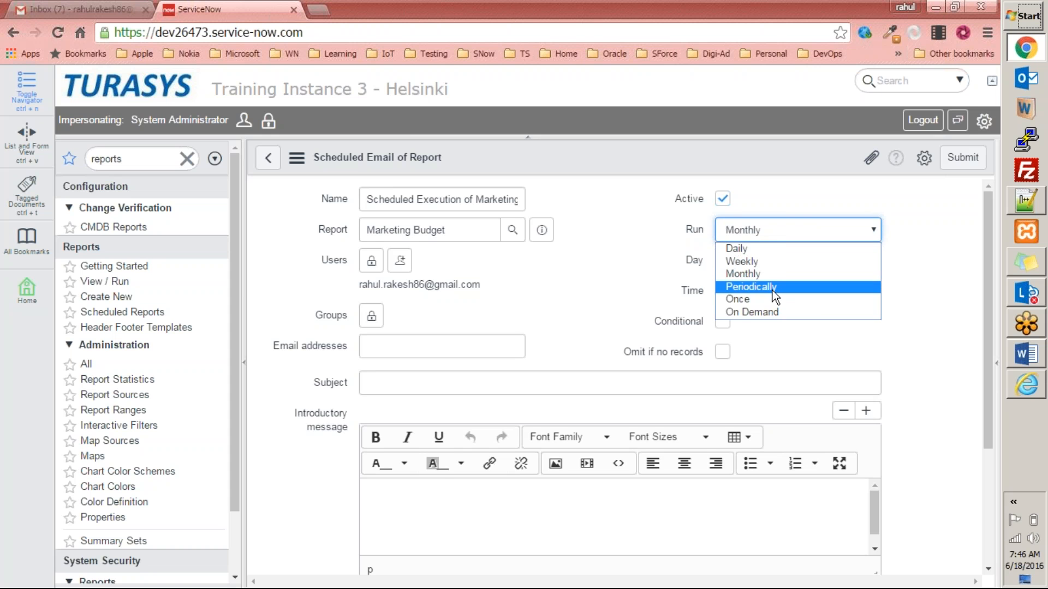
click(756, 298)
click(770, 230)
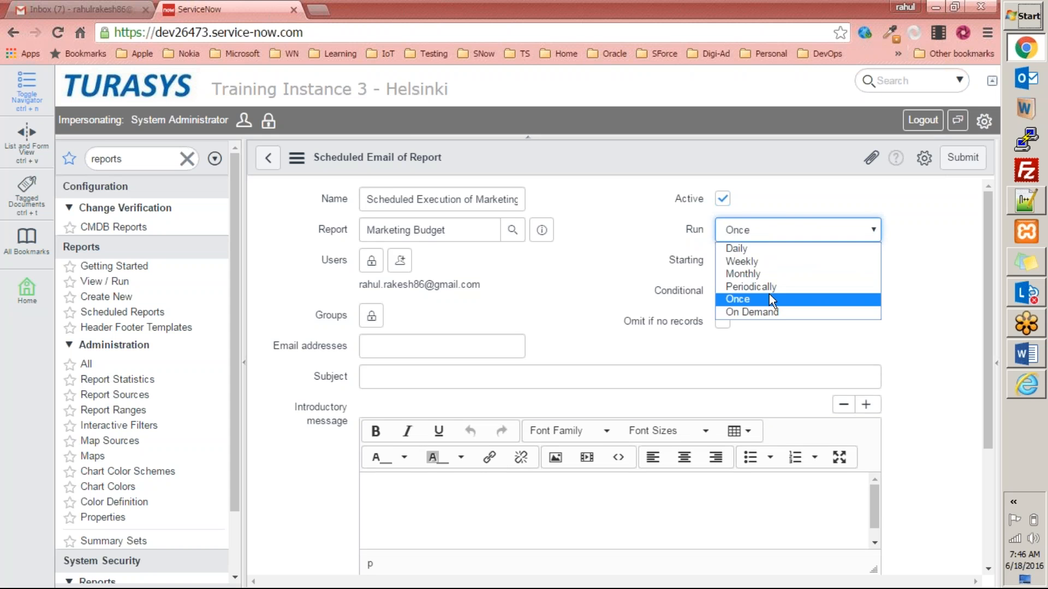
click(770, 314)
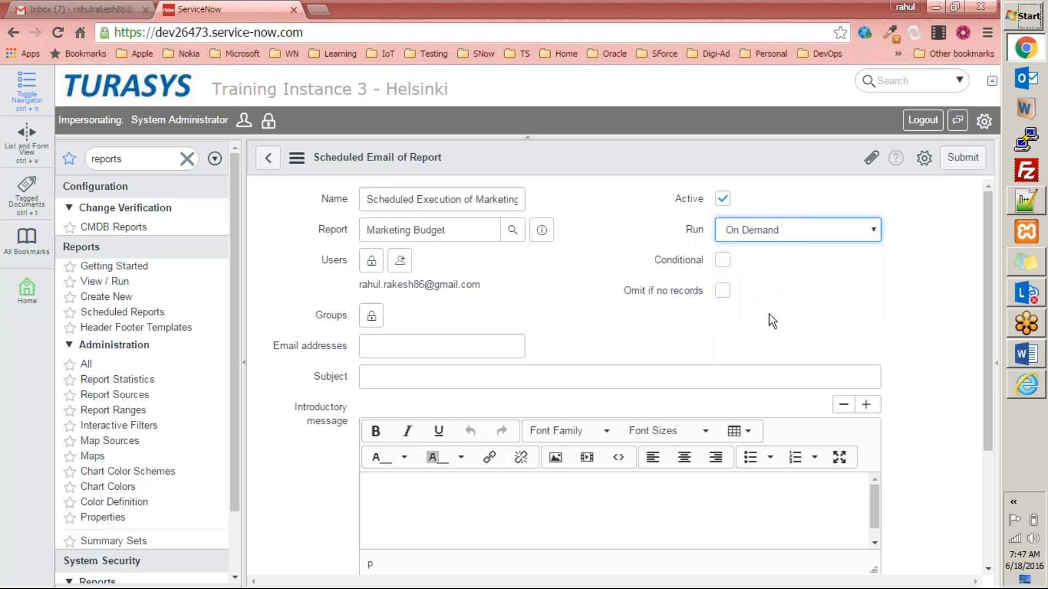
click(788, 232)
click(768, 249)
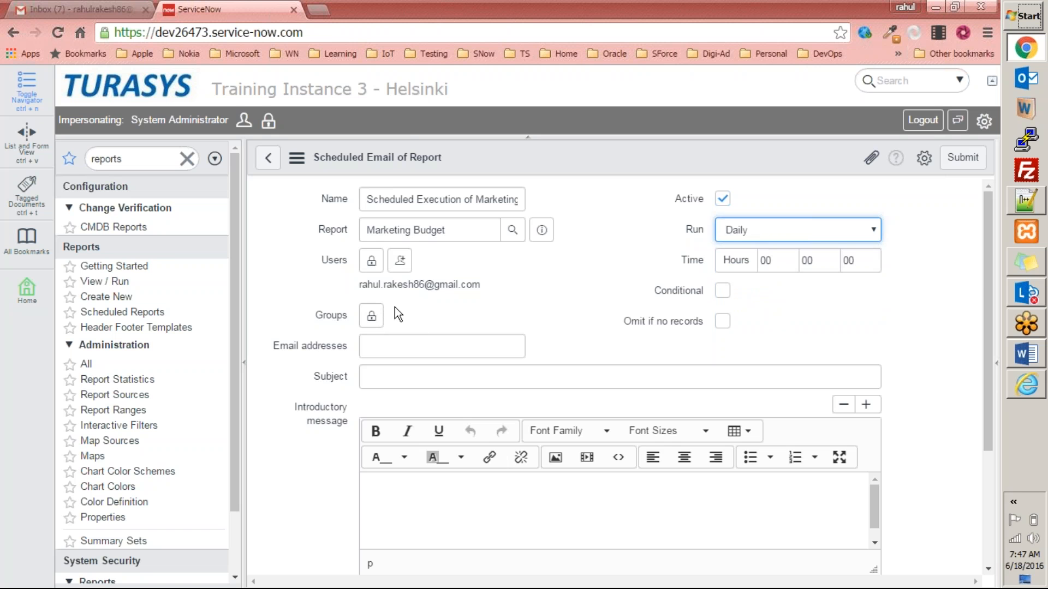
Enter 'Report on Marketing Events Budget' as the email subject.
click(461, 377)
scroll(461, 379, down, 3)
scroll(461, 379, up, 3)
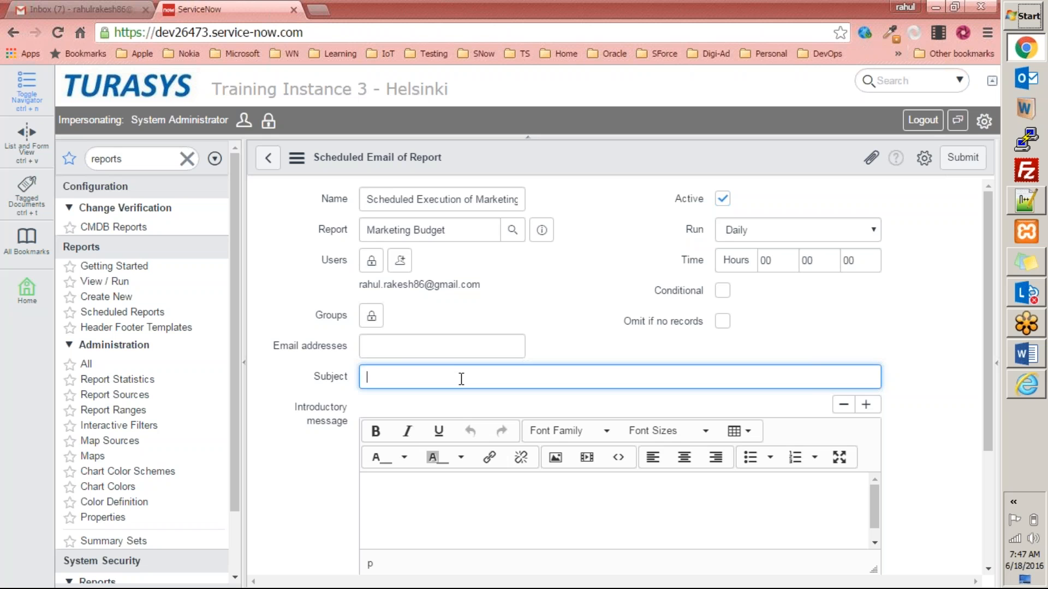
text(Report on Marketing Events Bud)
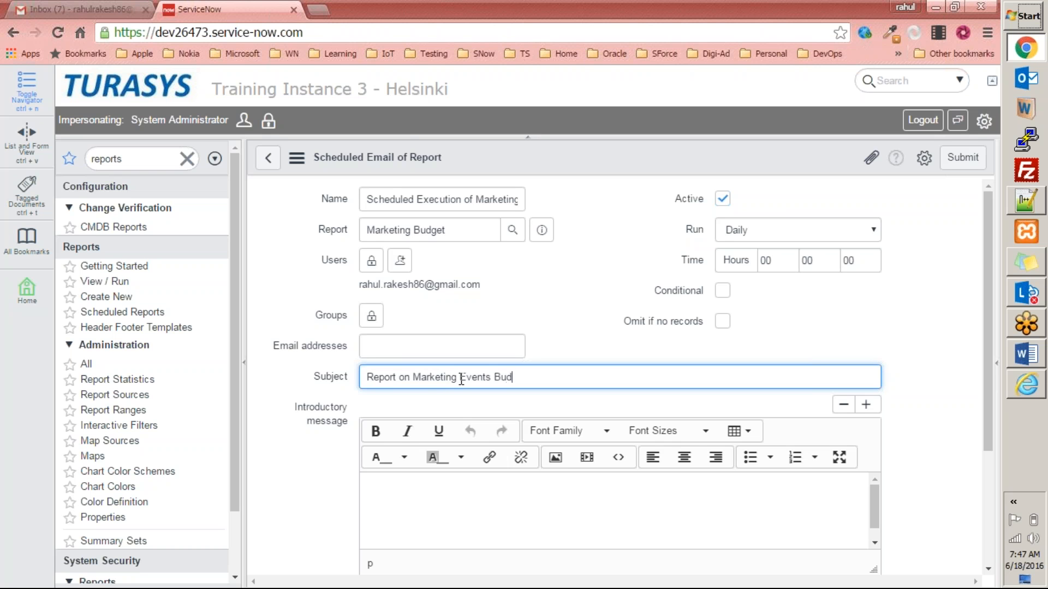
text(get)
scroll(464, 426, down, 1)
click(452, 423)
Write the introductory message about the report on all the marketing event records created.
text(H)
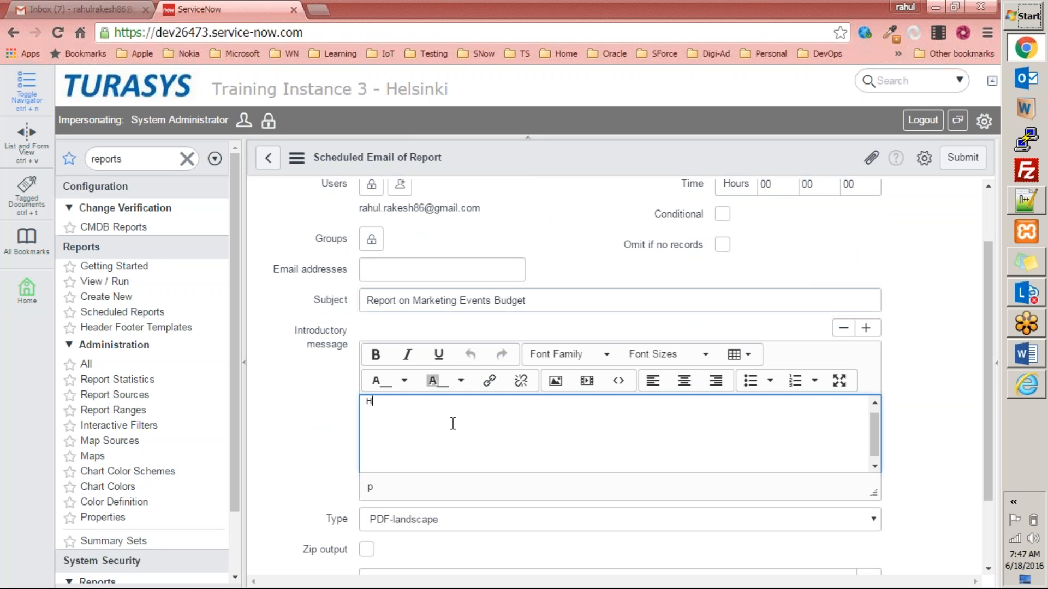
text(ere you have the report on all the marketing event records created)
Format the whole introductory message in Tahoma at 36pt.
key(ctrl+a)
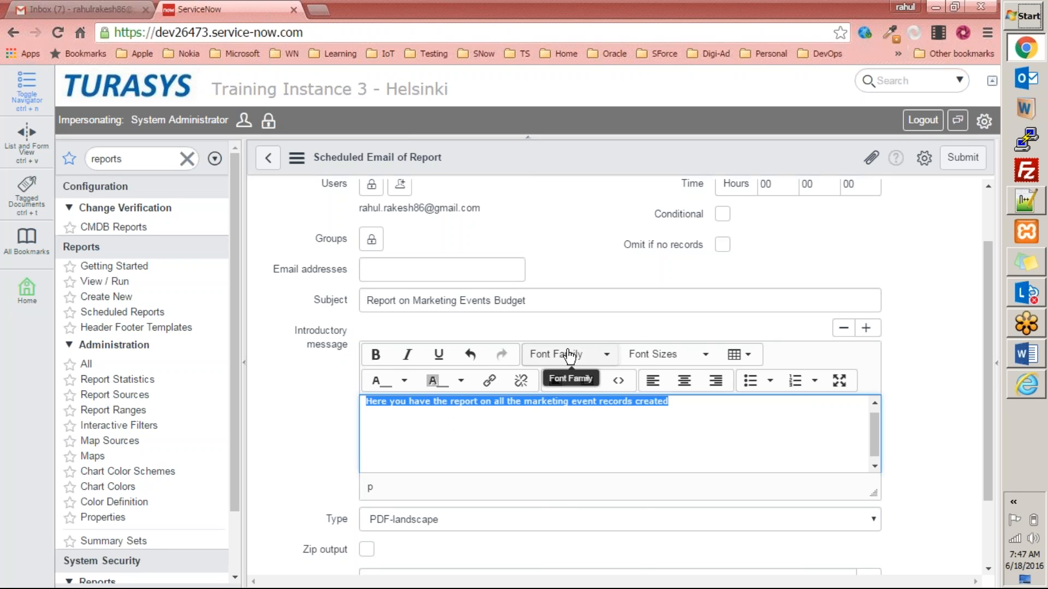
click(576, 356)
scroll(570, 466, down, 1)
click(573, 443)
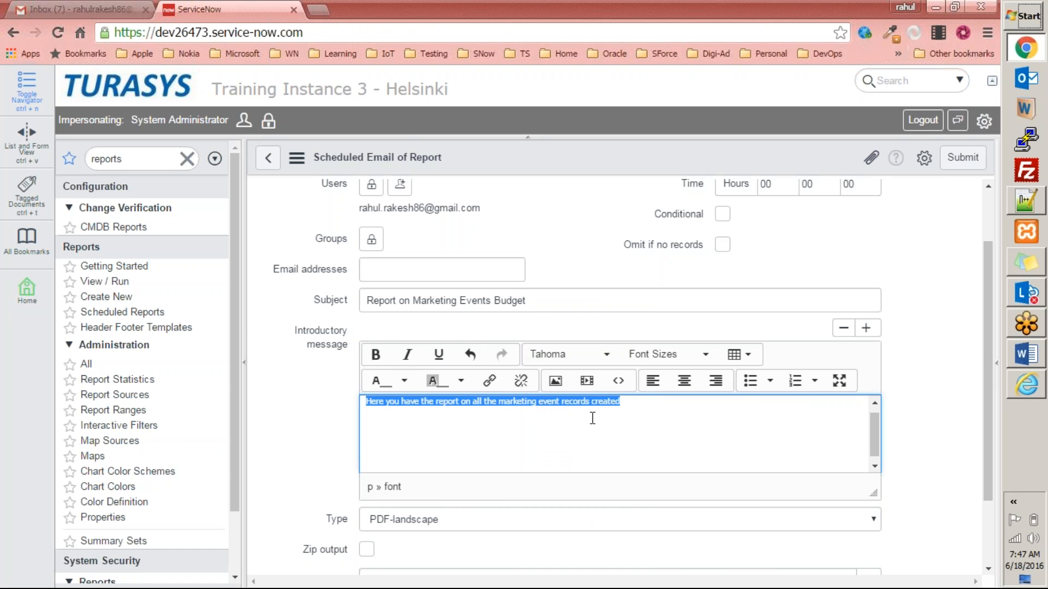
click(701, 356)
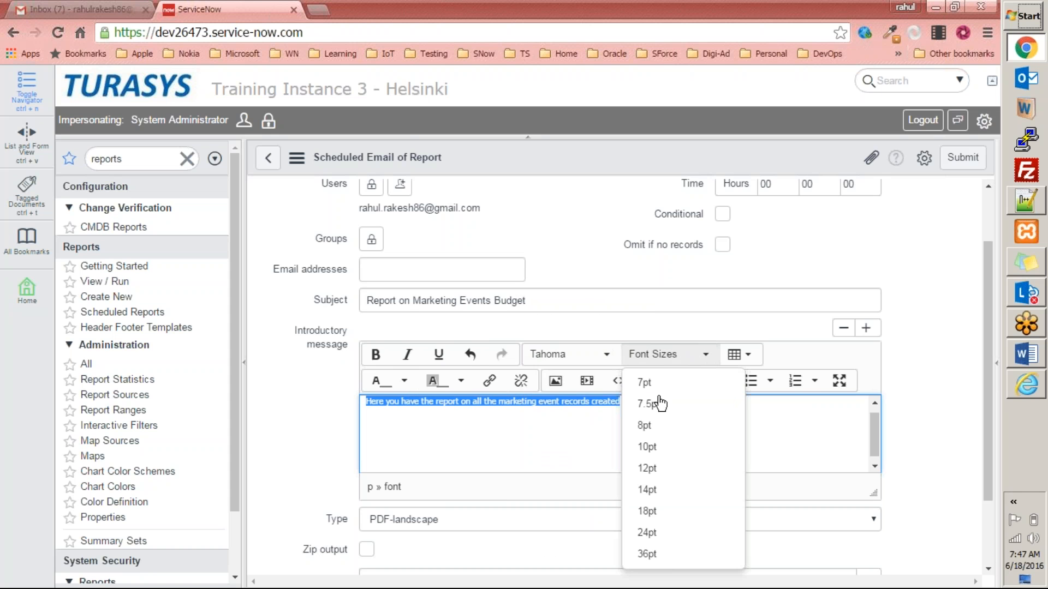
click(662, 555)
click(671, 355)
click(646, 381)
click(705, 354)
click(666, 555)
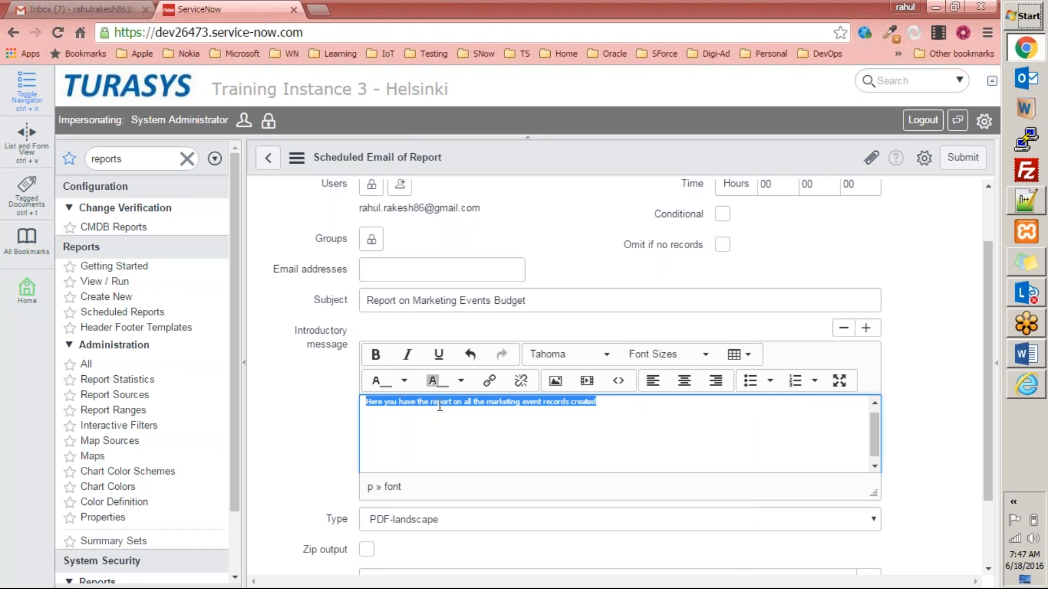
click(571, 439)
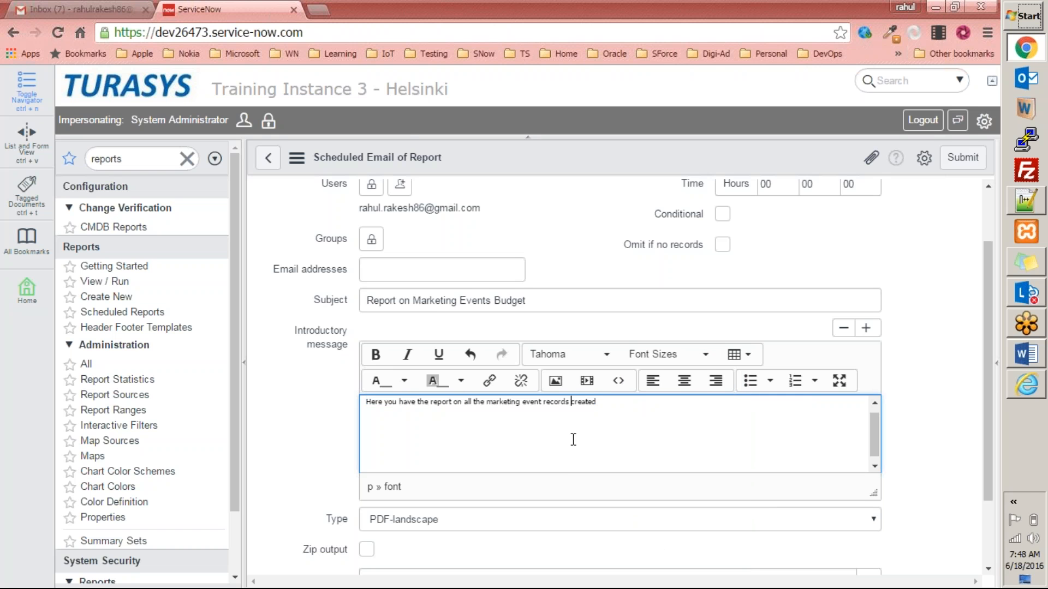
Add h1 tags to the introductory message text.
click(627, 403)
text(<h1?)
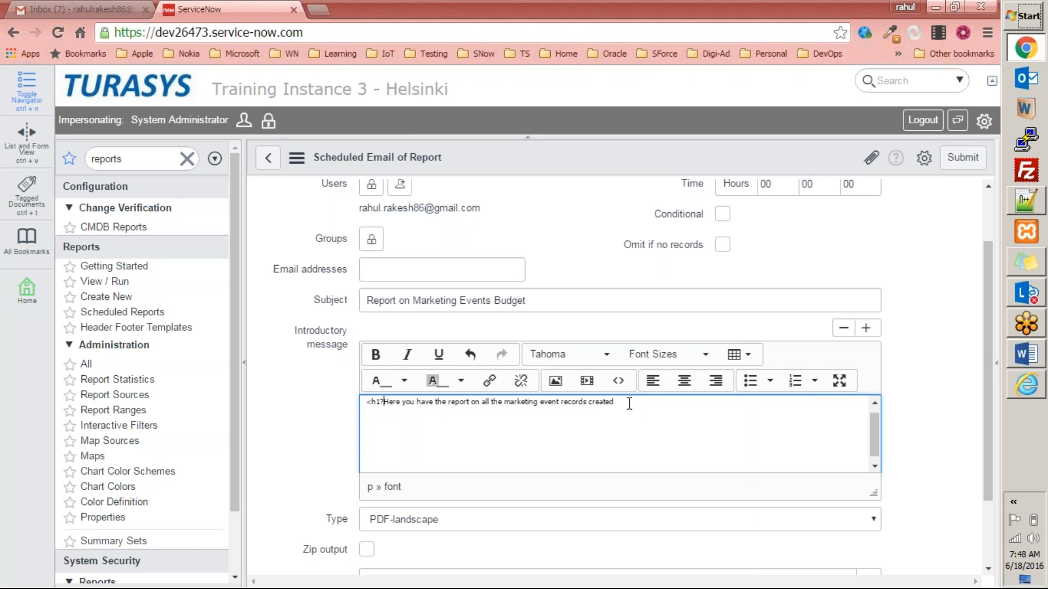
key(BackSpace)
text(>)
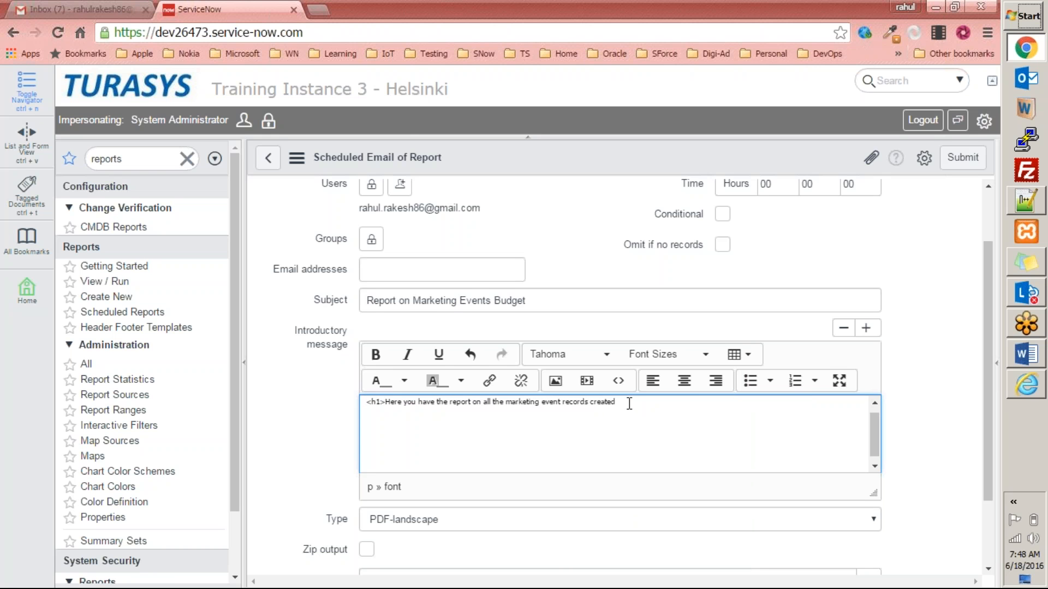
text(h1>)
click(302, 479)
Keep the attachment type as PDF-landscape and submit the scheduled email.
scroll(368, 500, down, 2)
click(456, 426)
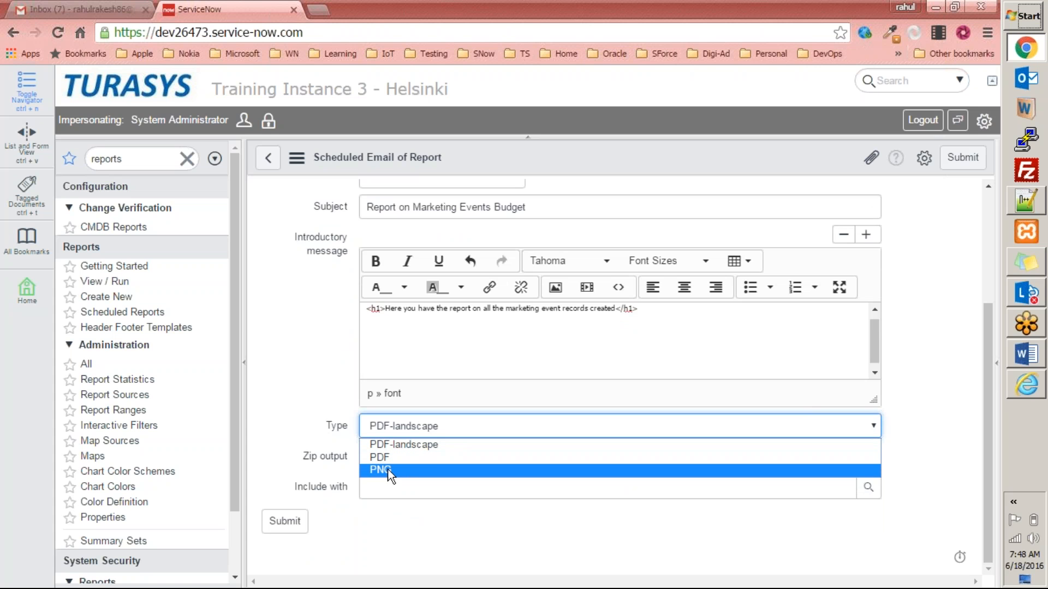
click(303, 391)
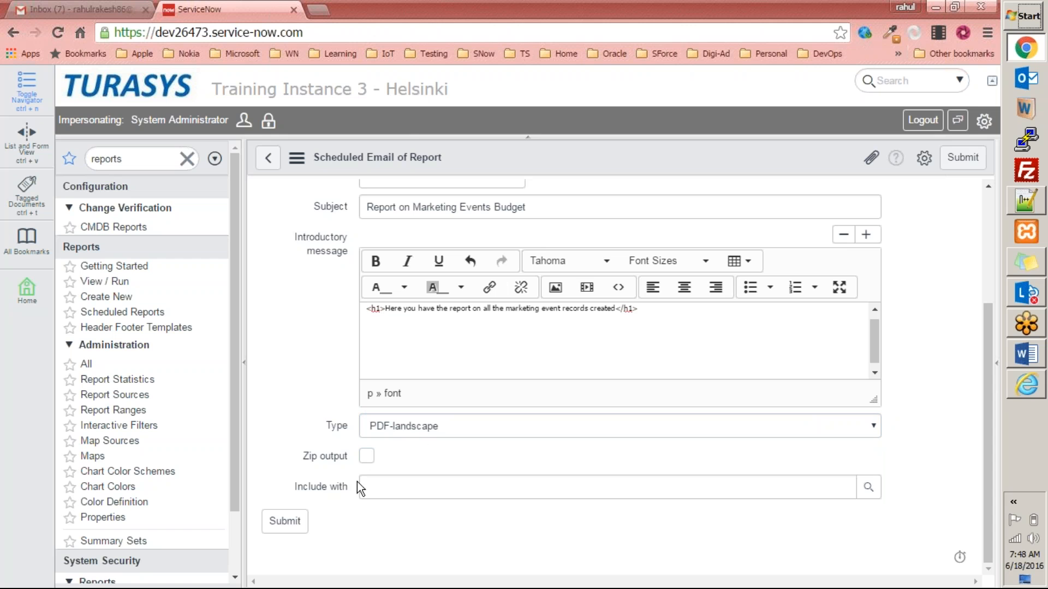
click(287, 523)
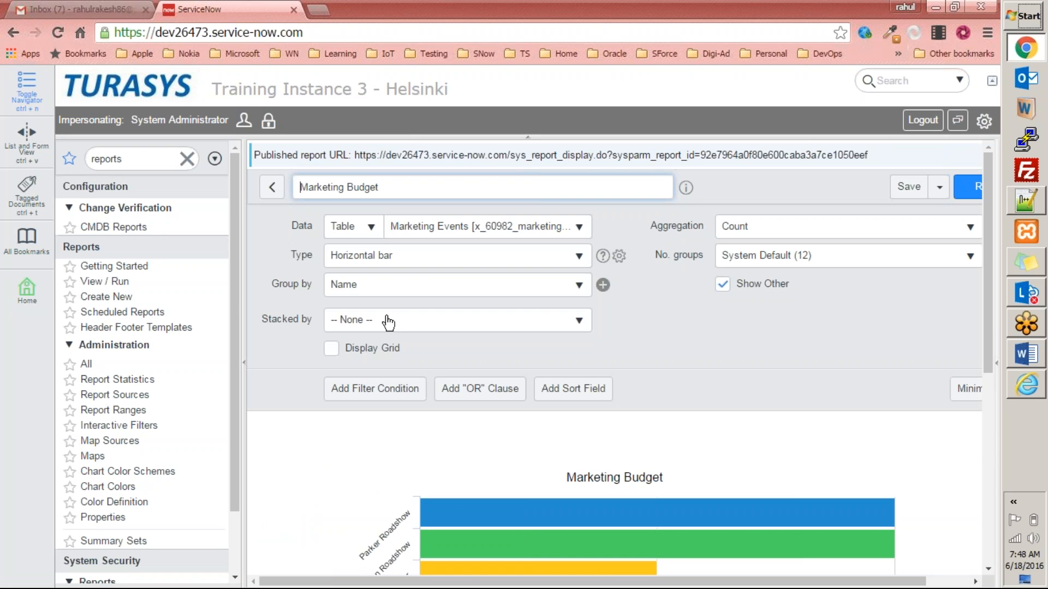
Open Scheduled Execution of Marketing Budget from Scheduled Reports and run it with Execute Now.
click(129, 316)
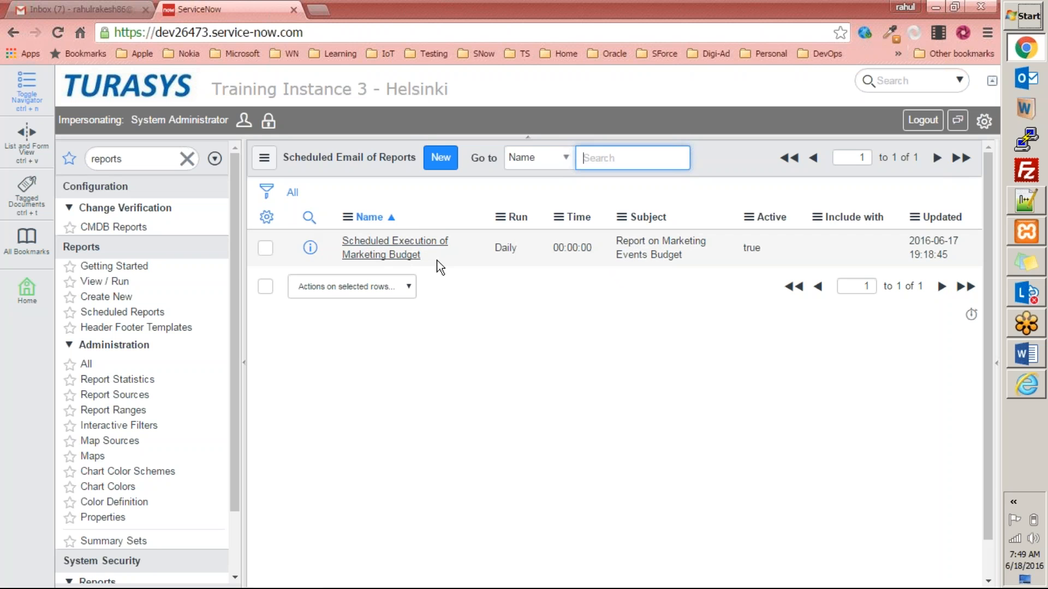
click(400, 242)
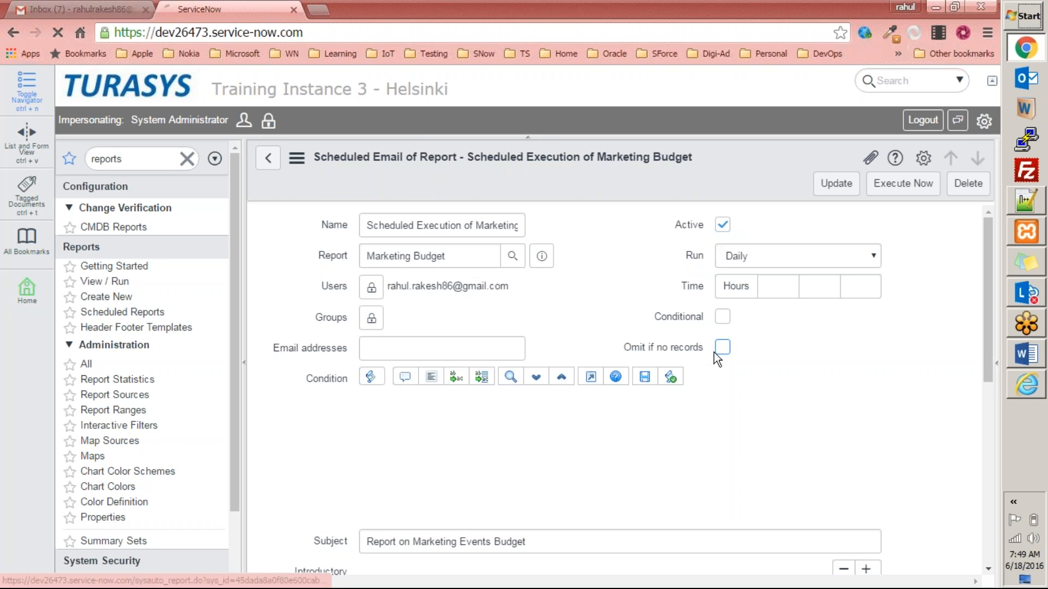
scroll(557, 359, down, 3)
scroll(494, 363, up, 3)
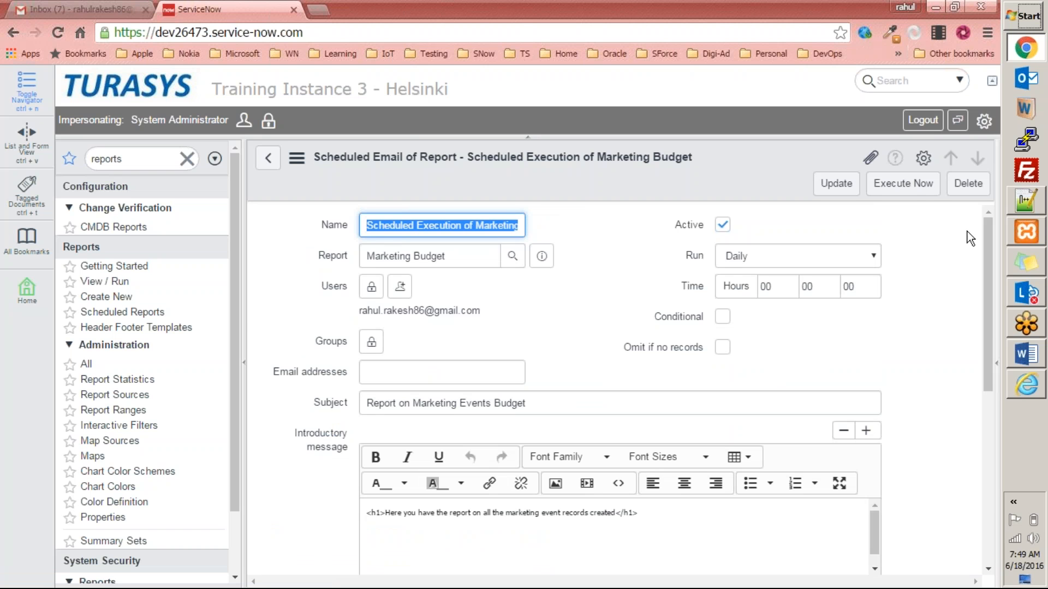
click(907, 187)
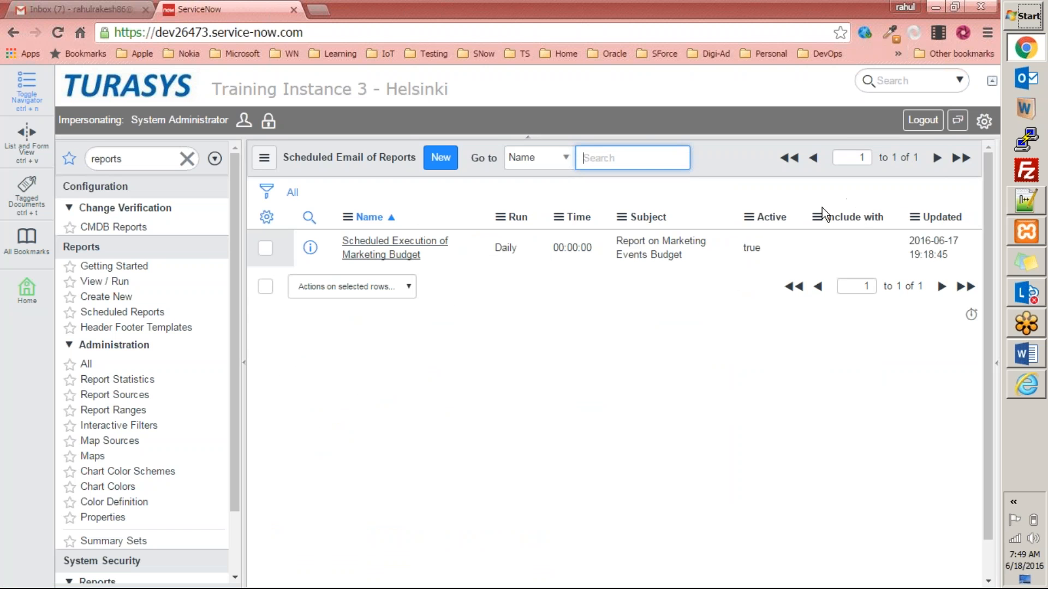
Refresh Gmail and open the IT Service Desk's Report on Marketing Events Budget email under Updates.
click(75, 10)
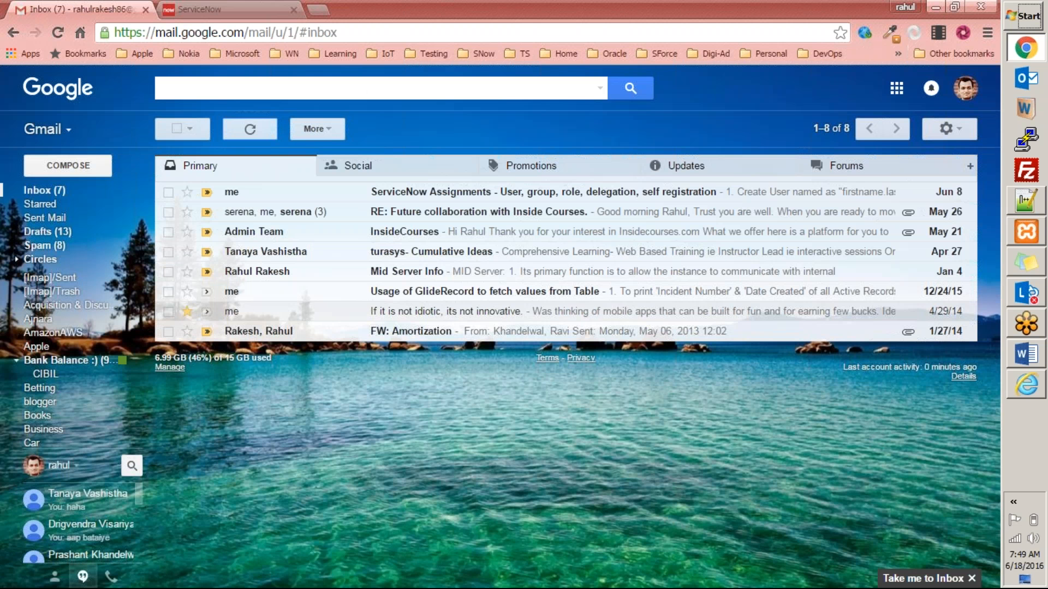
click(257, 133)
click(246, 135)
click(721, 171)
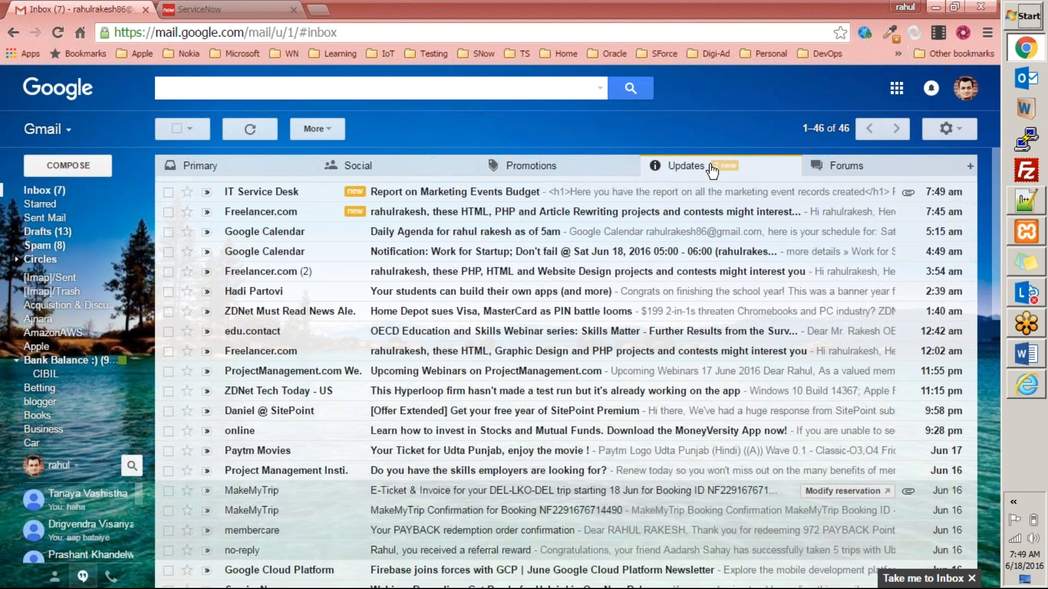
click(432, 196)
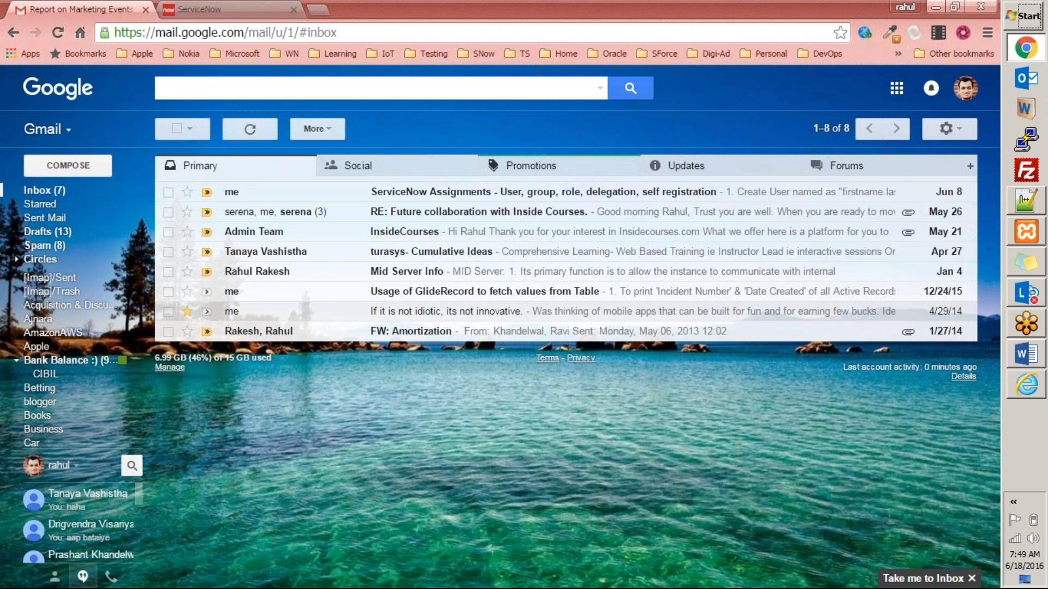
click(677, 167)
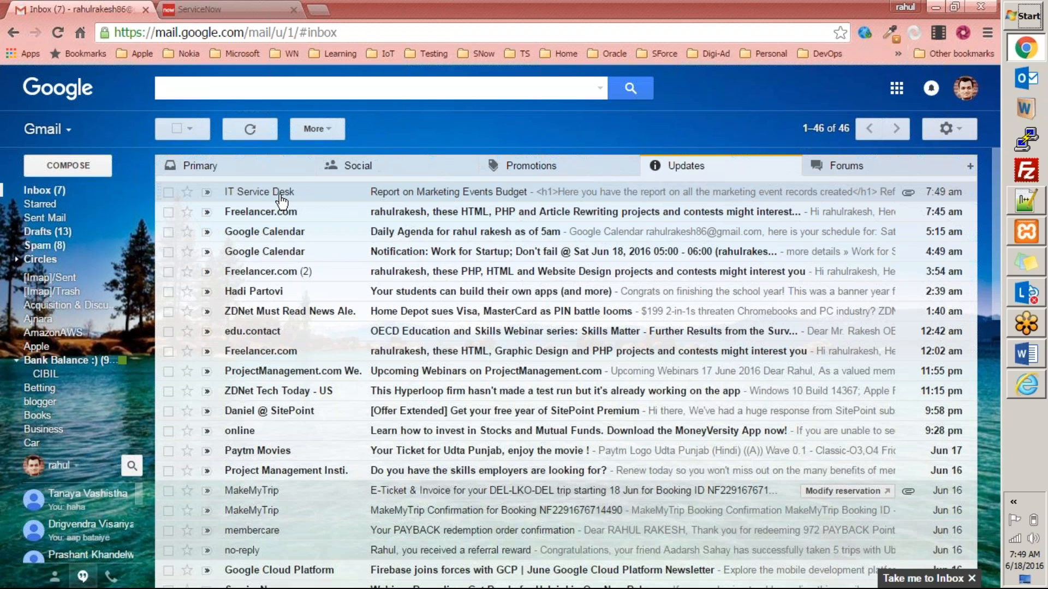
click(419, 193)
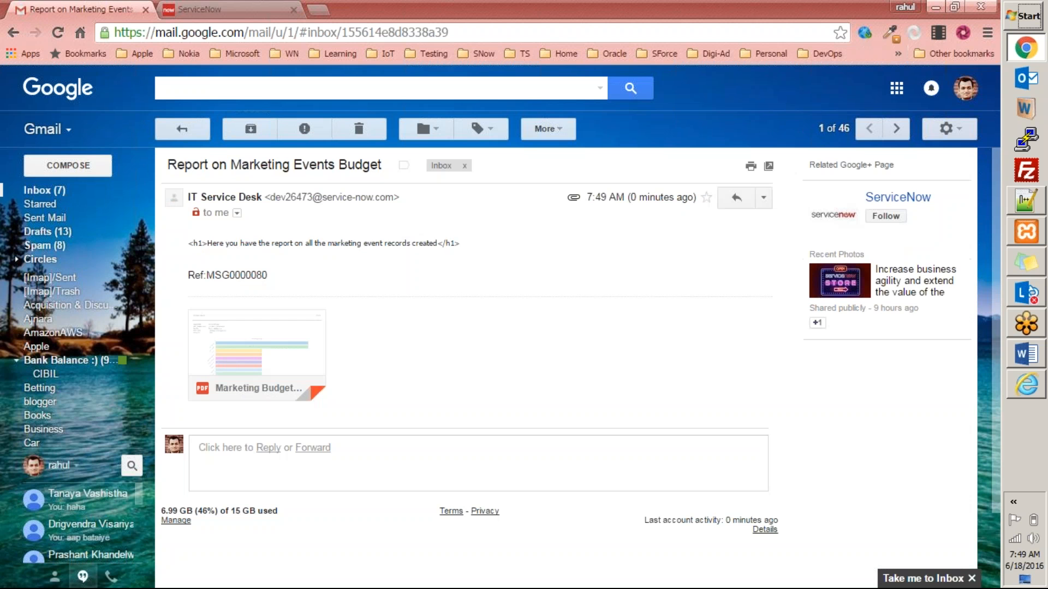
mouse_move(216, 353)
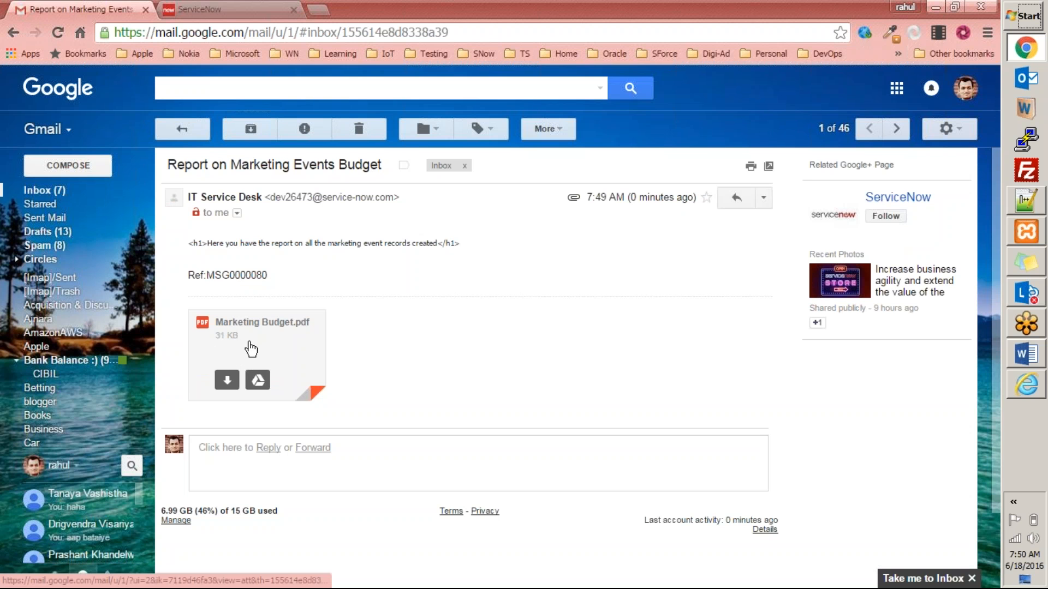
click(252, 344)
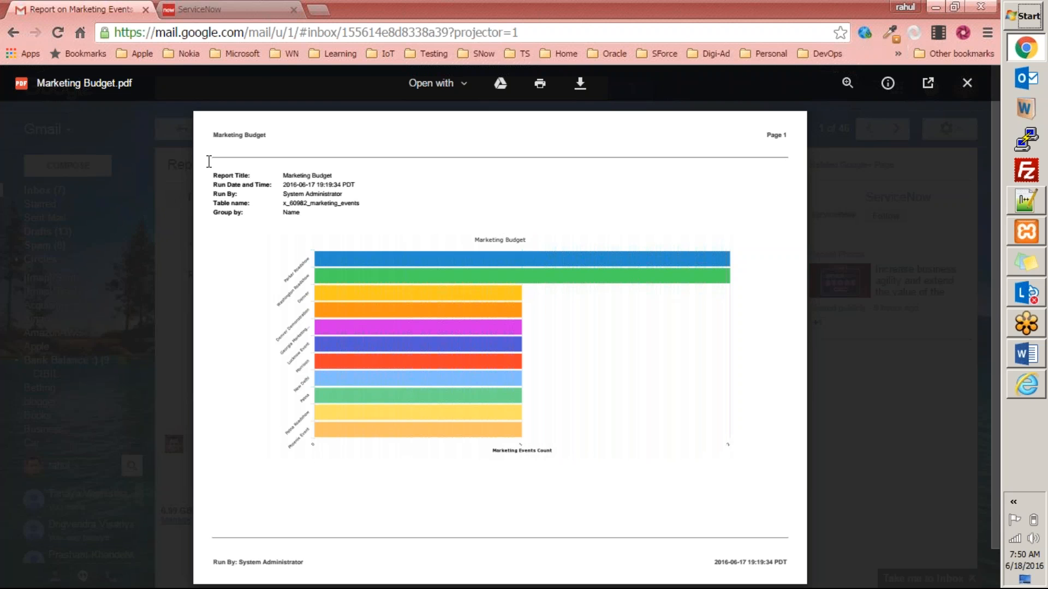
drag(213, 173, 353, 214)
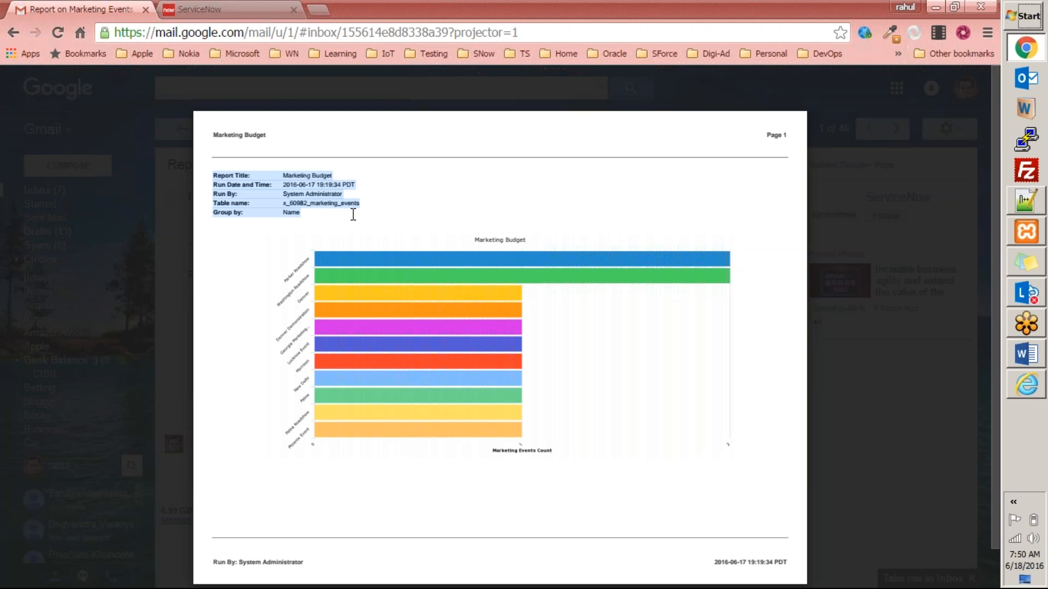
key(ctrl+plus)
key(ctrl+plus)
key(ctrl+plus)
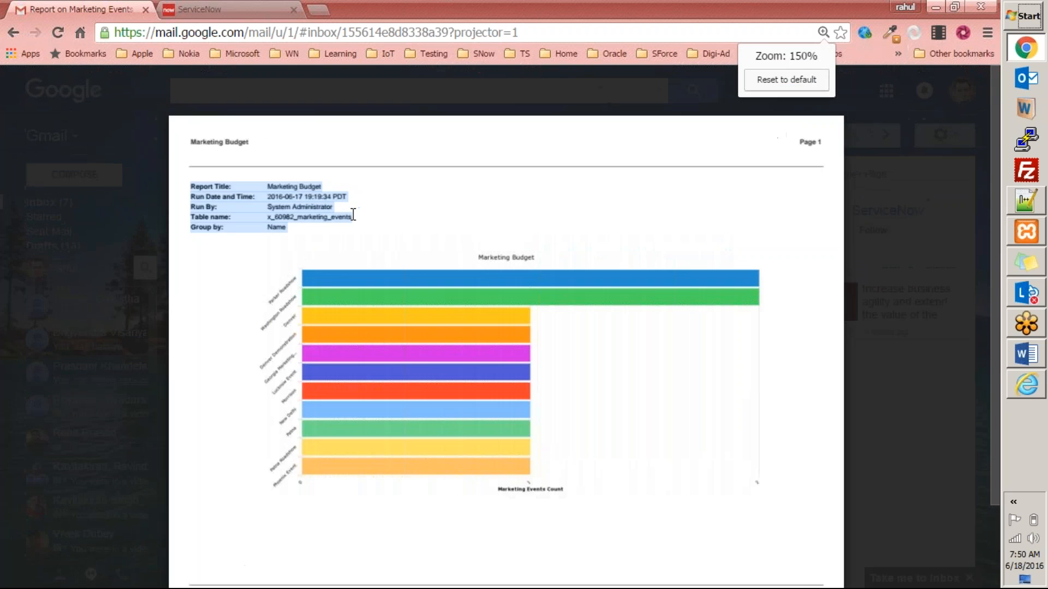
click(297, 230)
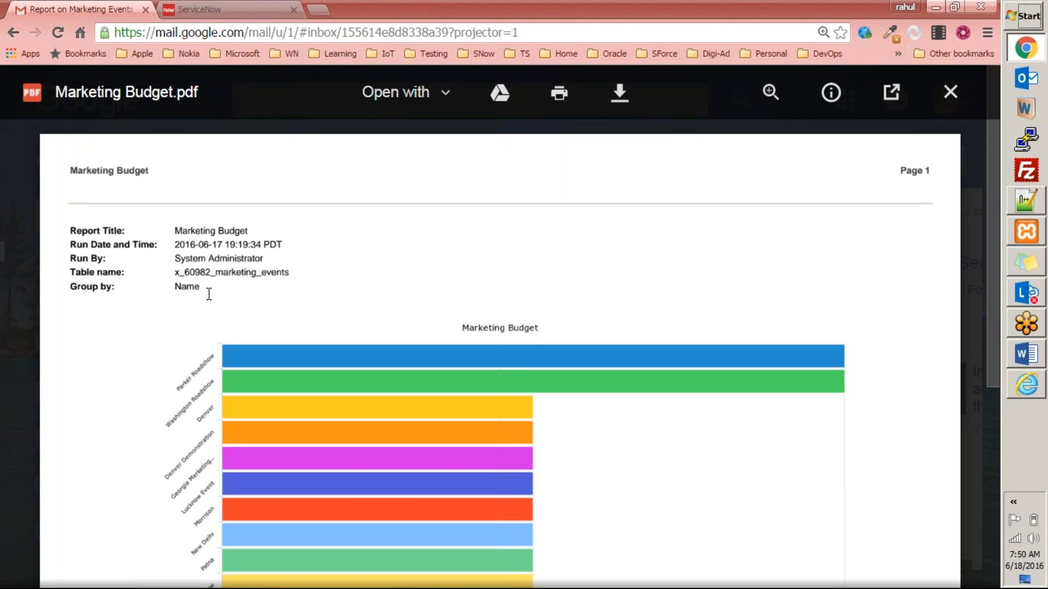
drag(74, 167, 172, 178)
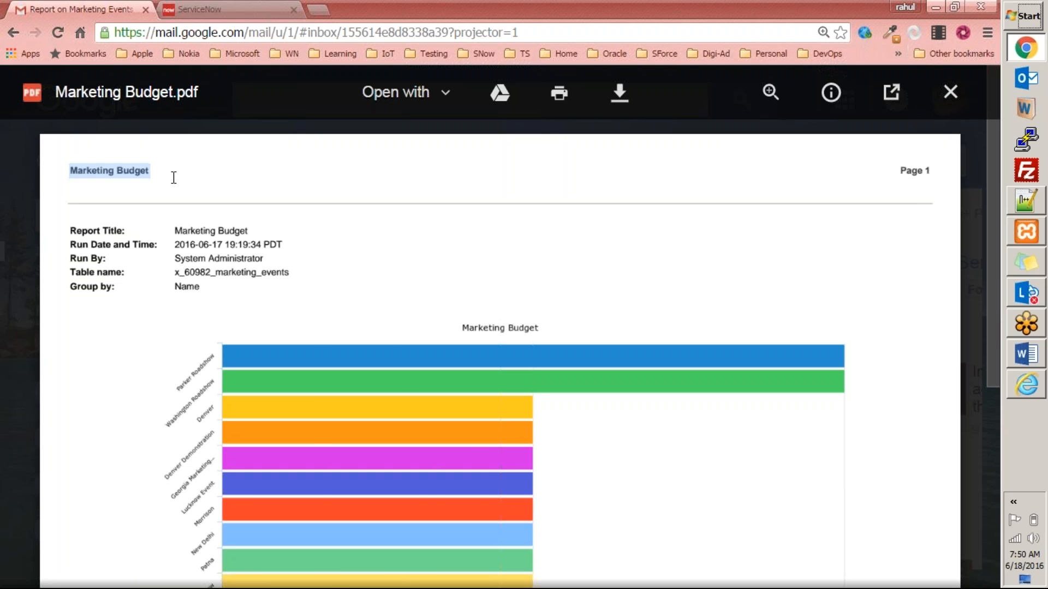
drag(897, 170, 954, 182)
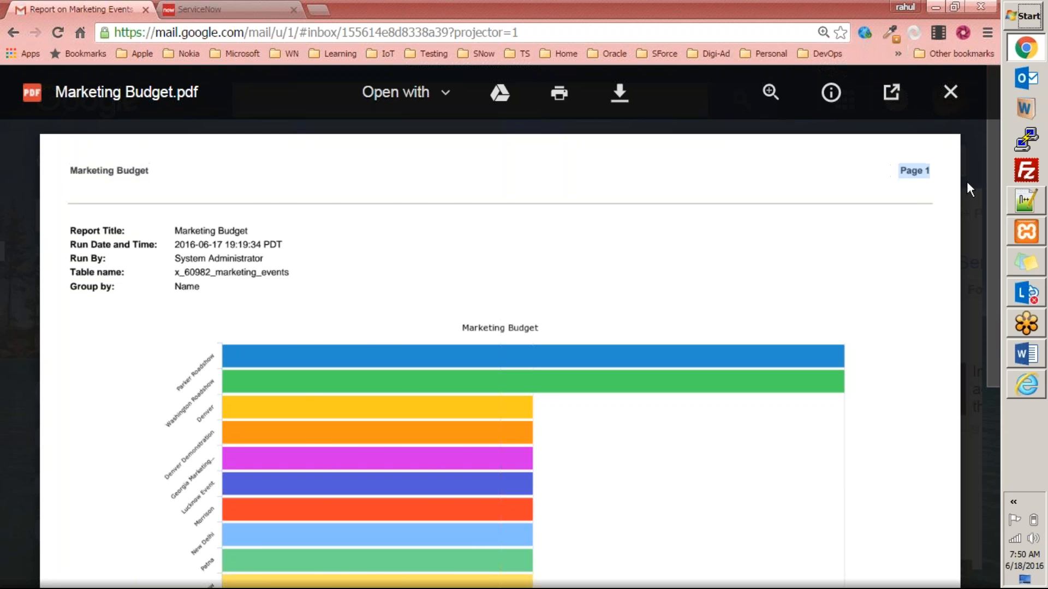
click(967, 185)
click(410, 475)
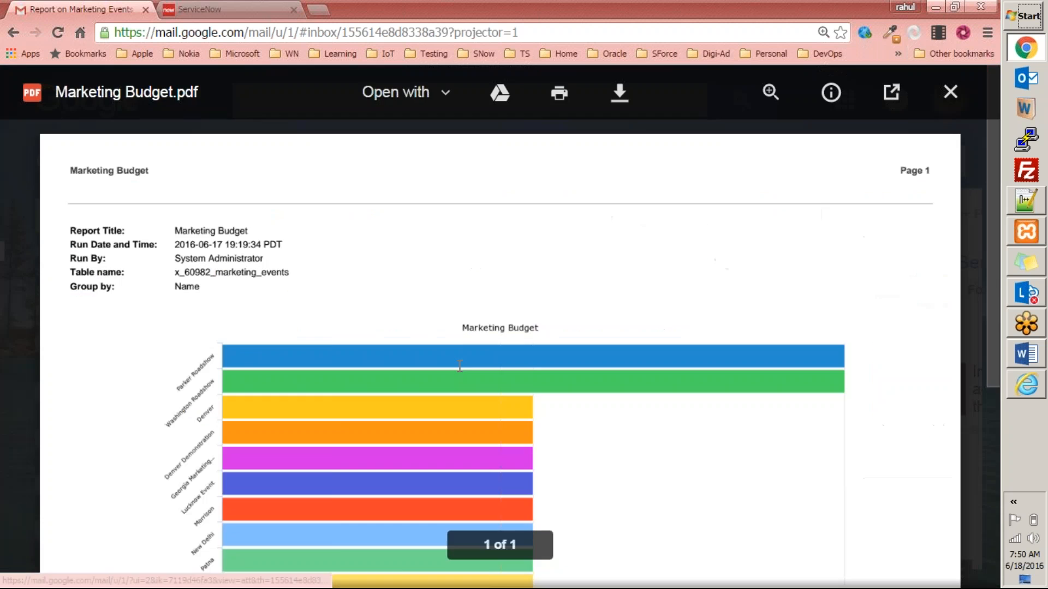
scroll(460, 360, down, 5)
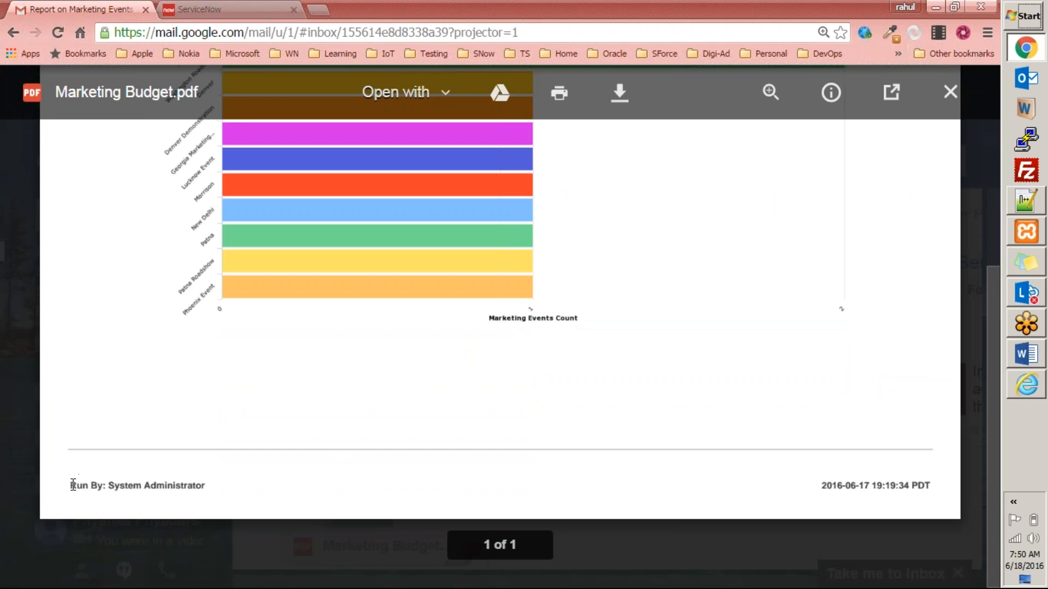
drag(71, 485, 205, 487)
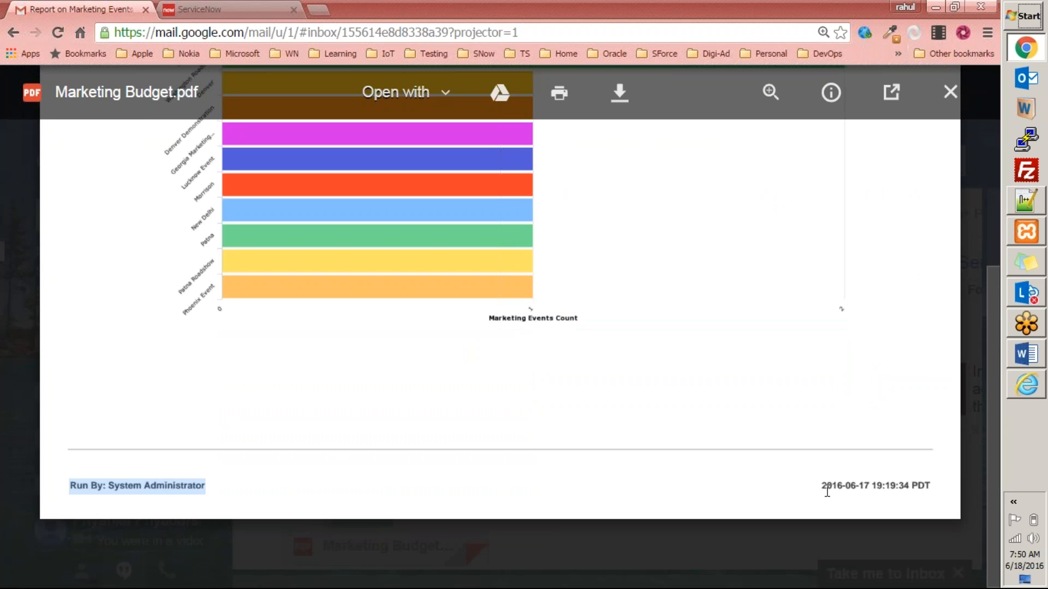
drag(820, 484, 938, 494)
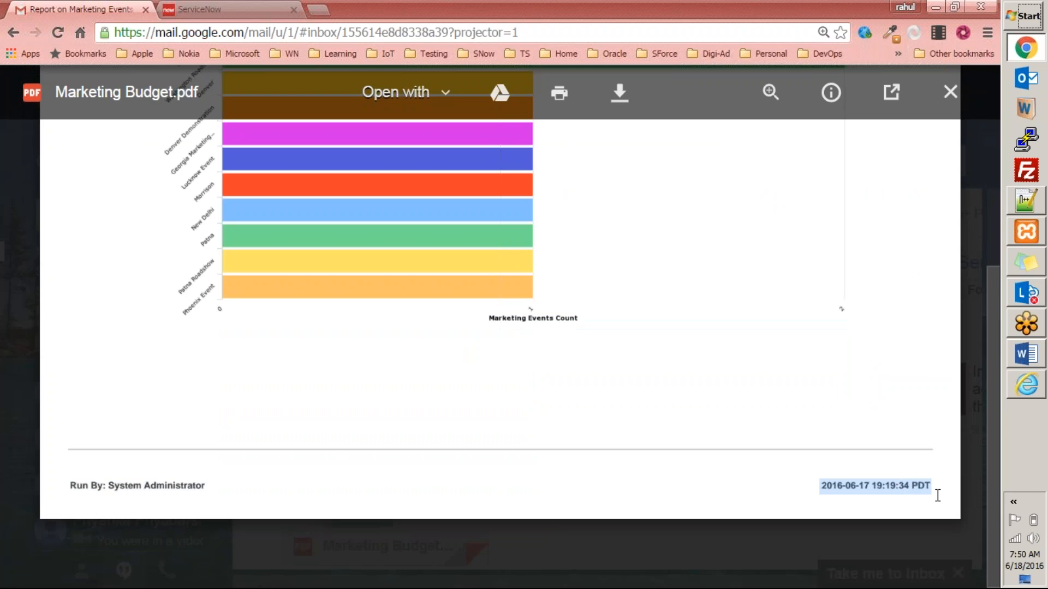
key(ctrl+0)
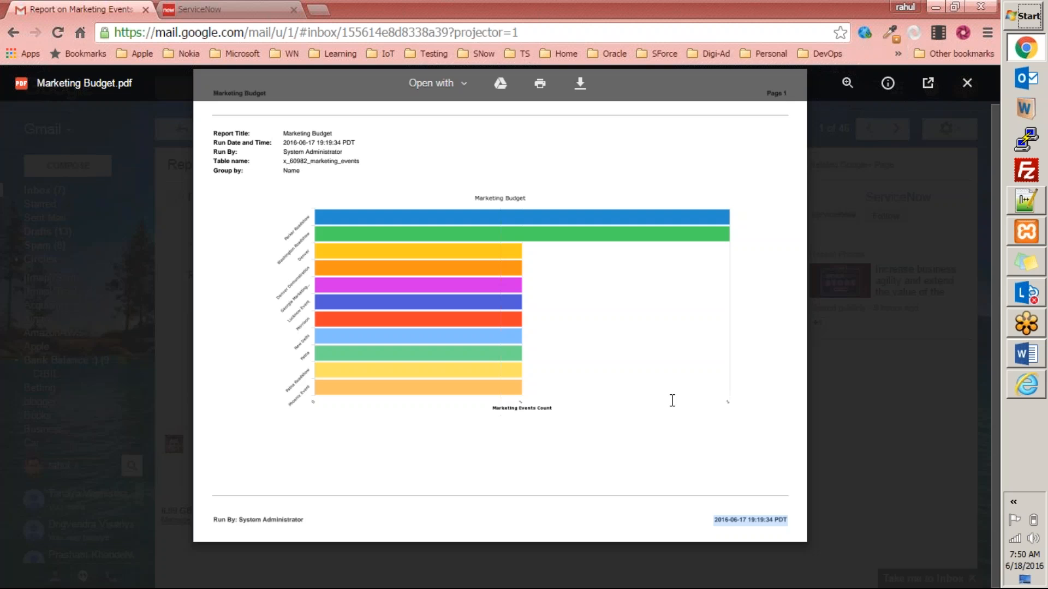
key(ctrl+plus)
key(ctrl+0)
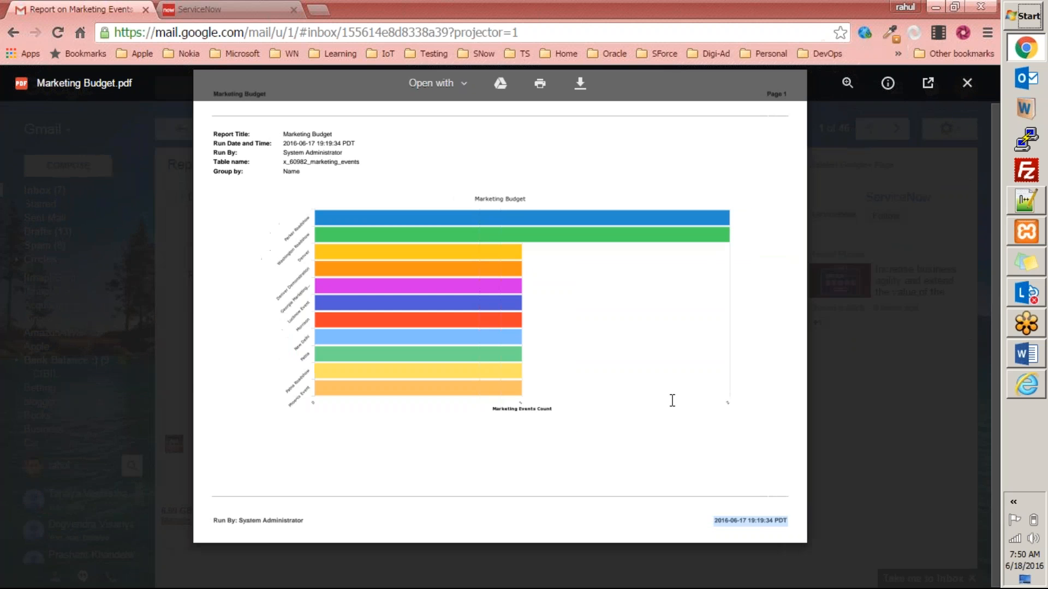
Close the PDF preview and highlight the email's subject and first body line.
click(905, 326)
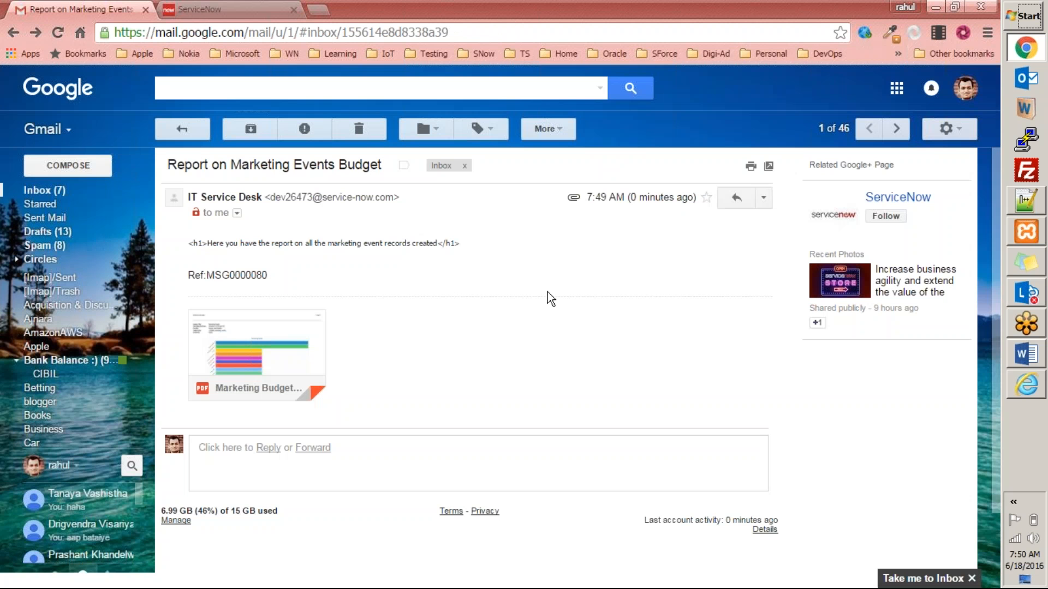
drag(168, 164, 378, 158)
drag(181, 241, 519, 233)
click(474, 258)
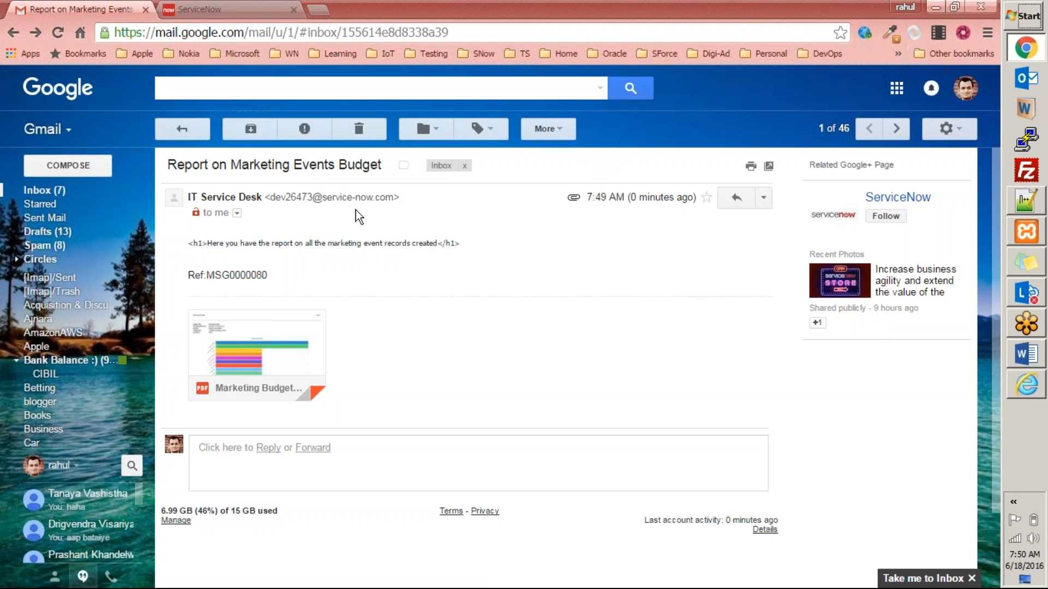
Follow ServiceNow by adding it to a circle, then move the report email to the Trash.
mouse_move(893, 217)
click(777, 299)
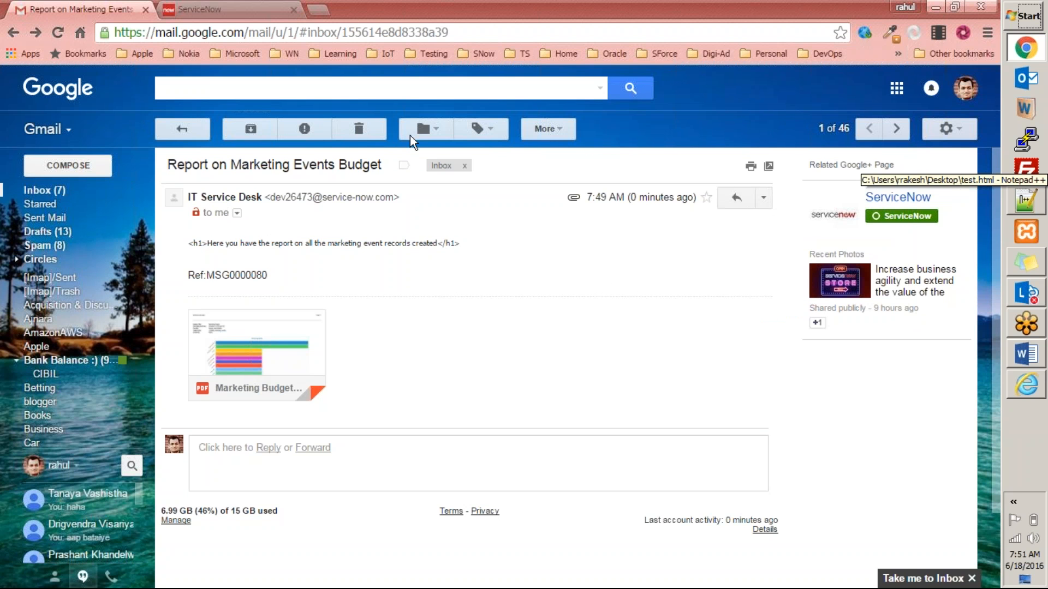
click(366, 134)
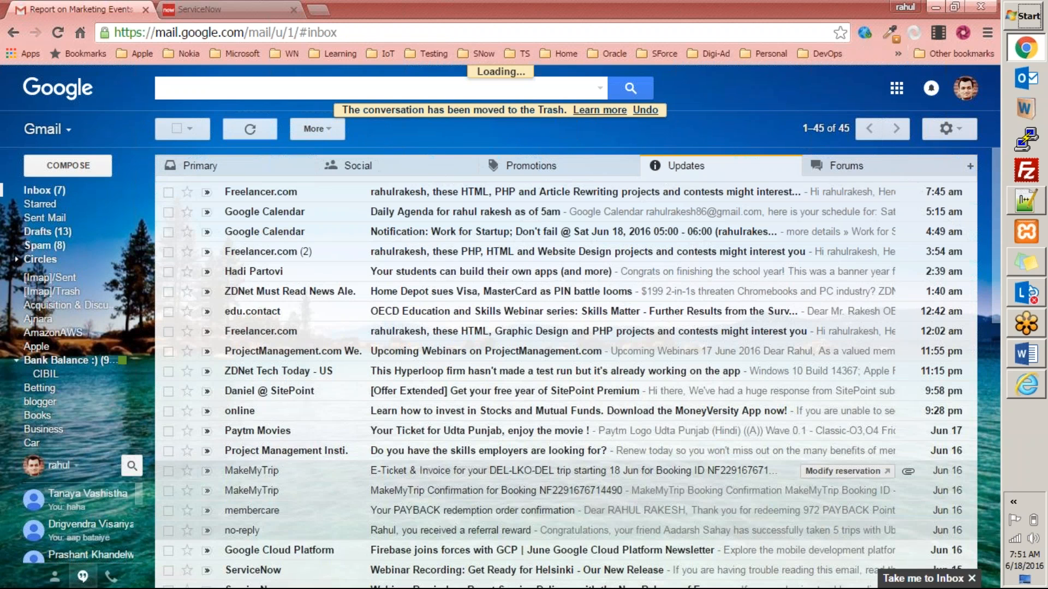
Search Reports for 'mark' and open the Marketing Budget report.
key(ctrl+Tab)
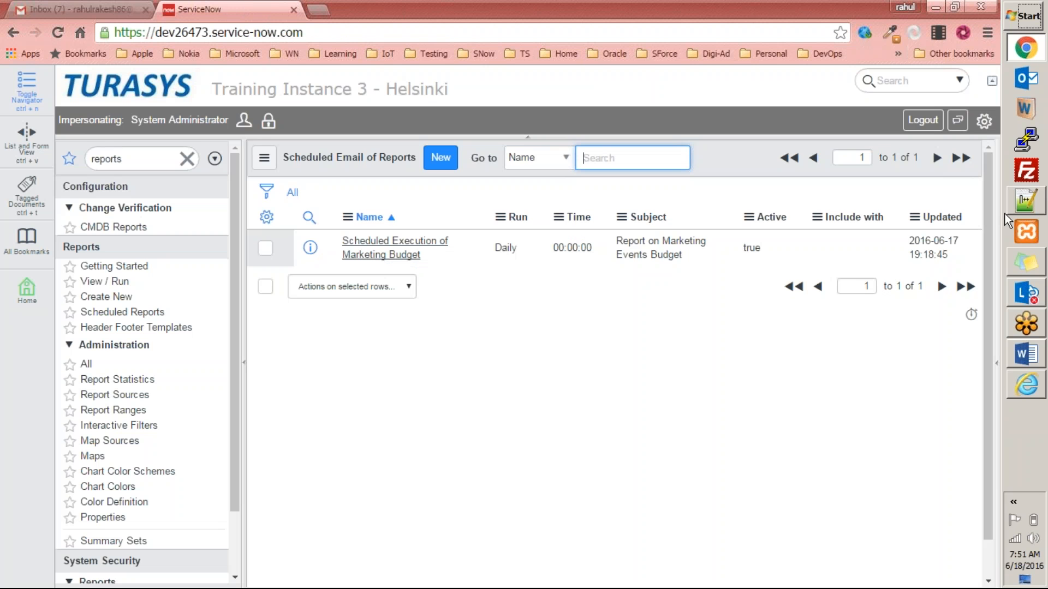
click(112, 281)
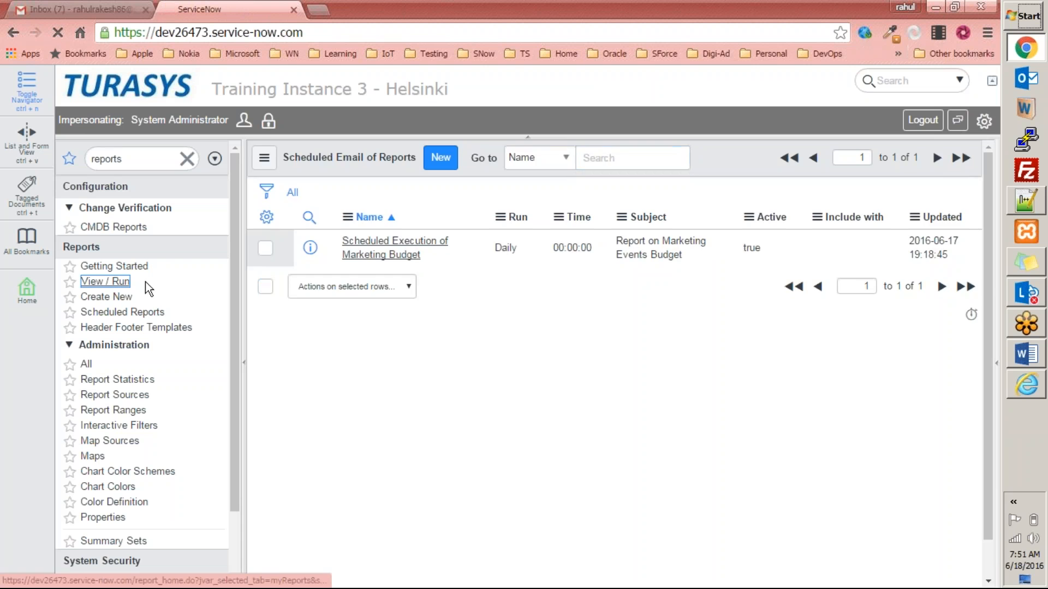
click(713, 162)
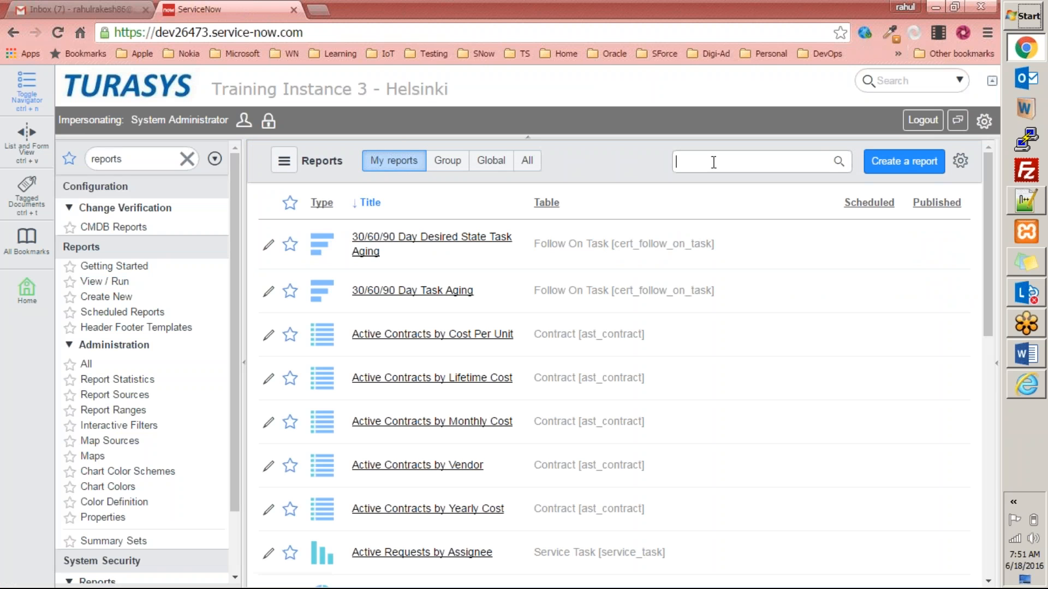
text(mark)
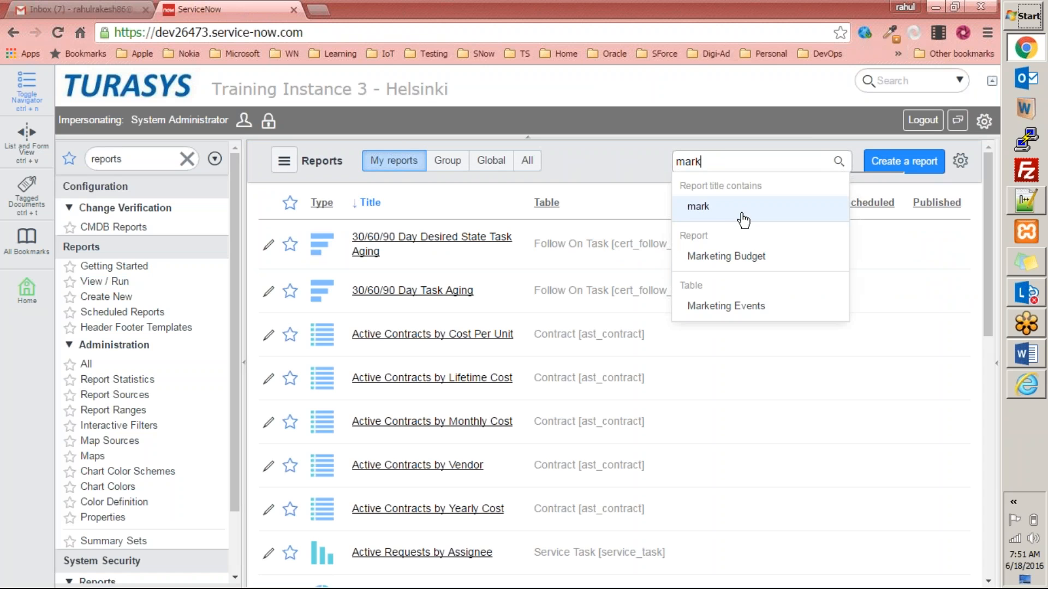
click(751, 256)
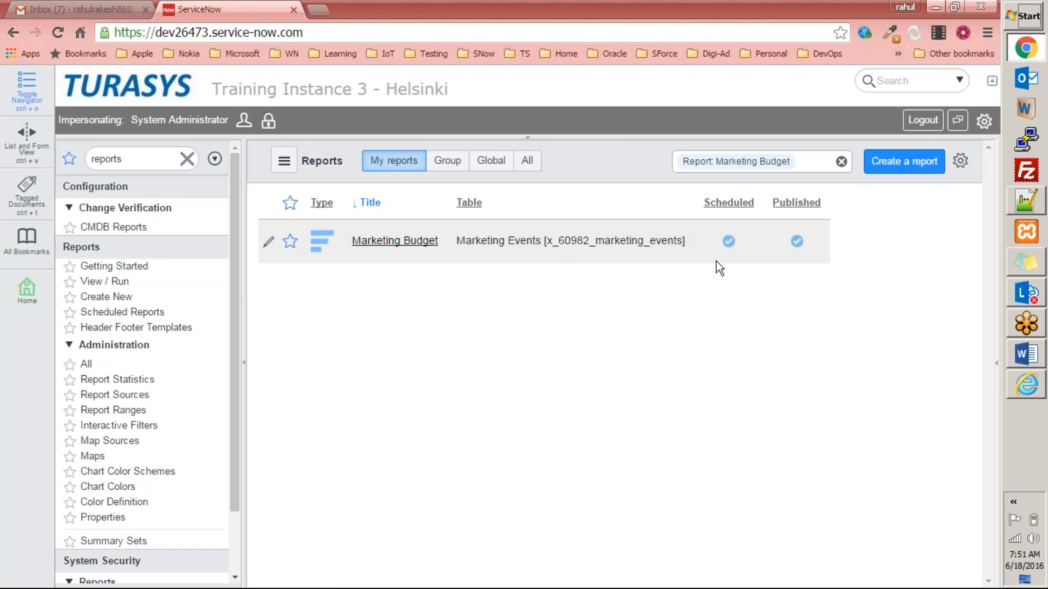
click(414, 242)
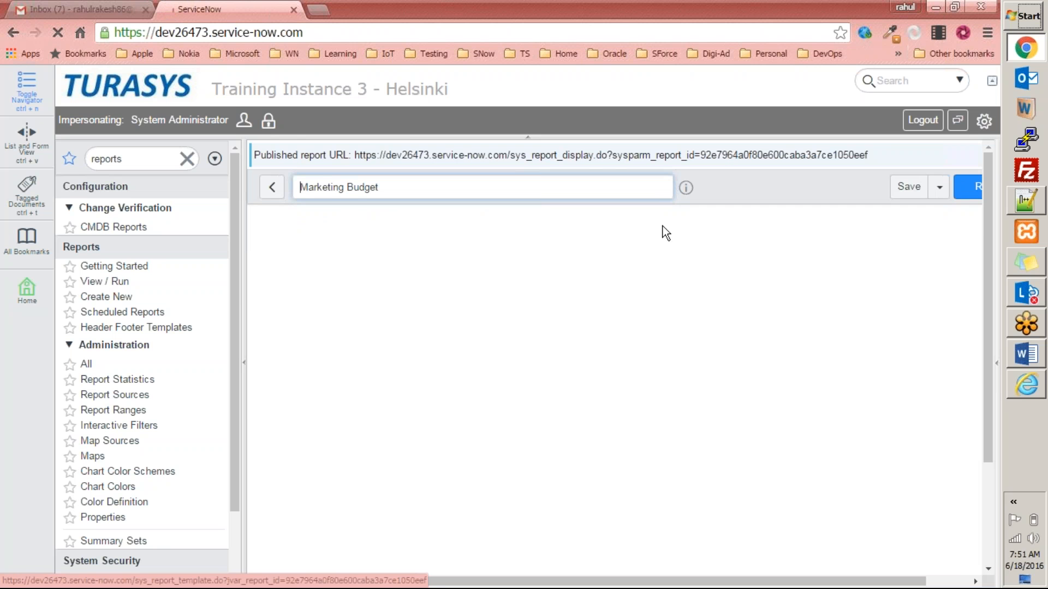
Open the report's Save menu, then return to the Self Service homepage via the TURASYS logo.
click(938, 197)
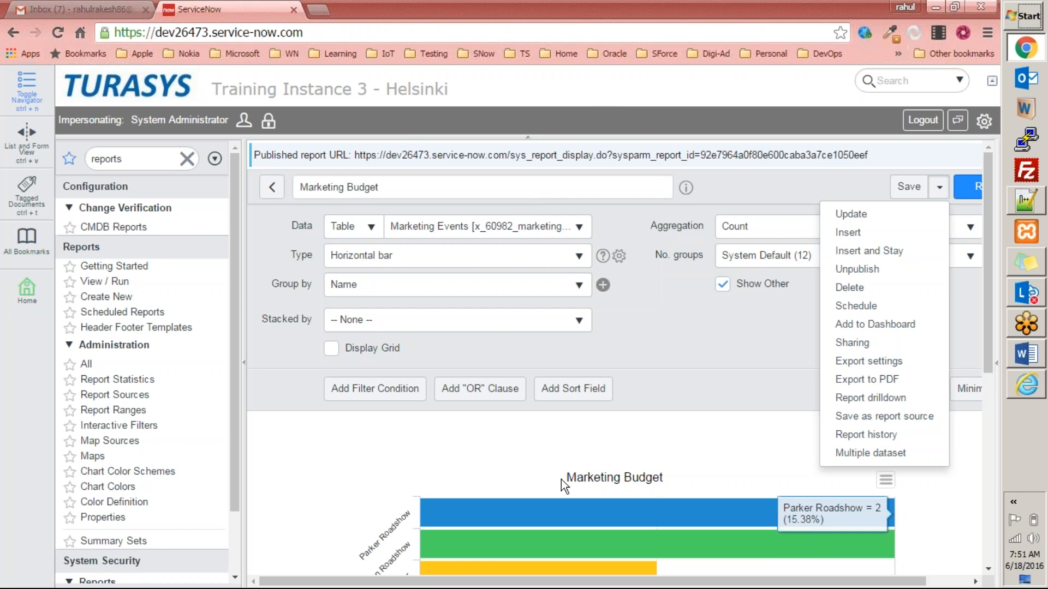
click(151, 78)
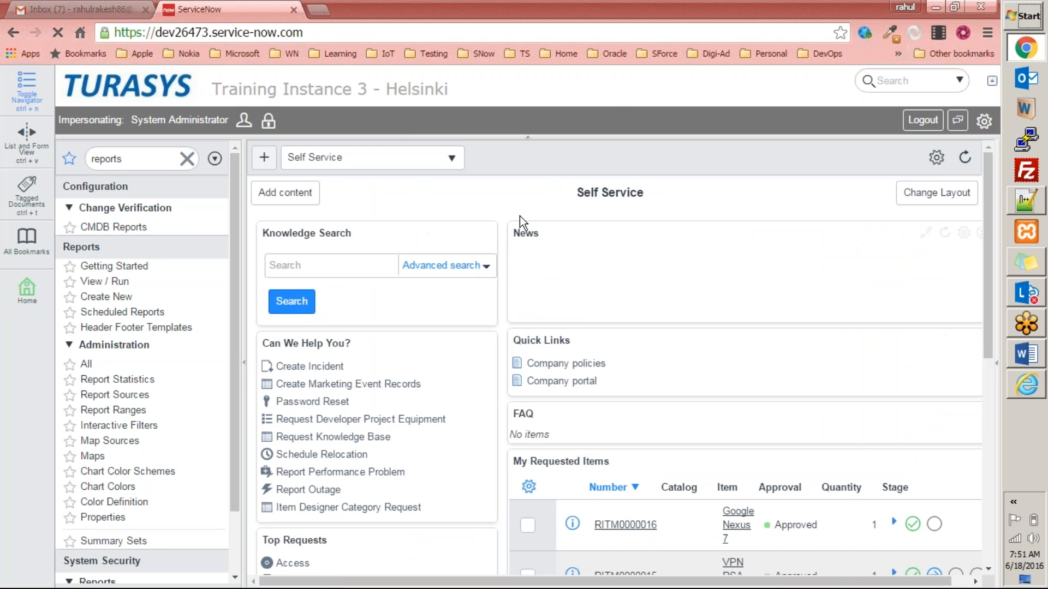
Switch to the ITIL Homepage, reopen Marketing Budget via a 'mark' search, and choose Add to Dashboard.
click(428, 162)
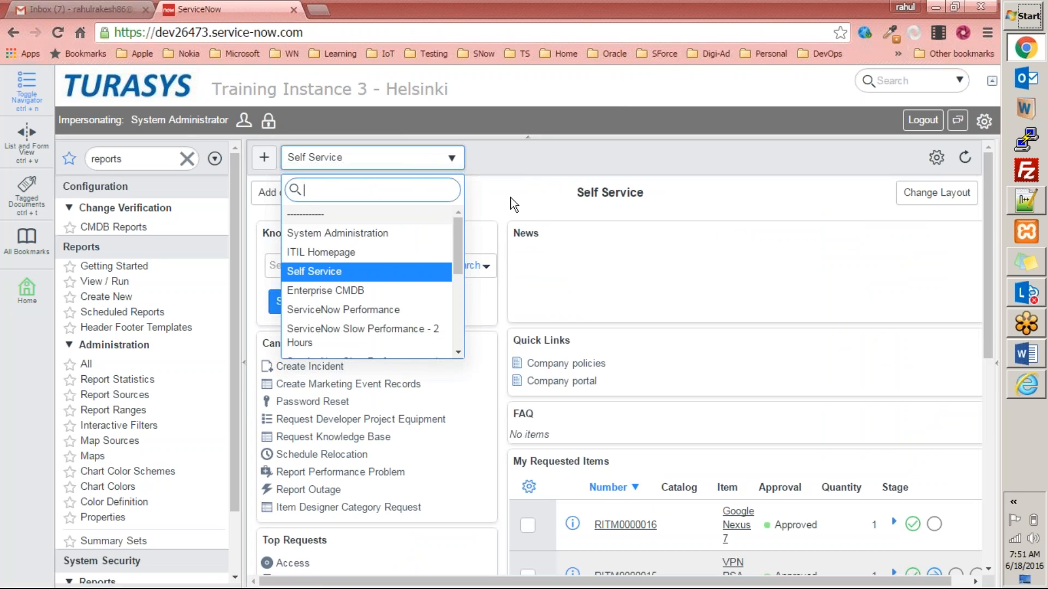
click(392, 255)
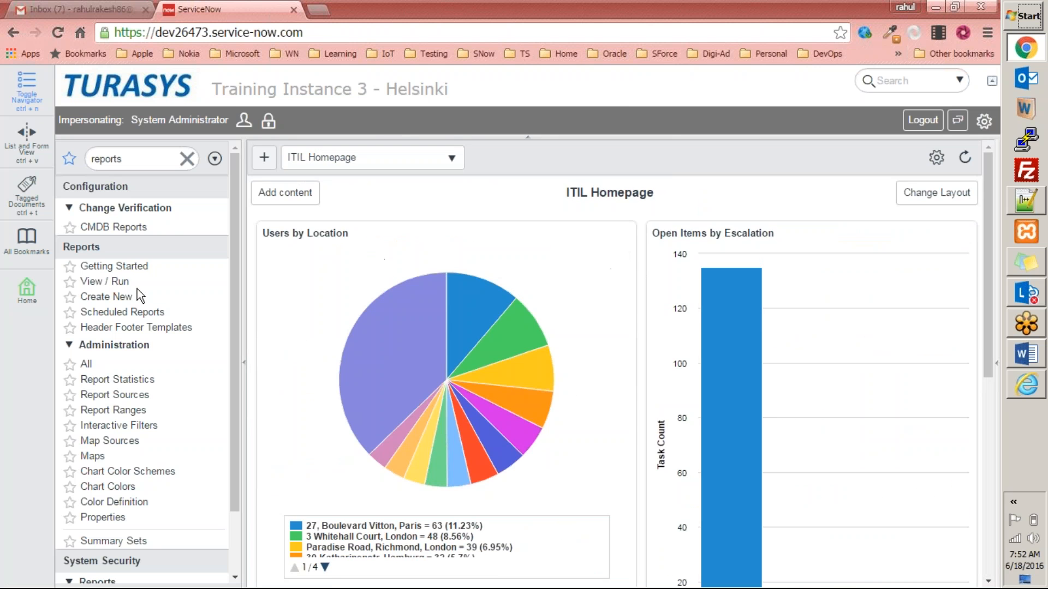
click(110, 282)
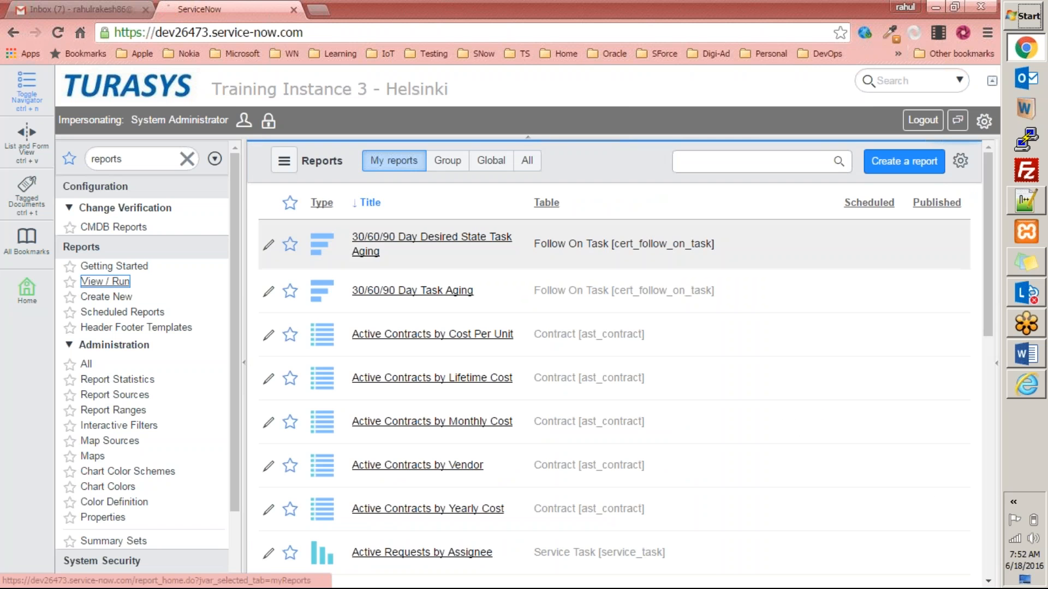
click(695, 163)
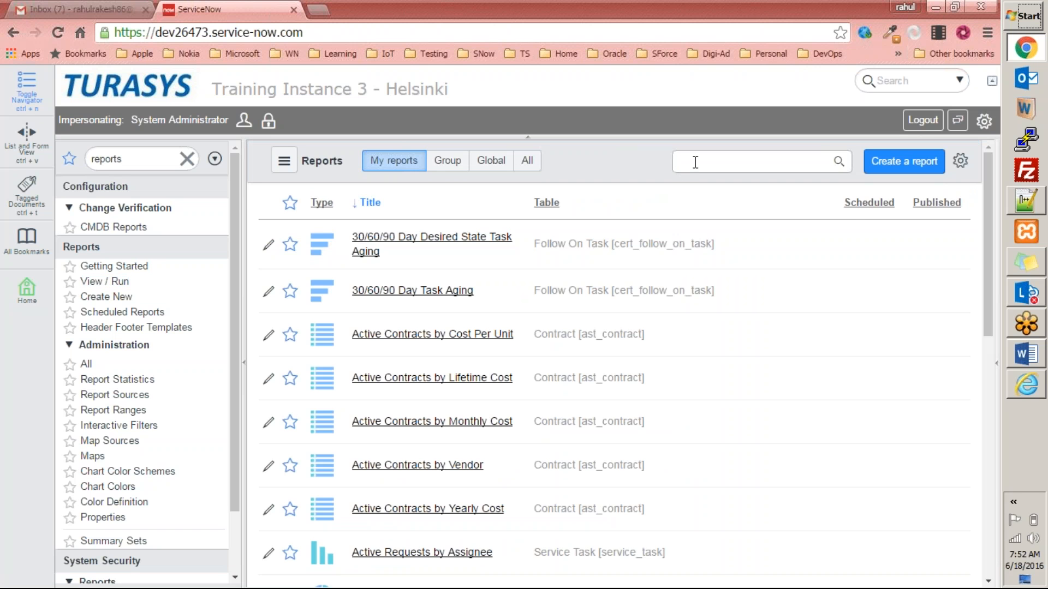
text(mar)
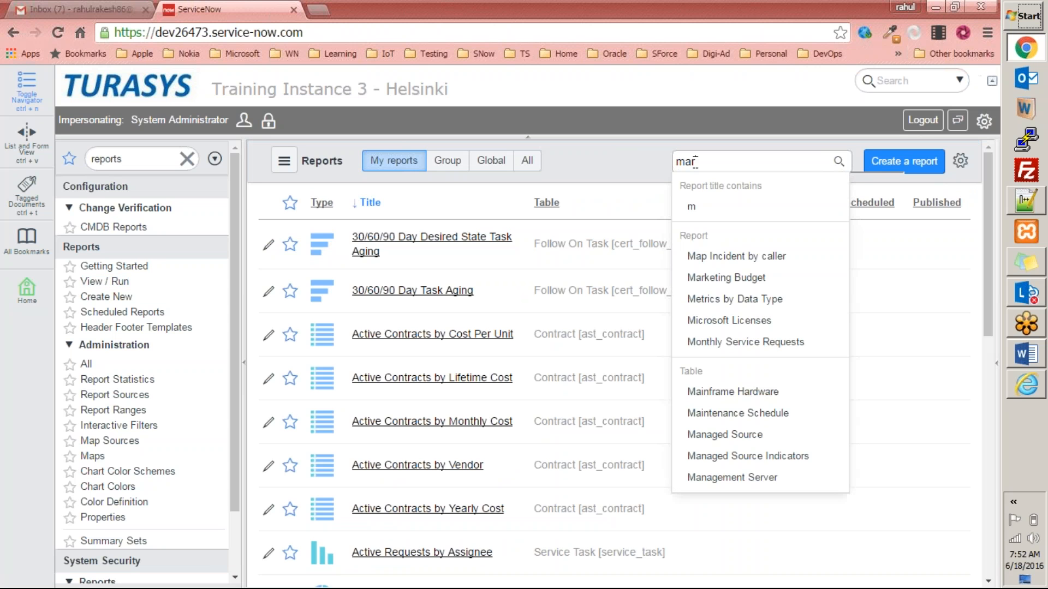
text(k)
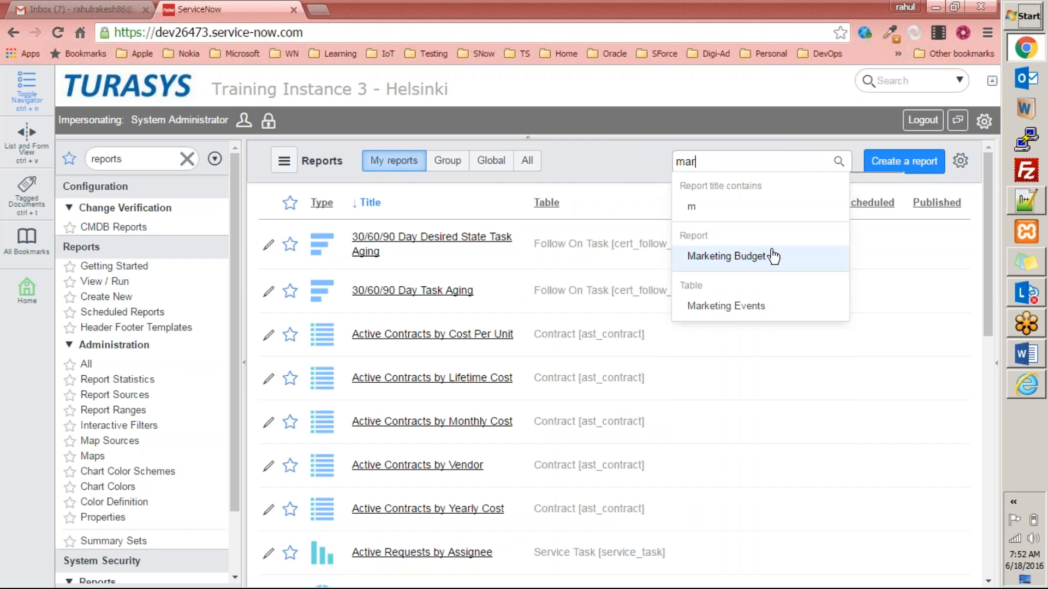
click(774, 253)
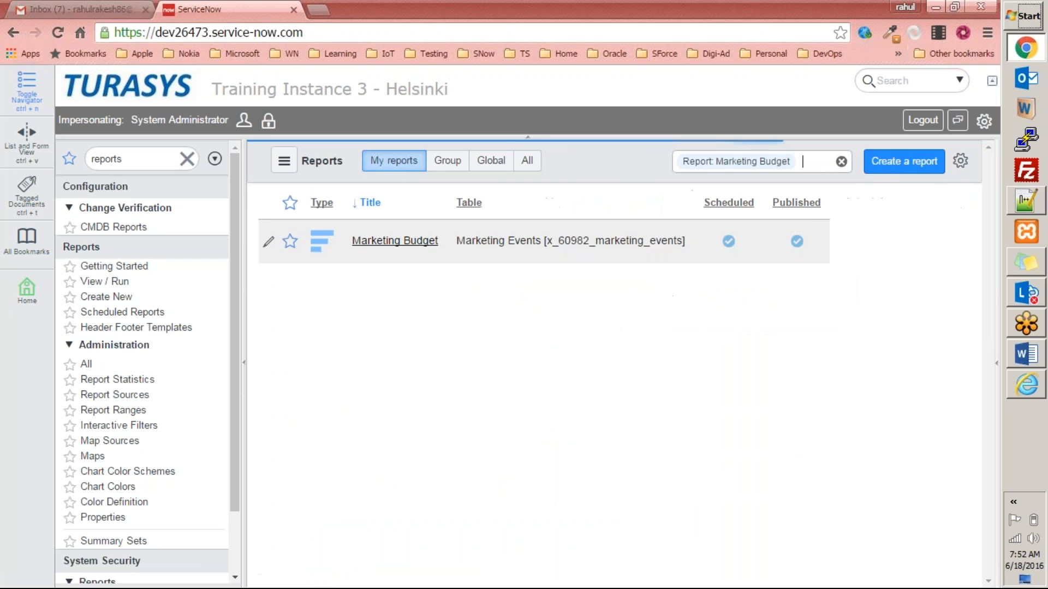
click(415, 240)
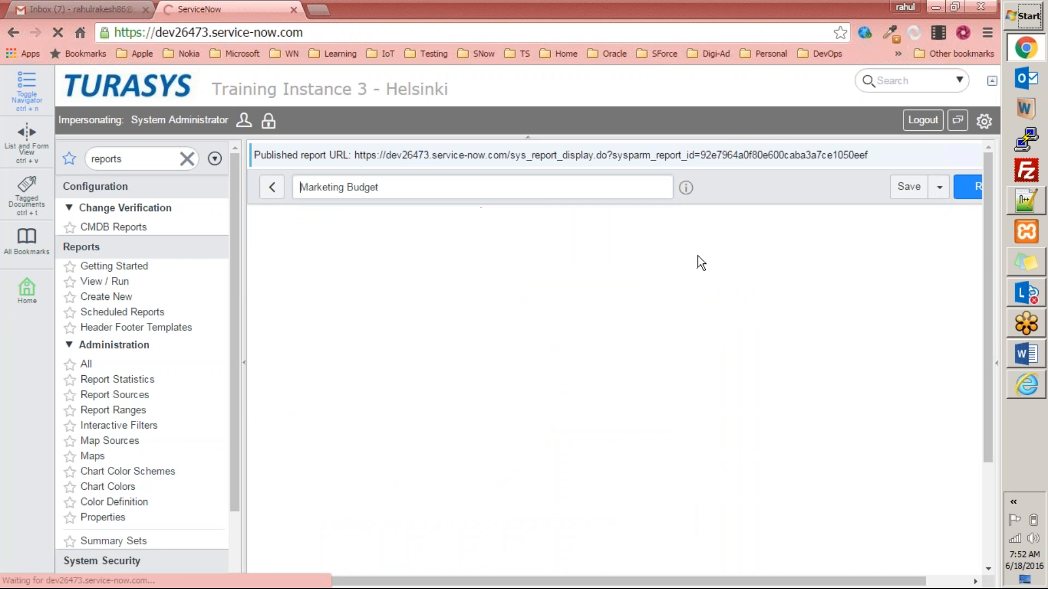
click(939, 188)
click(875, 324)
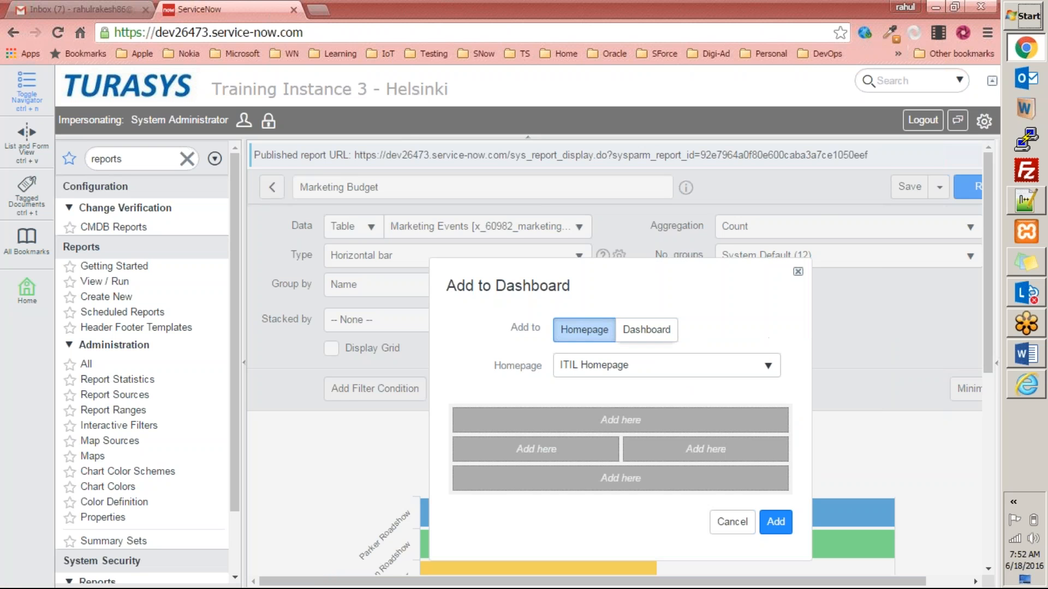
Keep Homepage as the target type and pick Self Service from the homepage list.
scroll(649, 287, down, 2)
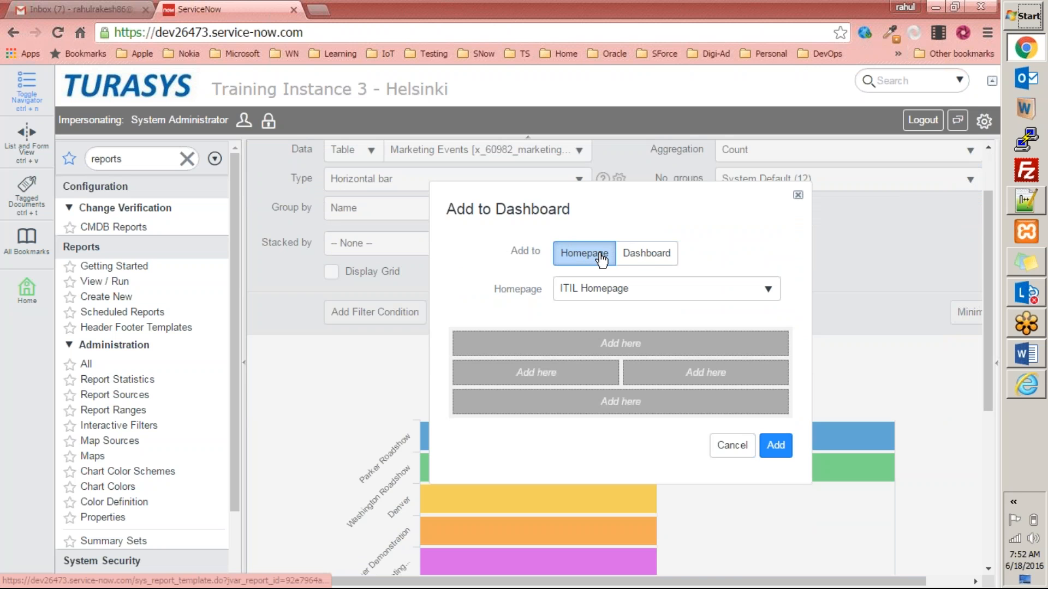
click(646, 253)
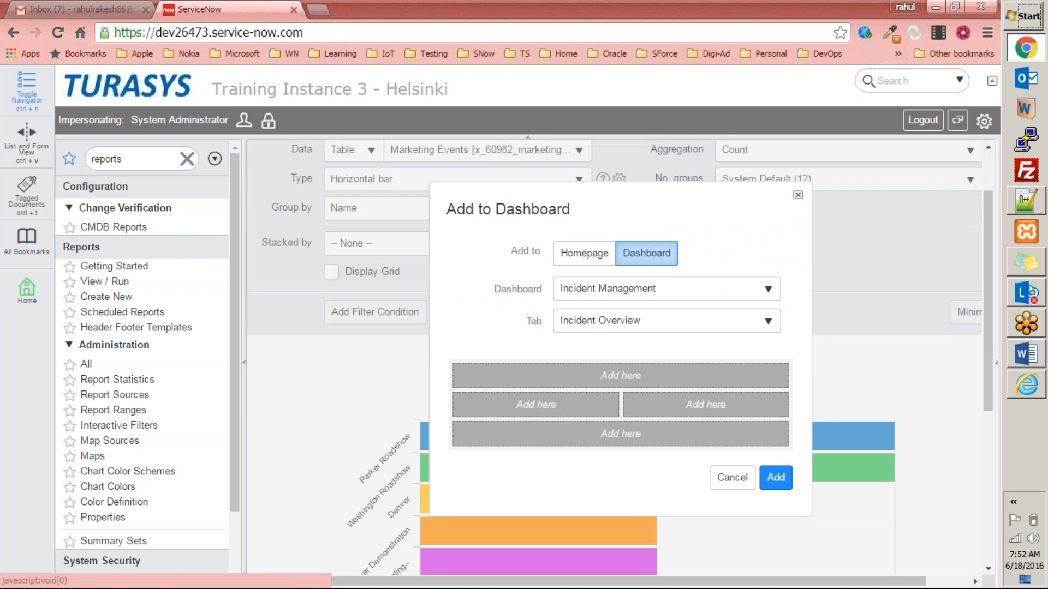
click(660, 288)
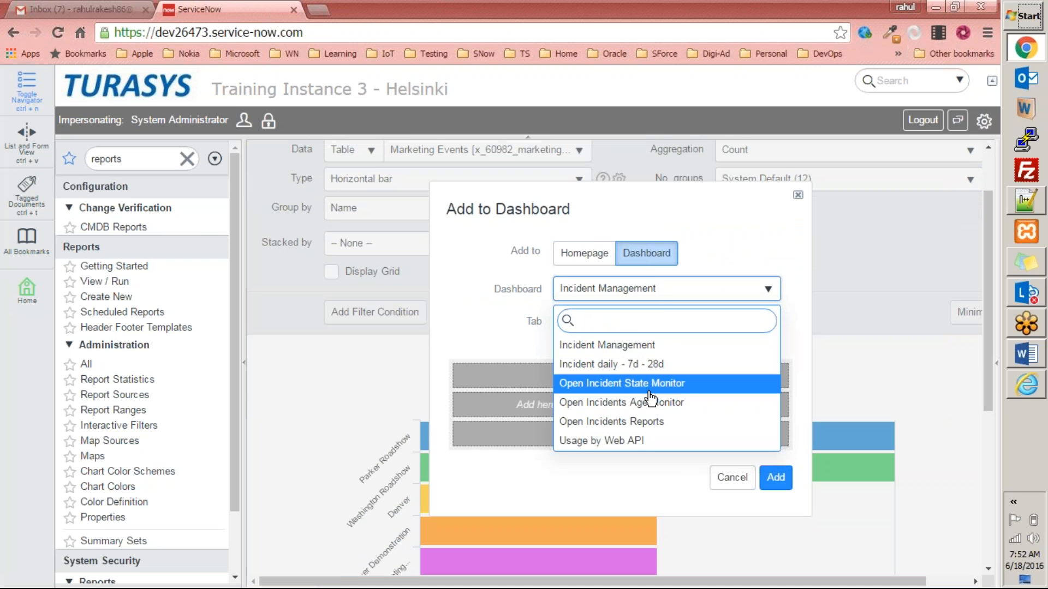
scroll(650, 399, down, 3)
scroll(652, 382, up, 5)
click(649, 367)
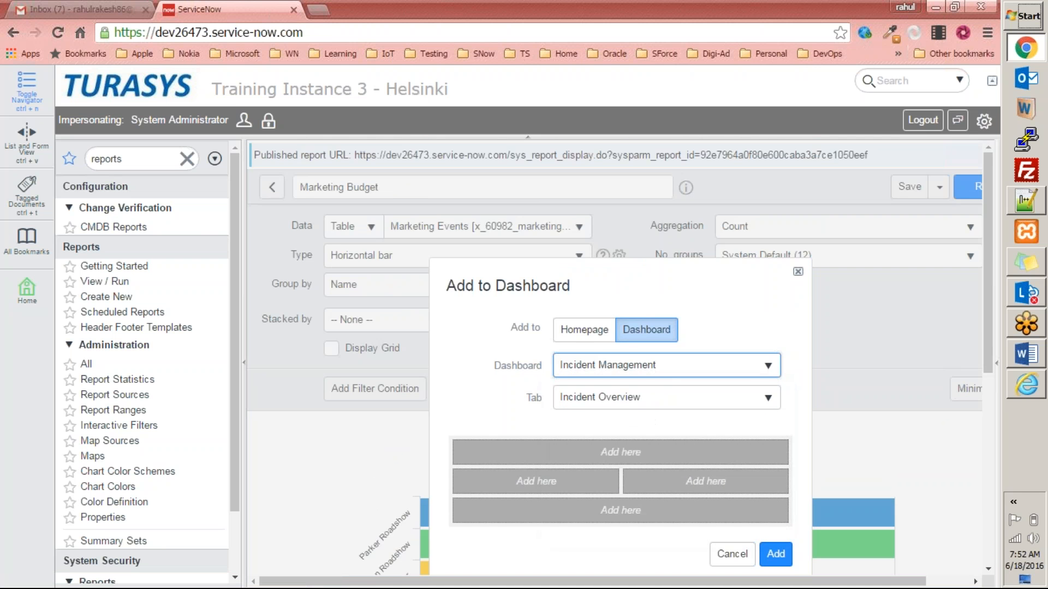
click(587, 340)
click(649, 366)
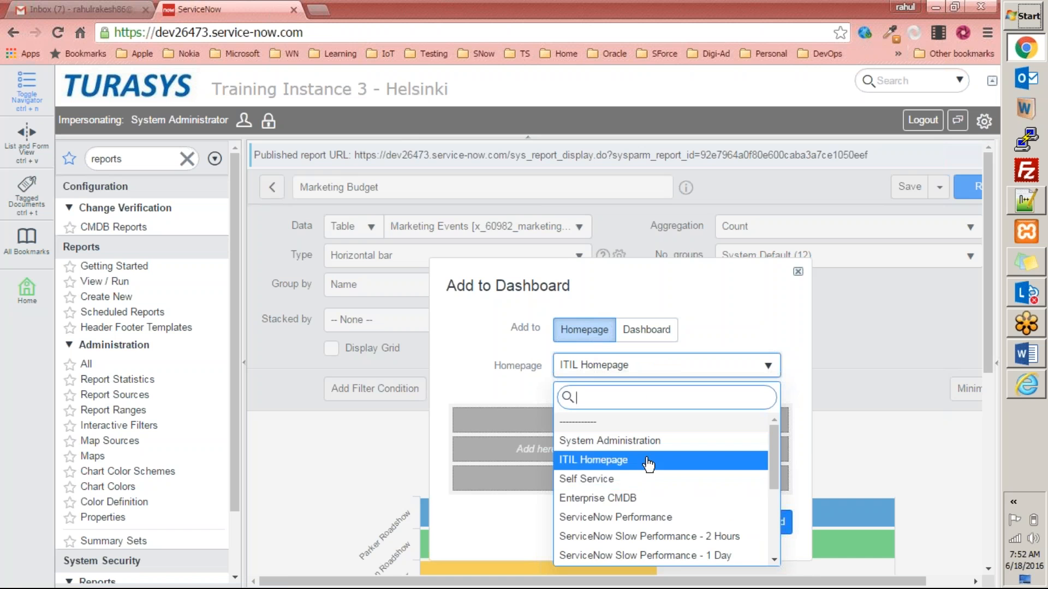
scroll(652, 485, down, 3)
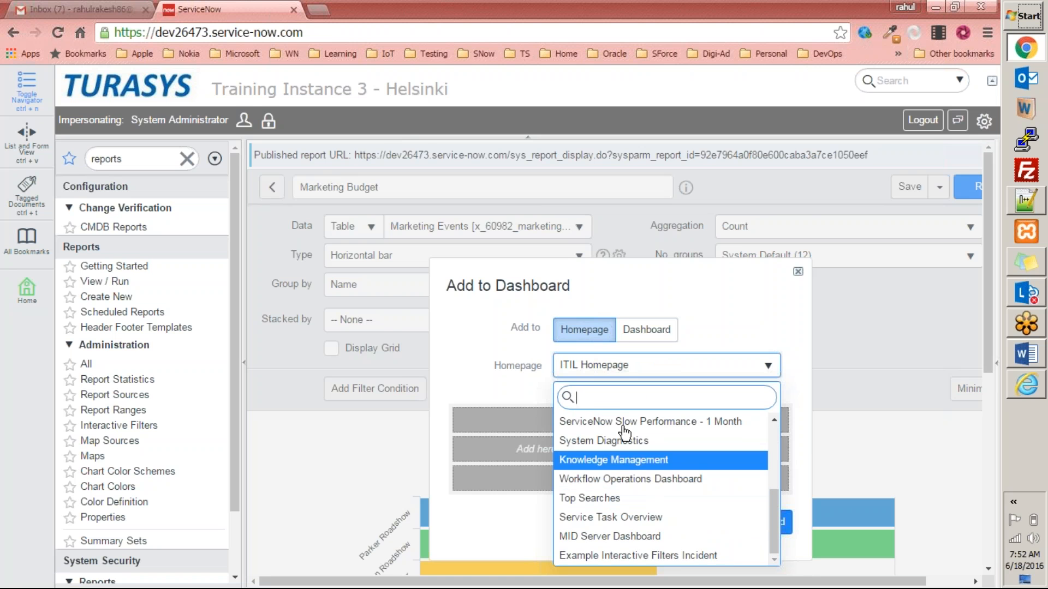
scroll(655, 496, down, 4)
scroll(645, 499, up, 4)
scroll(682, 469, up, 2)
scroll(769, 480, up, 3)
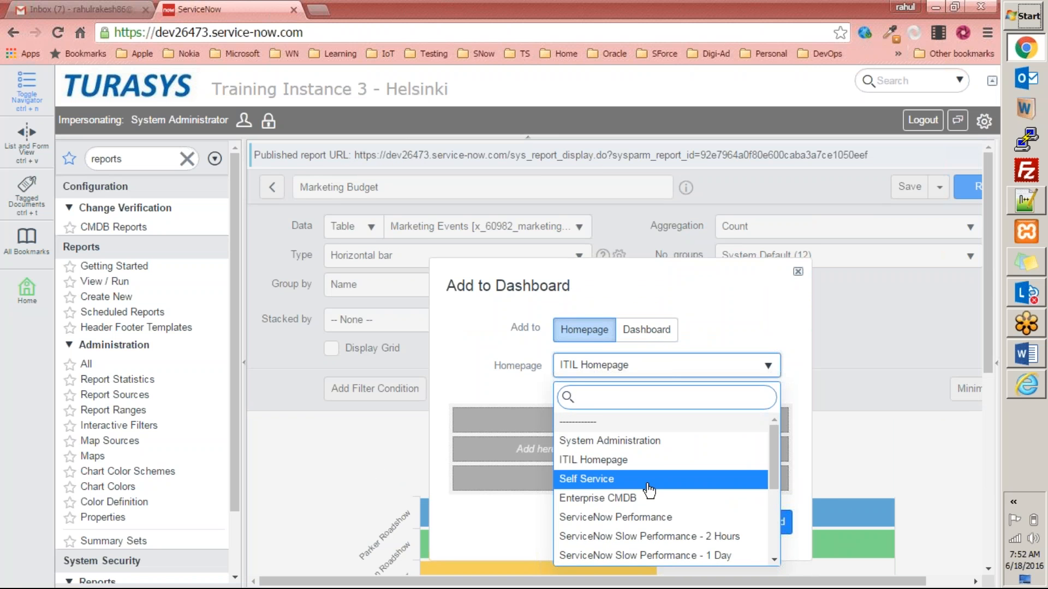
click(650, 487)
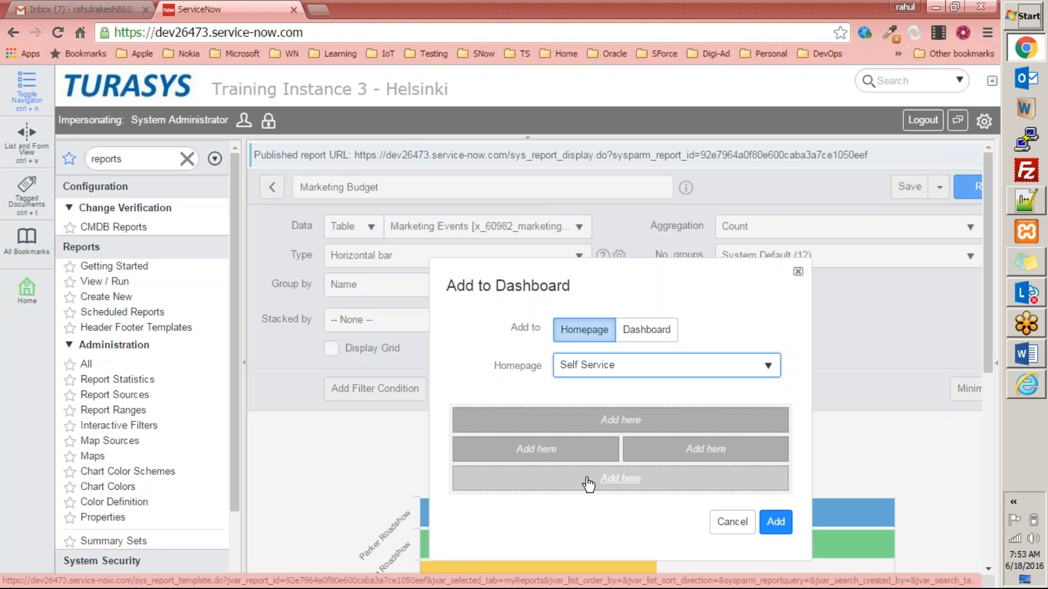
Place the report in the homepage's bottom full-width 'Add here' slot.
click(653, 425)
scroll(608, 483, down, 4)
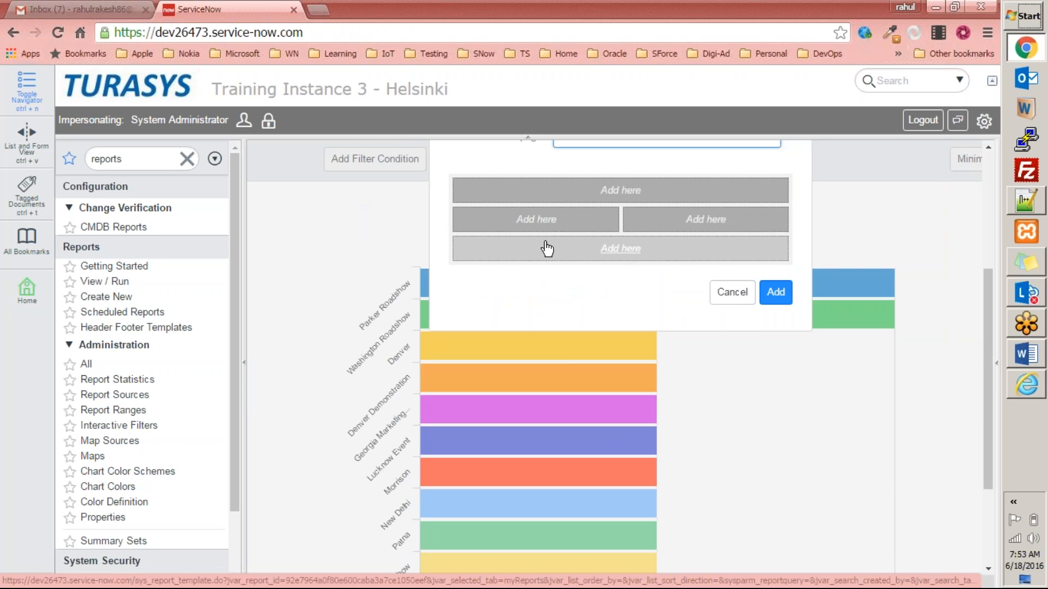
click(627, 252)
Scroll down to the Marketing Budget widget on My Self Service and refresh its chart.
scroll(735, 436, down, 4)
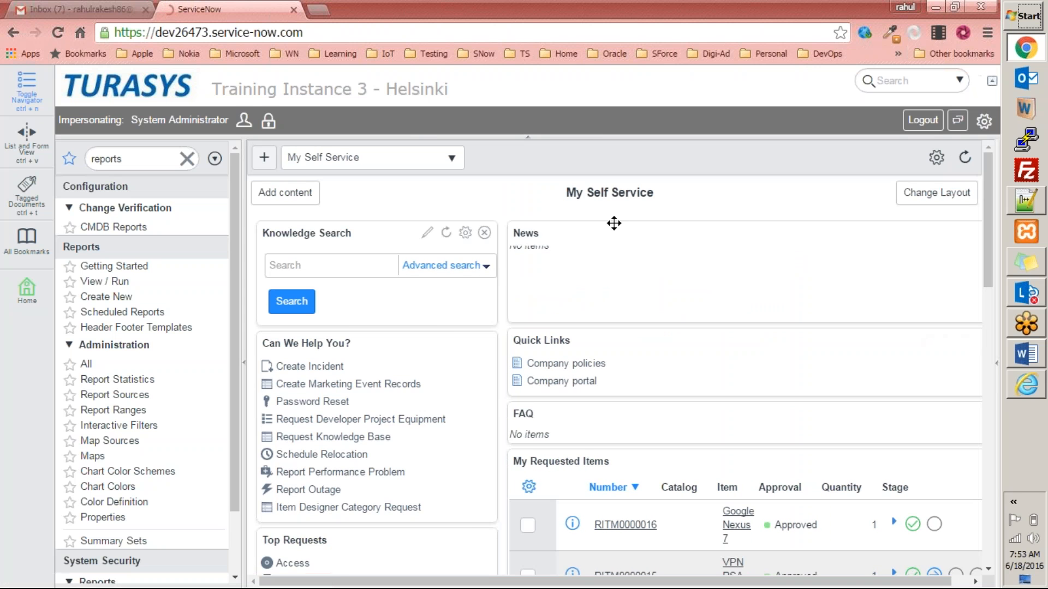
scroll(698, 198, down, 12)
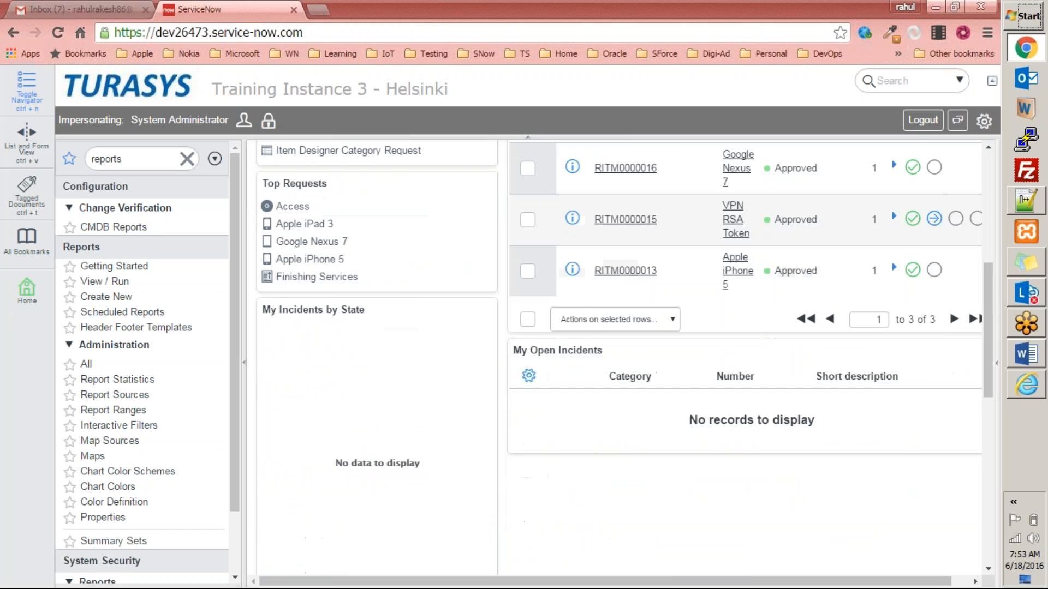
scroll(513, 228, down, 3)
mouse_move(429, 218)
scroll(635, 215, up, 3)
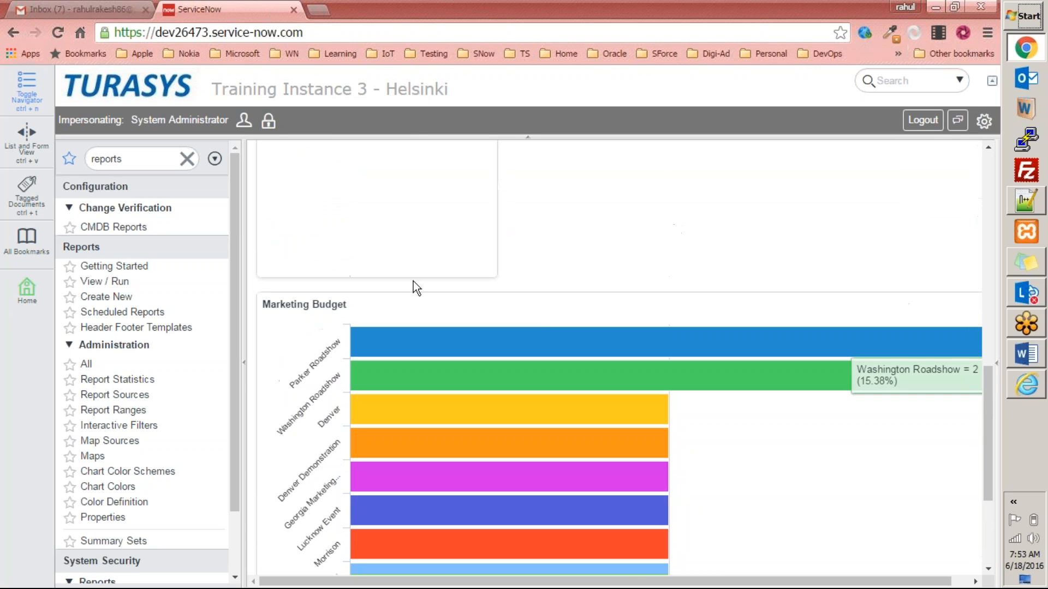
mouse_move(742, 332)
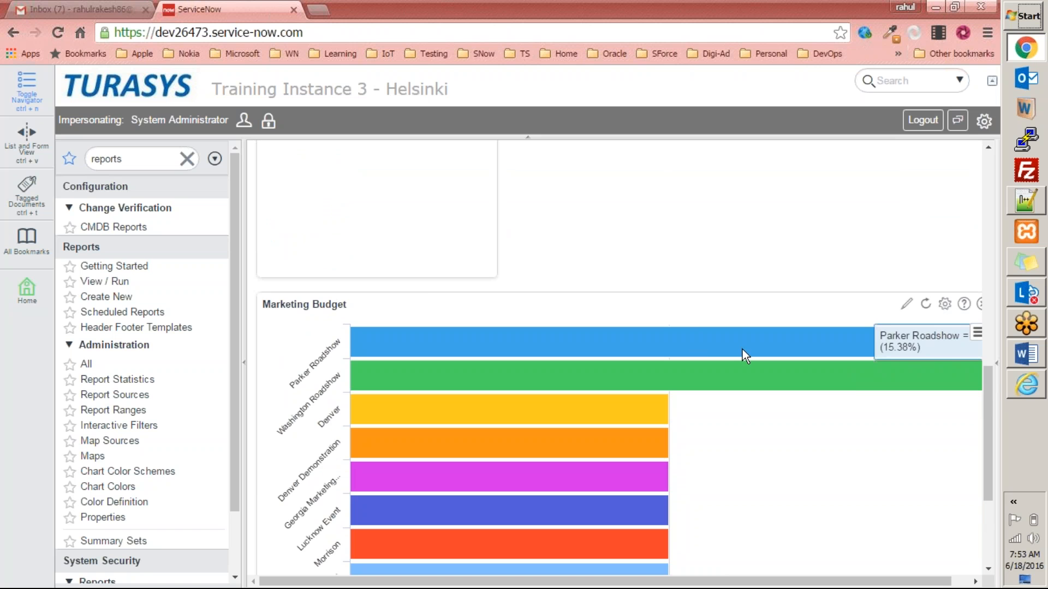
drag(797, 581, 926, 586)
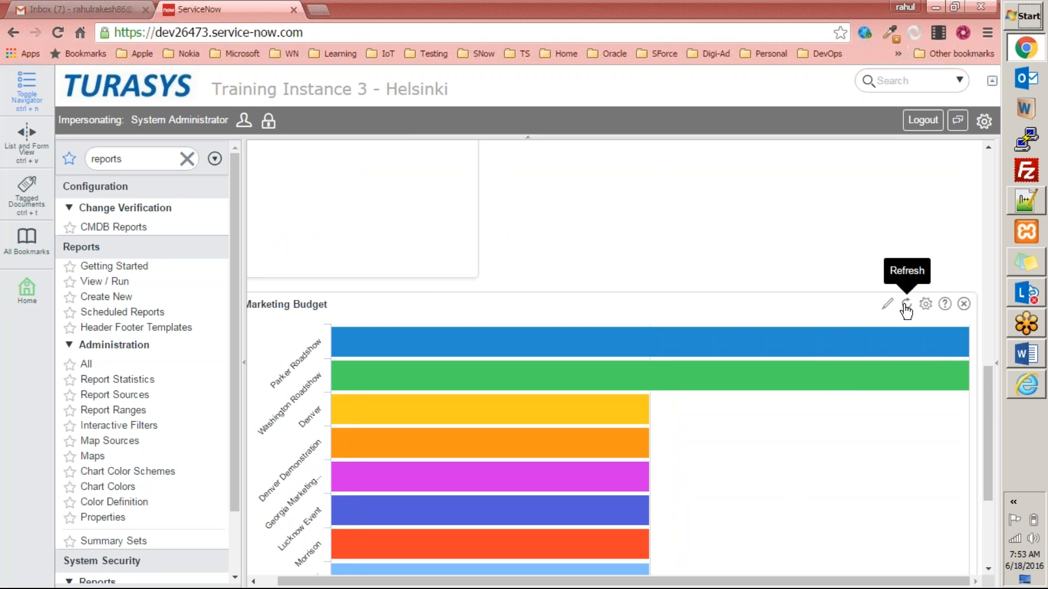
click(906, 304)
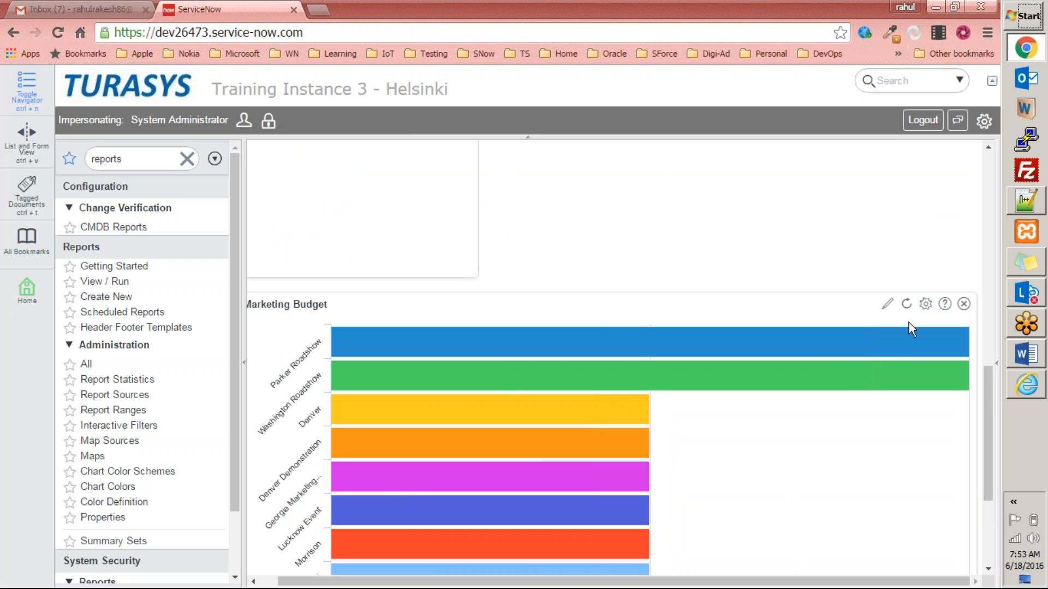
drag(989, 414, 983, 197)
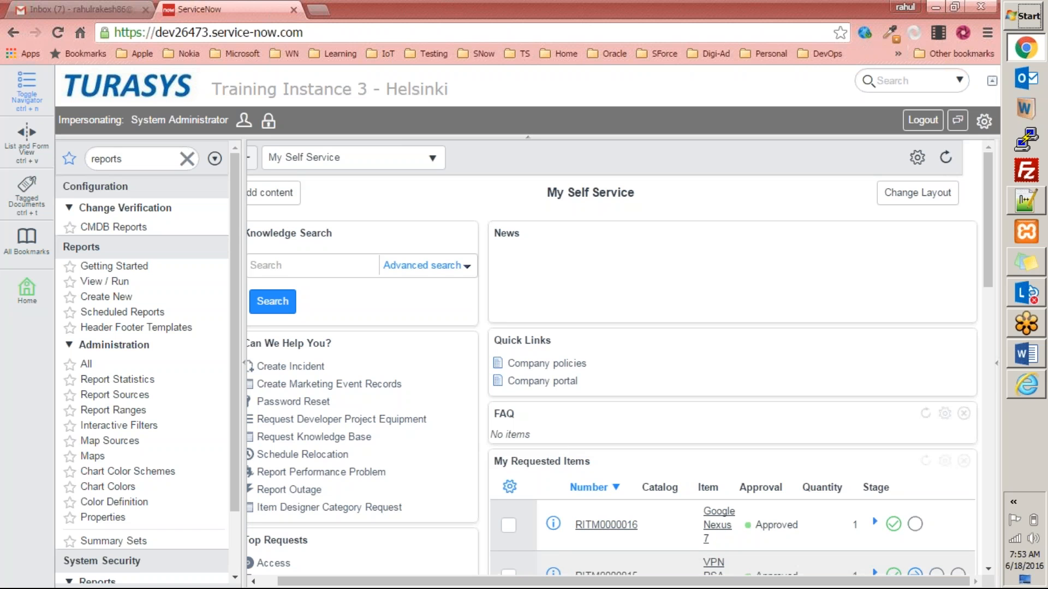
drag(860, 582, 696, 552)
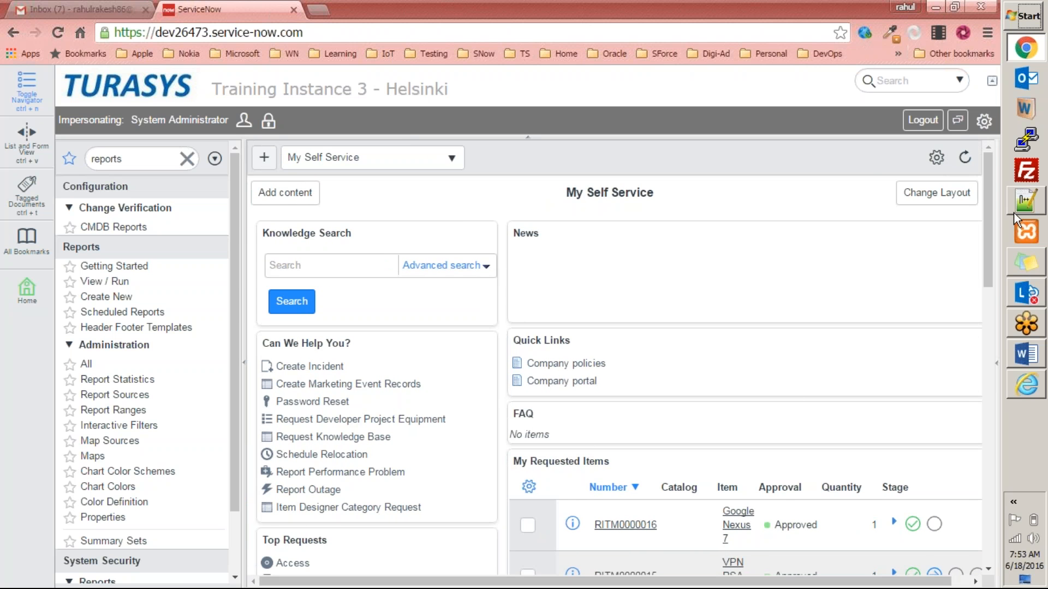
Set the homepage refresh interval to 5 minutes.
click(936, 159)
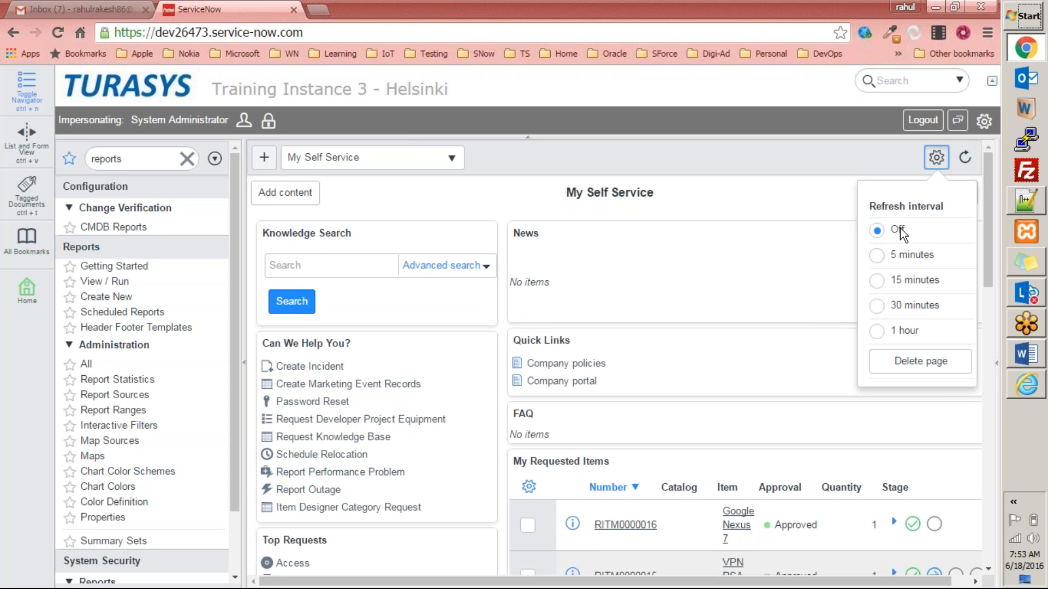
click(876, 255)
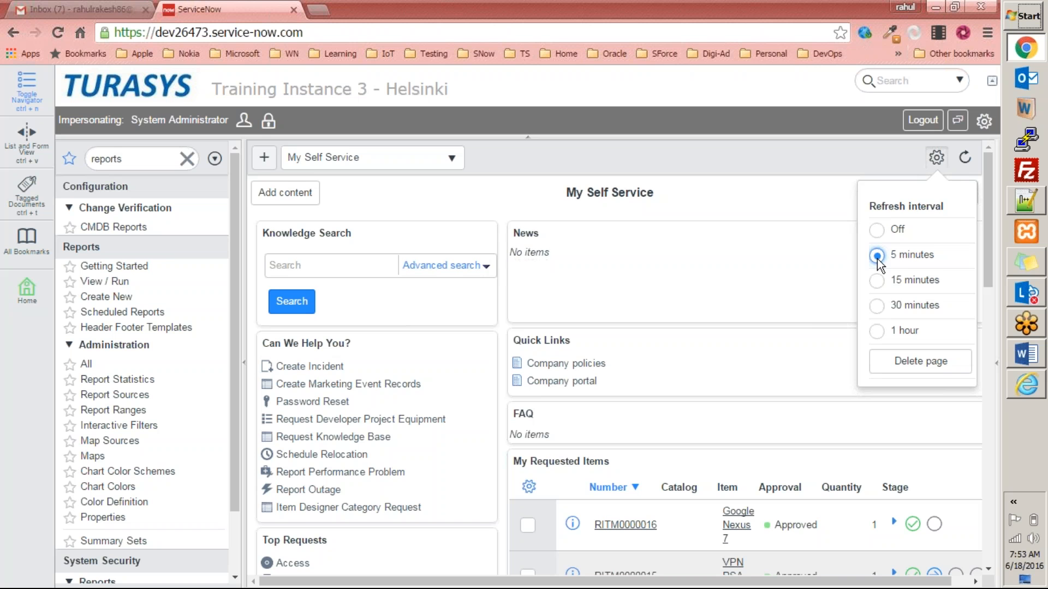
click(793, 253)
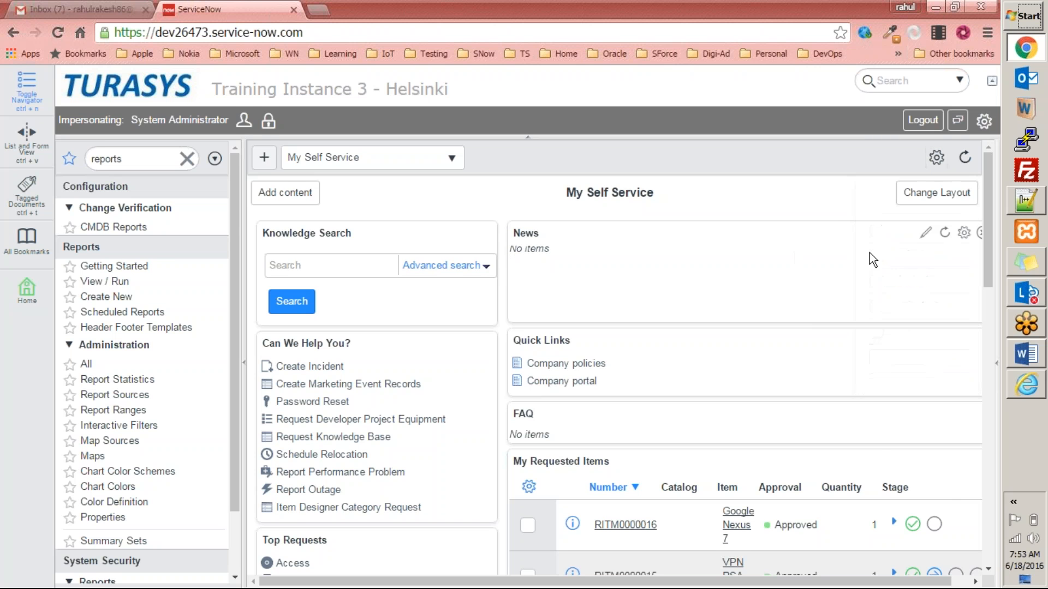
Drag the Marketing Budget widget up into the left column below Knowledge Search.
drag(989, 240, 944, 485)
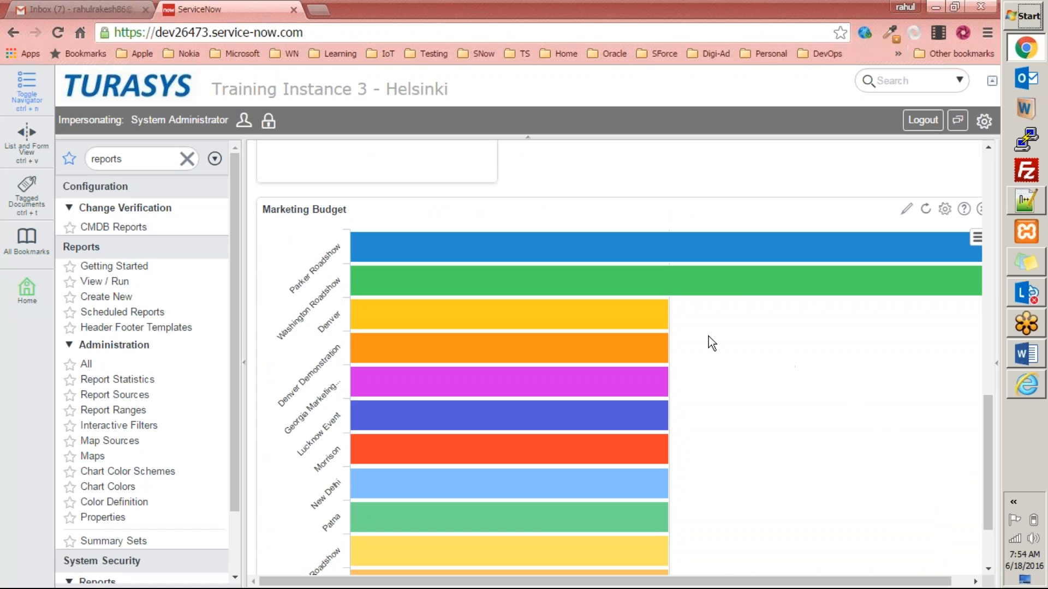
mouse_move(634, 318)
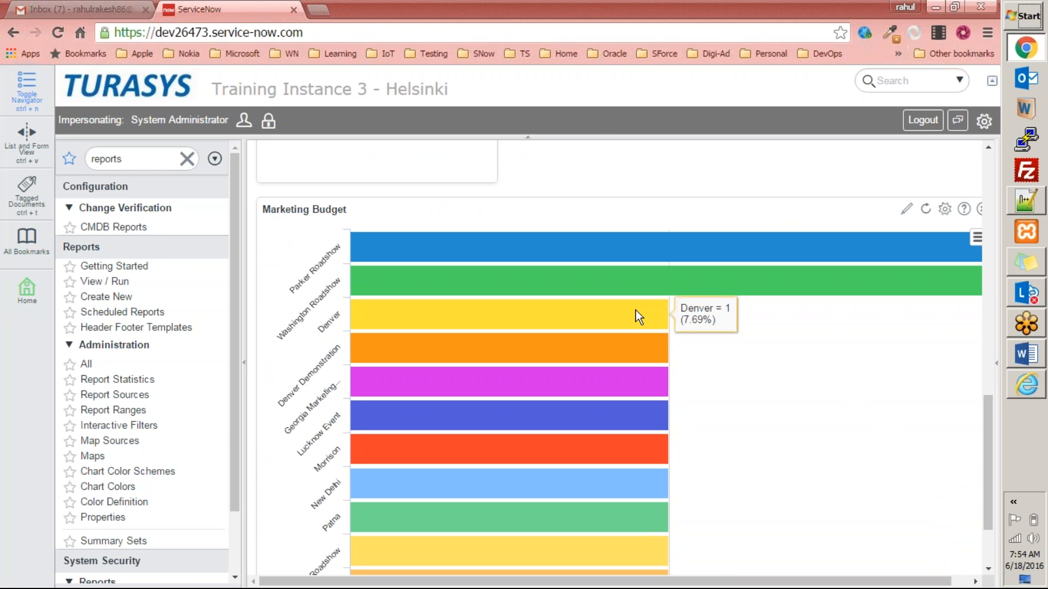
scroll(635, 309, down, 2)
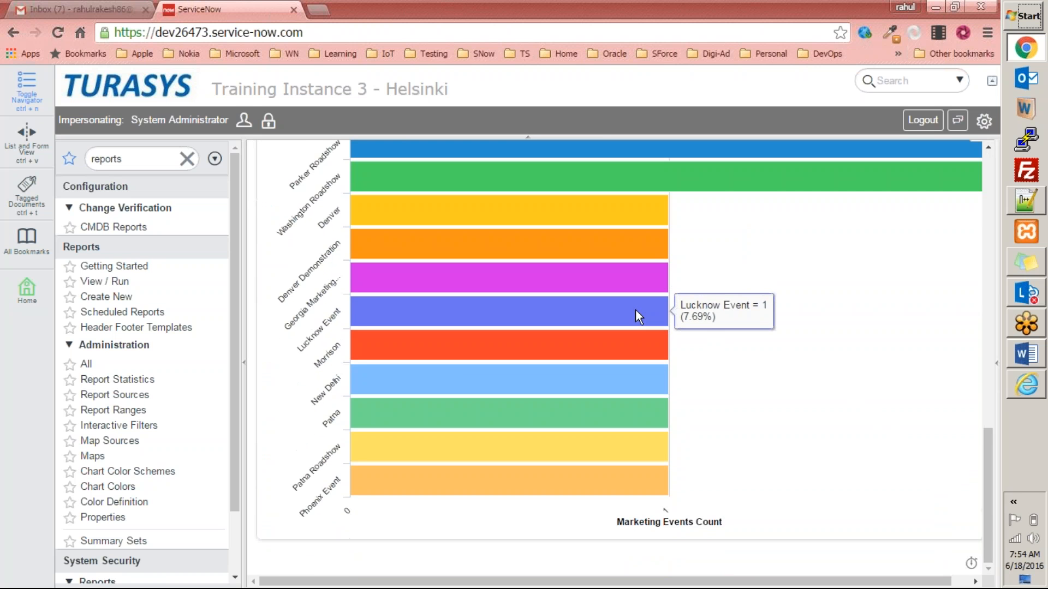
scroll(600, 357, up, 5)
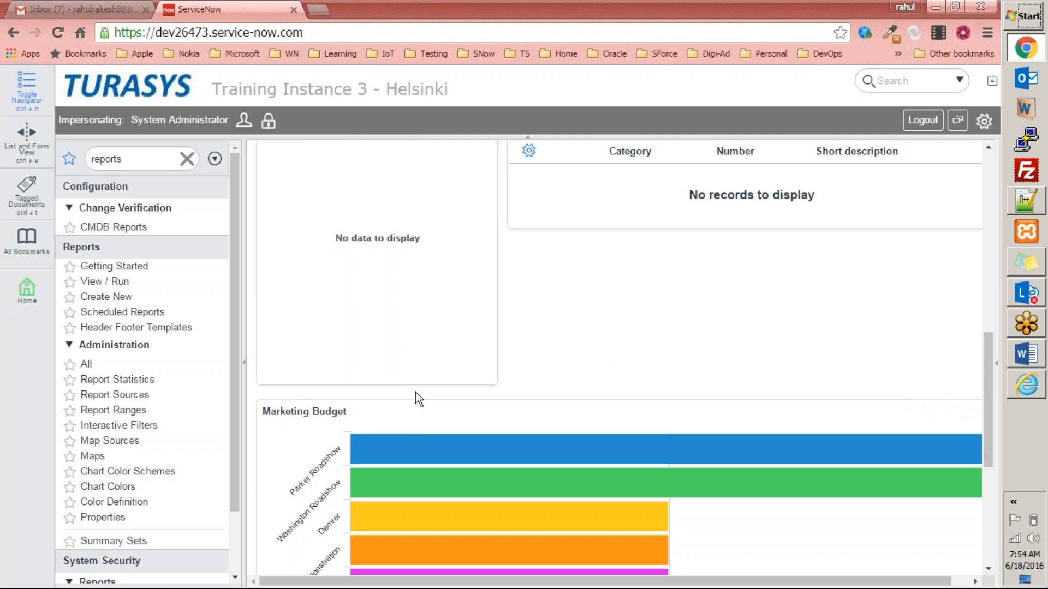
scroll(468, 443, down, 4)
scroll(467, 440, up, 3)
scroll(400, 360, up, 1)
scroll(401, 361, up, 2)
drag(484, 479, 510, 153)
scroll(507, 342, up, 5)
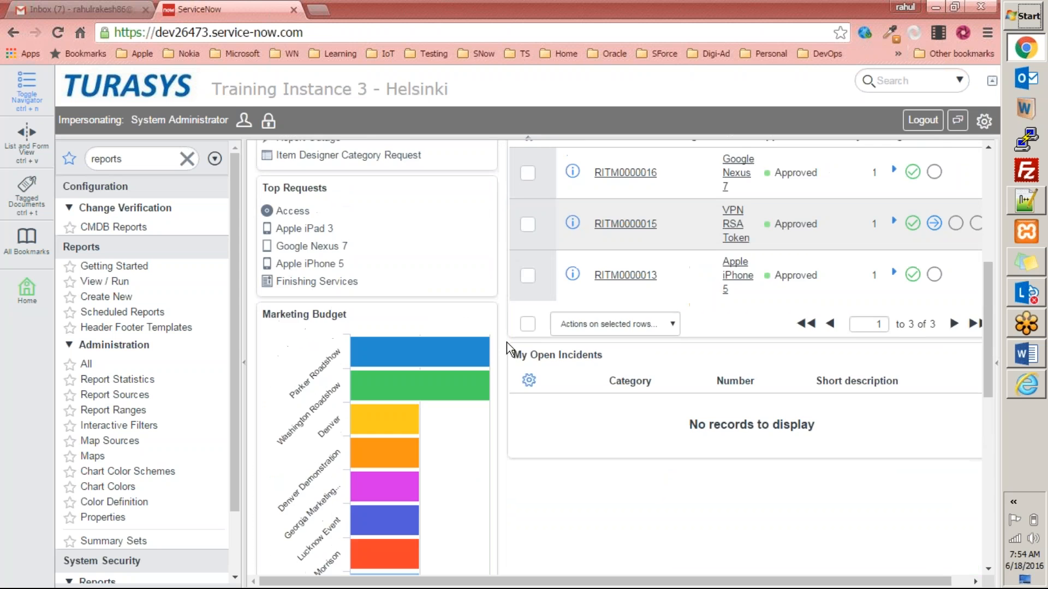
scroll(315, 330, up, 2)
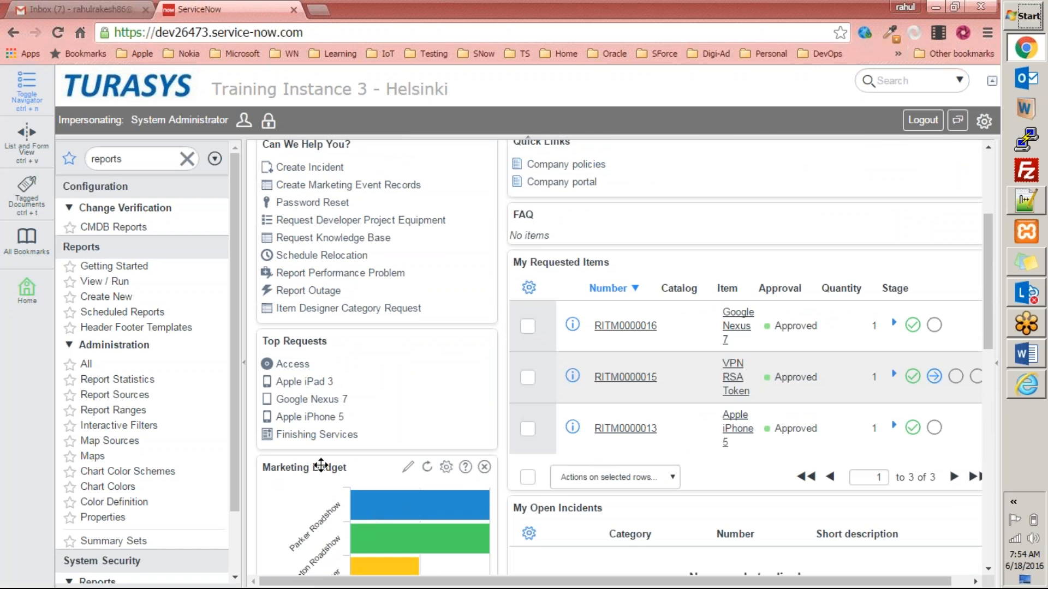
drag(325, 464, 378, 193)
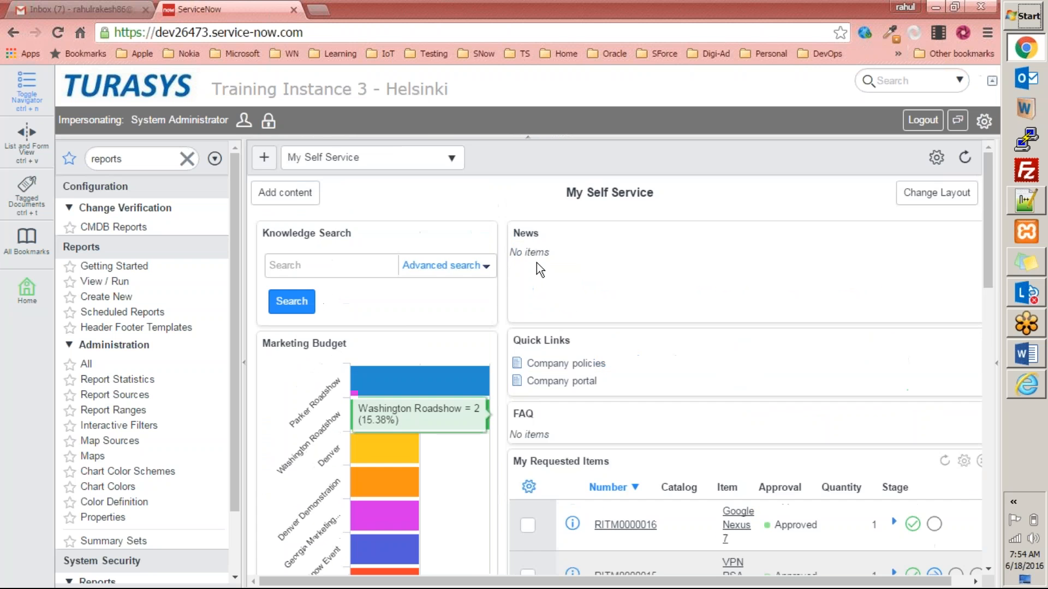
Reposition the Marketing Budget chart higher on the homepage and scroll through it.
drag(318, 343, 494, 146)
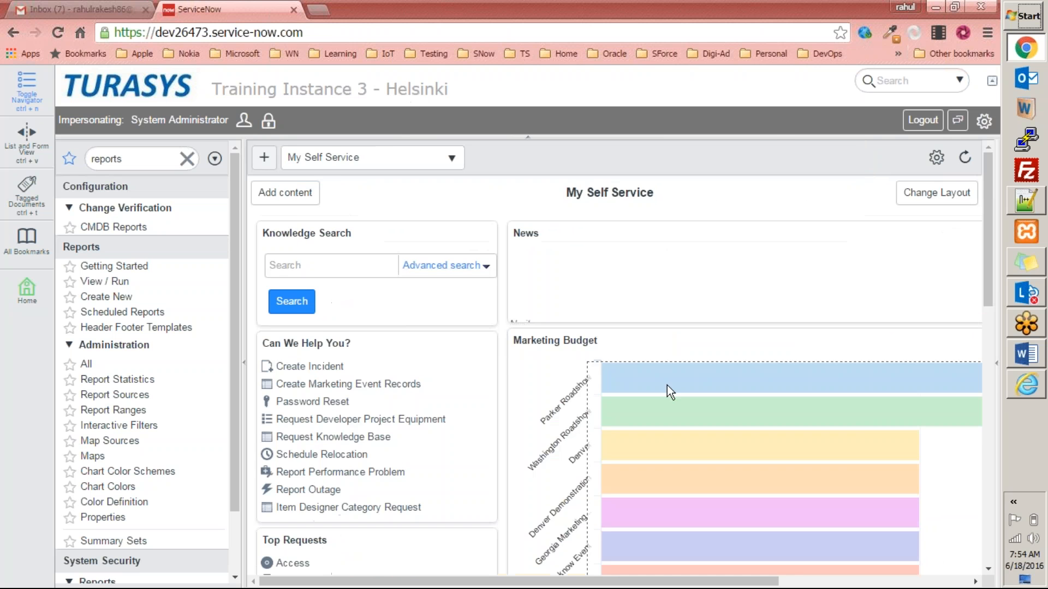
drag(652, 335, 448, 159)
scroll(695, 353, down, 5)
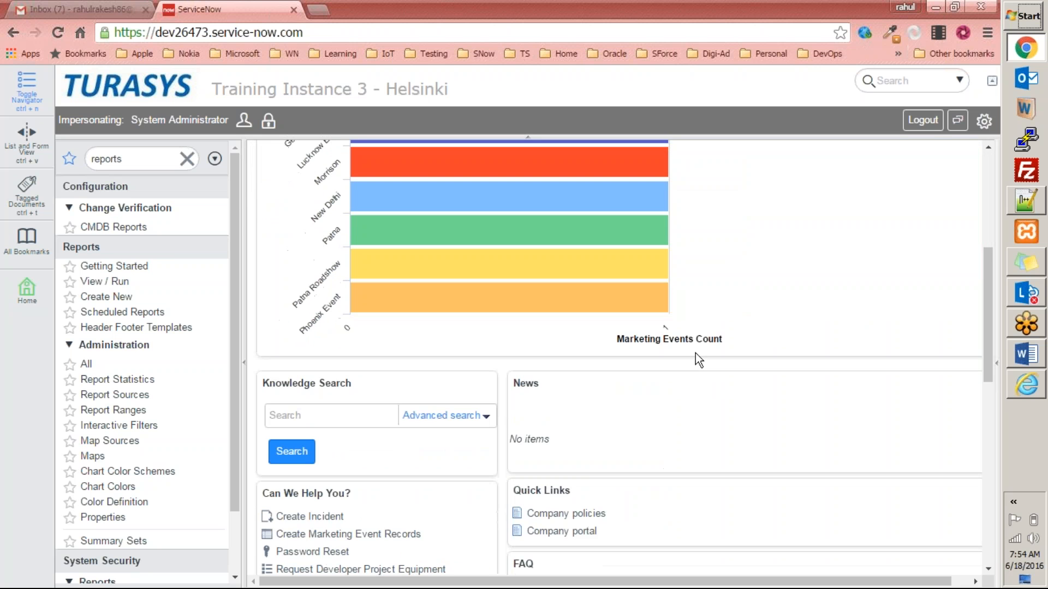
scroll(695, 353, up, 5)
scroll(493, 363, down, 3)
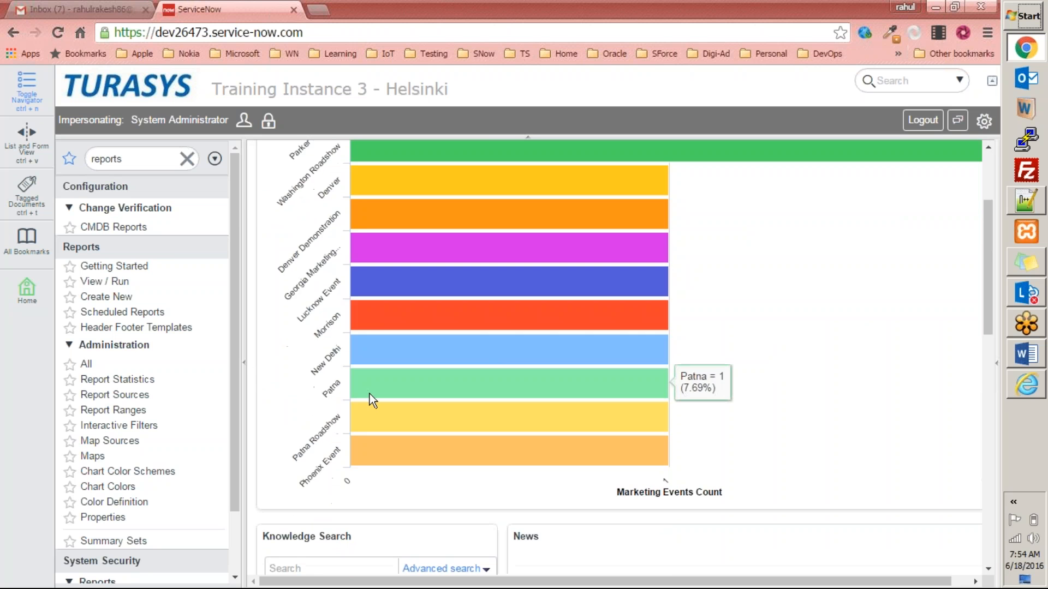
Collapse the navigator, check the chart's image export menu, then remove the Marketing Budget widget.
click(244, 355)
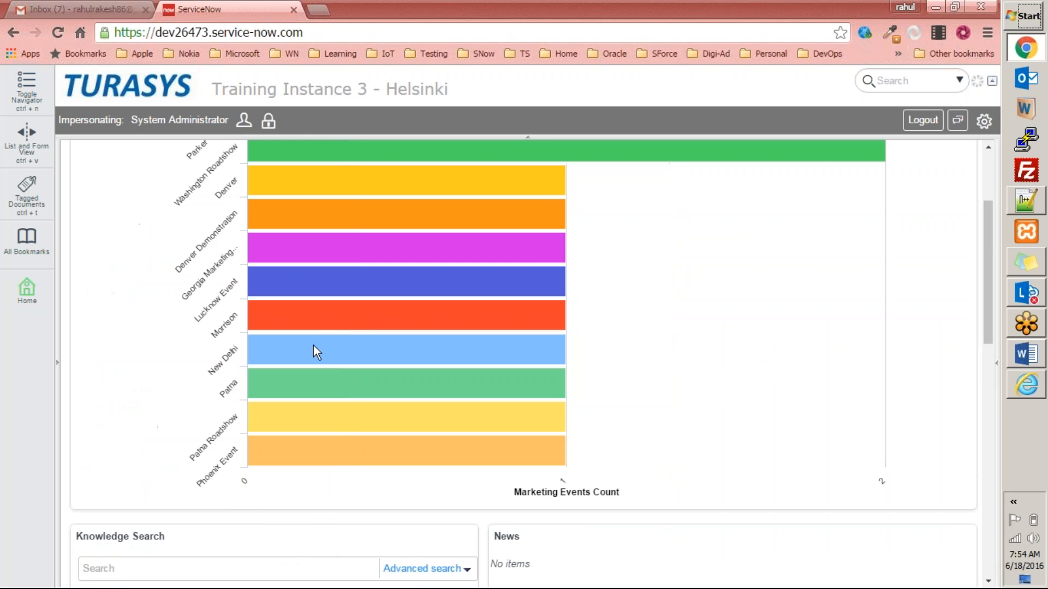
scroll(493, 349, up, 3)
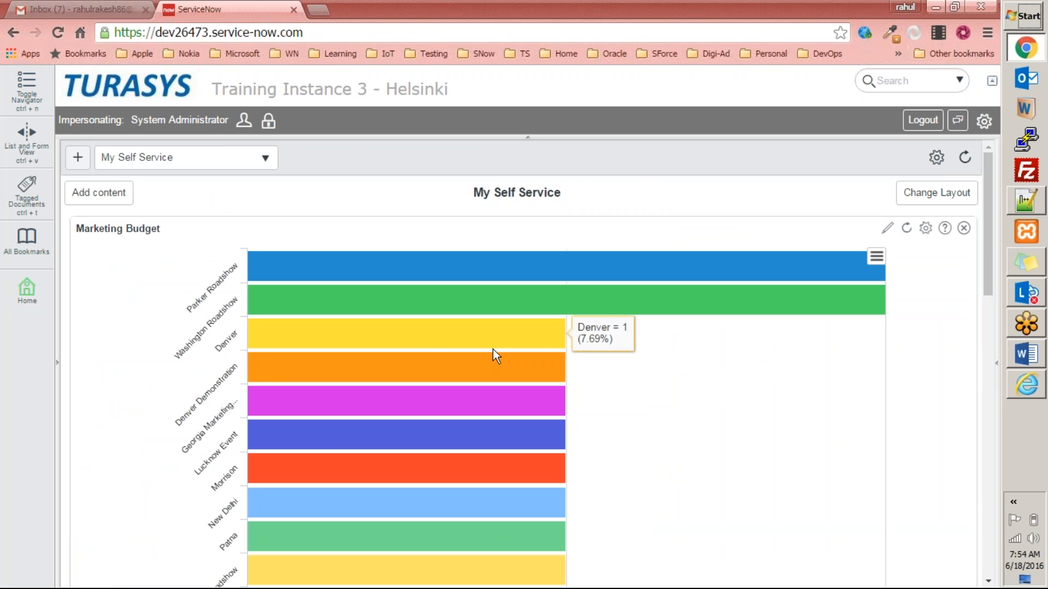
scroll(424, 347, down, 5)
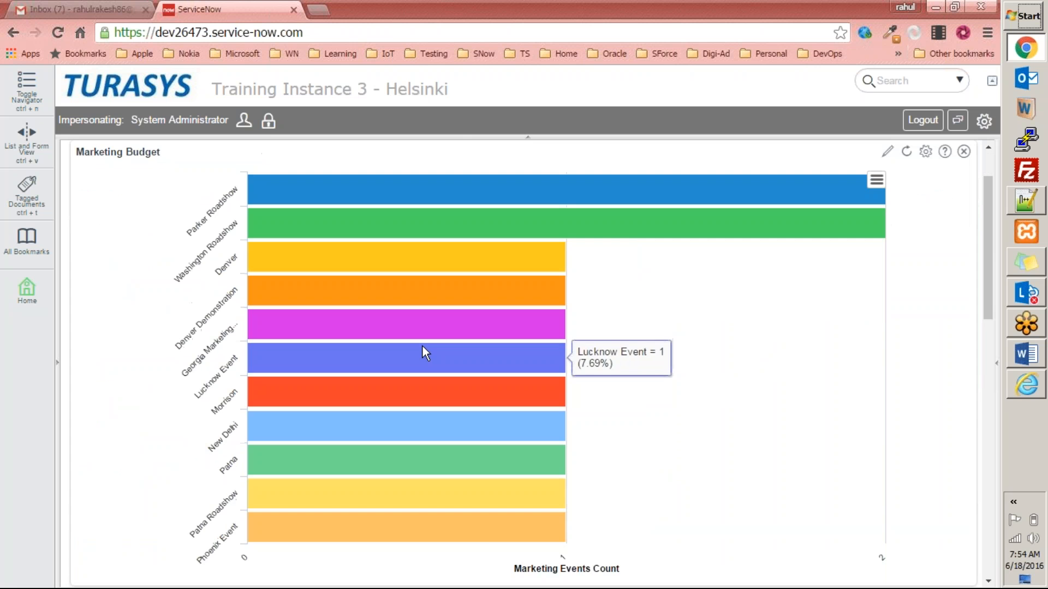
scroll(426, 354, down, 3)
scroll(567, 327, up, 10)
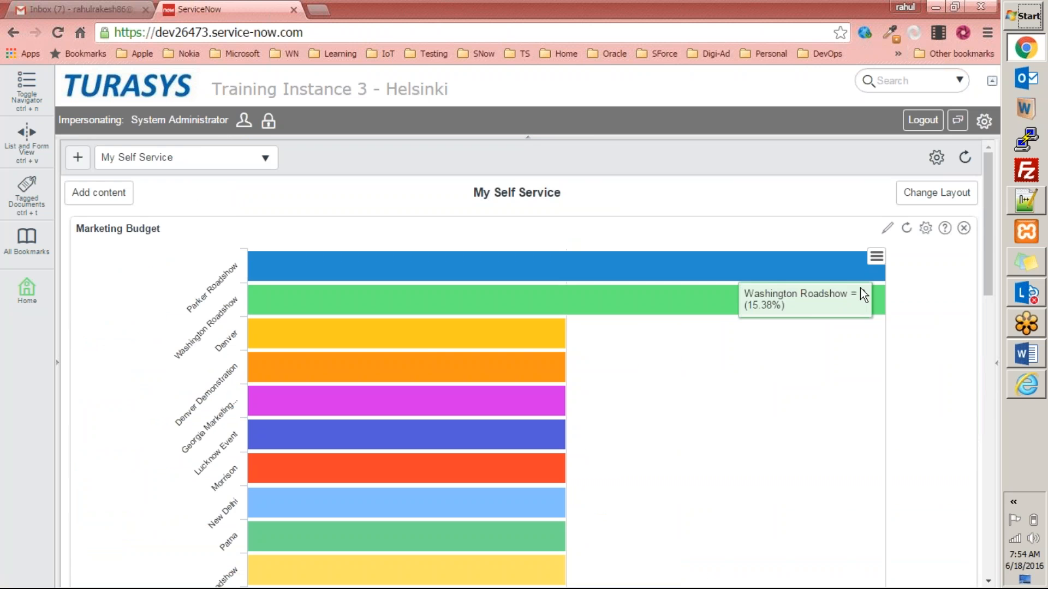
click(877, 255)
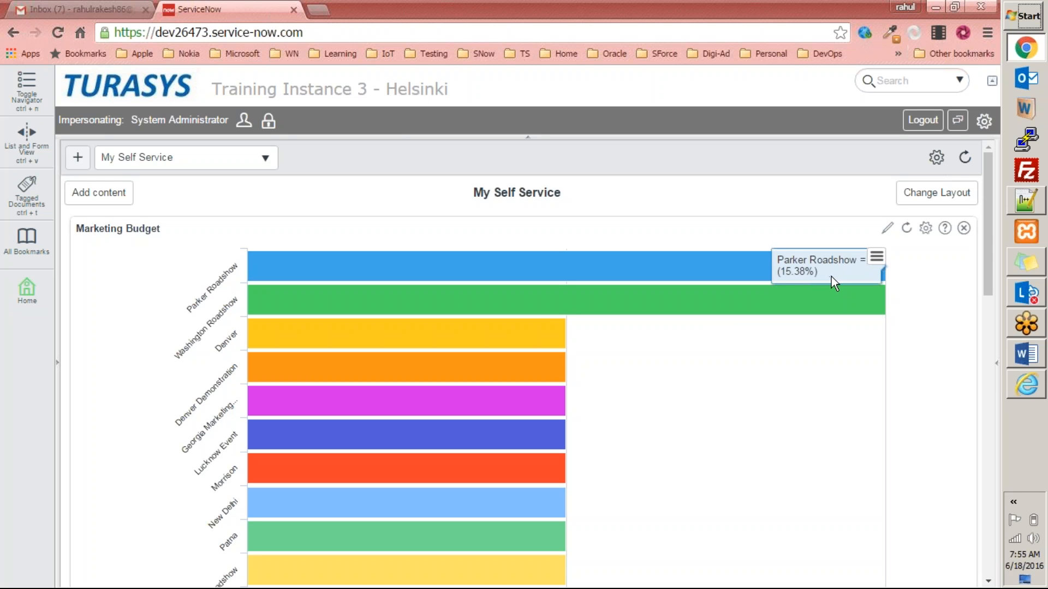
click(964, 228)
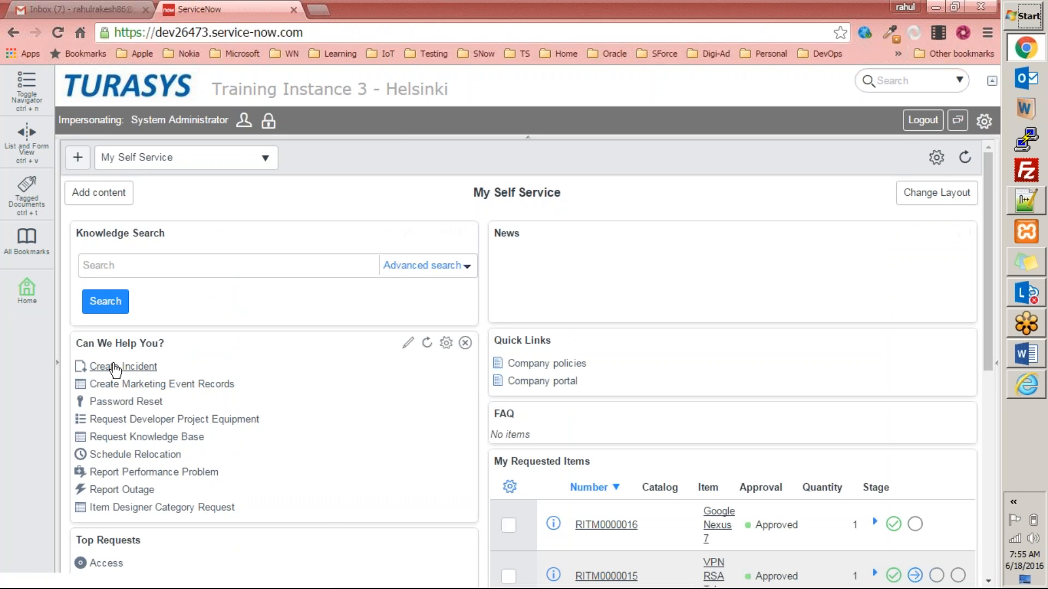
Search Reports > View / Run for 'marke' and open the Marketing Budget report in the editor.
click(55, 365)
click(112, 281)
click(720, 164)
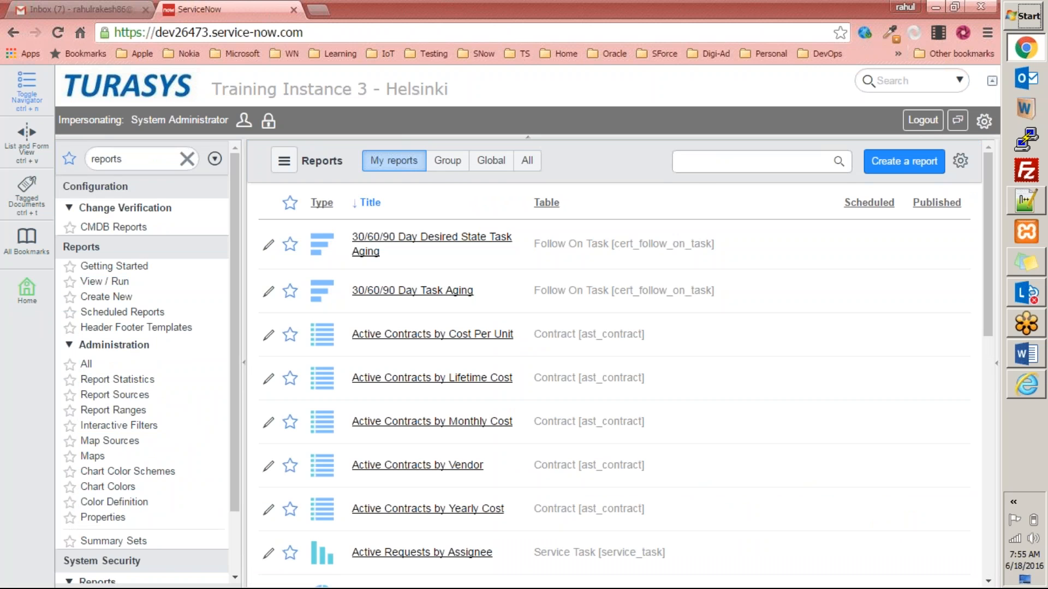
text(marke)
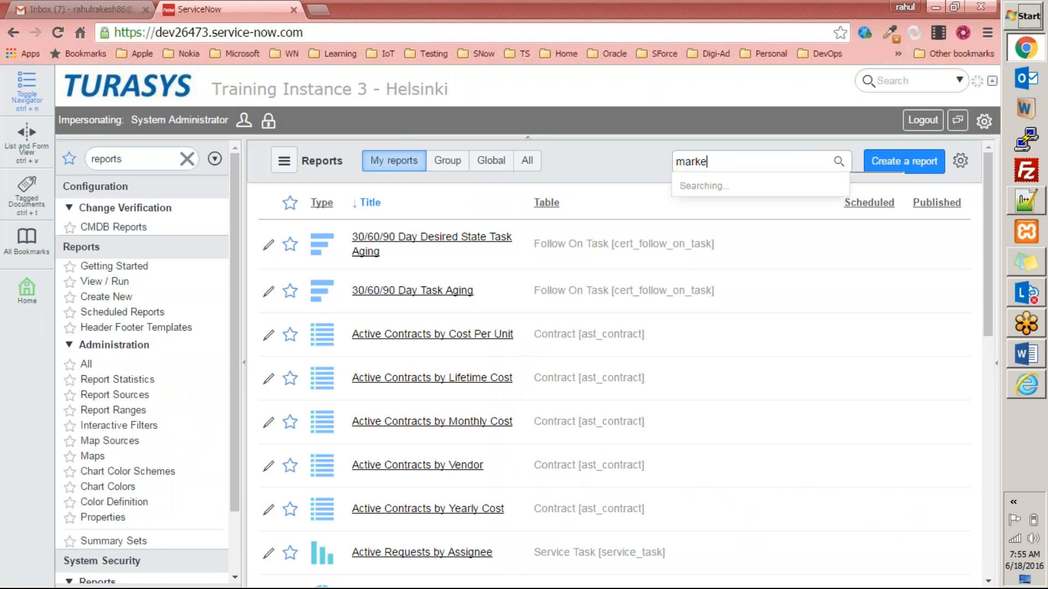
click(725, 264)
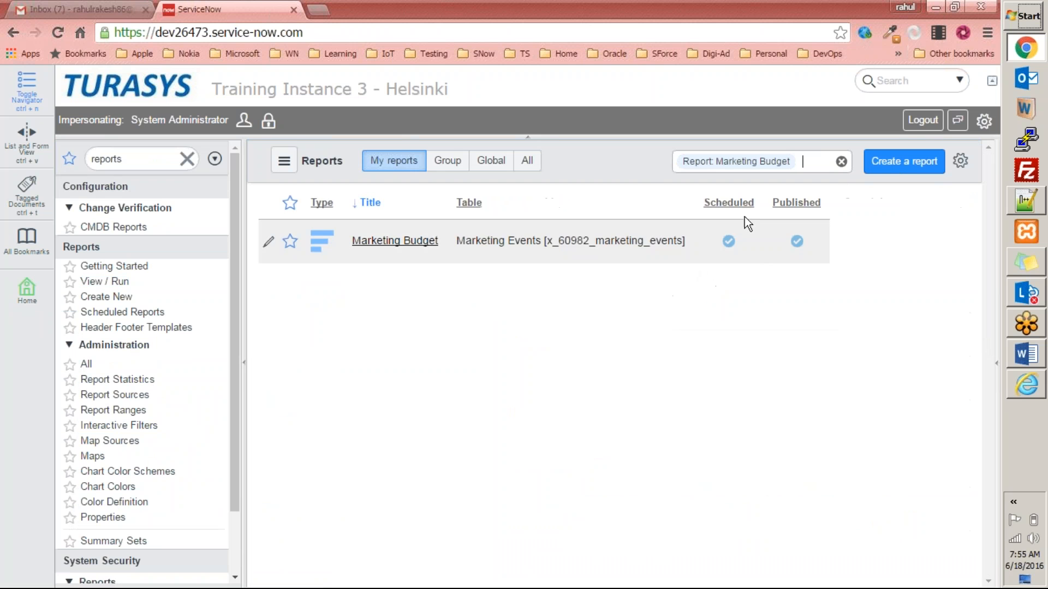
click(407, 241)
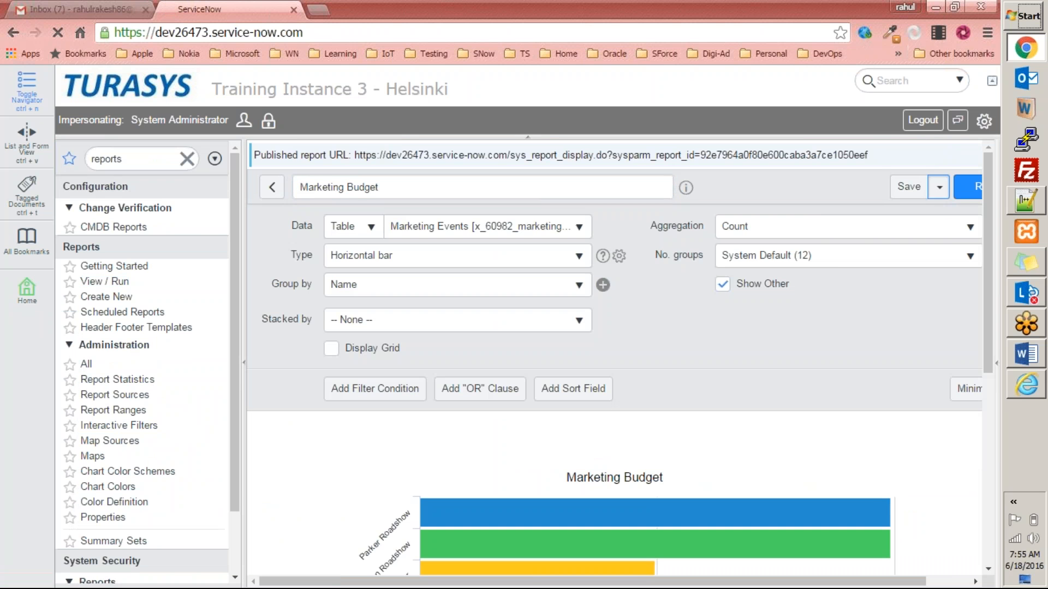
click(940, 190)
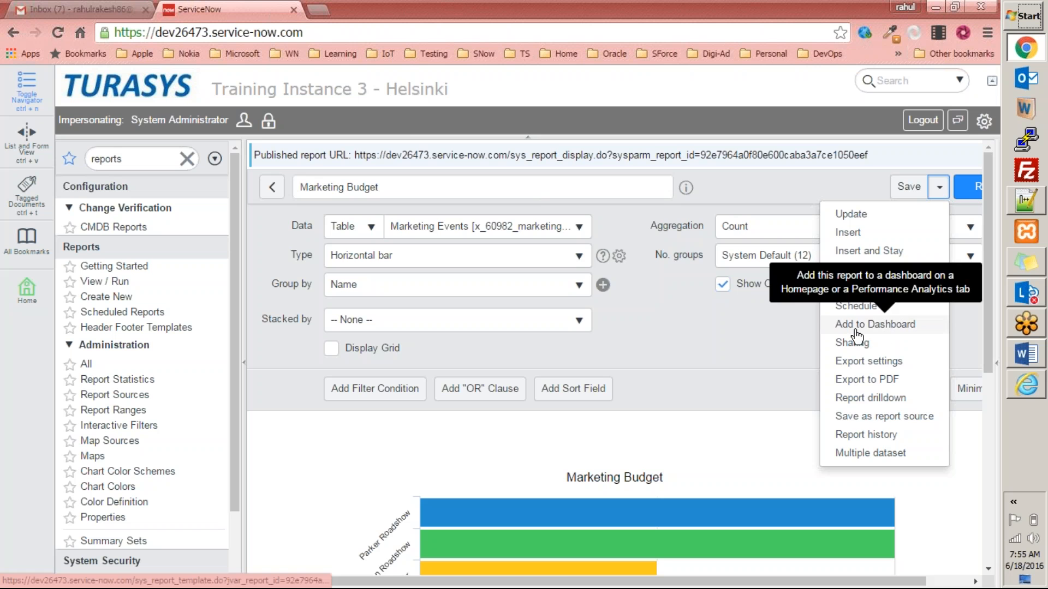
click(866, 345)
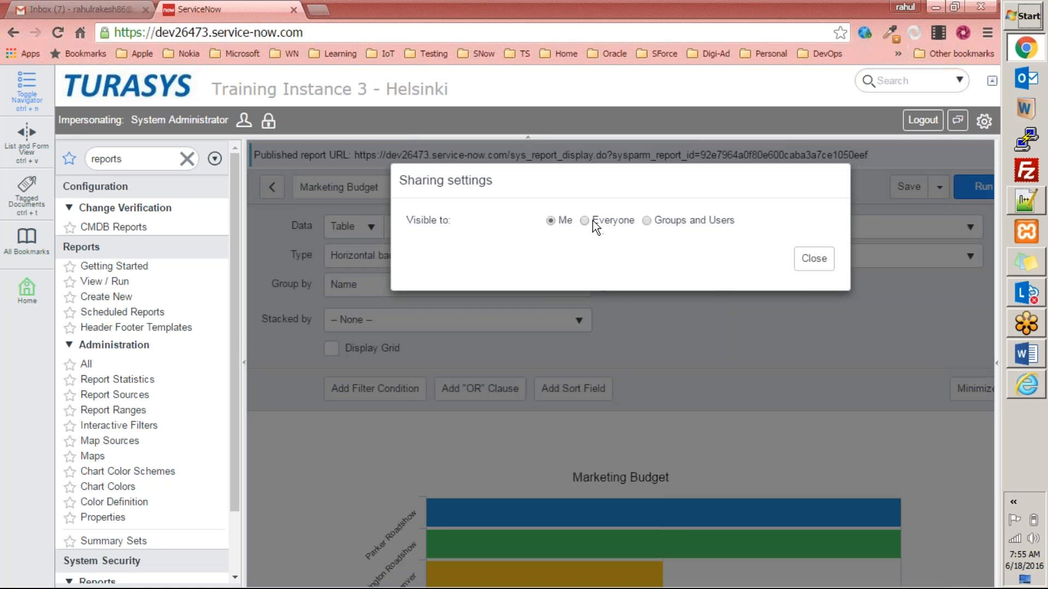
click(646, 221)
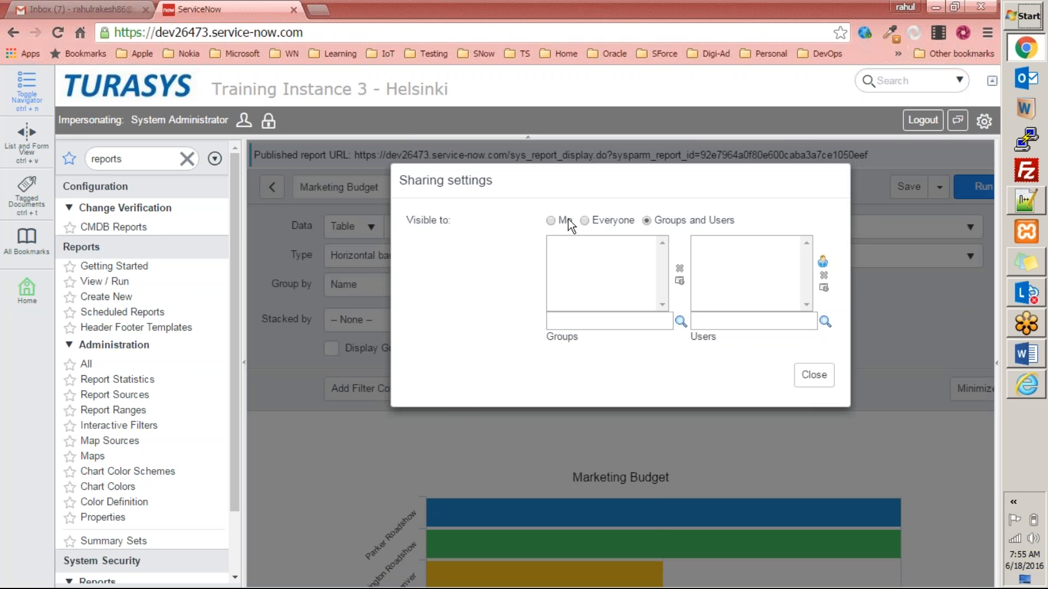
click(550, 220)
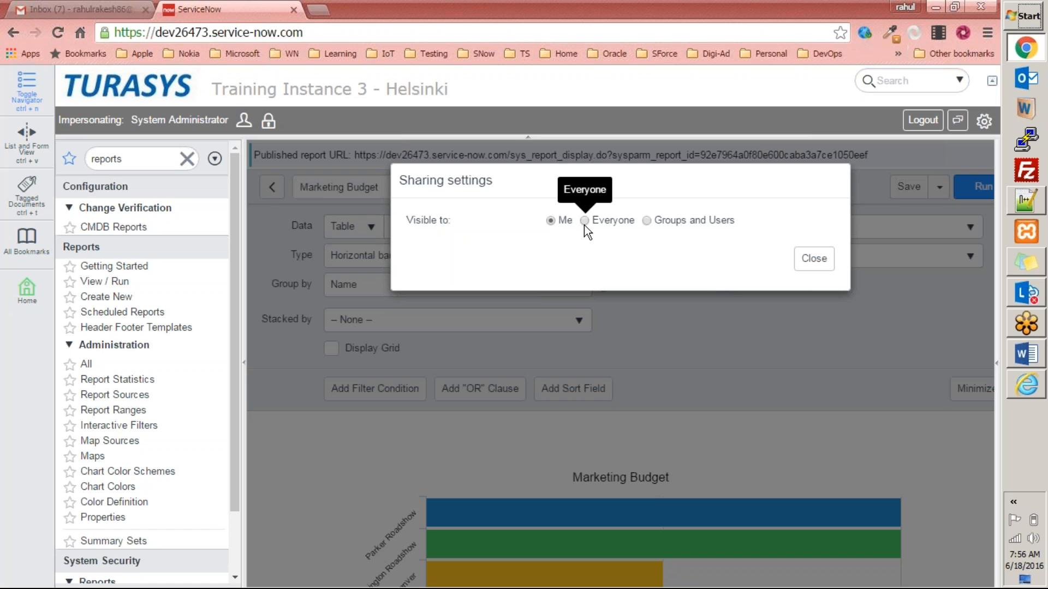
click(813, 260)
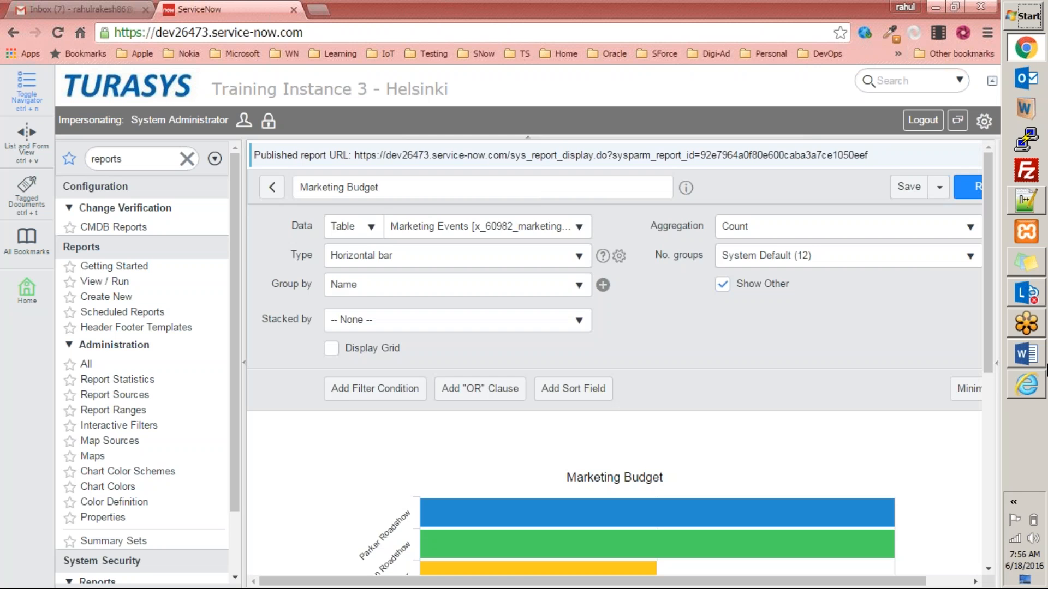
Reload the published Marketing Budget report in Internet Explorer with F5, then return to Chrome.
click(1041, 388)
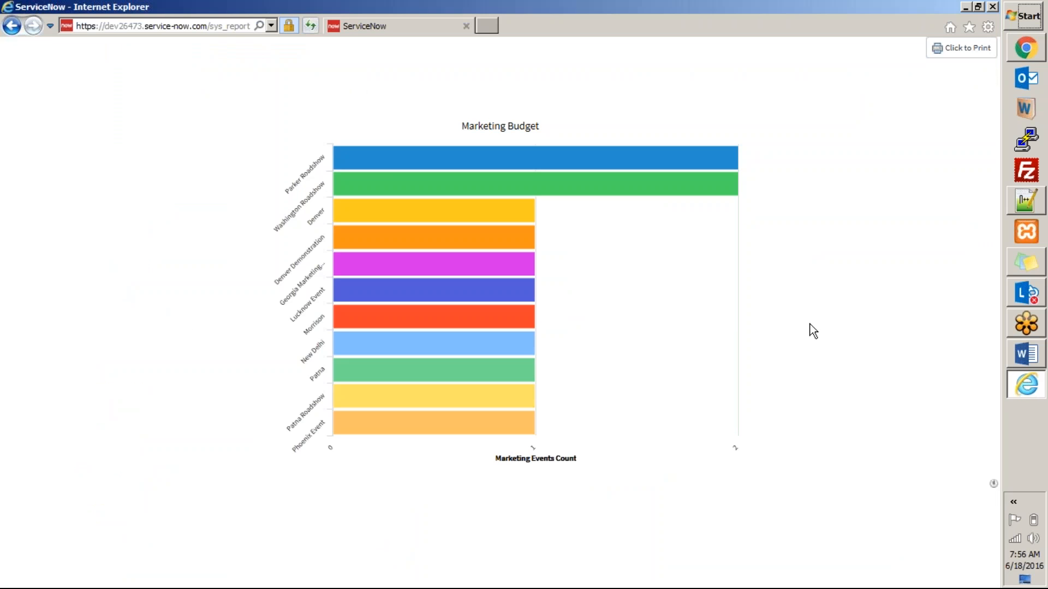
key(F5)
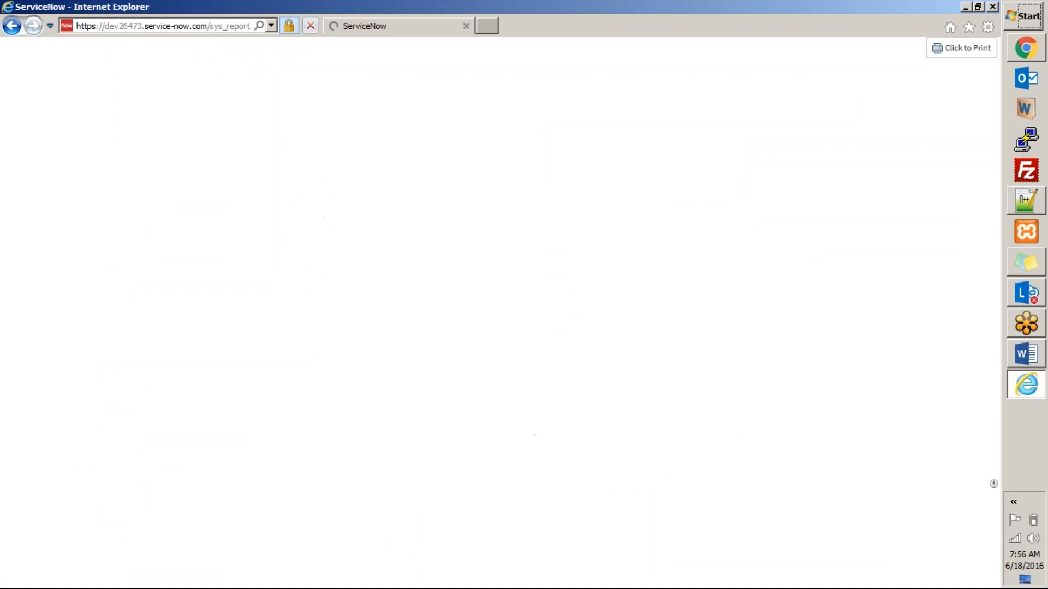
click(1030, 63)
Share the Marketing Budget report with Everyone, requiring the public role.
click(937, 190)
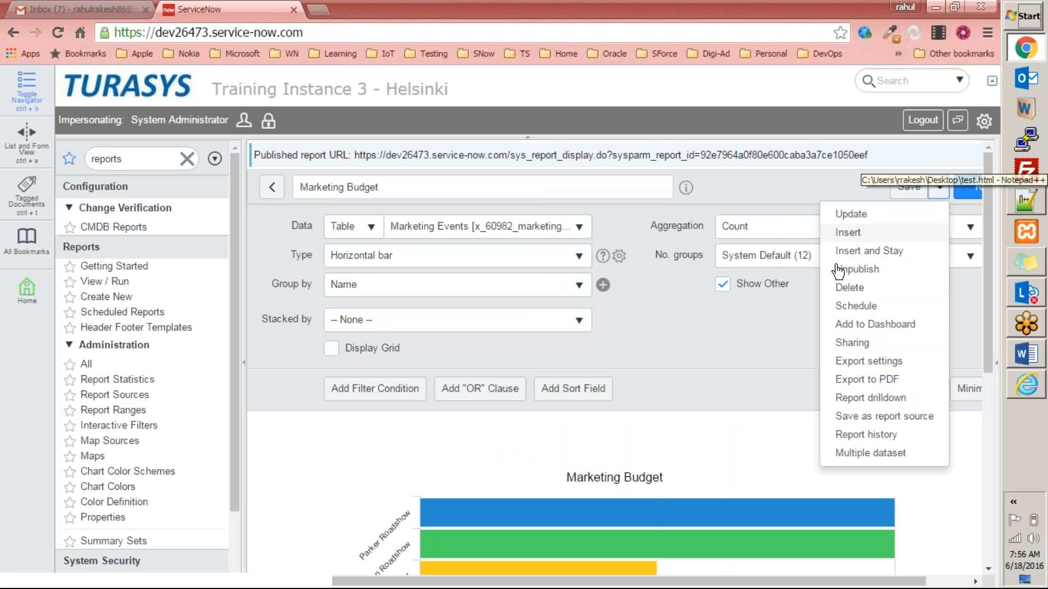
click(862, 343)
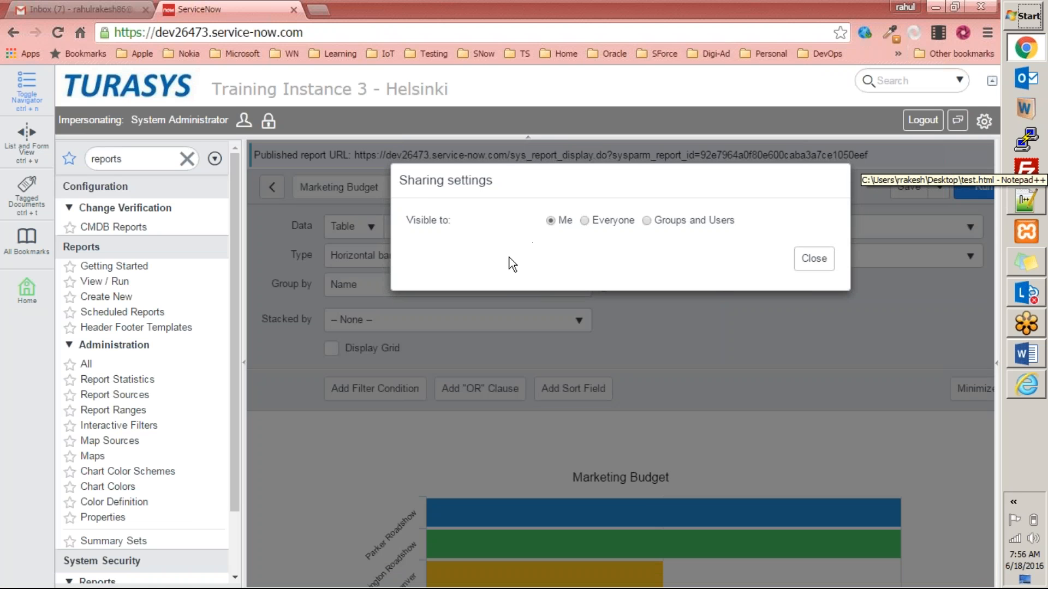
click(586, 221)
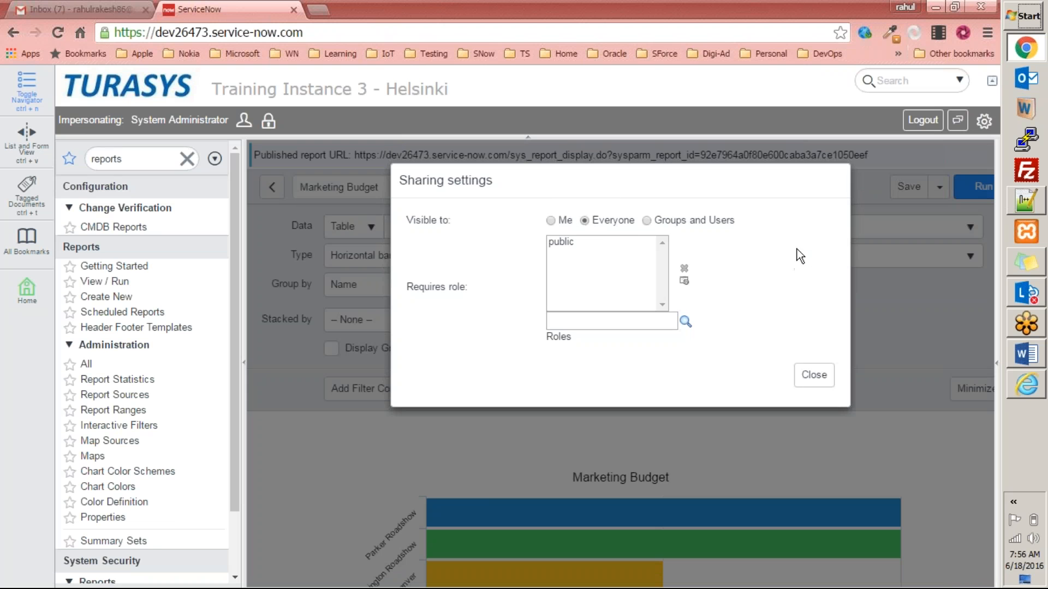
click(573, 243)
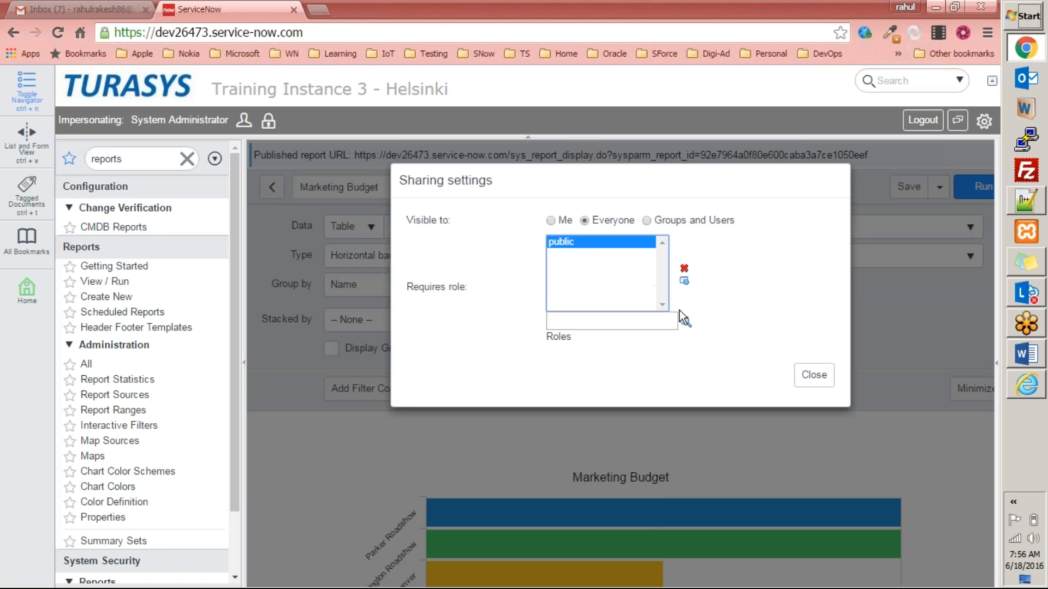
click(813, 375)
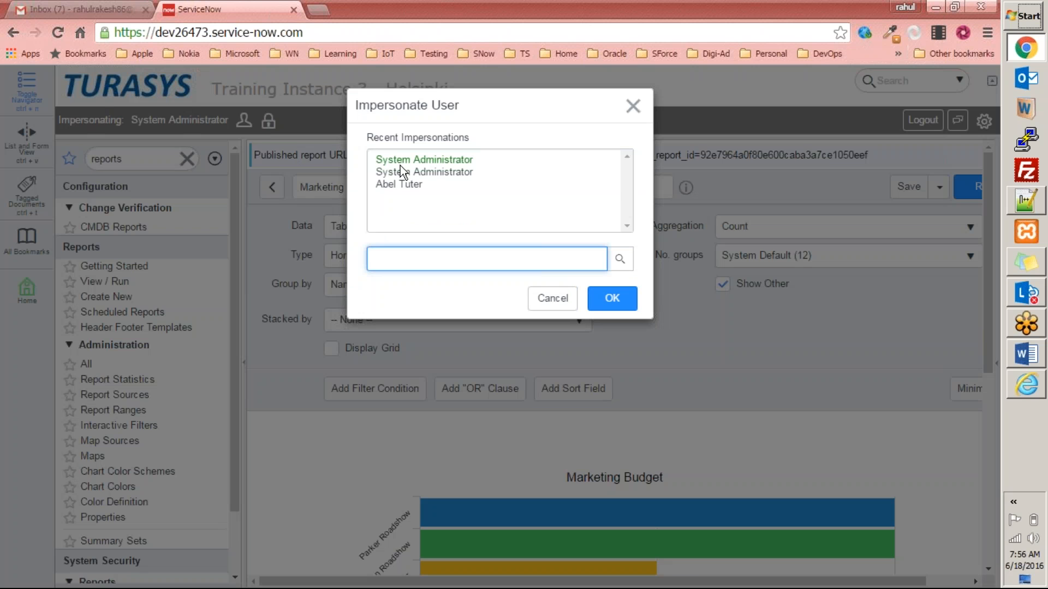
Impersonate the recently used other user and look over their Self Service navigator.
click(402, 184)
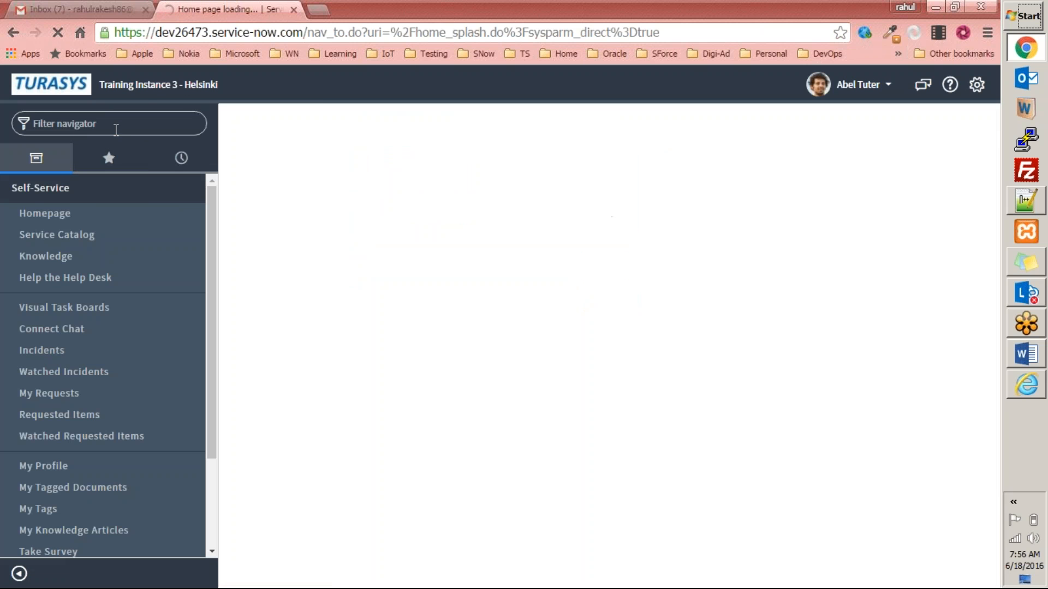
click(131, 123)
text(re)
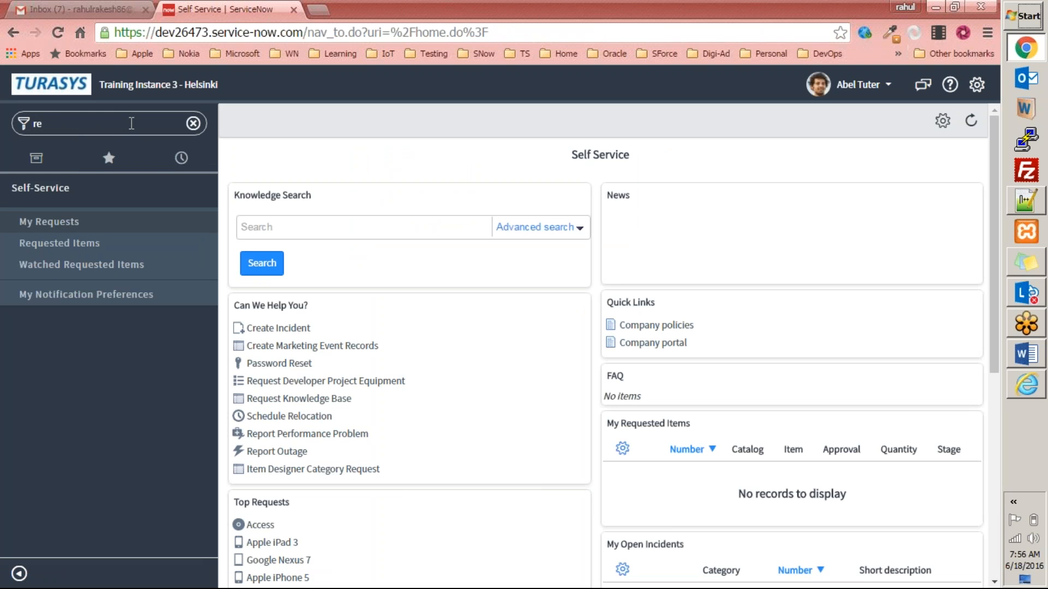
key(BackSpace)
key(BackSpace)
scroll(387, 211, down, 7)
scroll(389, 210, up, 7)
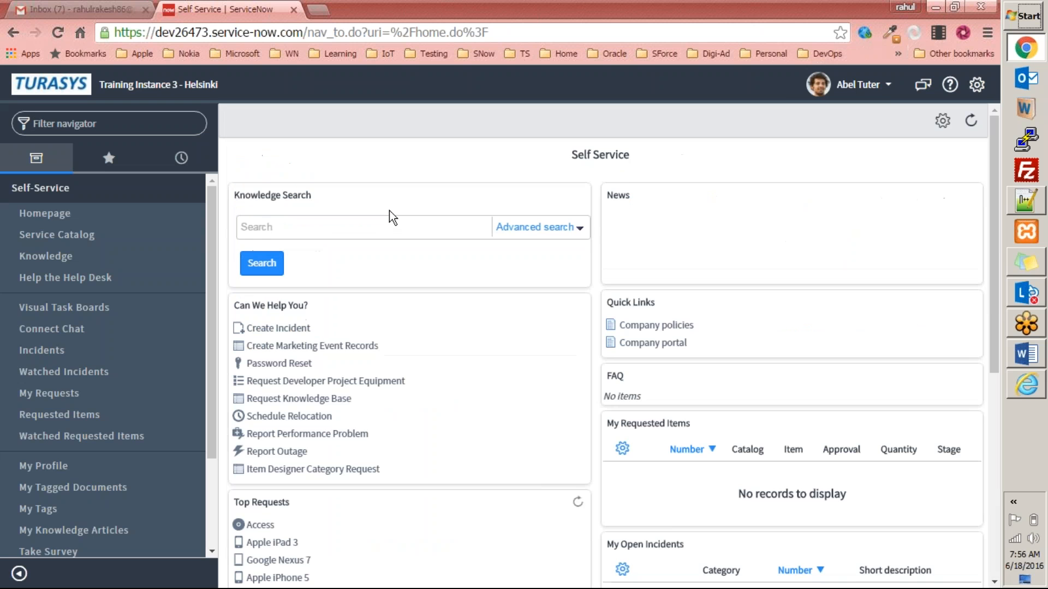
Switch impersonation back to System Administrator.
click(884, 87)
click(809, 136)
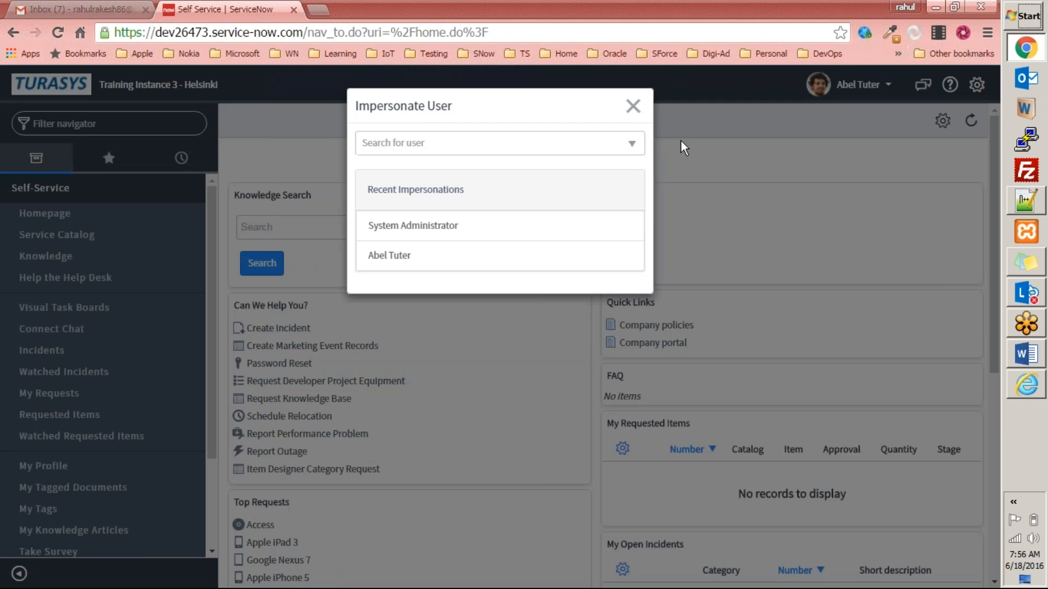
click(405, 230)
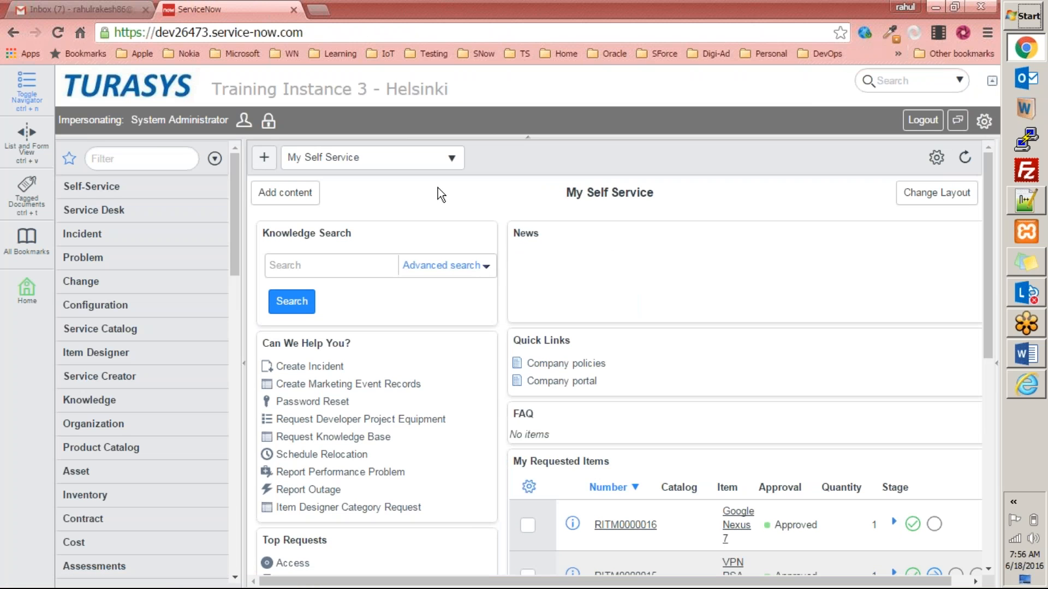
Filter the navigator for 'reports', search 'market' in View / Run, and open Marketing Budget.
click(156, 150)
text(r)
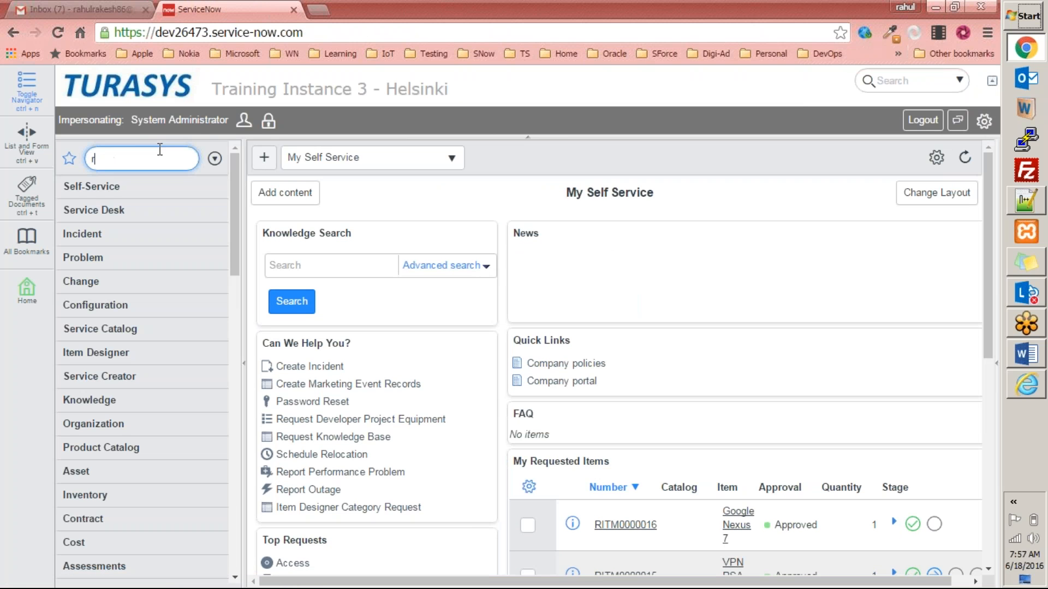
text(eports)
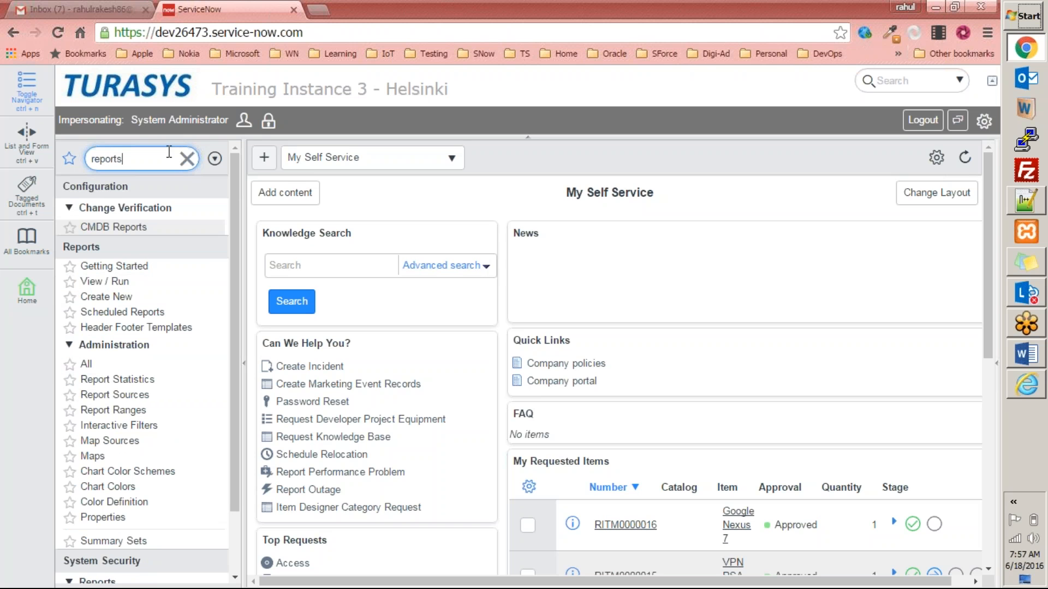
click(112, 281)
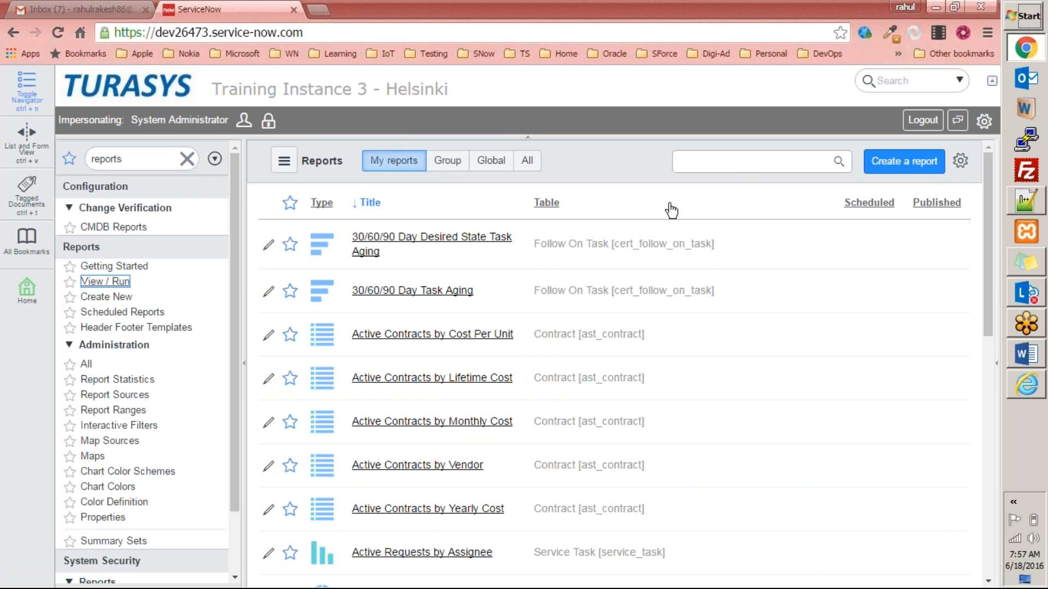
click(739, 161)
text(market)
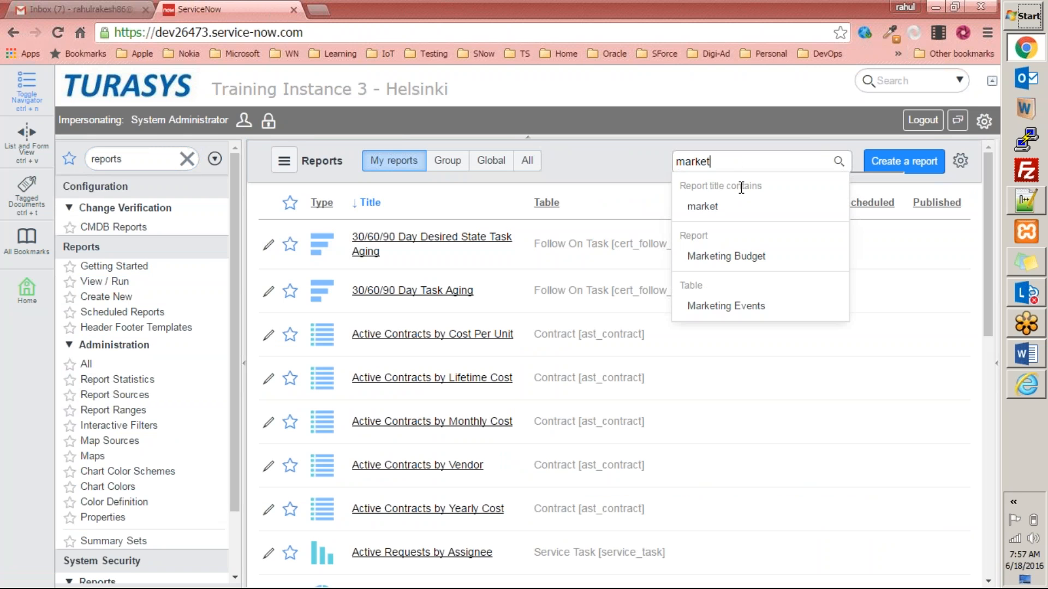
click(730, 257)
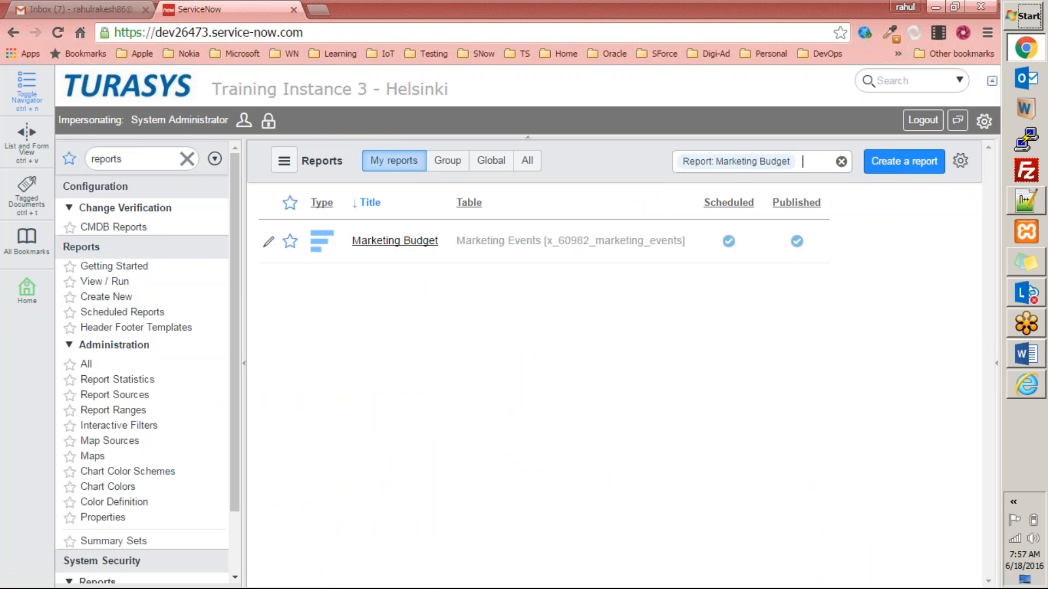
click(383, 242)
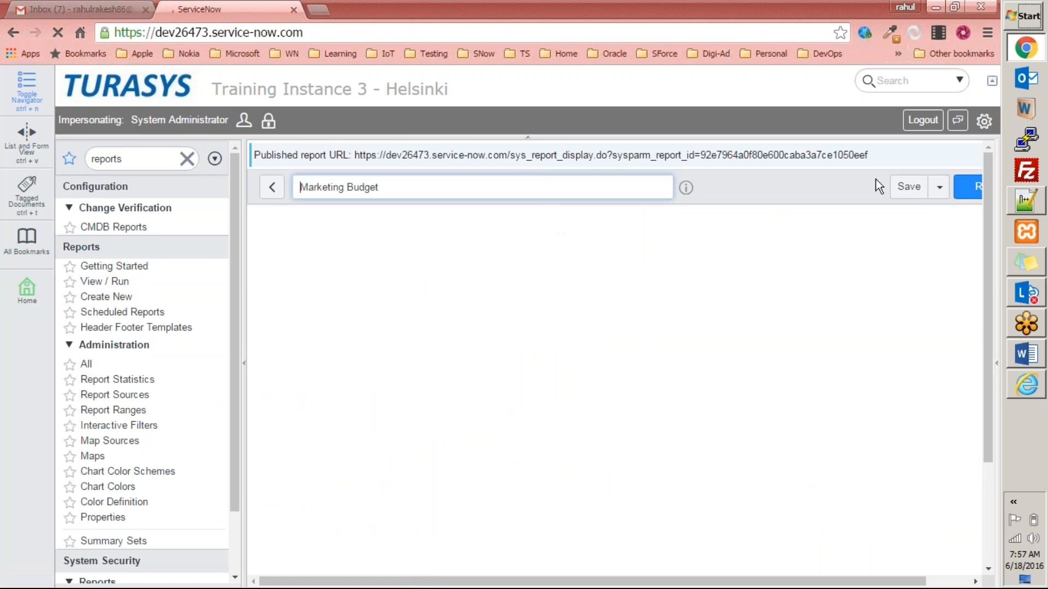
click(939, 189)
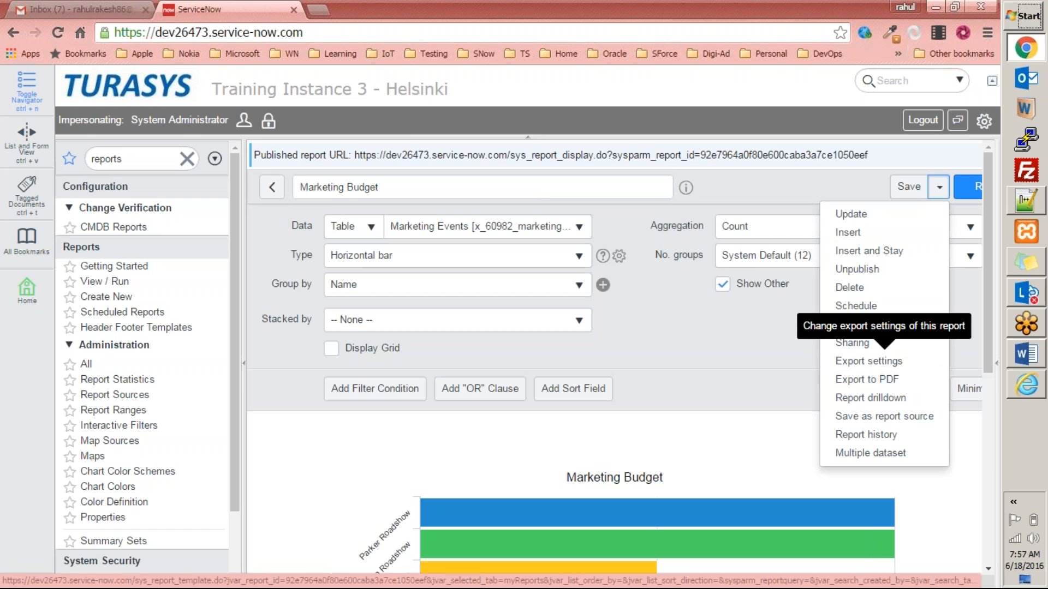
click(891, 363)
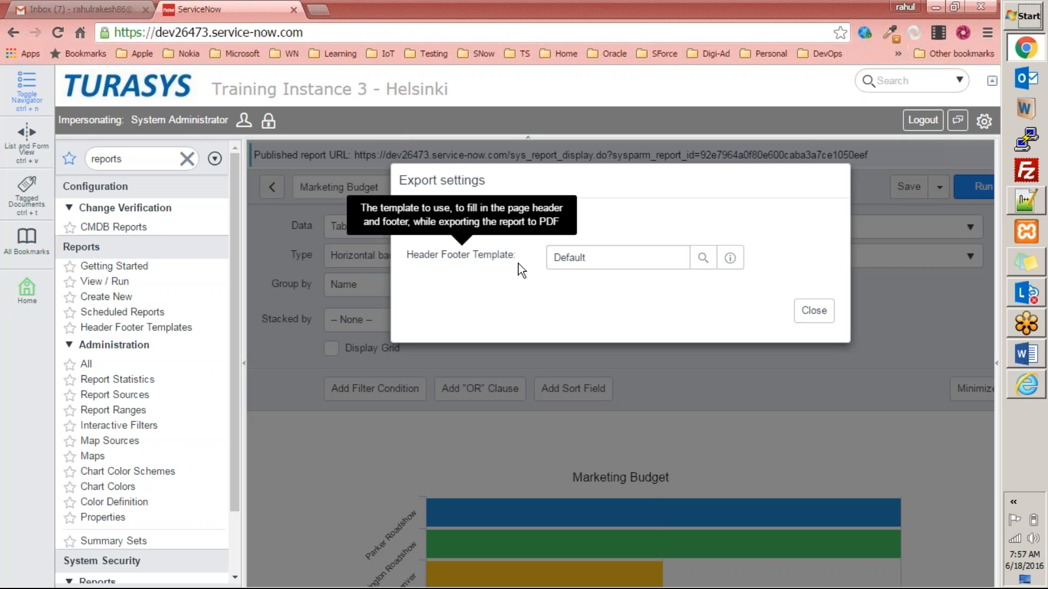
click(824, 315)
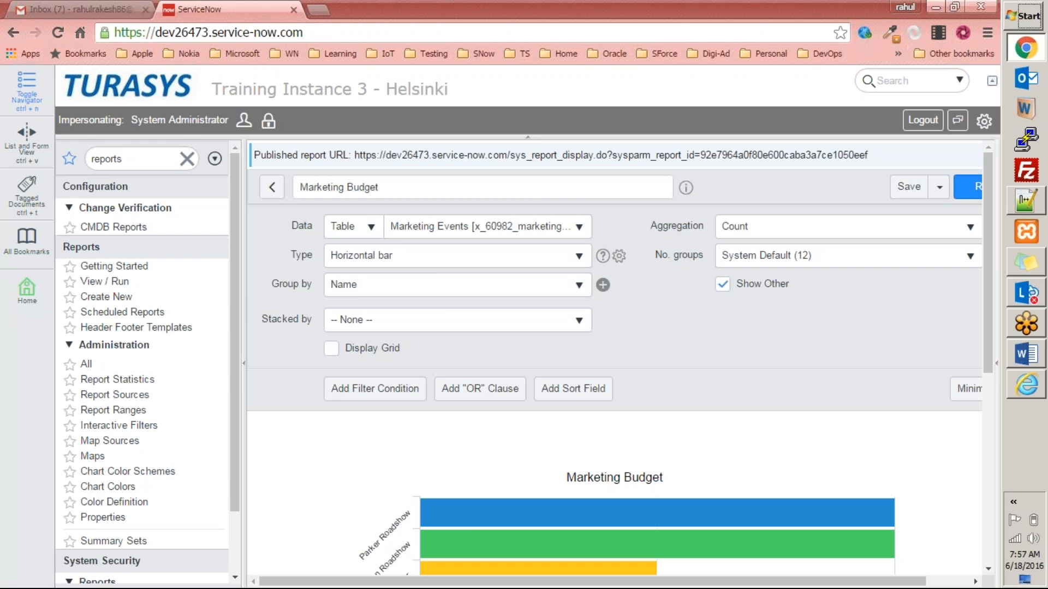
click(90, 9)
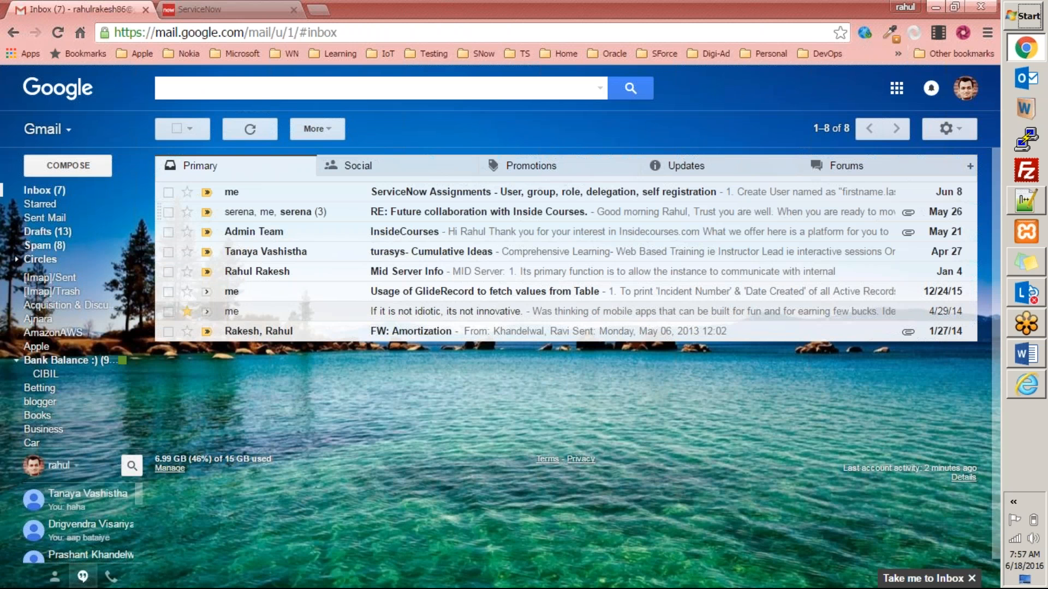
click(240, 10)
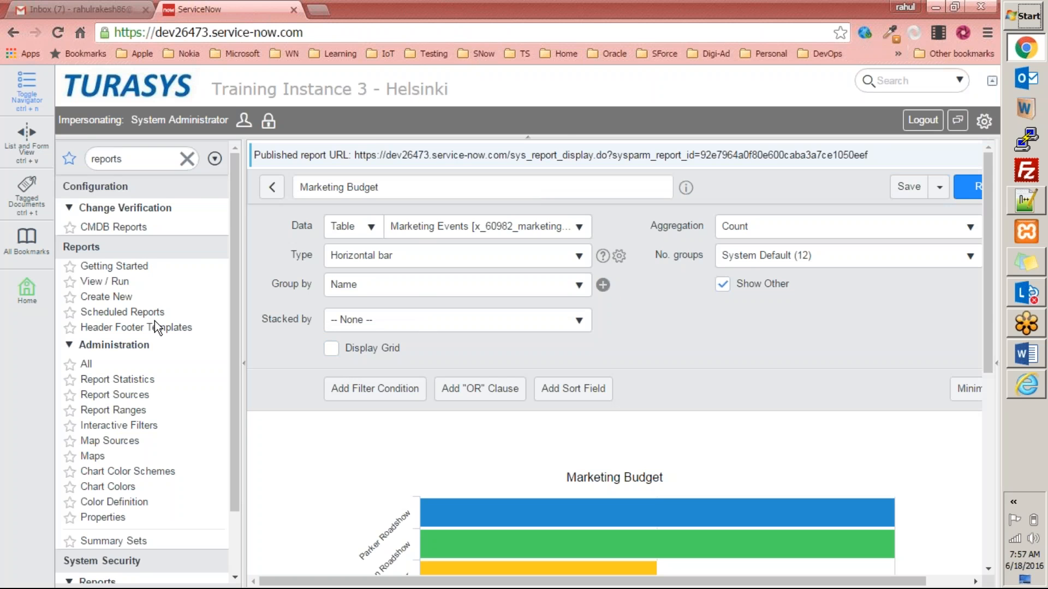
Inspect the Default record in Header Footer Templates, then return to the templates list.
click(170, 328)
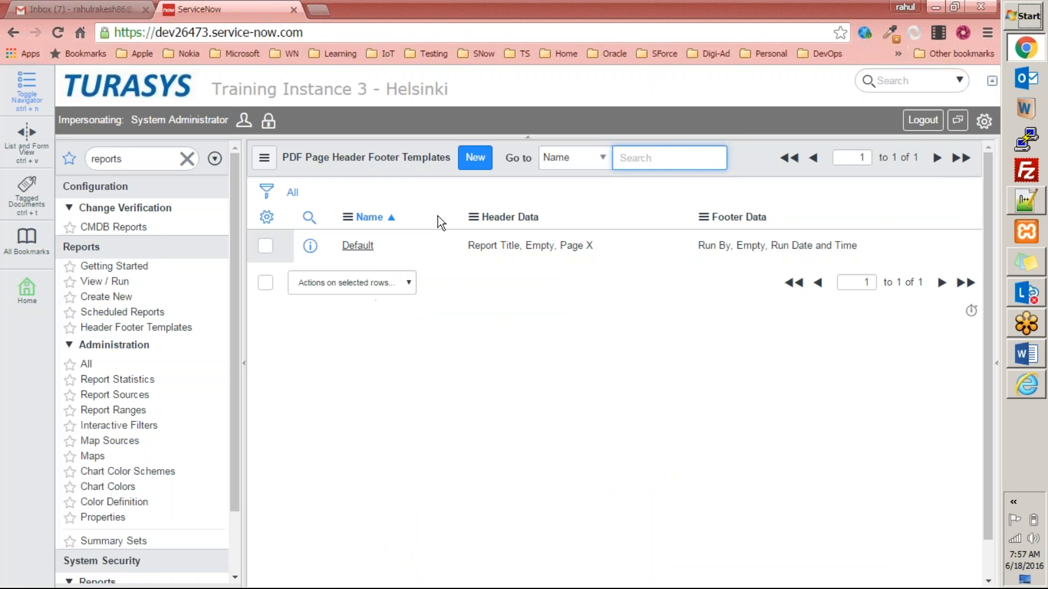
click(352, 247)
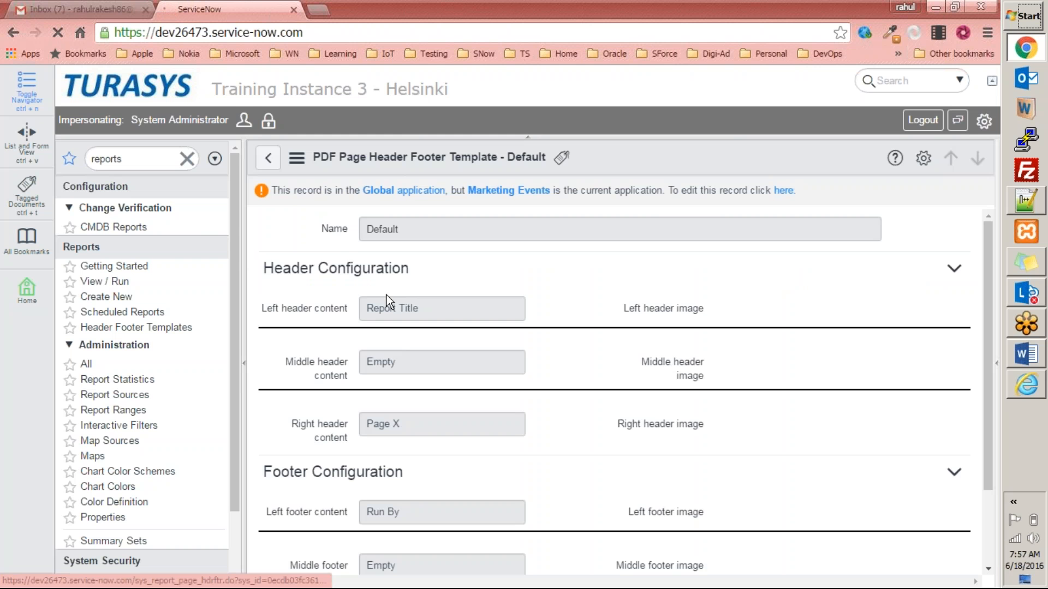
scroll(387, 295, down, 1)
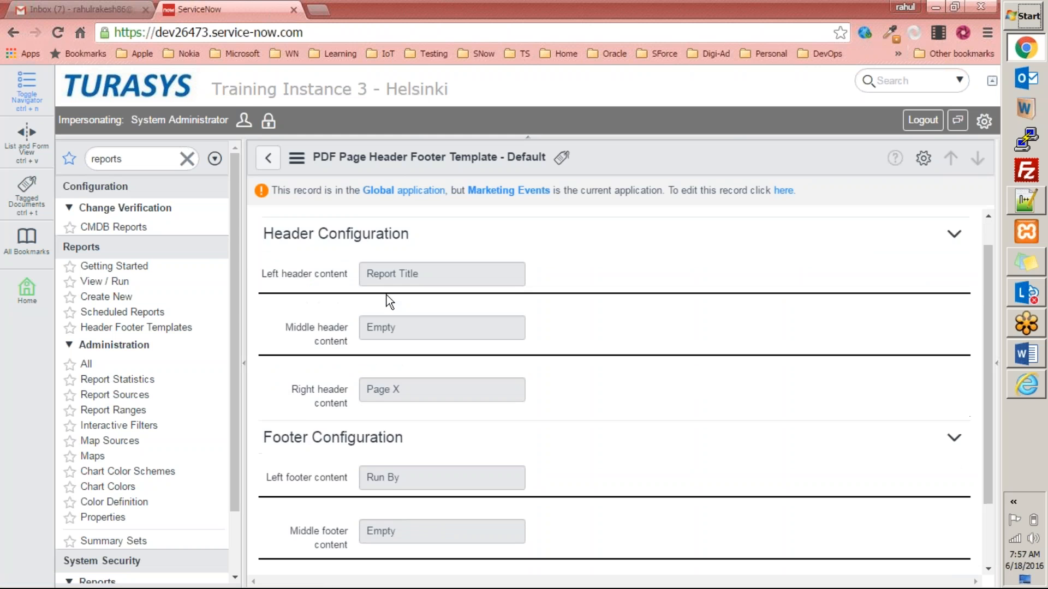
scroll(309, 250, up, 1)
click(268, 158)
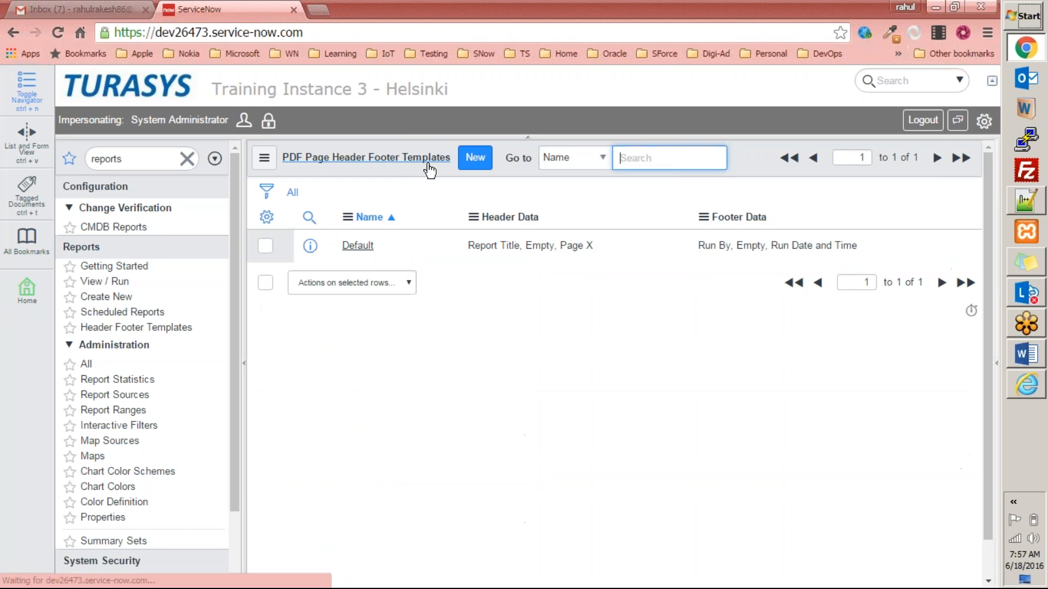
Create a new template named 'Marketing Header footer' with Run By as left header content.
click(474, 158)
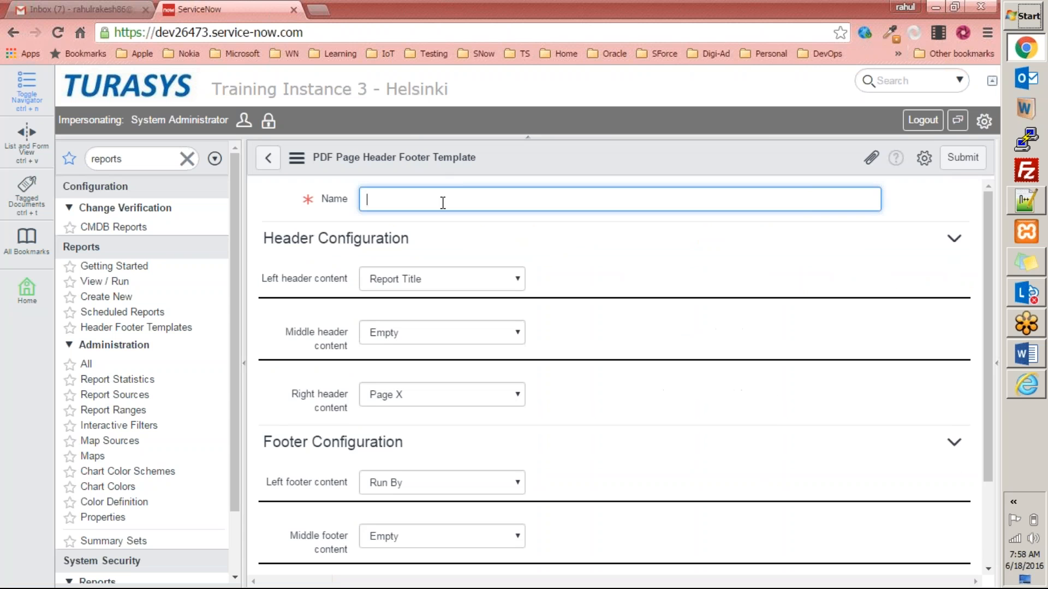
text(Marketing Header footer)
click(440, 280)
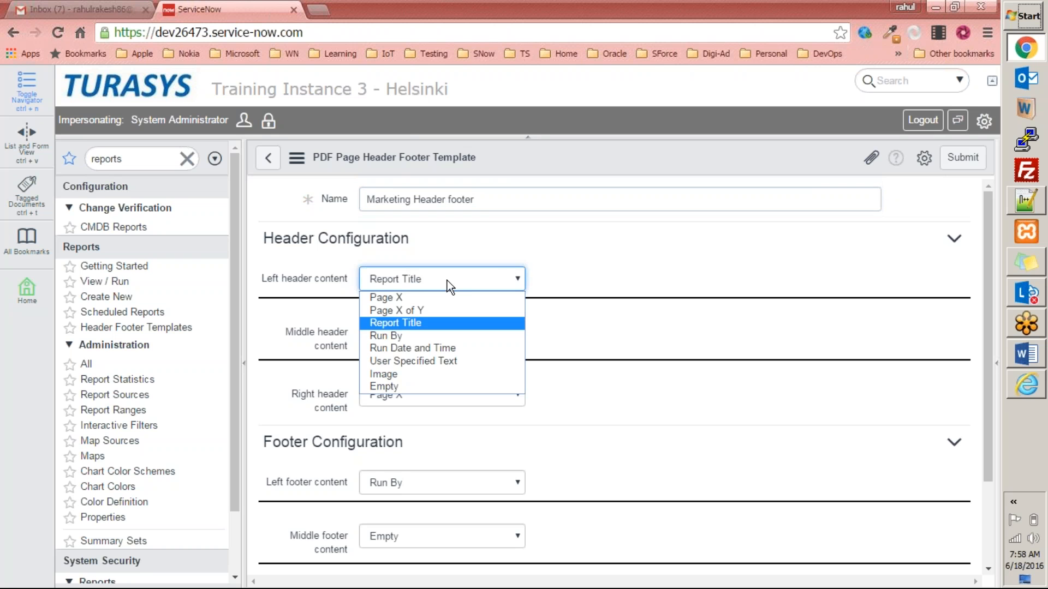
click(427, 337)
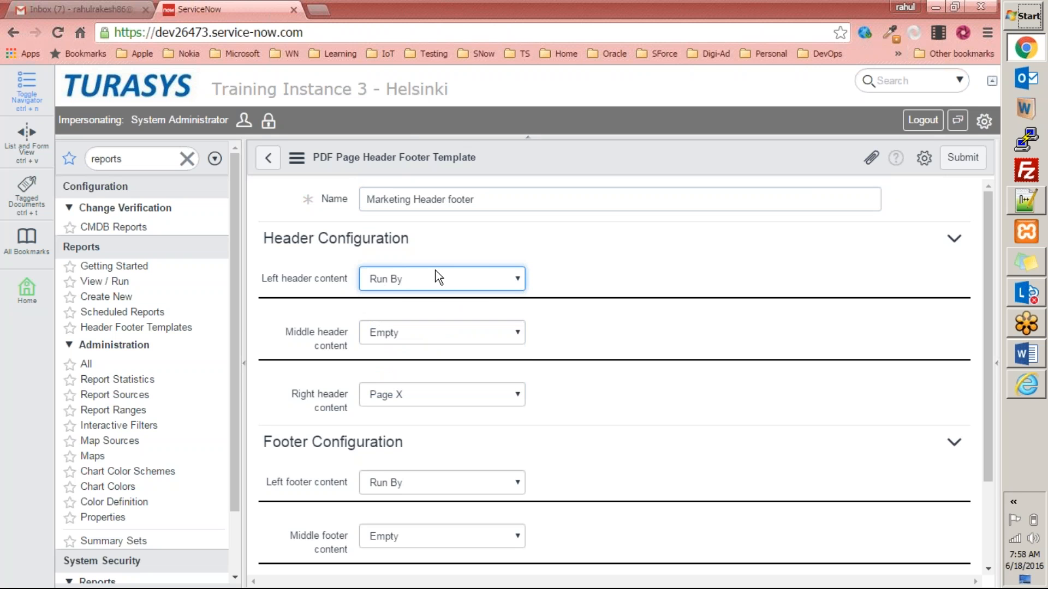
Keep the middle header Empty and set the right header to User Specified Text 'Custom Text for Report Demonstration'.
click(458, 340)
click(646, 339)
click(448, 402)
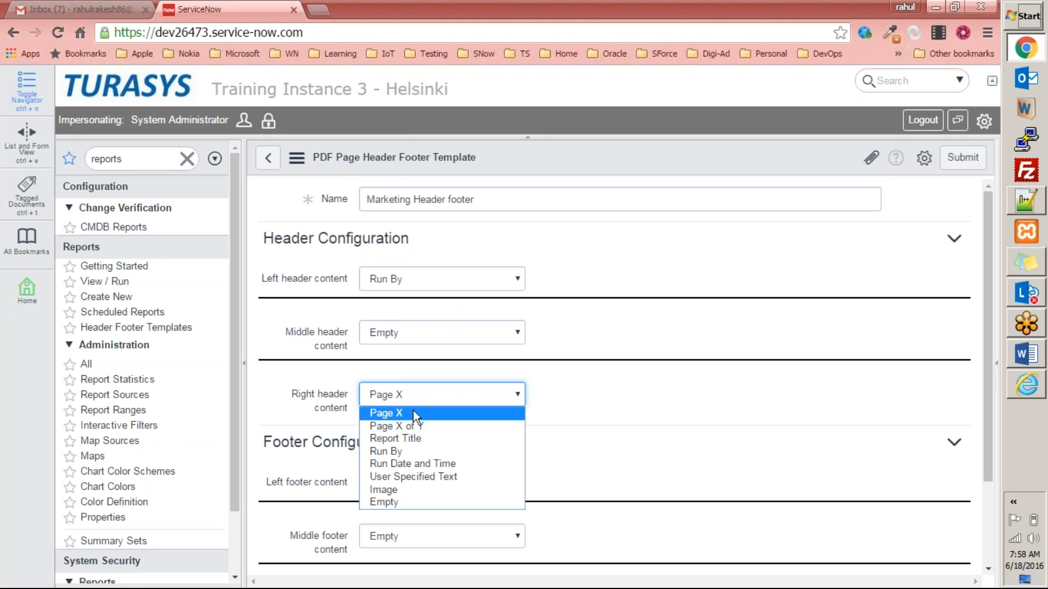
click(394, 490)
click(467, 401)
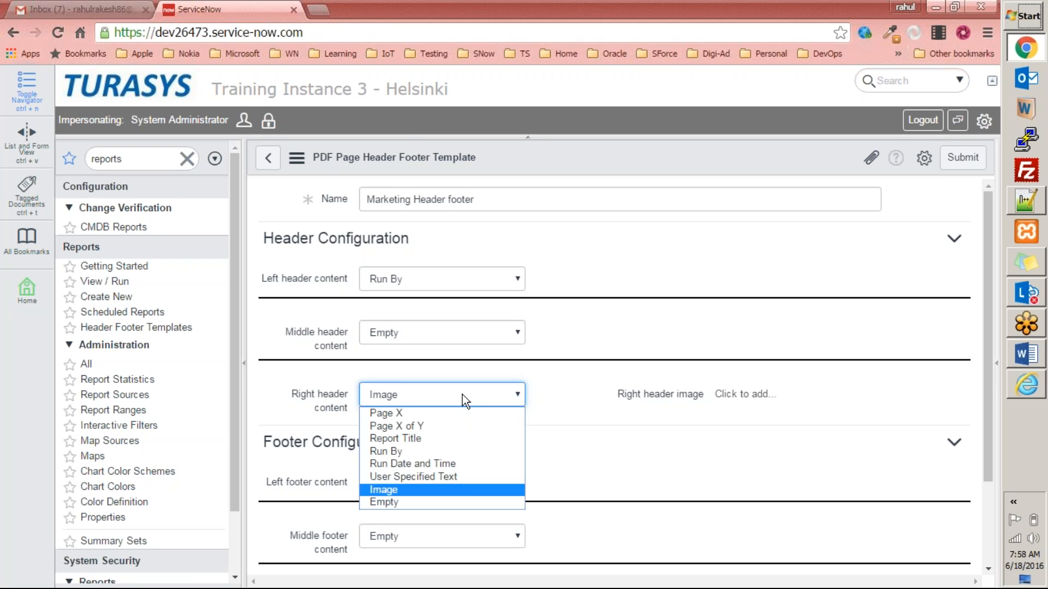
click(446, 475)
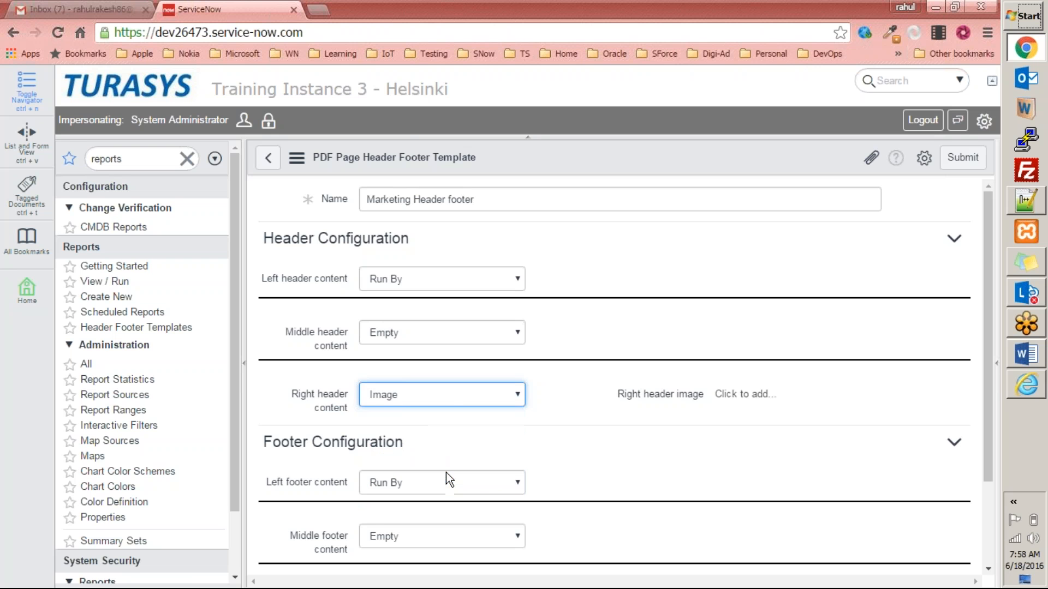
click(814, 401)
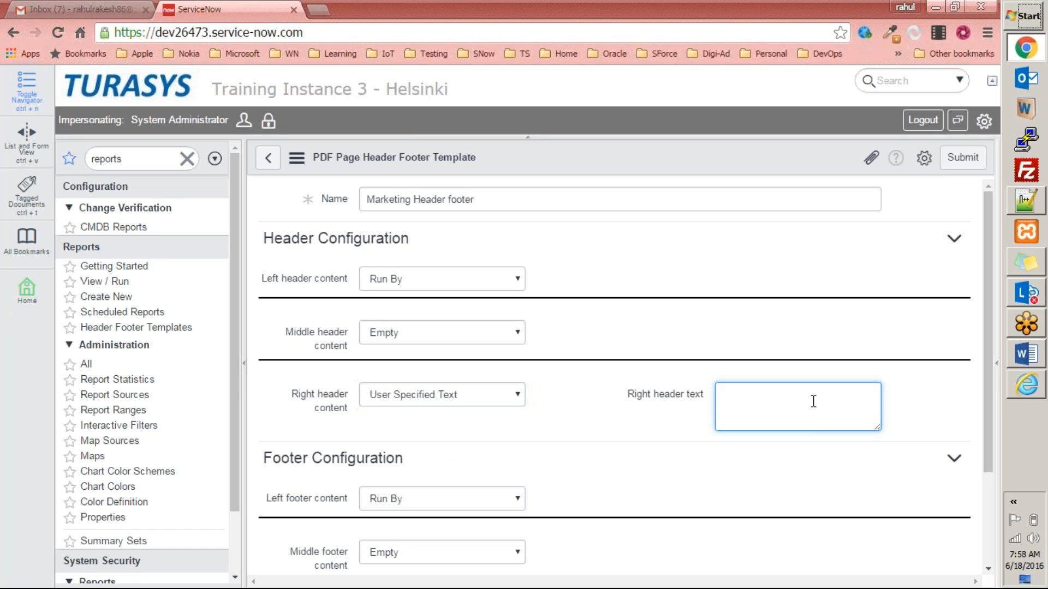
text(Custom Text for Report Demioonstration)
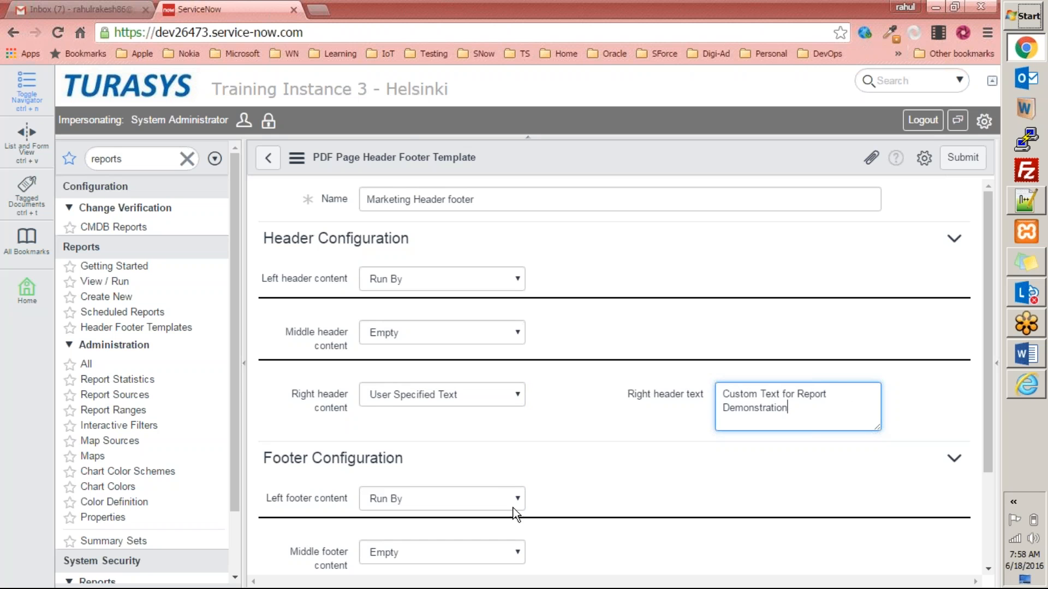
Set the left footer to User Specified Text, pasting the right header's custom text into it.
scroll(503, 506, down, 3)
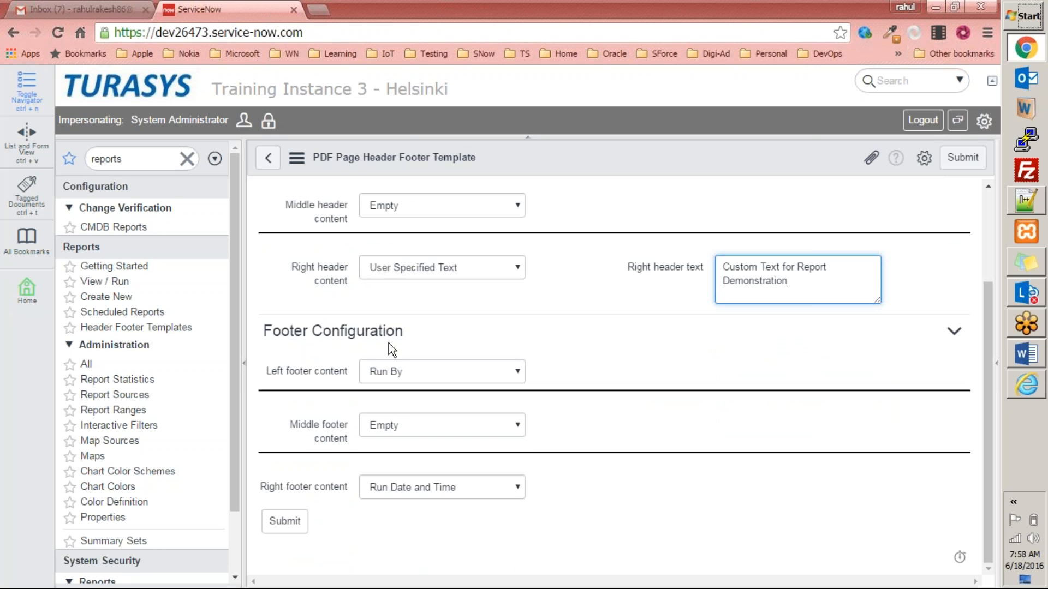
click(457, 375)
click(436, 427)
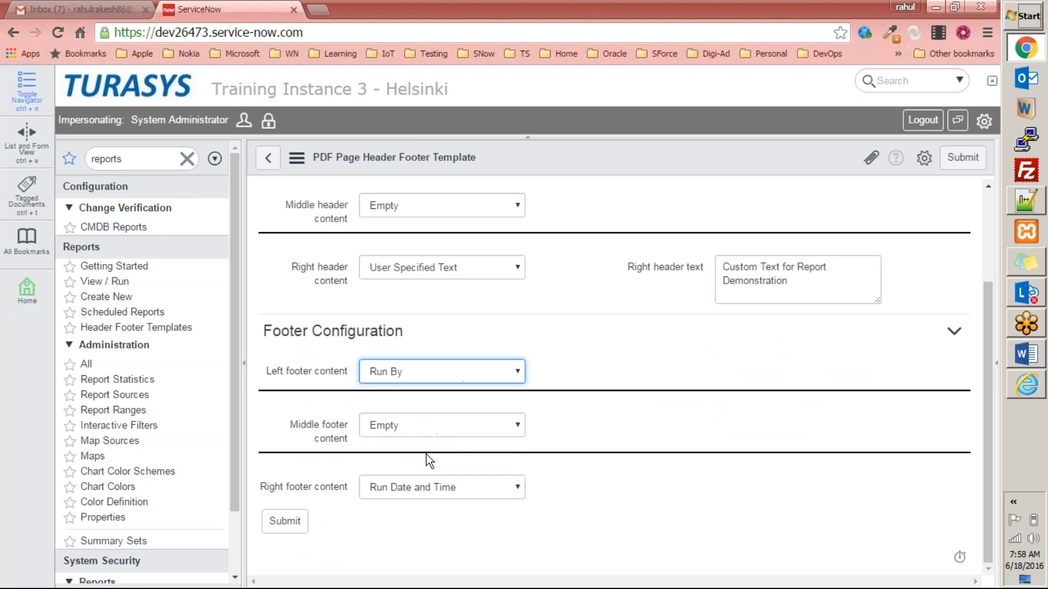
drag(806, 283, 617, 266)
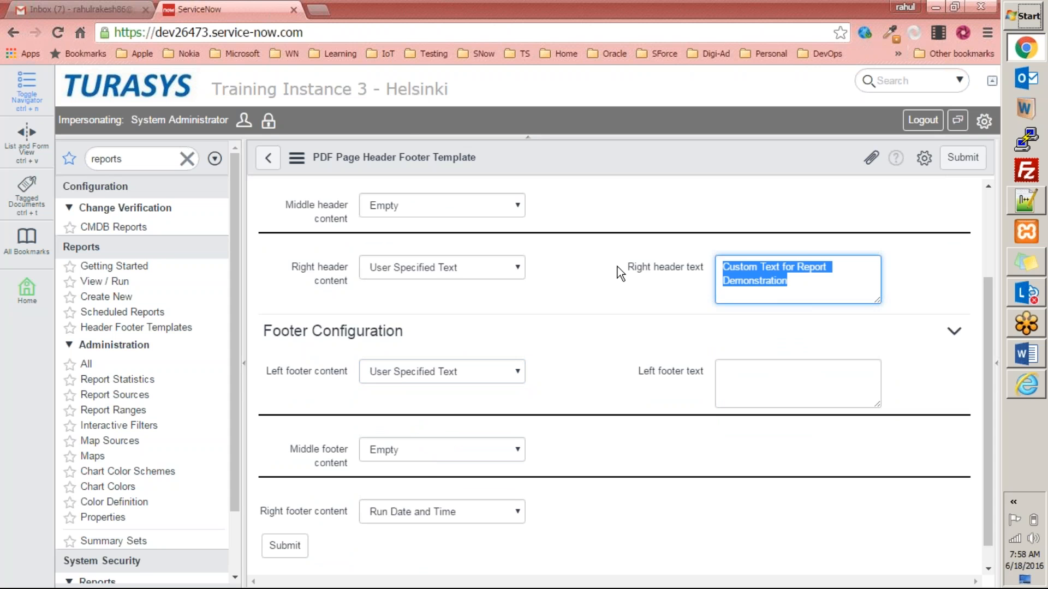
key(ctrl+c)
click(755, 389)
key(ctrl+v)
Insert 'Header' into the header text and 'Footer' into the left footer text.
click(782, 272)
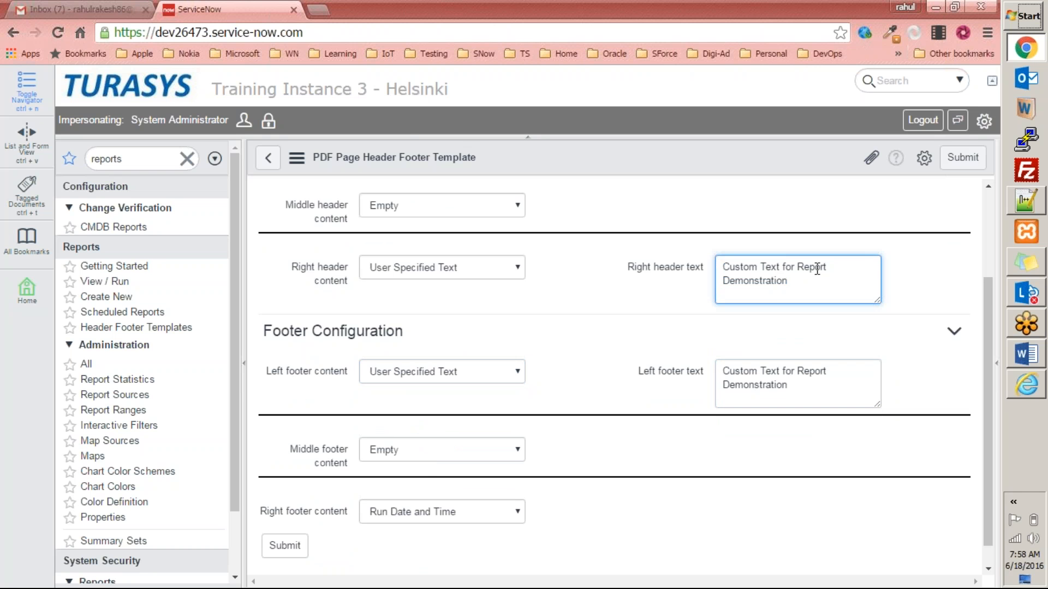
click(797, 267)
text(Header)
click(793, 371)
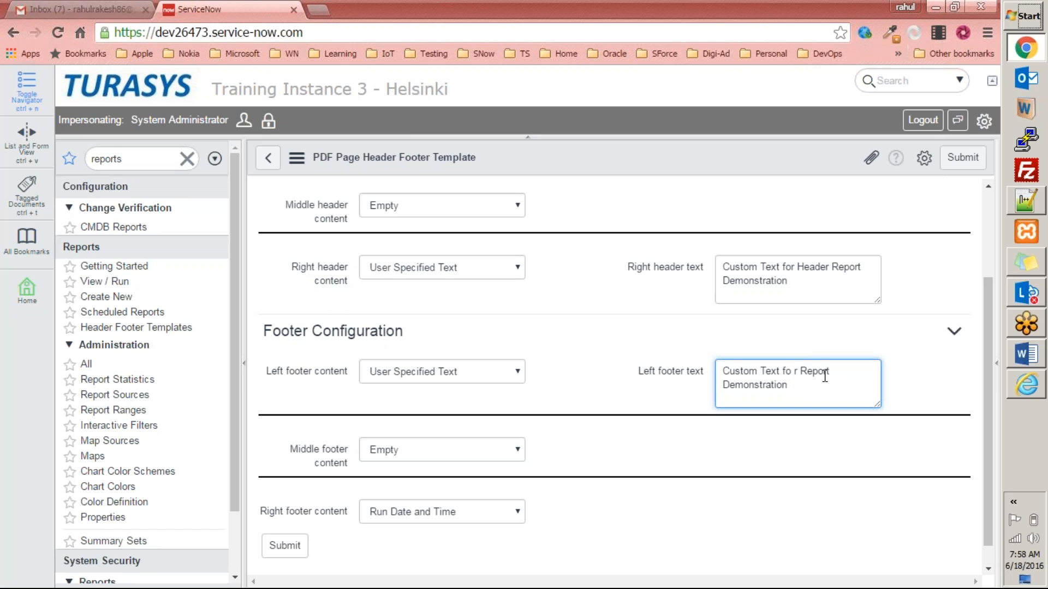
text(Footer)
key(BackSpace)
Set the right footer to Page X of Y and submit the Marketing Header footer template.
click(424, 512)
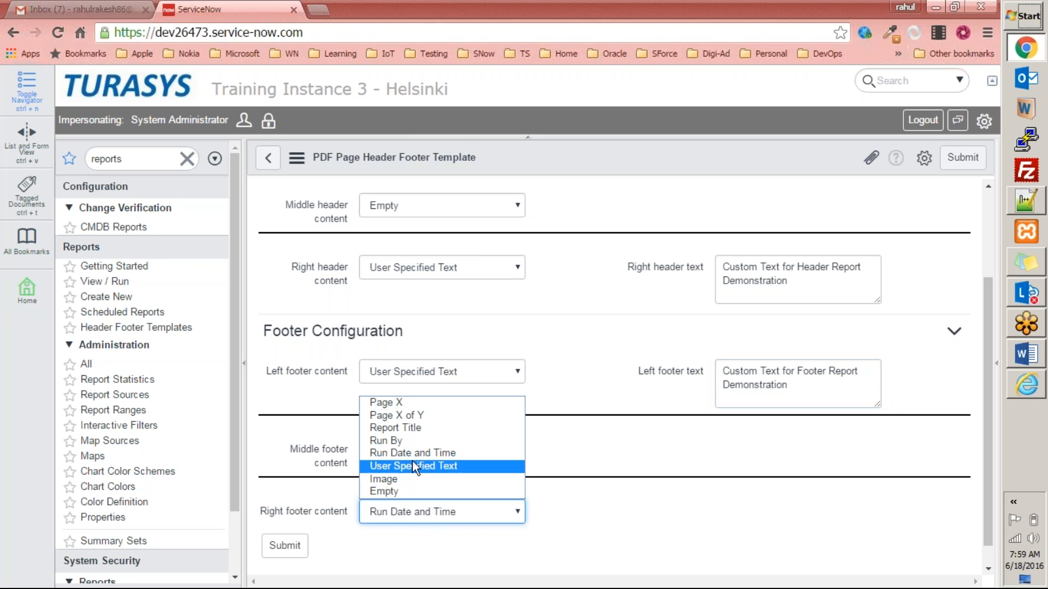
click(440, 415)
click(284, 554)
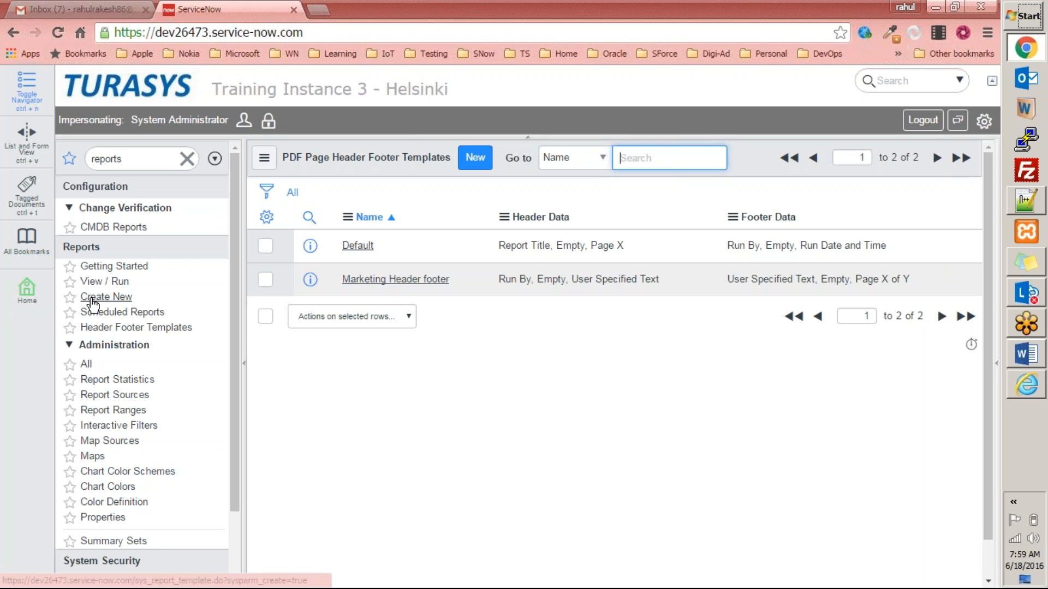
Search the reports list for 'marke' and open the Marketing Budget report.
click(105, 281)
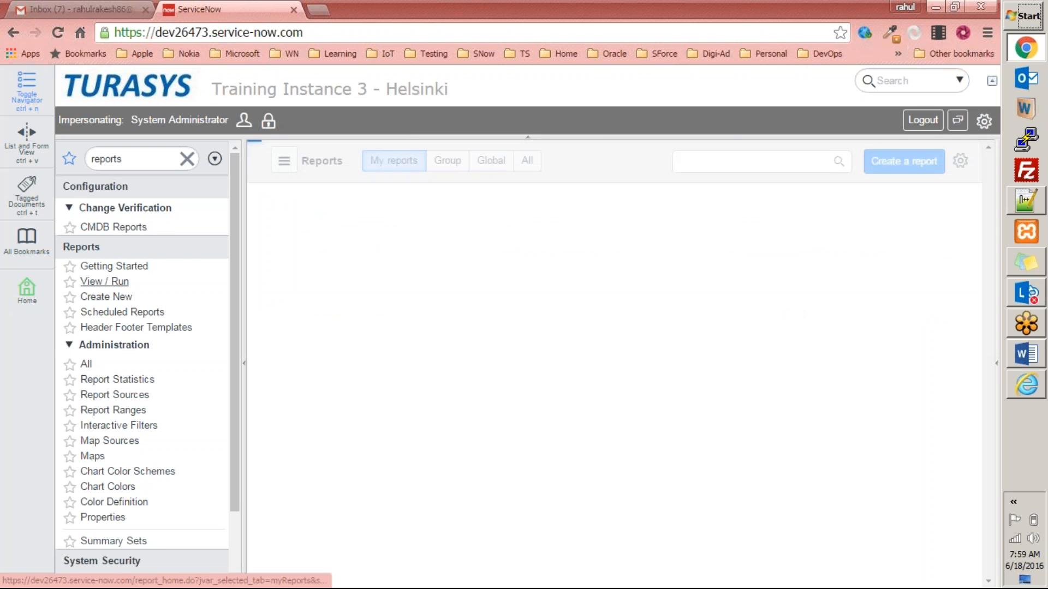
click(761, 160)
text(marke)
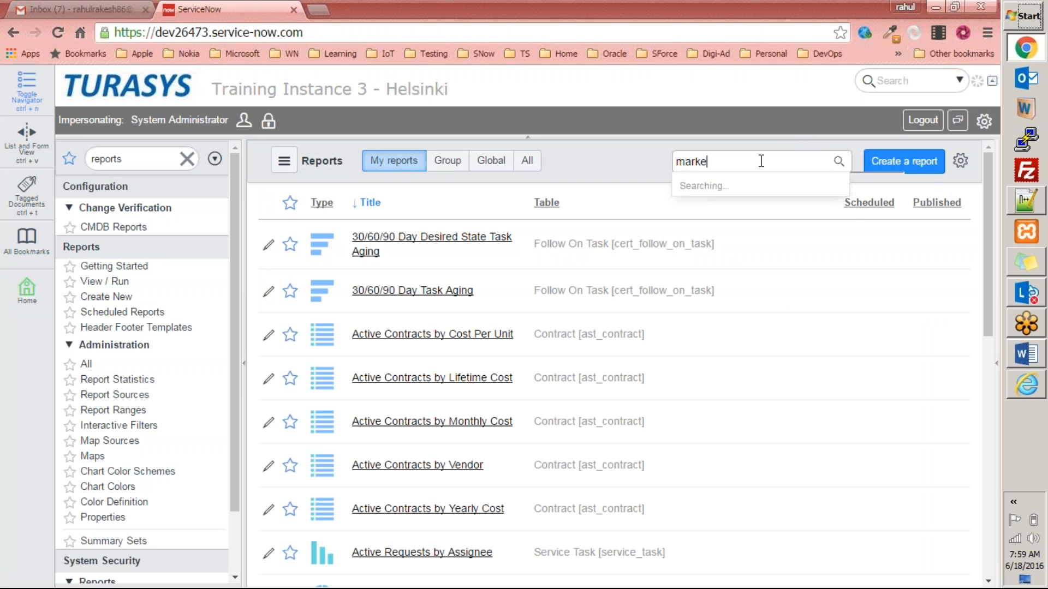
click(731, 256)
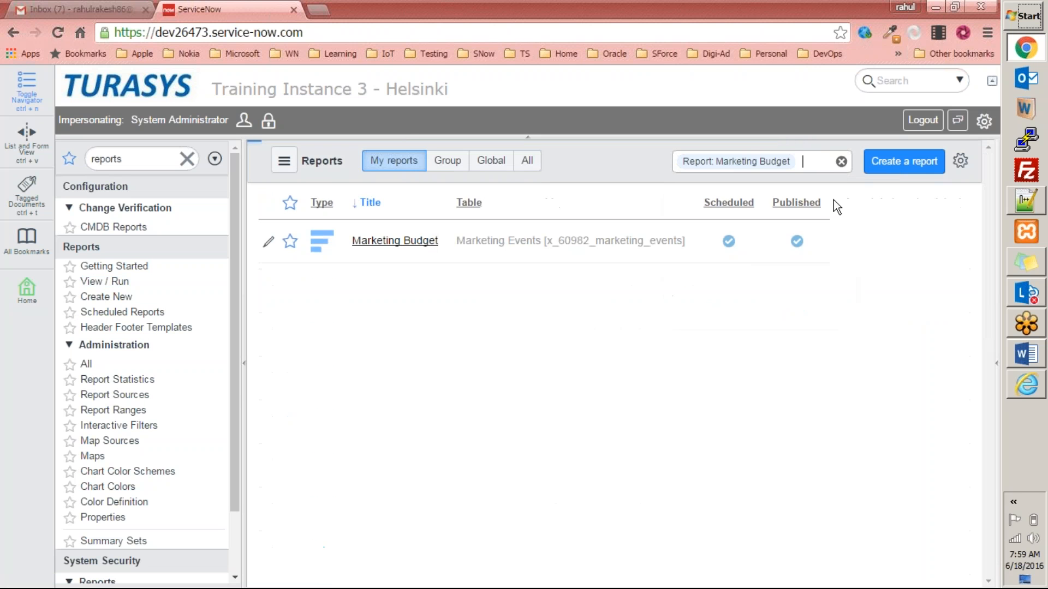
click(407, 246)
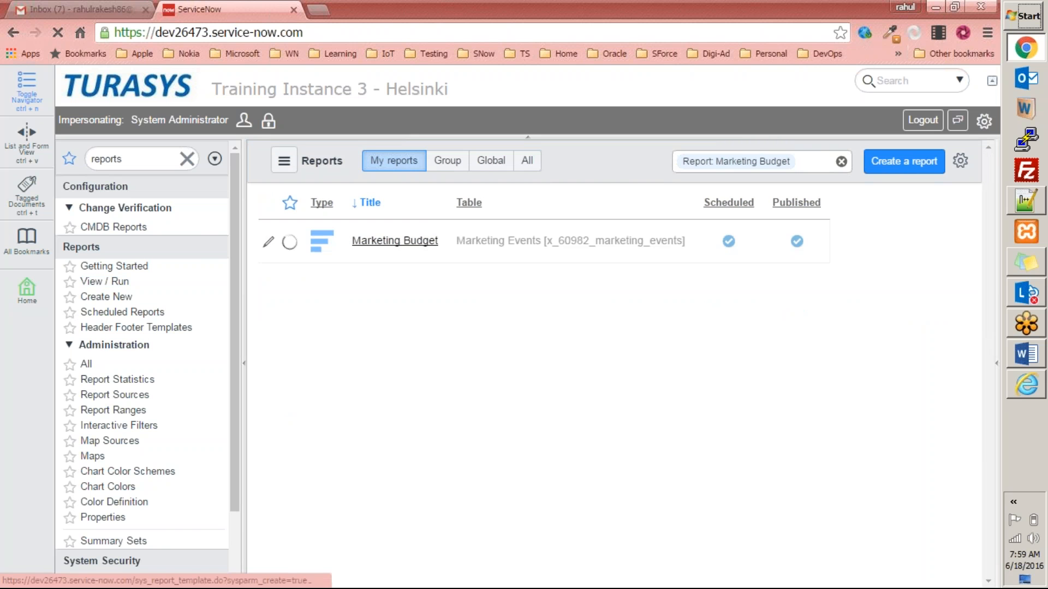
Choose the Marketing Header footer template in the report's export settings and save the report.
click(938, 187)
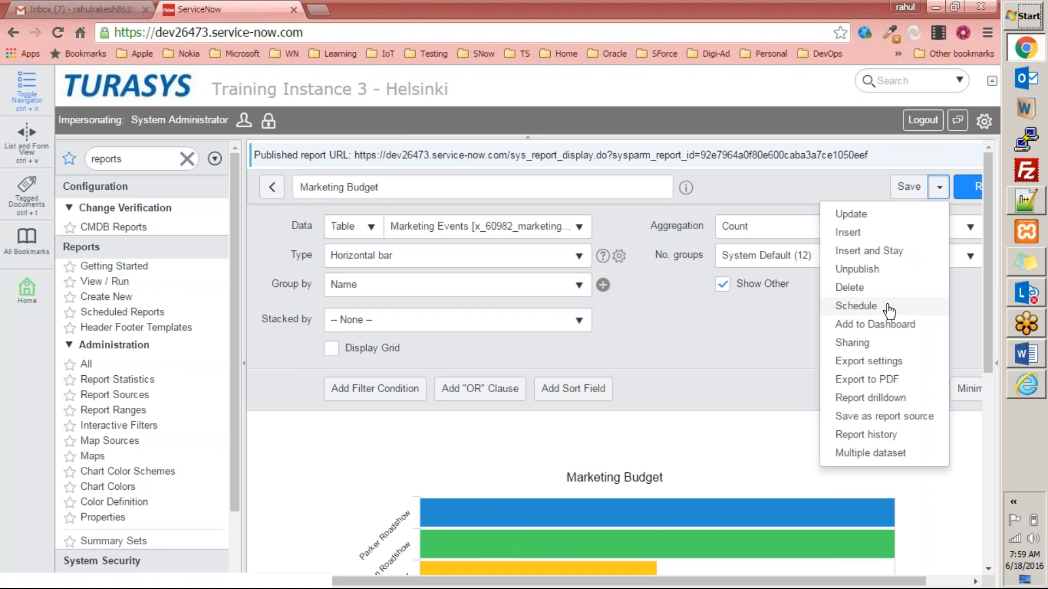
click(882, 361)
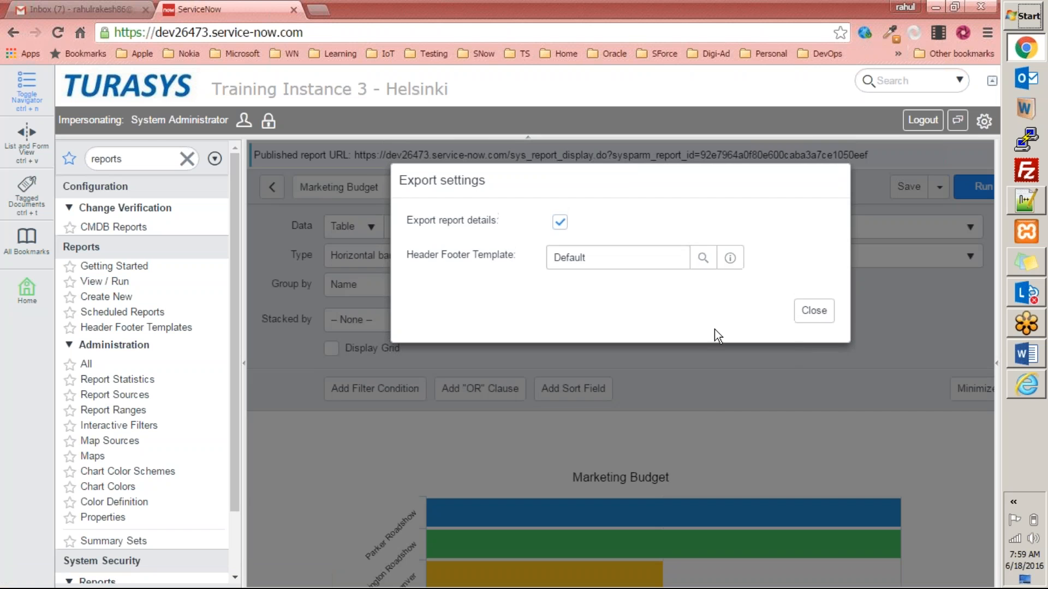
click(703, 257)
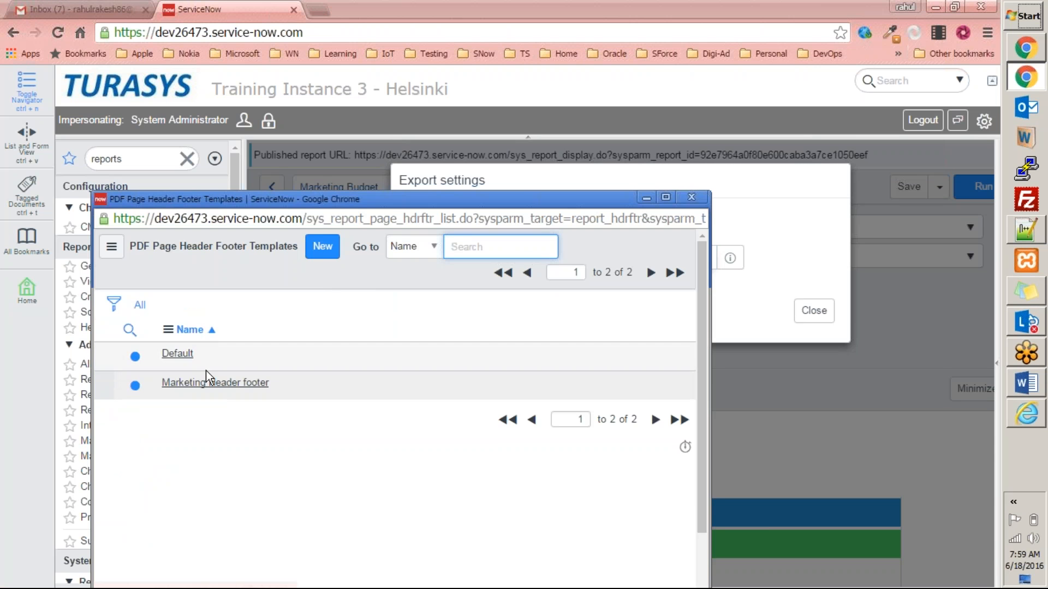
click(208, 382)
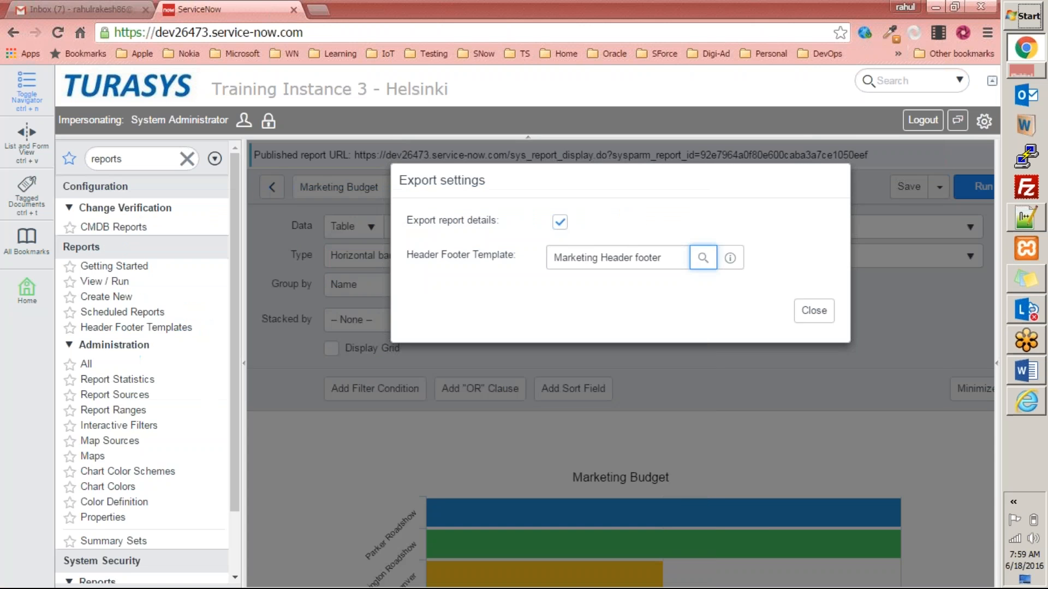
click(821, 318)
click(909, 187)
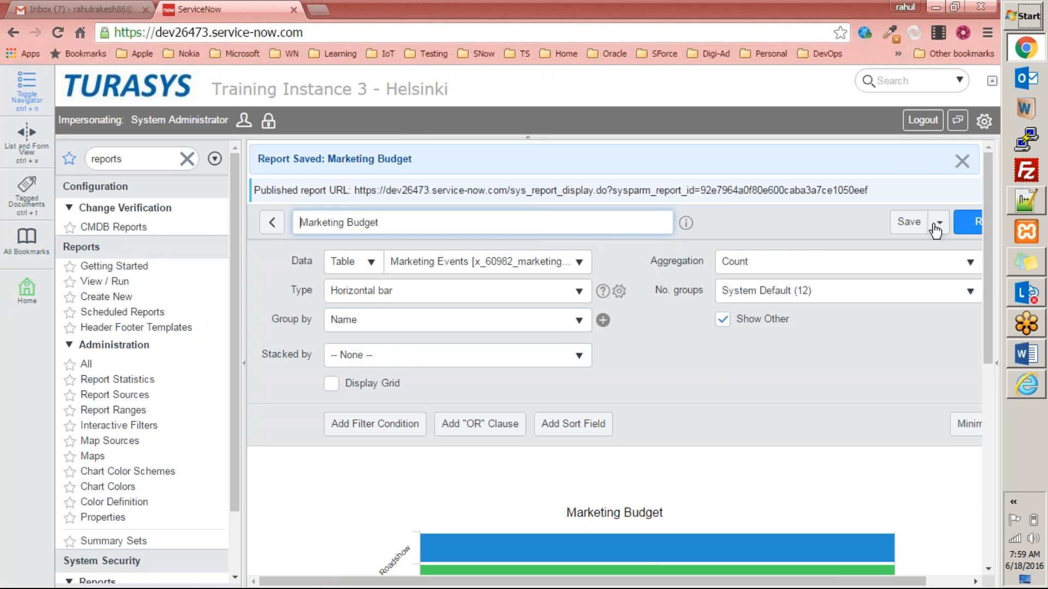
Export the Marketing Budget report to PDF in Landscape and download sys_report.pdf.
click(939, 225)
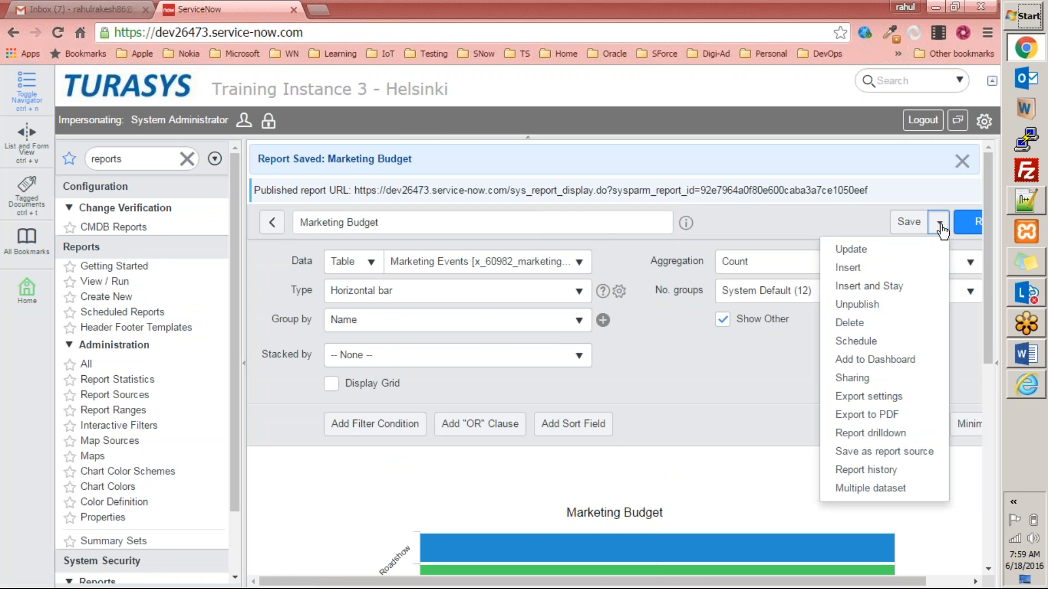
click(889, 416)
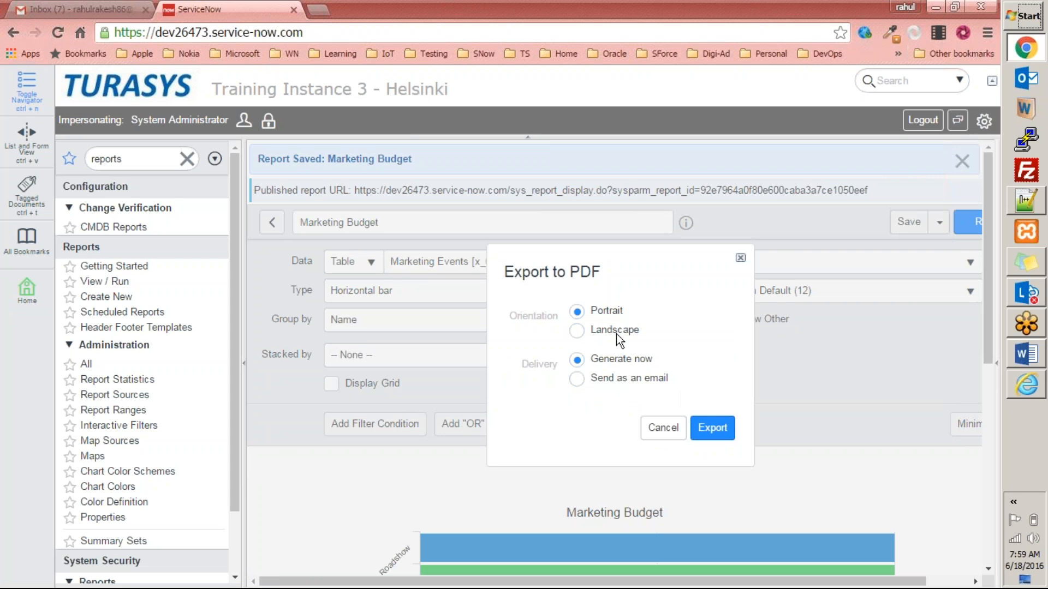
click(576, 331)
click(713, 428)
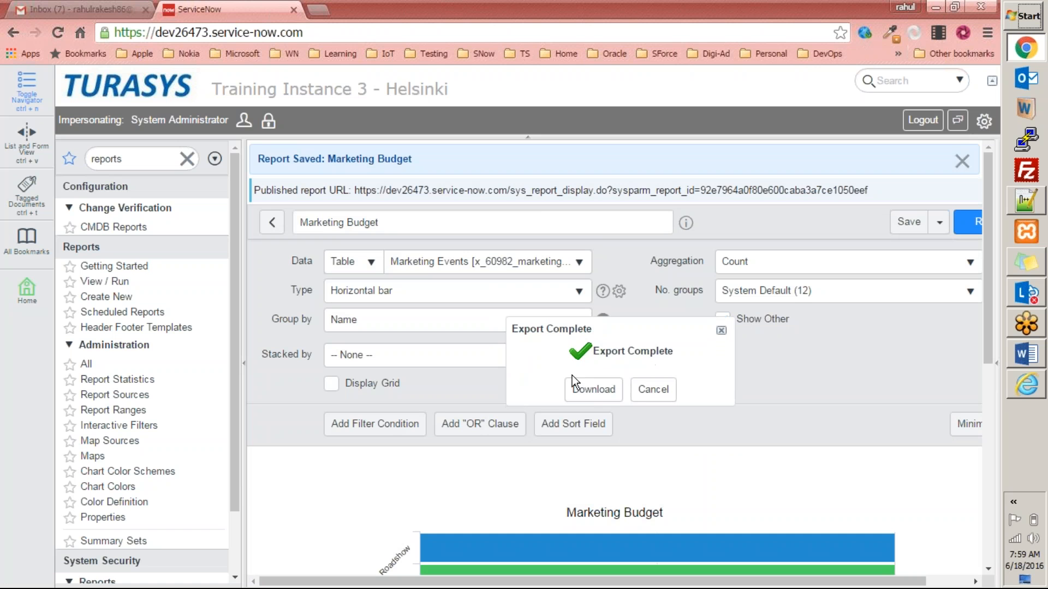
click(573, 381)
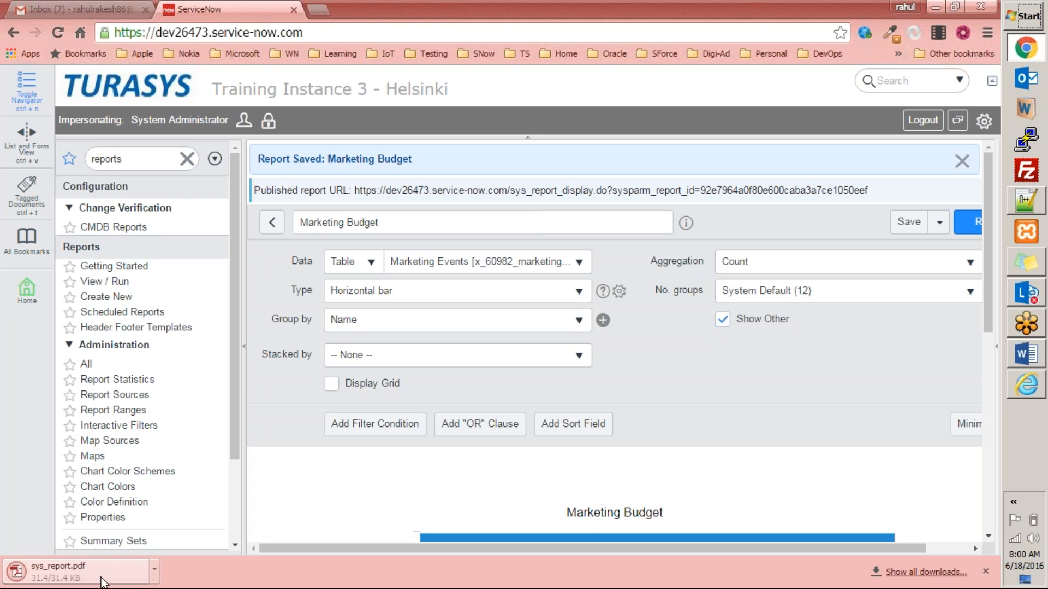
Open sys_report.pdf and check the Run By and custom header texts, the custom footer text, and the Page 1 of 1 footer.
click(60, 572)
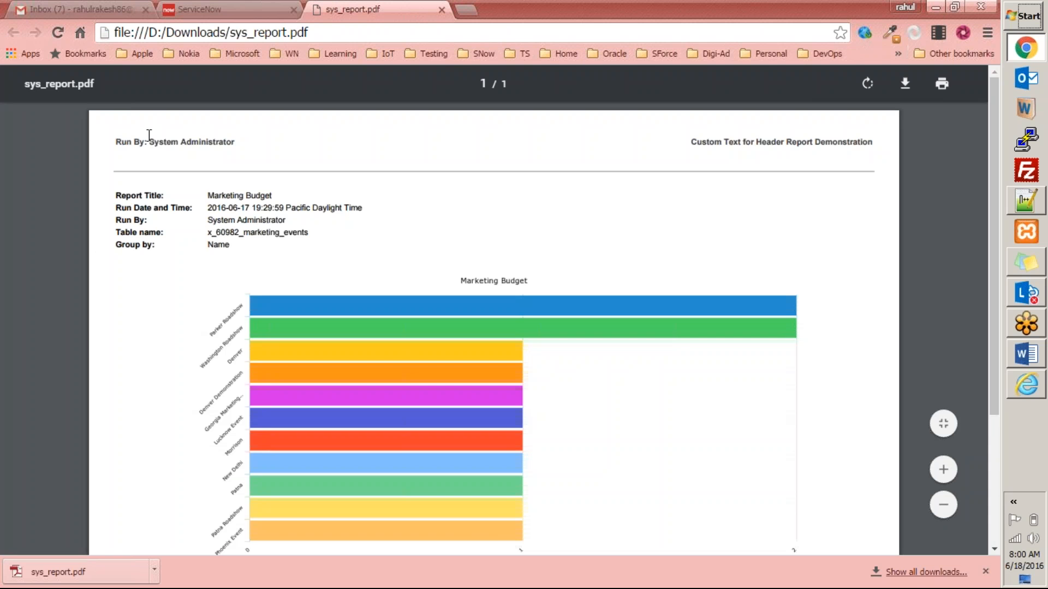
drag(133, 141, 244, 148)
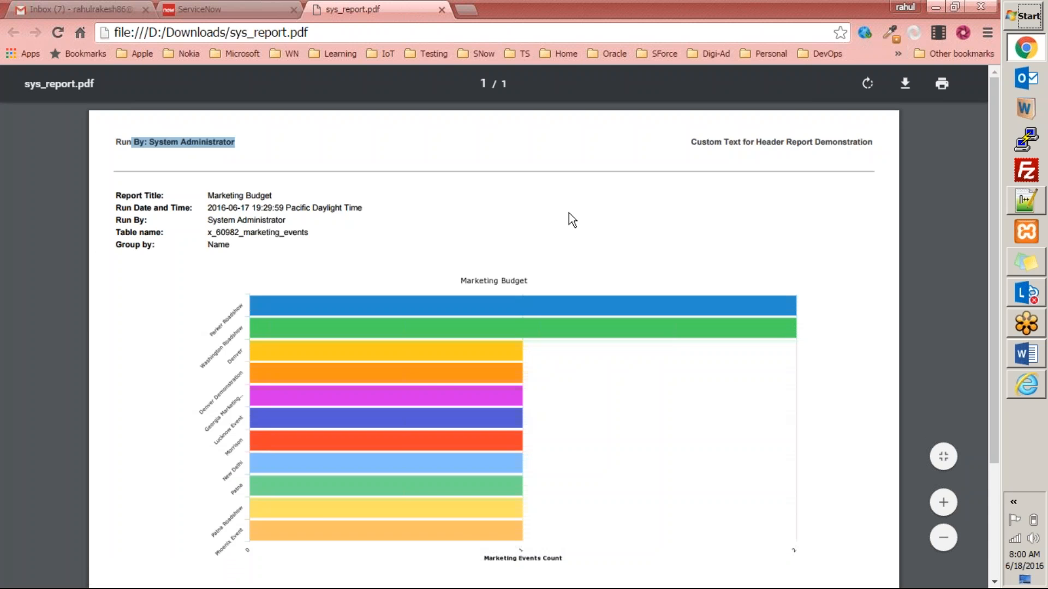
drag(702, 142, 889, 150)
scroll(578, 341, down, 3)
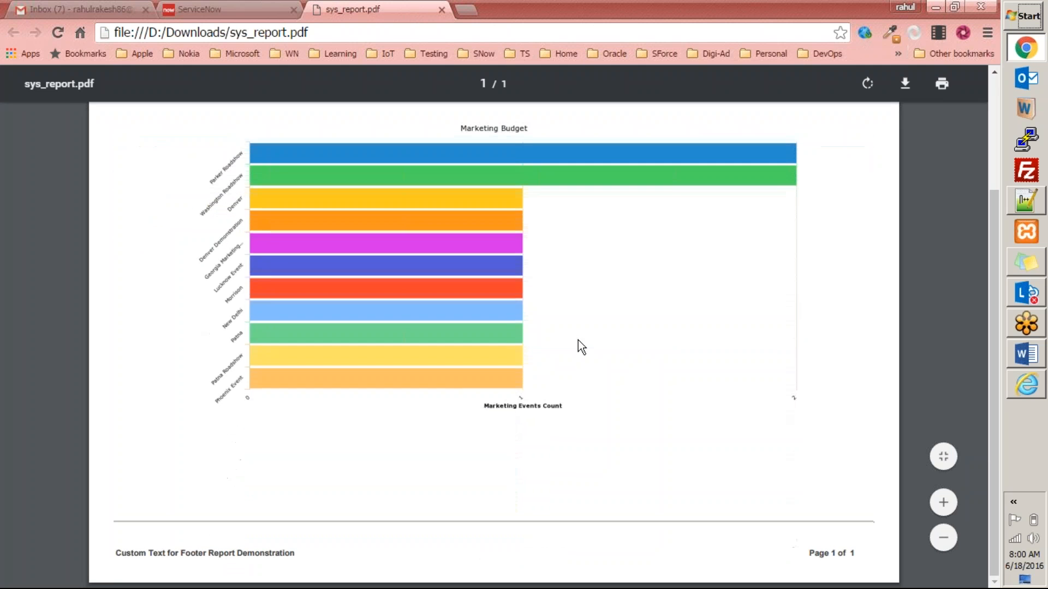
drag(121, 554, 296, 553)
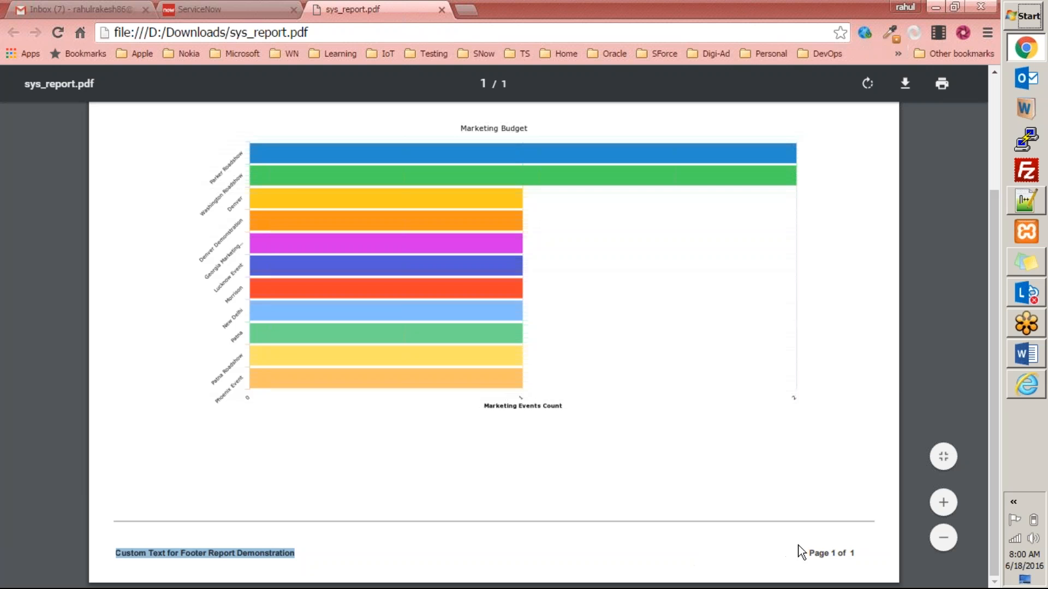
drag(803, 549, 865, 551)
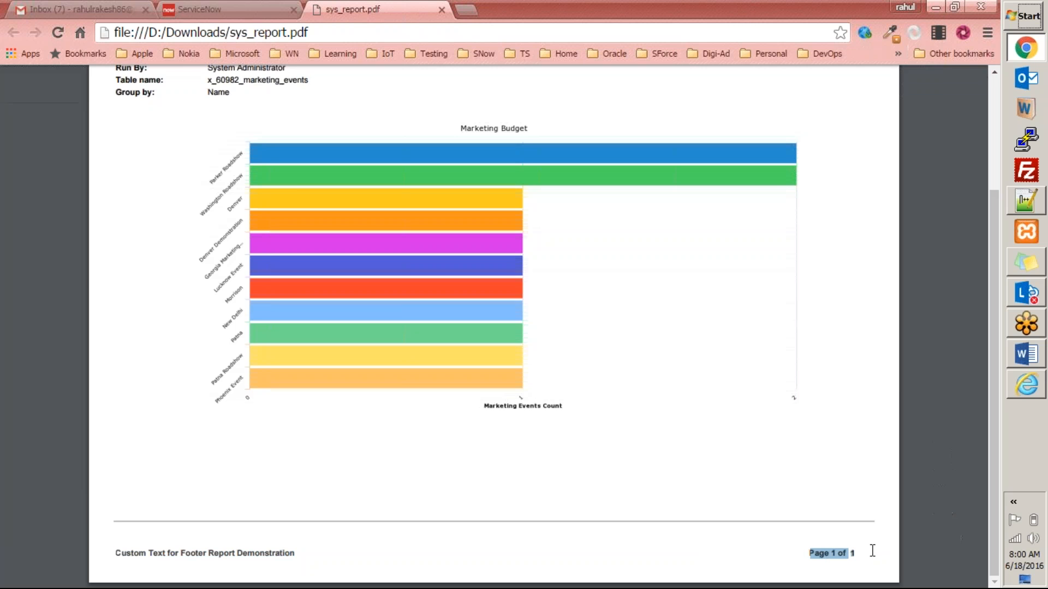
Review the report details lines, then close the PDF tab.
scroll(537, 421, up, 3)
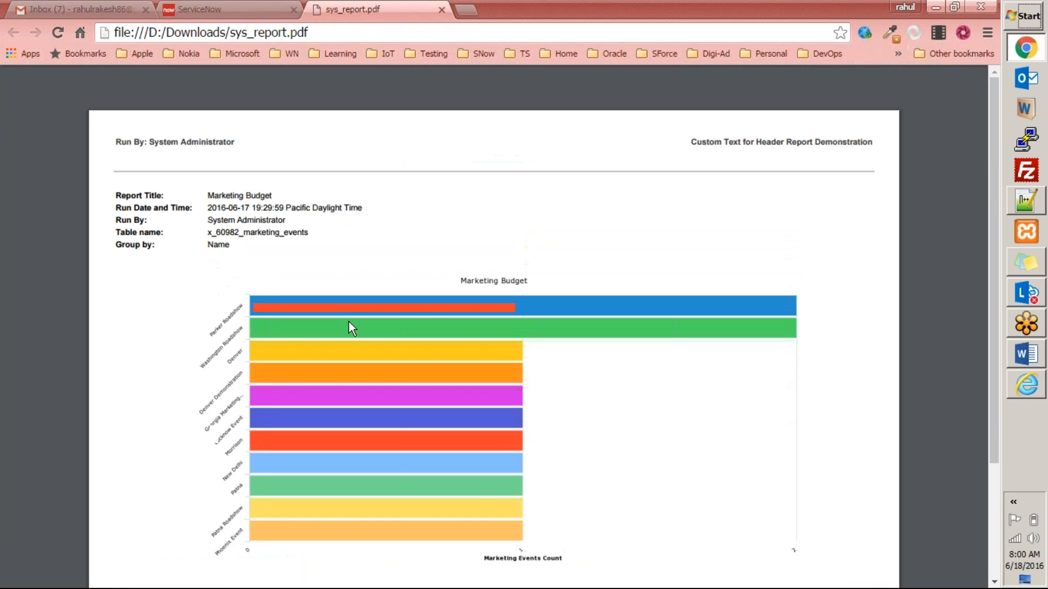
drag(113, 191, 298, 247)
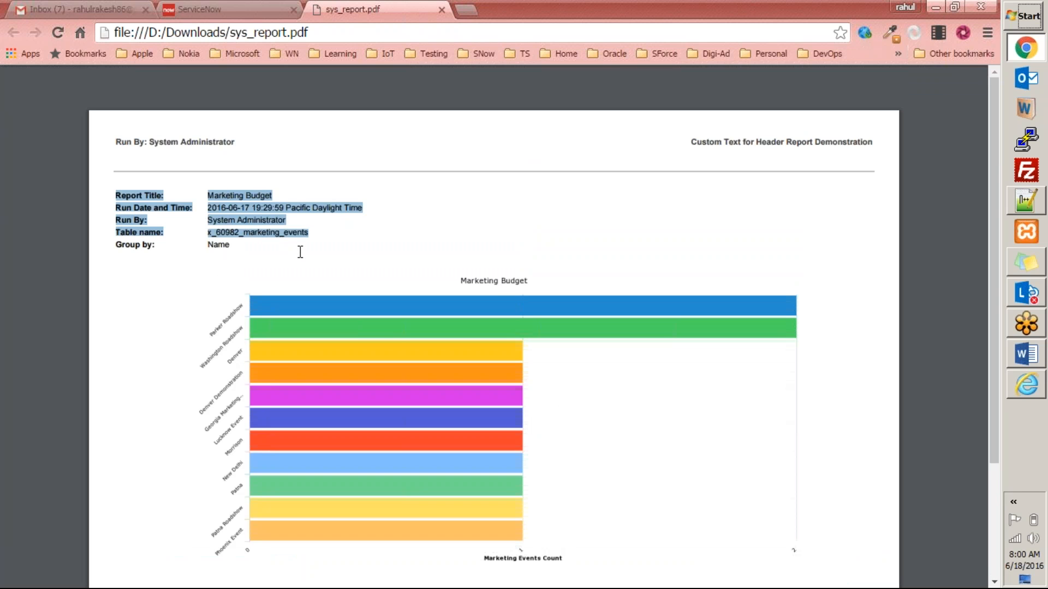
click(301, 251)
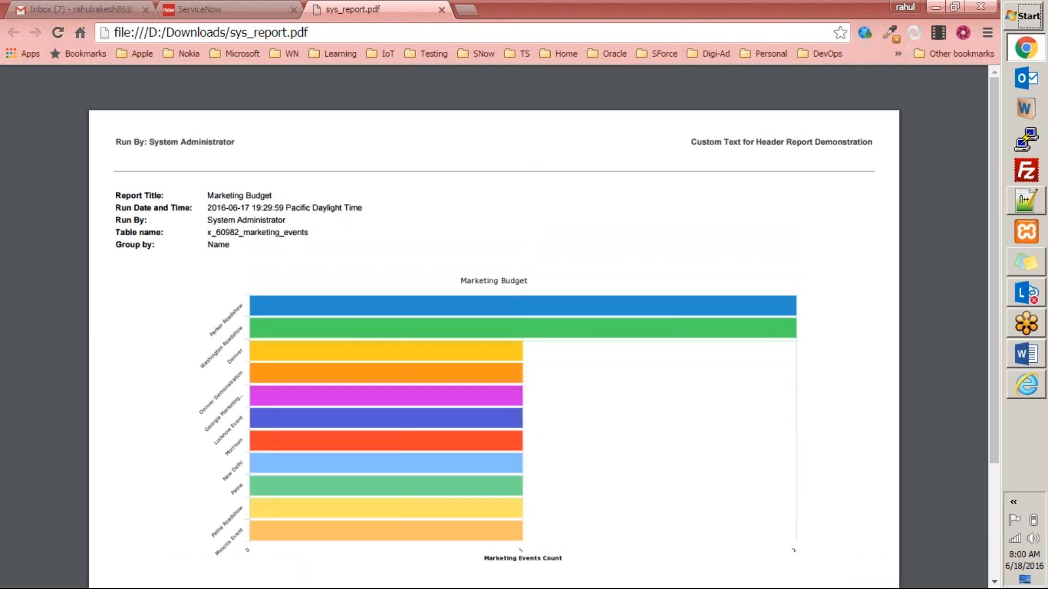
key(ctrl+w)
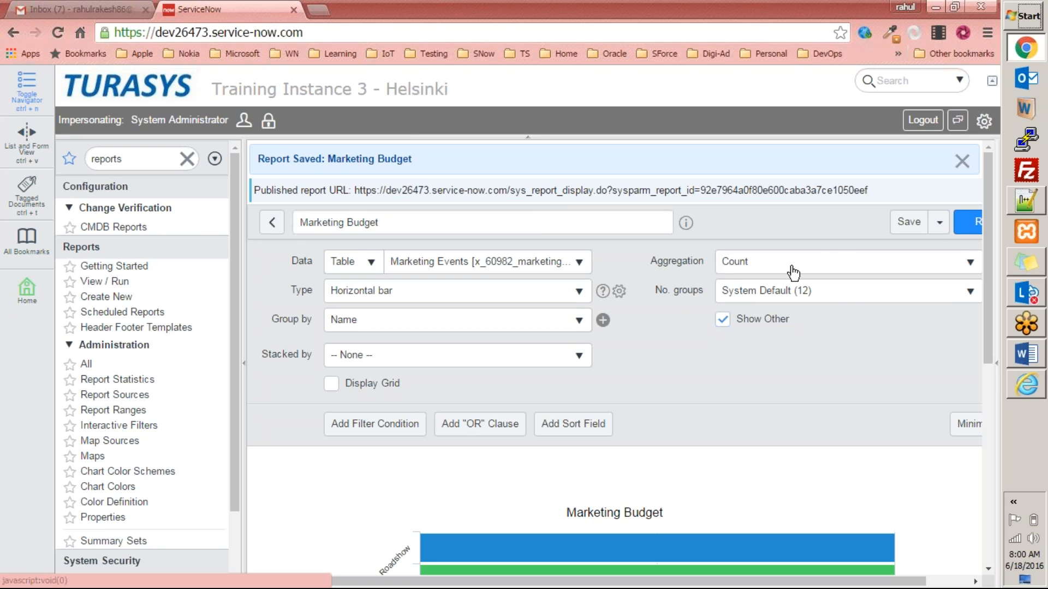
Reopen the Export to PDF dialog for the Marketing Budget report.
click(939, 224)
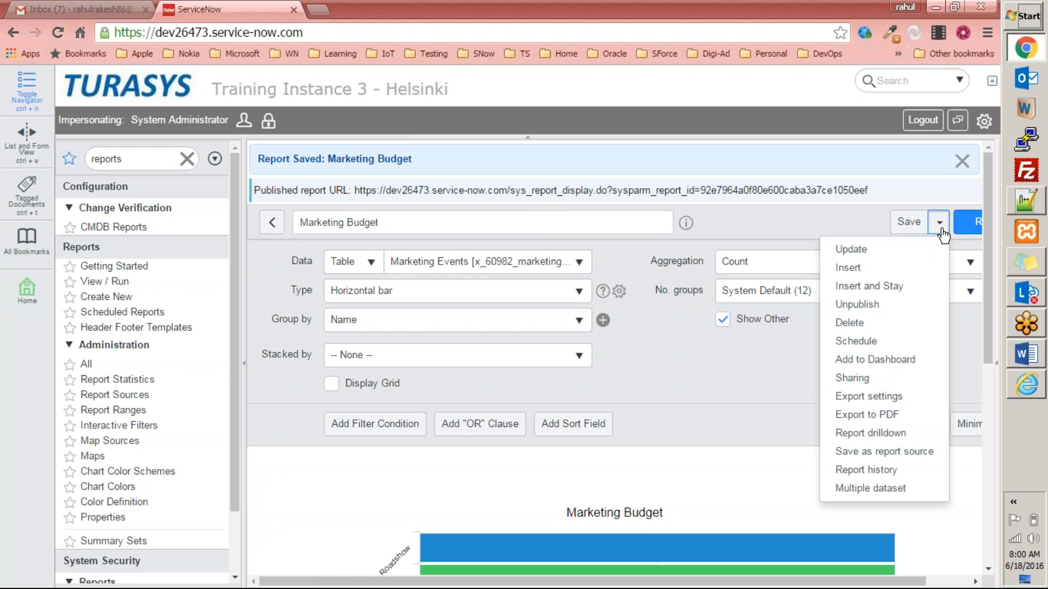
click(903, 418)
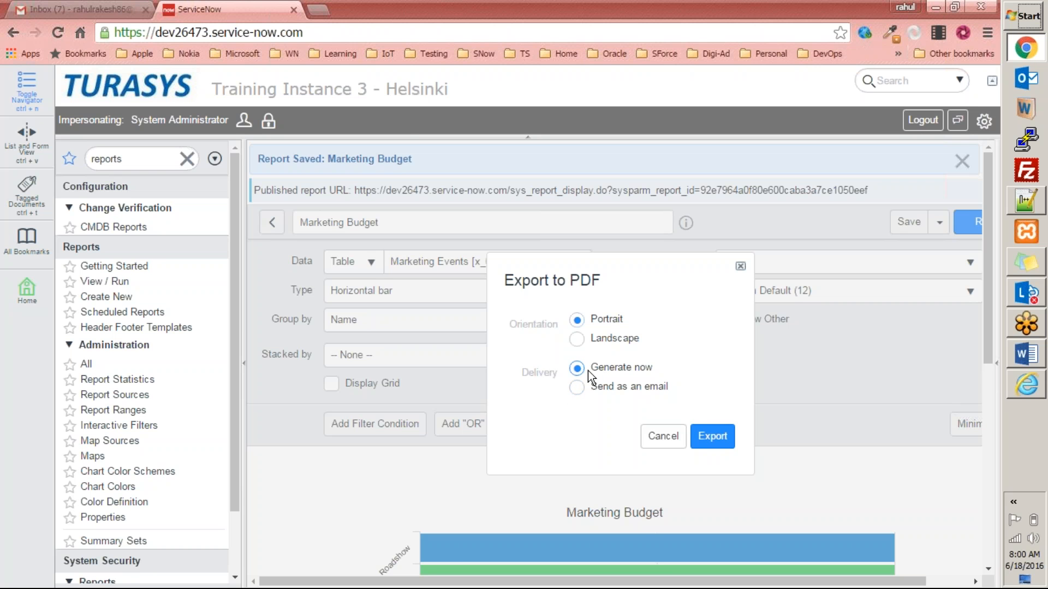
Switch the PDF export to 'Send as an email', select the prefilled address, and go to Notepad++.
click(589, 388)
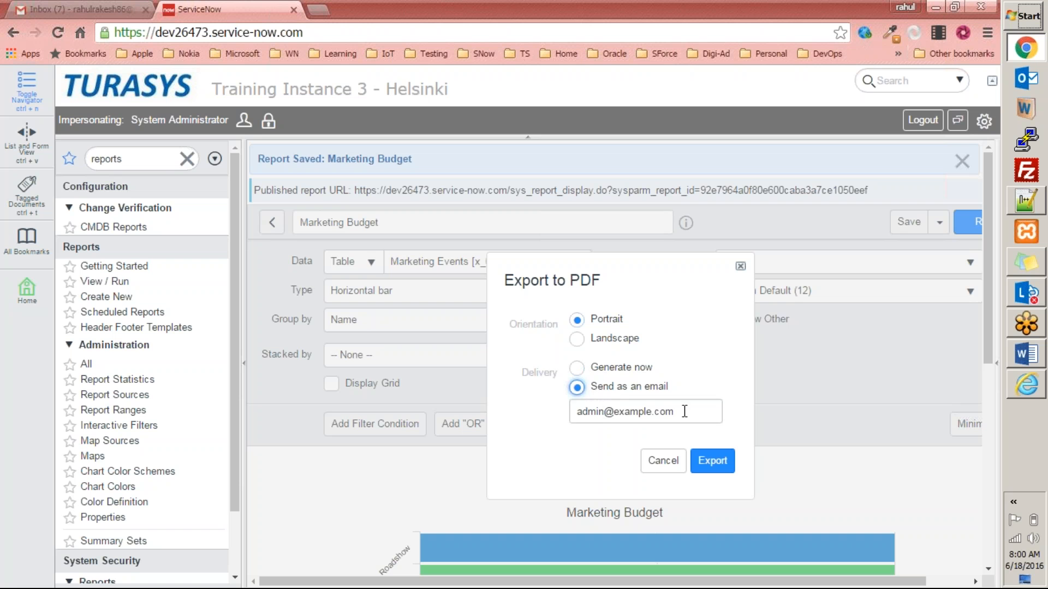
drag(688, 412, 356, 371)
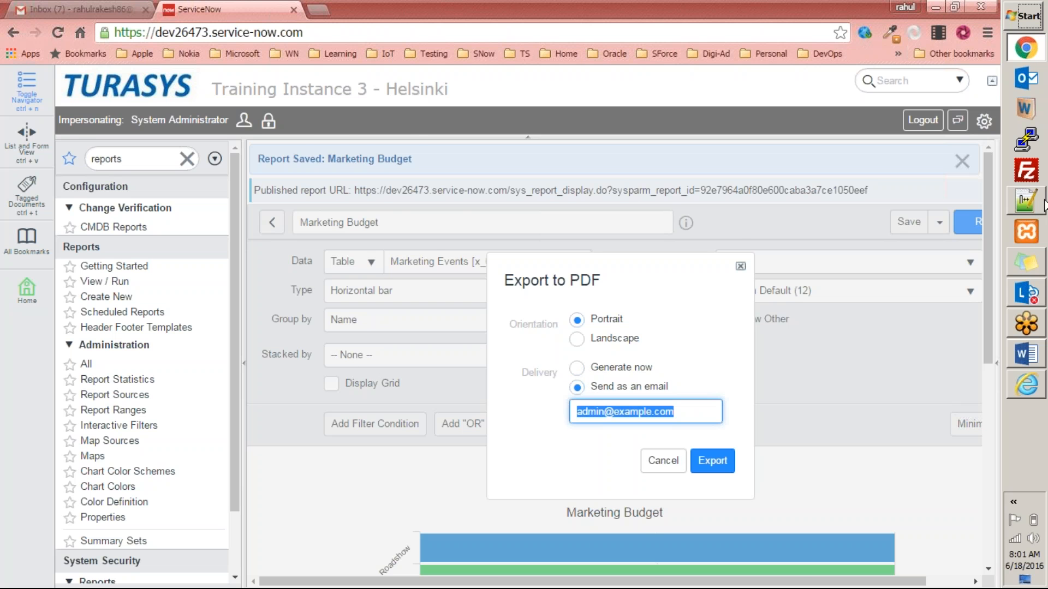
click(1040, 203)
Copy the eight address lines from 'new 1' into a new Notepad++ document.
click(627, 59)
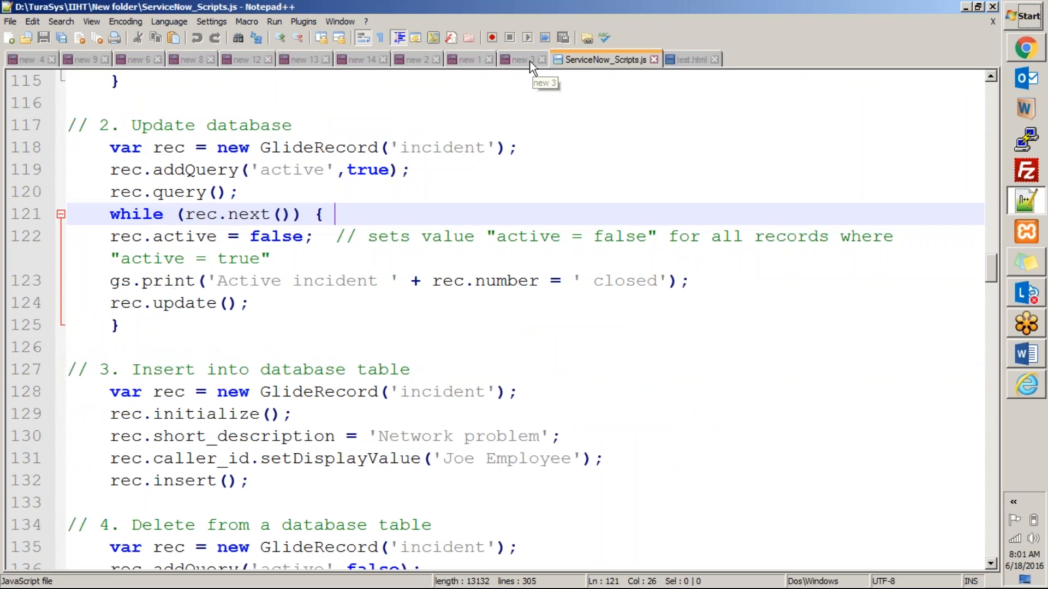
click(530, 61)
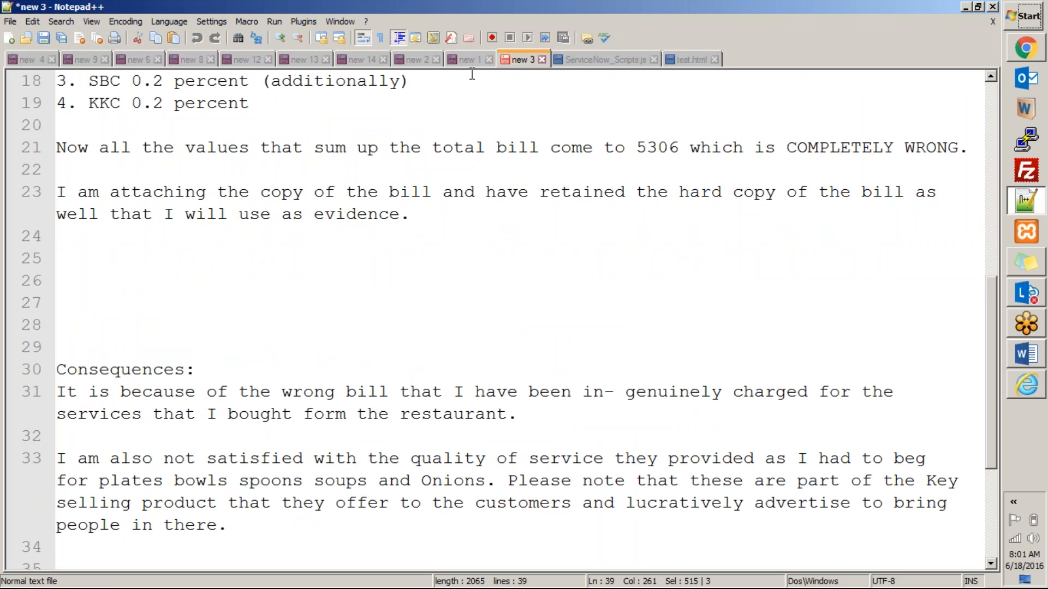
click(471, 61)
click(281, 210)
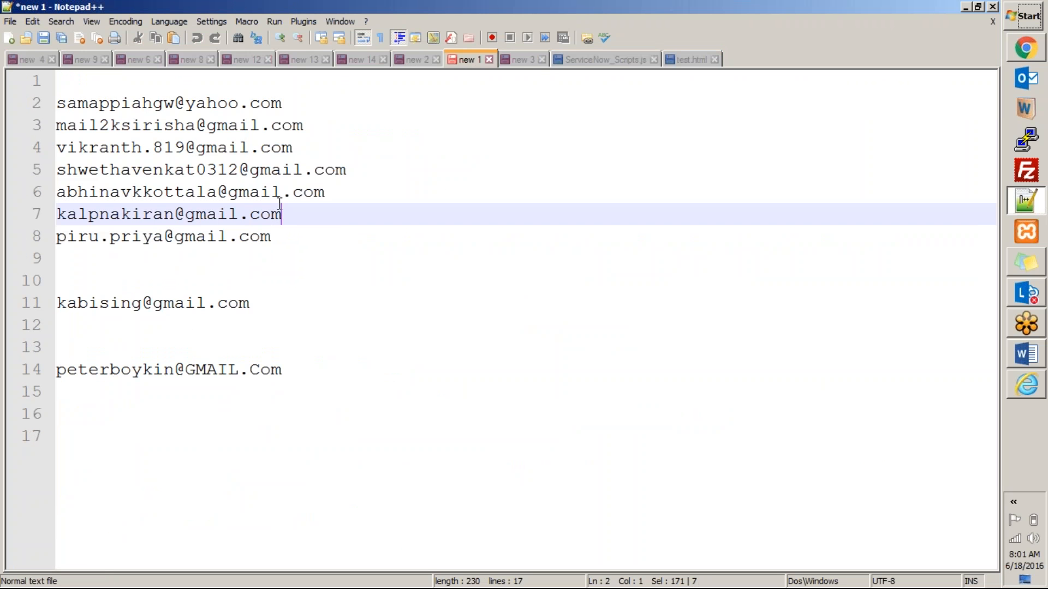
drag(292, 236, 28, 64)
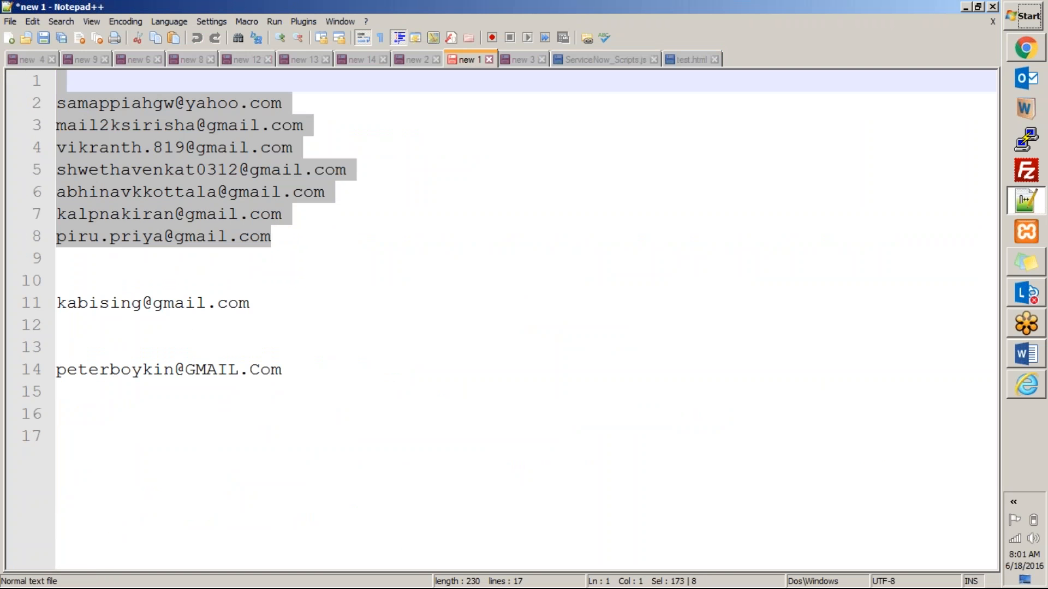
key(ctrl+c)
double_click(796, 53)
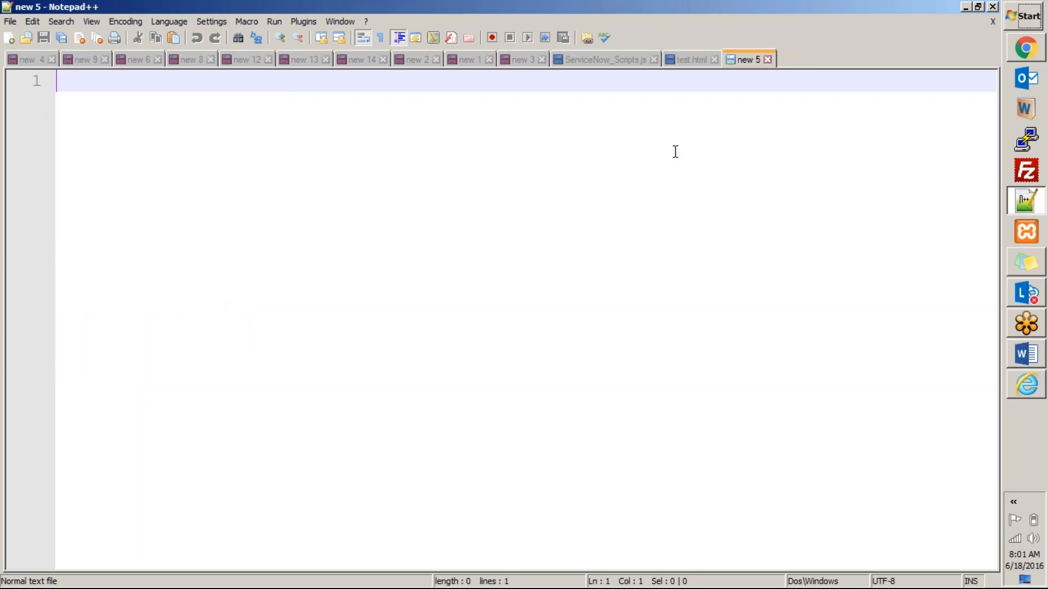
key(ctrl+v)
Add a comma after each of the first five addresses.
click(334, 109)
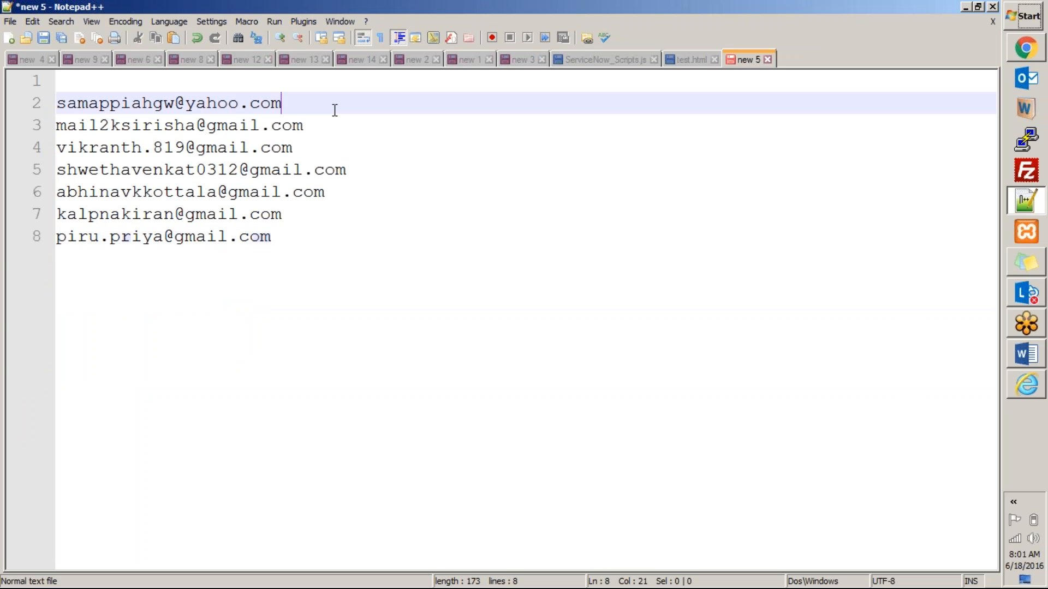
text(,)
click(329, 127)
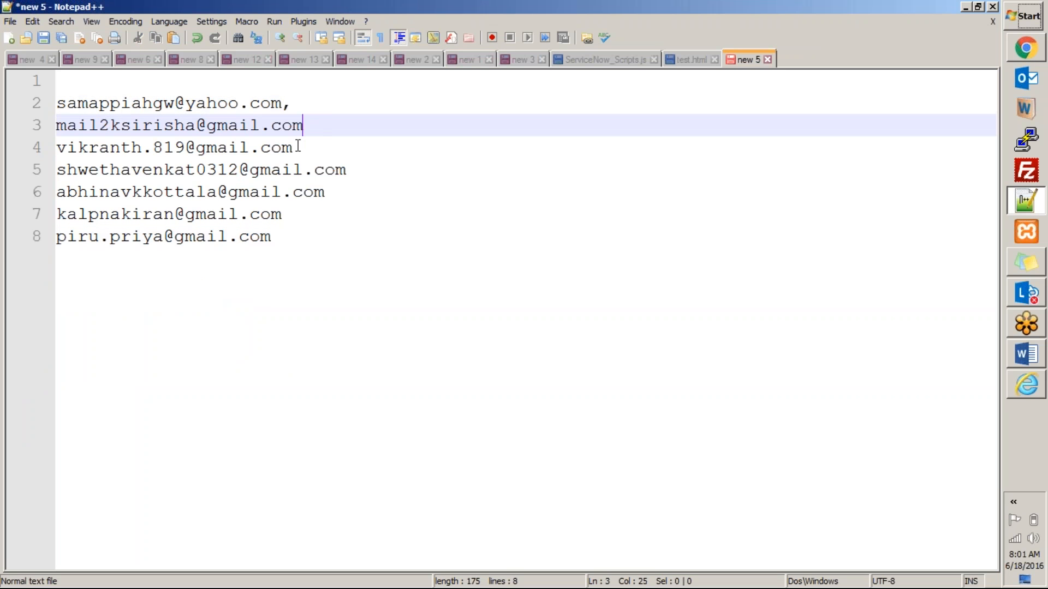
text(,)
click(299, 147)
text(,)
click(358, 172)
text(,)
click(326, 194)
text(,)
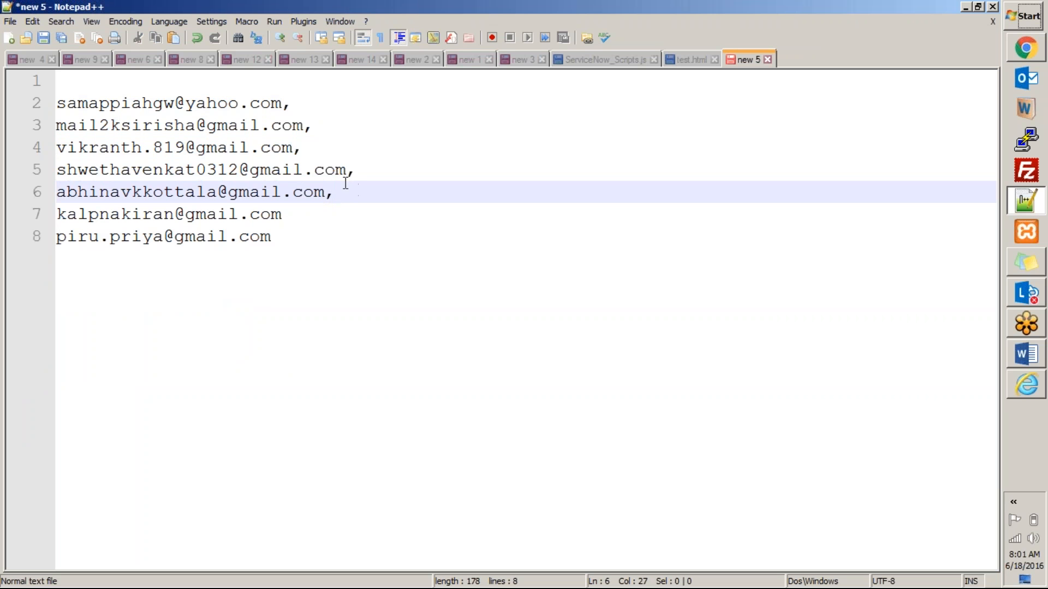
Paste the comma-separated addresses into the ServiceNow export email field.
drag(345, 190, 49, 112)
key(alt+Tab)
key(ctrl+v)
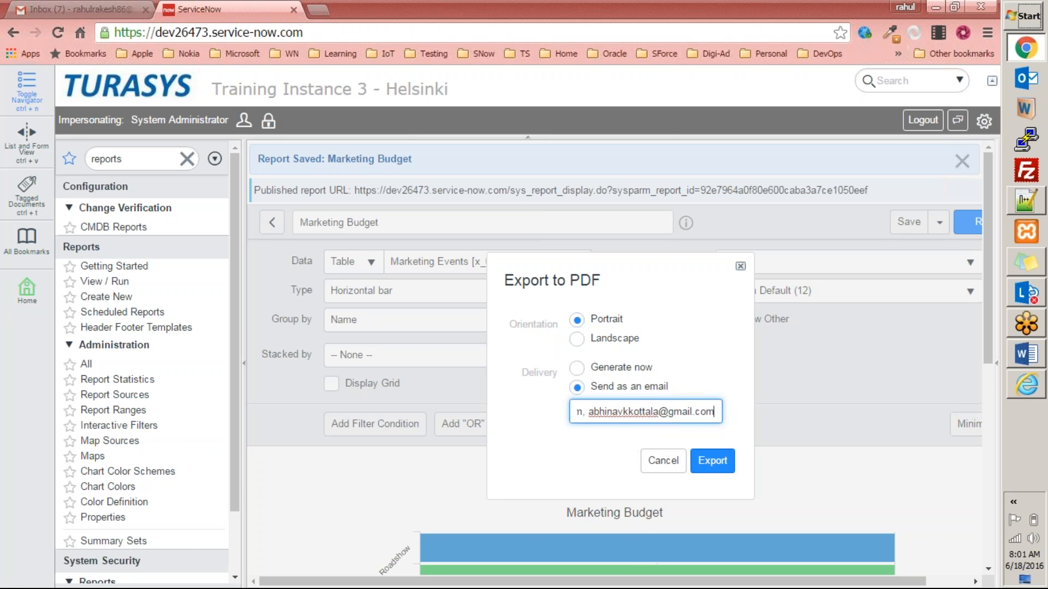
After the comma list is rejected as invalid, replace the first two commas with semicolons.
click(716, 460)
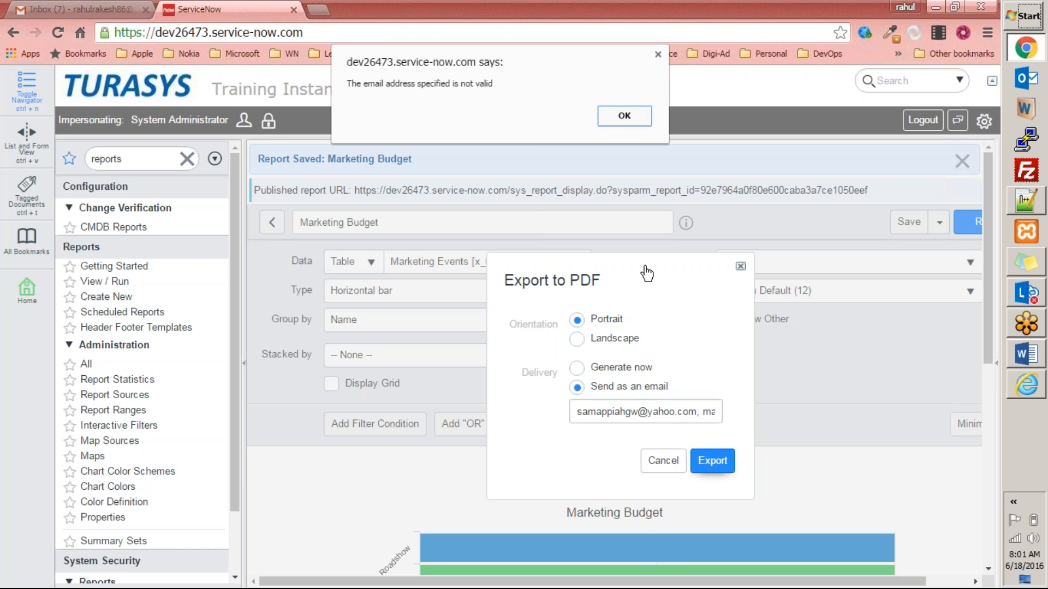
click(623, 115)
click(707, 406)
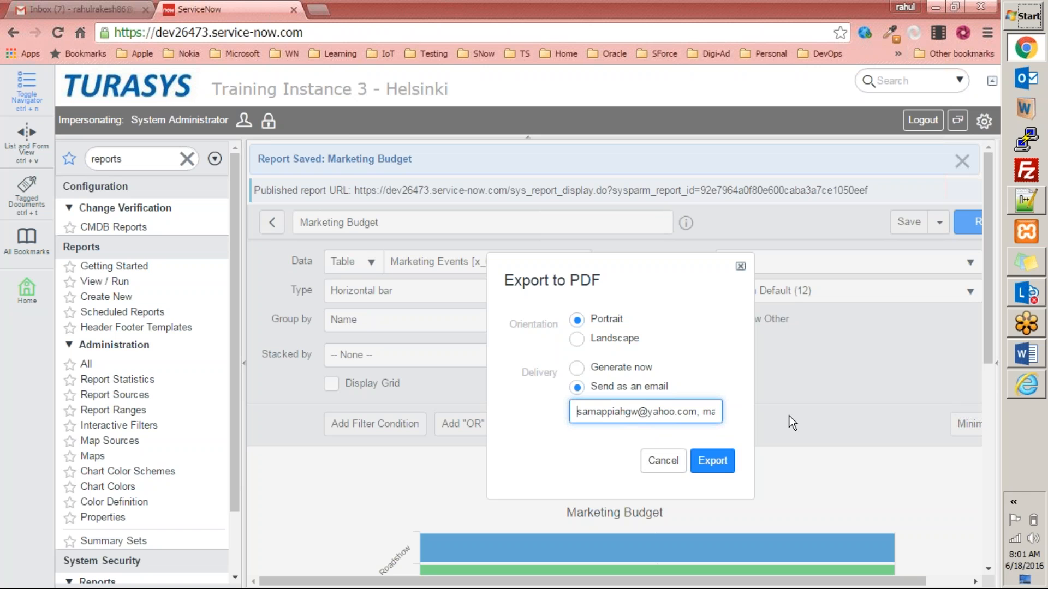
click(699, 412)
key(BackSpace)
text(;)
key(Right)
key(Right)
key(Right)
key(Right)
key(Right)
key(Right)
key(Right)
key(Right)
key(Right)
key(Right)
key(Right)
key(Right)
key(Right)
key(Right)
key(Right)
key(Right)
key(Right)
key(Right)
key(Right)
key(Right)
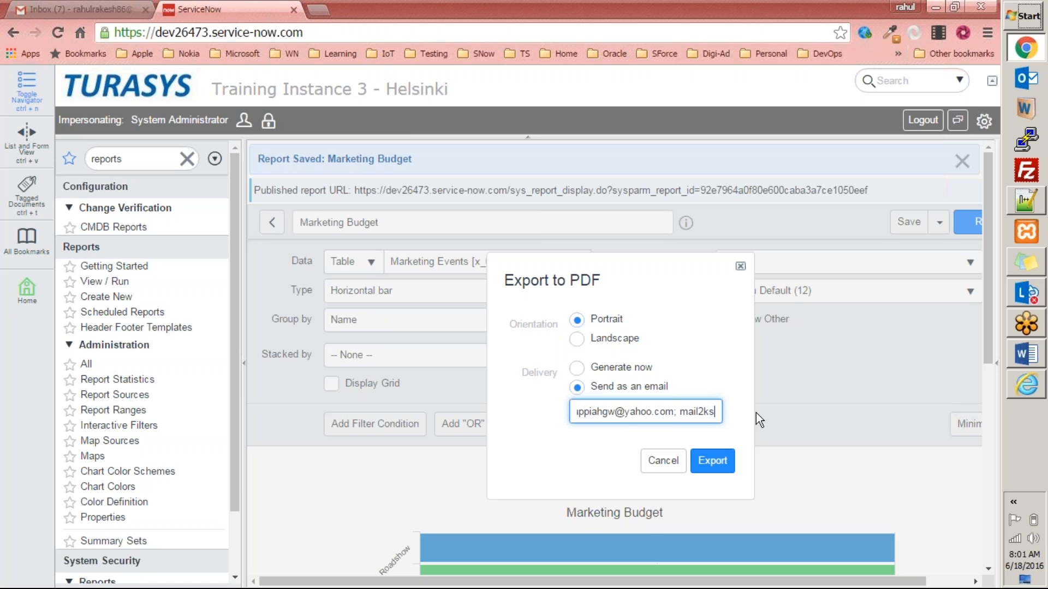
key(Left)
key(Left)
key(Left)
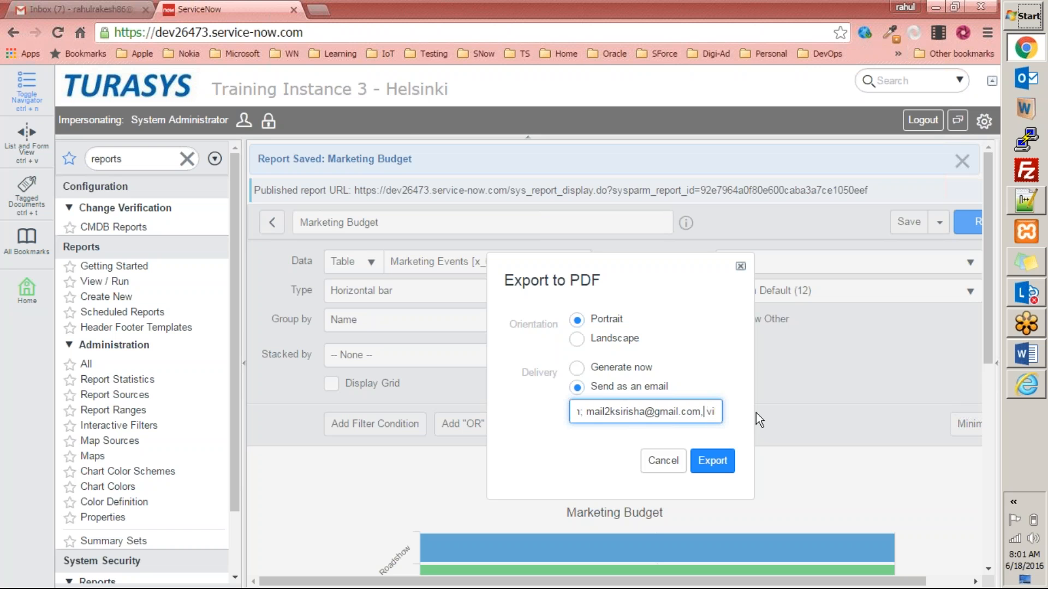
key(BackSpace)
text(;)
Append more recipient addresses separated by semicolons and retry the export, which is rejected again.
key(Right)
key(Right)
key(Right)
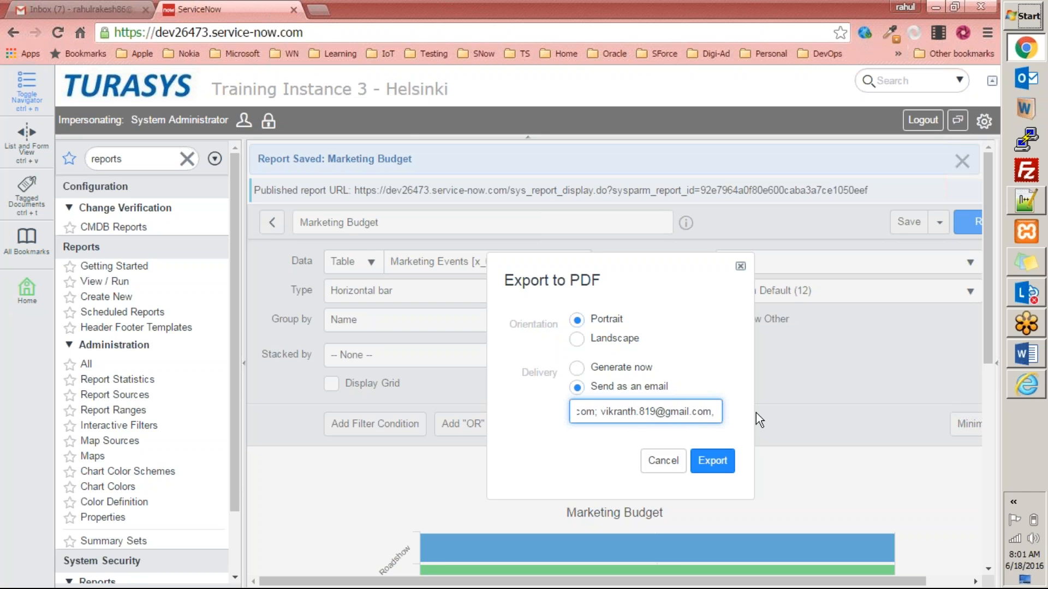
click(661, 464)
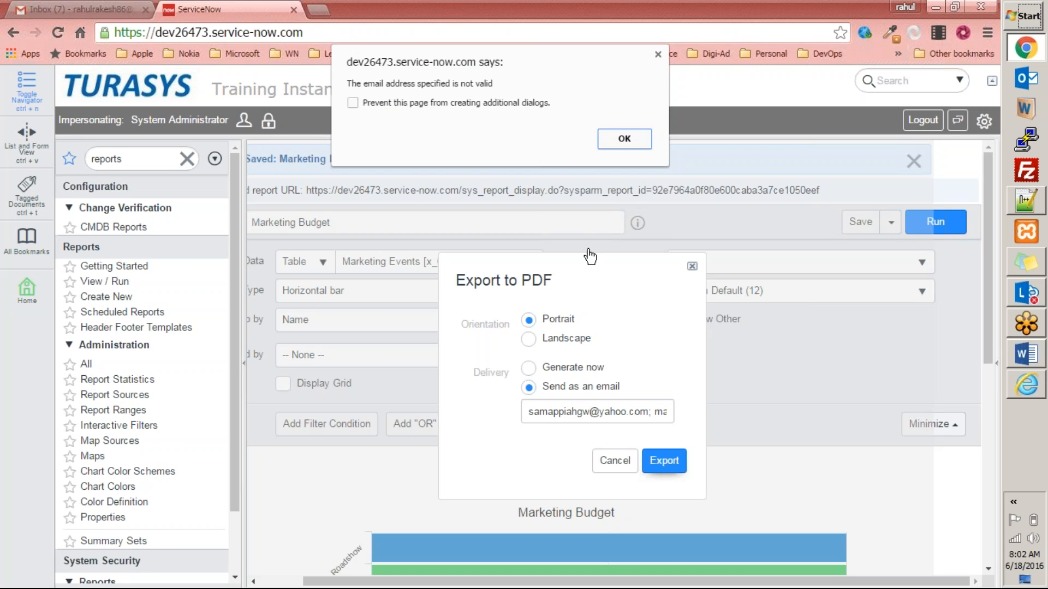
click(625, 137)
Replace the field contents with a single recipient address and export the report.
click(534, 410)
key(ctrl+a)
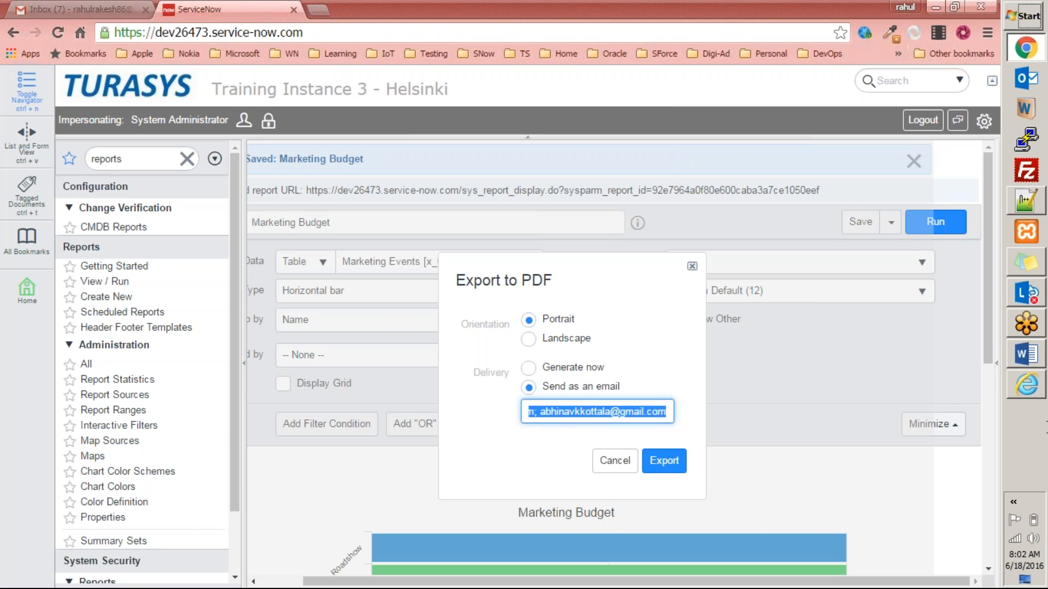
key(ctrl+v)
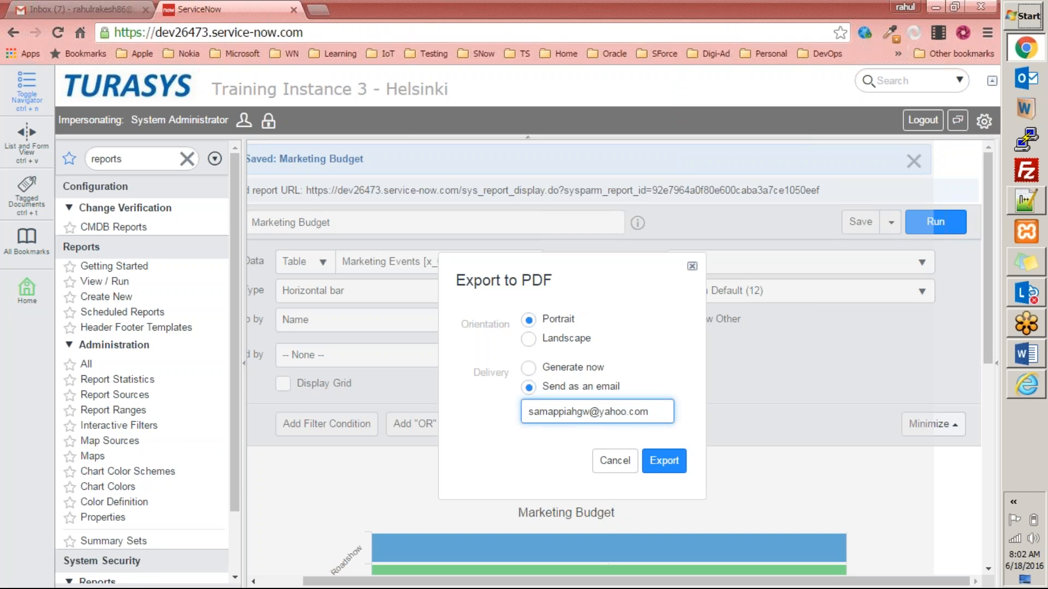
click(664, 462)
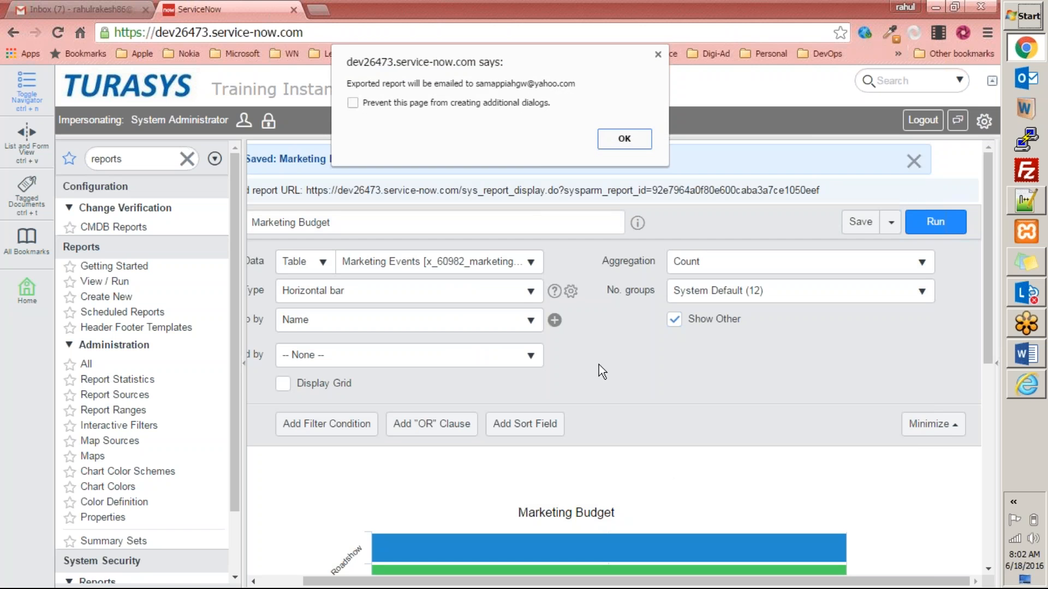
Acknowledge the email confirmation, then open and scroll through Report drilldown from the Save menu.
click(617, 134)
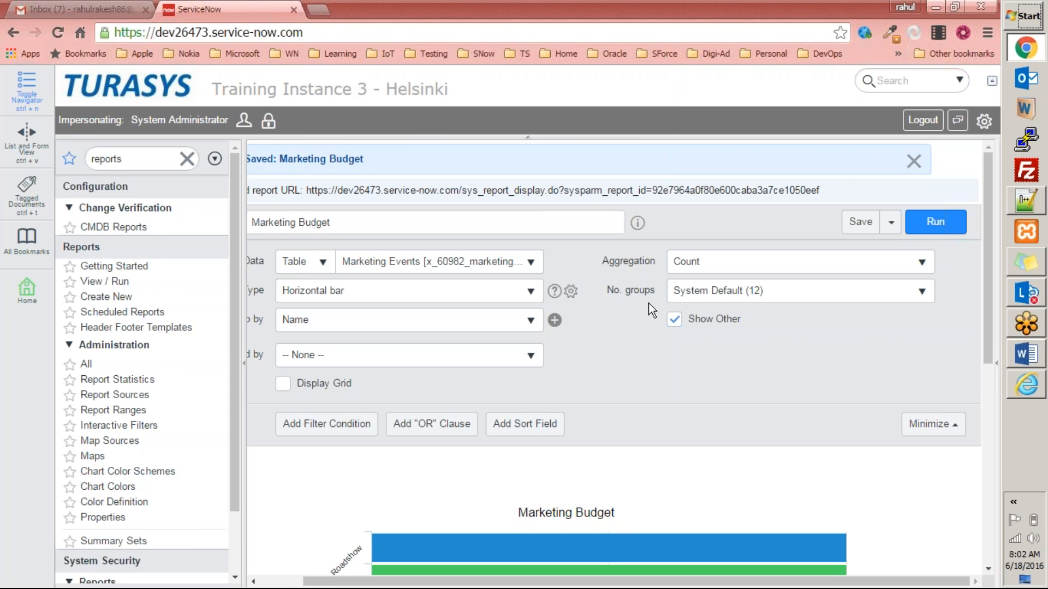
click(891, 222)
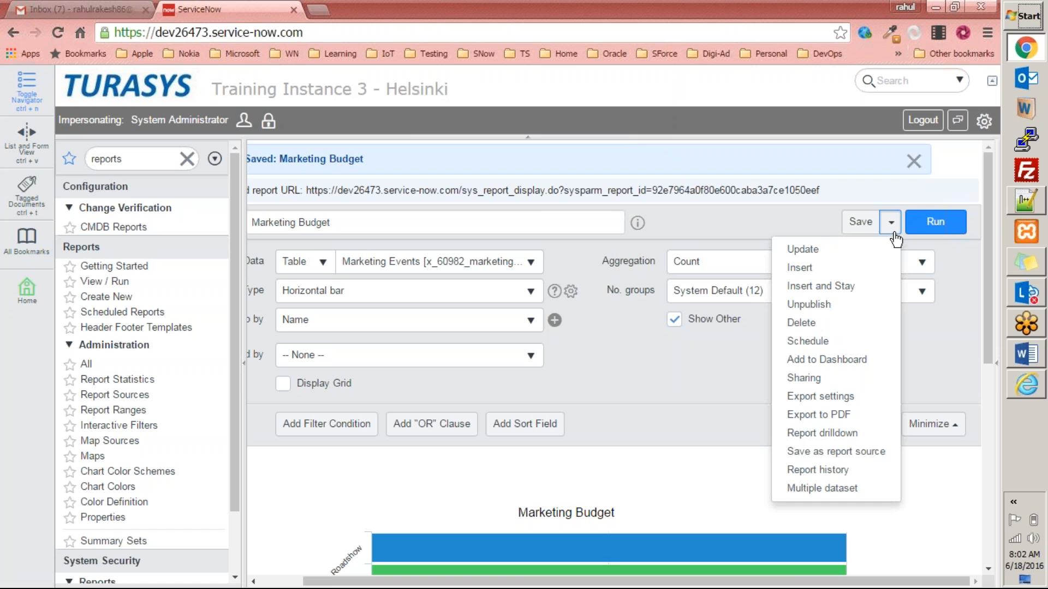
click(831, 434)
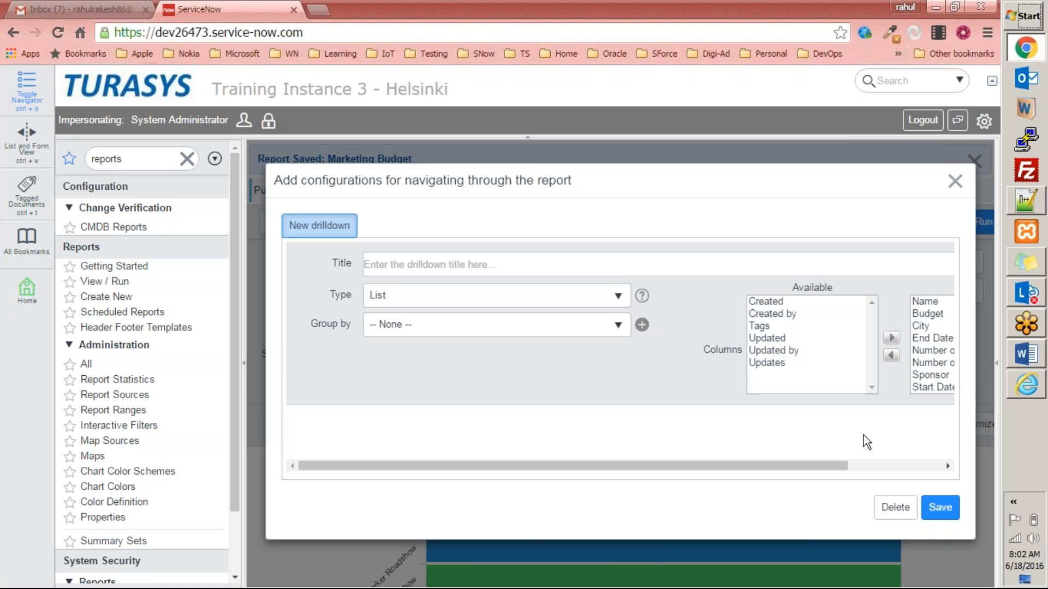
drag(788, 463, 571, 428)
click(954, 181)
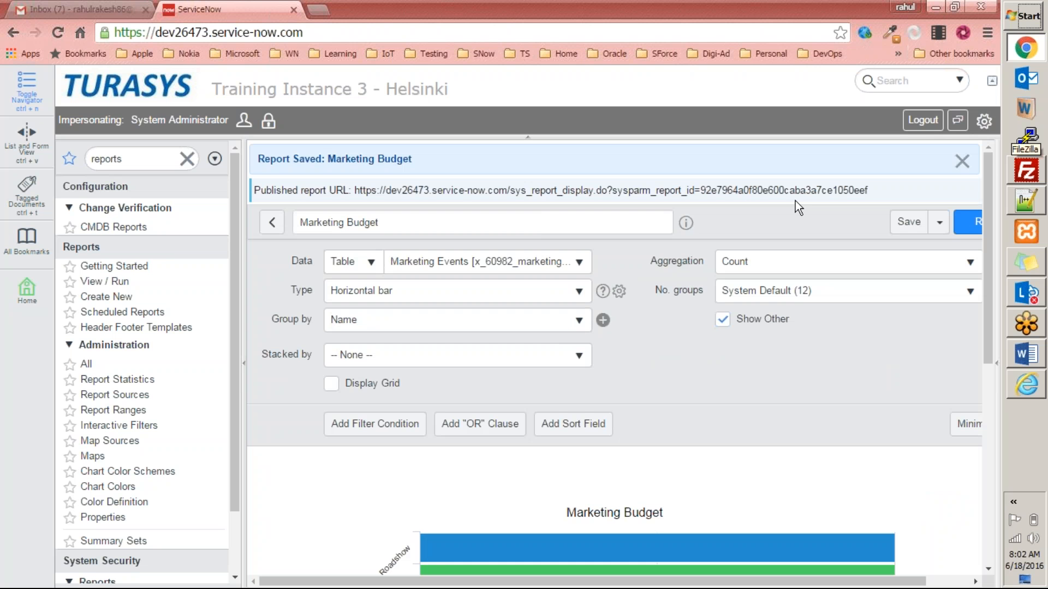
click(939, 223)
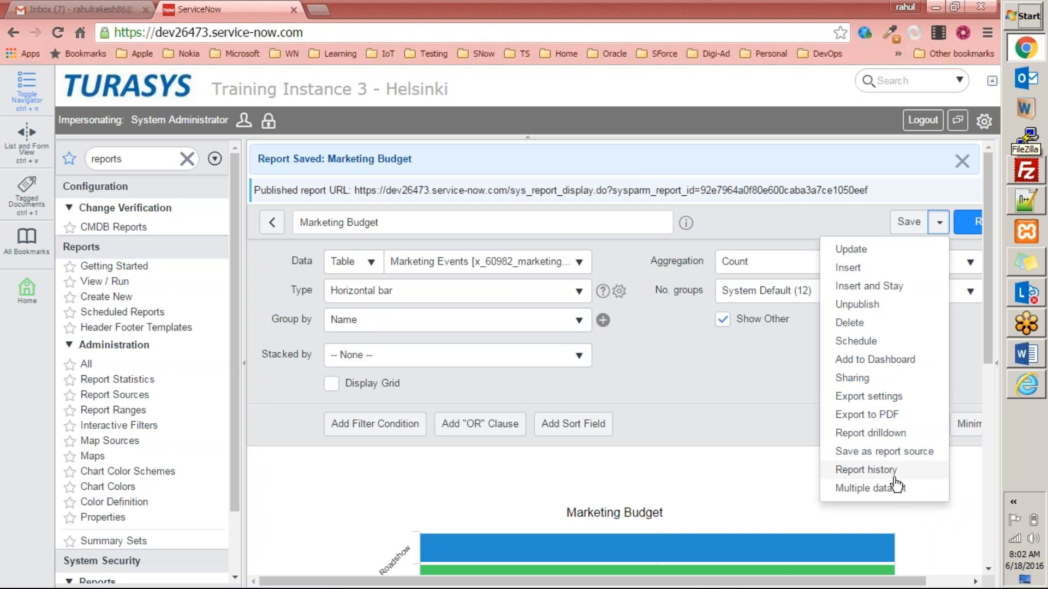
click(352, 264)
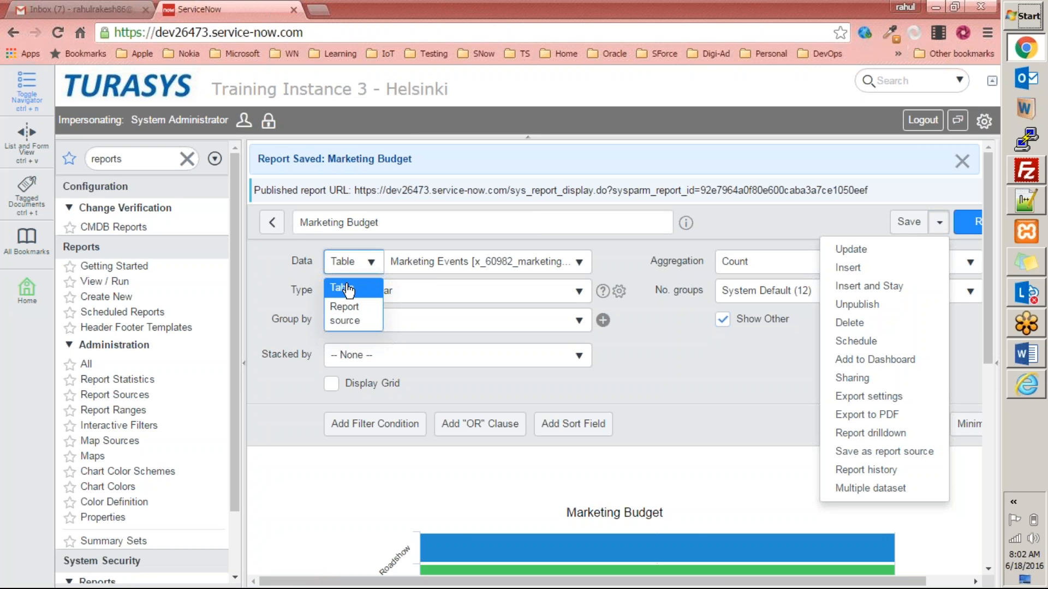
click(268, 271)
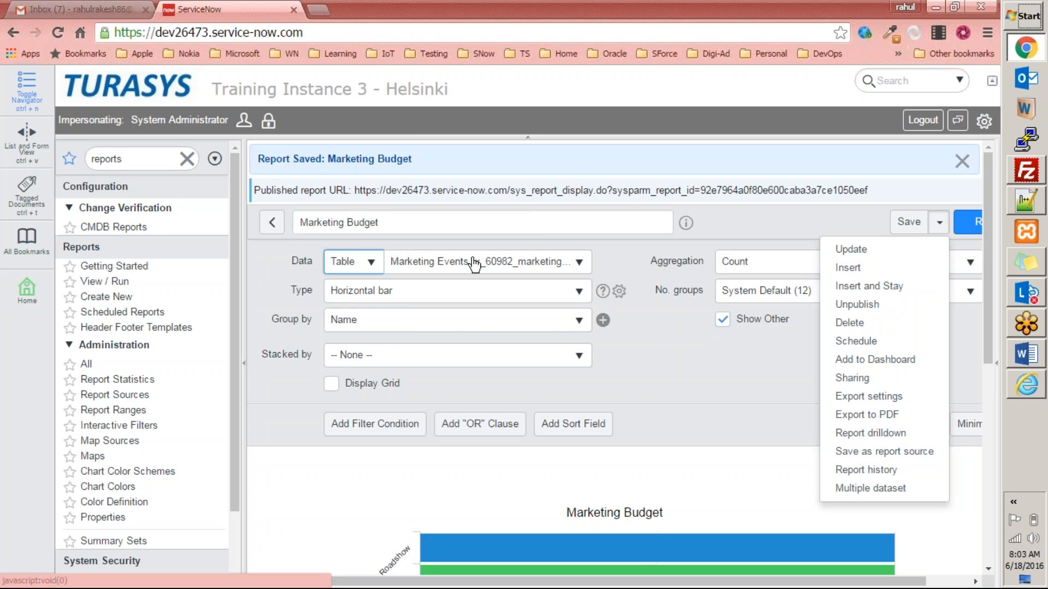
click(376, 263)
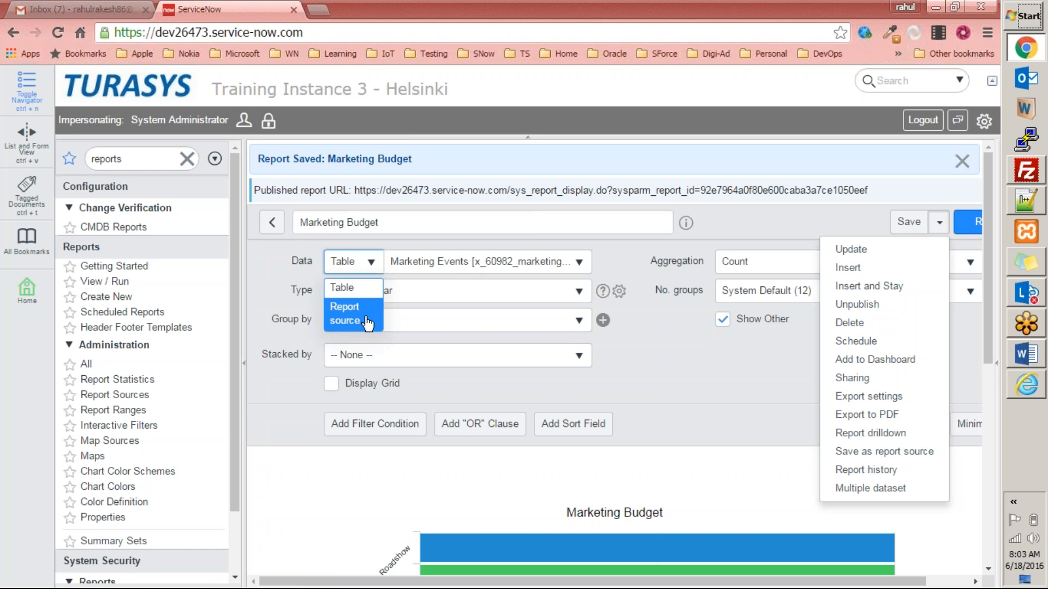
click(782, 203)
drag(420, 223, 251, 224)
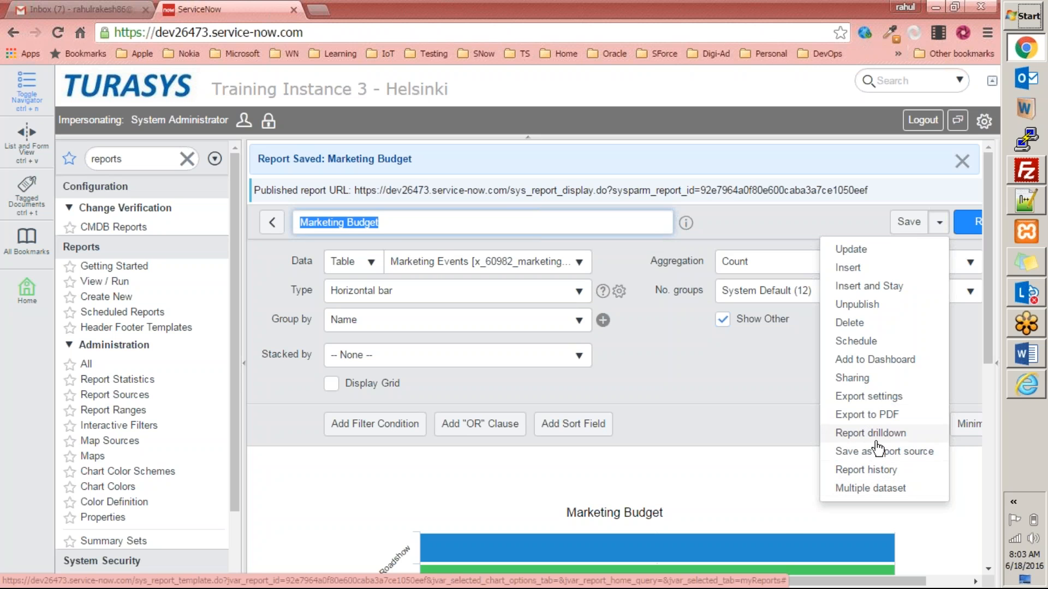
click(674, 397)
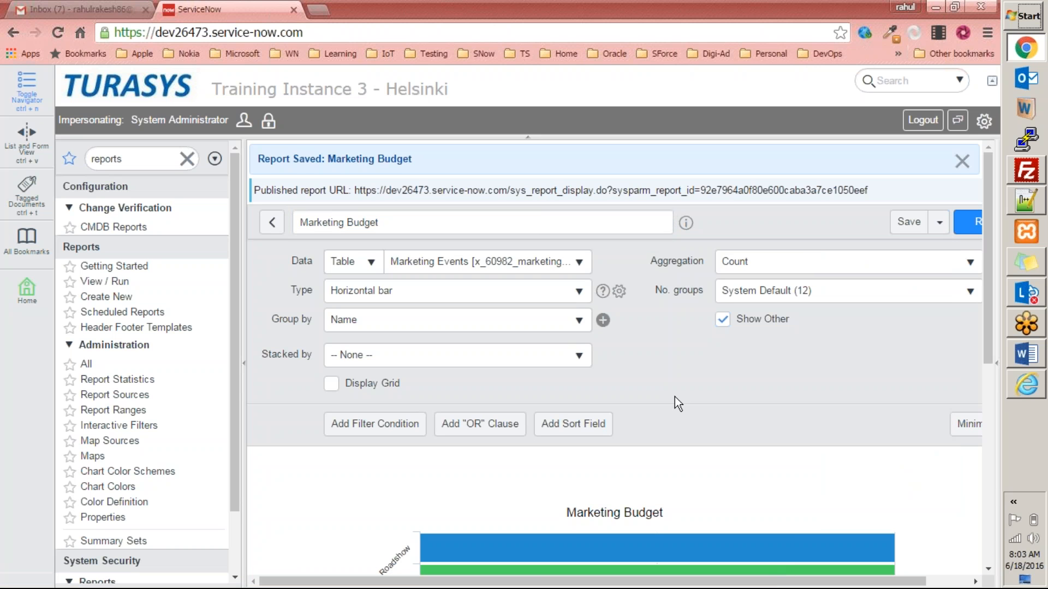